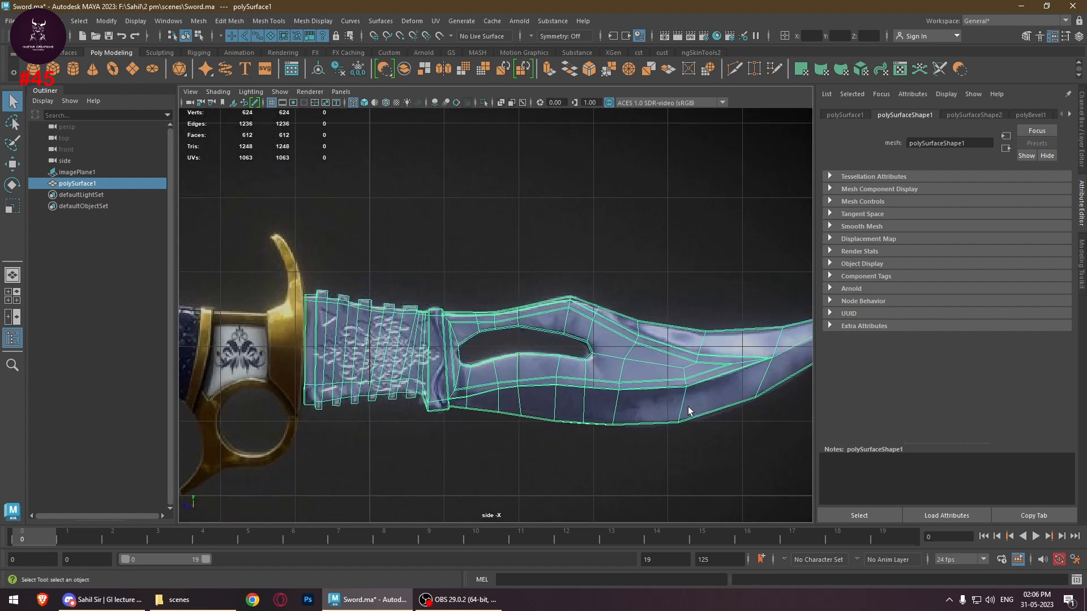
Show the blade mesh's channel values and the display layers in place of its shape attributes
click(705, 326)
click(721, 399)
click(1080, 153)
scroll(660, 345, up, 2)
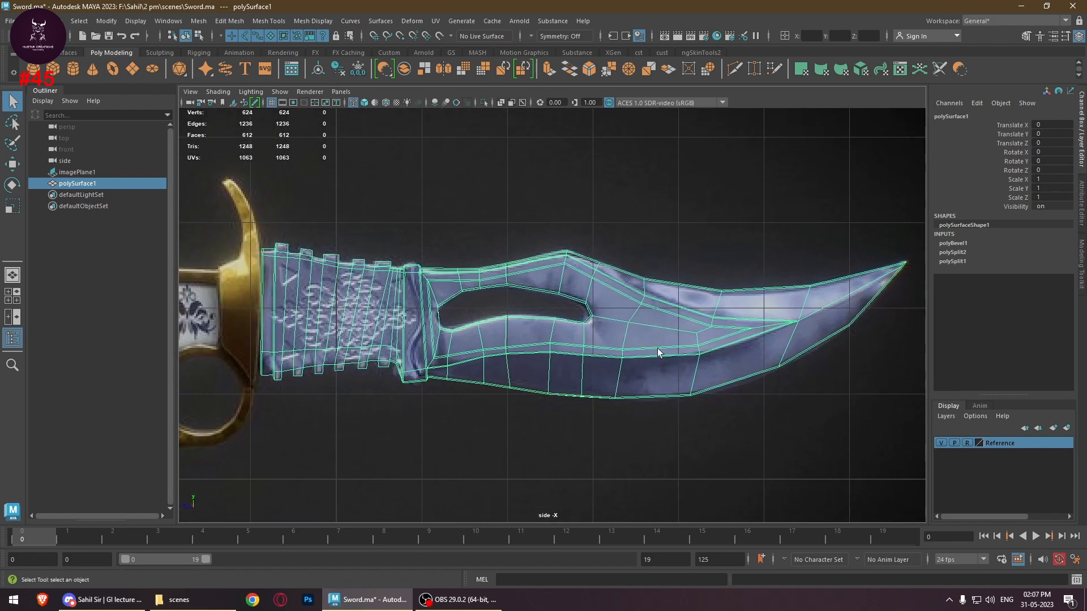
Examine the blade mesh from several angles in perspective, and the handle area of the reference in the side view
alt+middle_drag(658, 352, 735, 391)
key(space)
key(space)
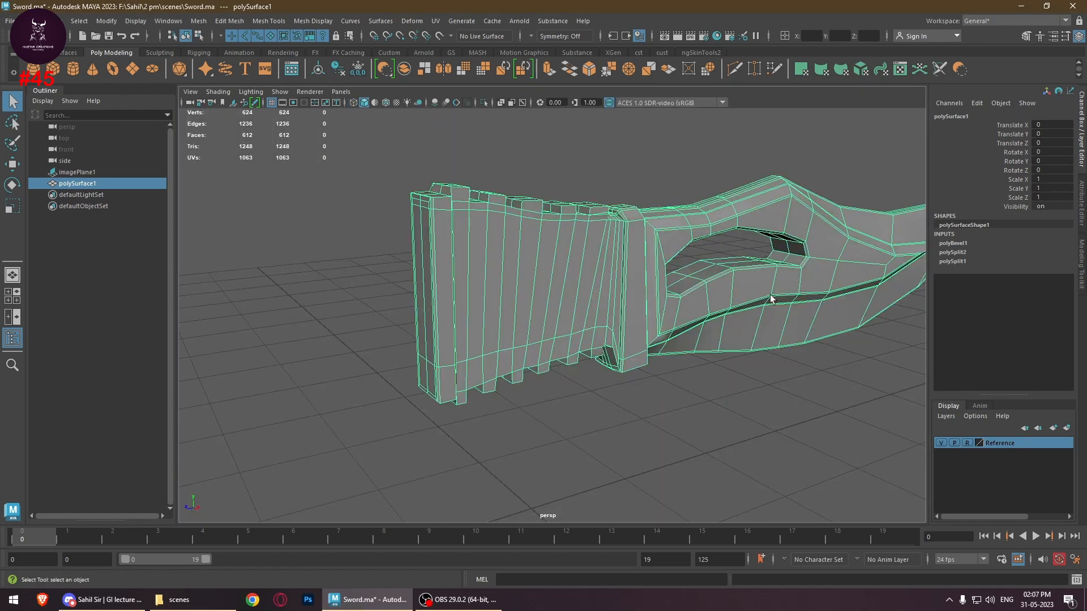
alt+middle_drag(775, 340, 582, 364)
alt+drag(582, 364, 587, 390)
alt+middle_drag(587, 391, 693, 448)
alt+drag(758, 412, 712, 362)
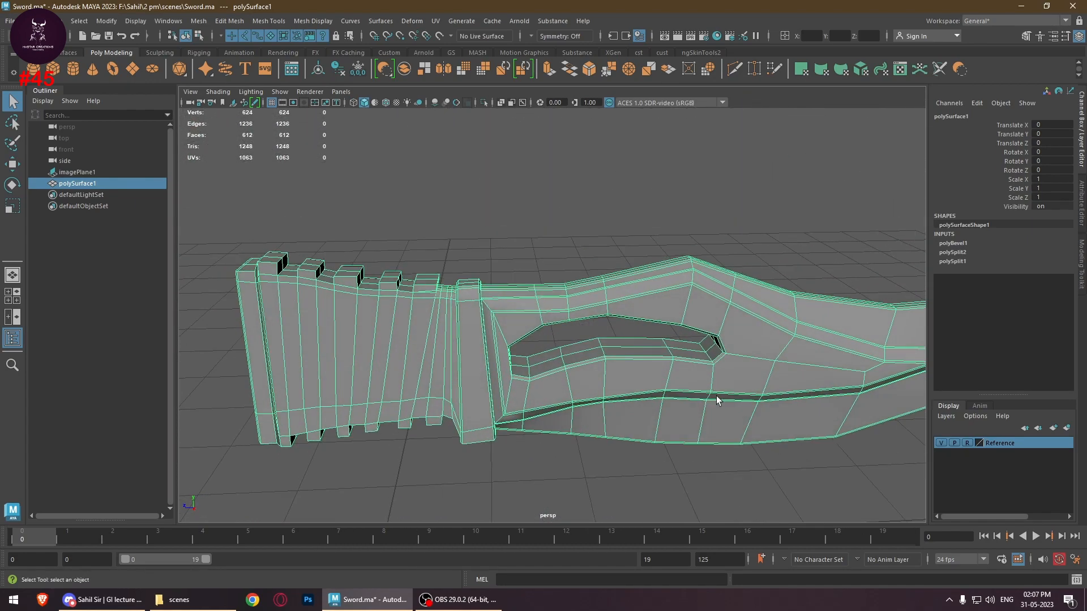
alt+middle_drag(715, 398, 446, 456)
alt+middle_drag(620, 452, 754, 367)
alt+drag(753, 367, 656, 392)
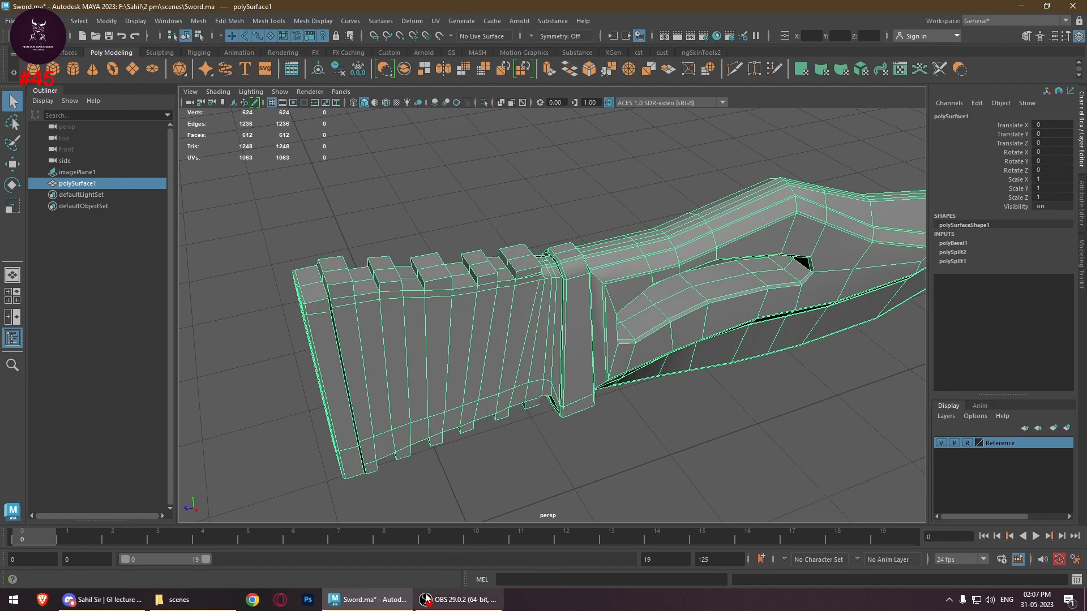
key(space)
key(space)
alt+middle_drag(618, 406, 744, 355)
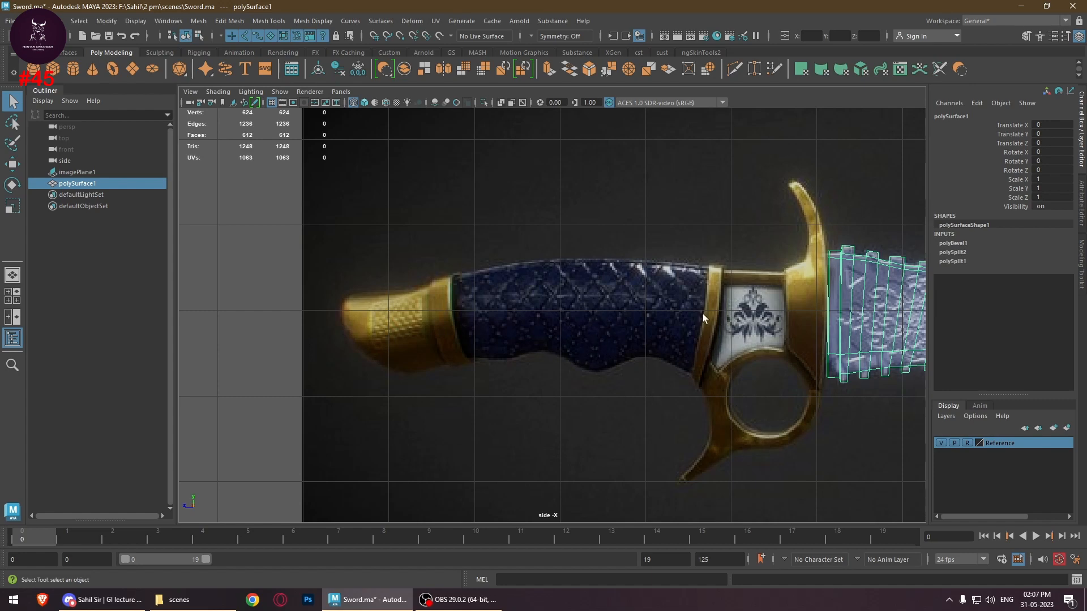
alt+middle_drag(883, 374, 731, 379)
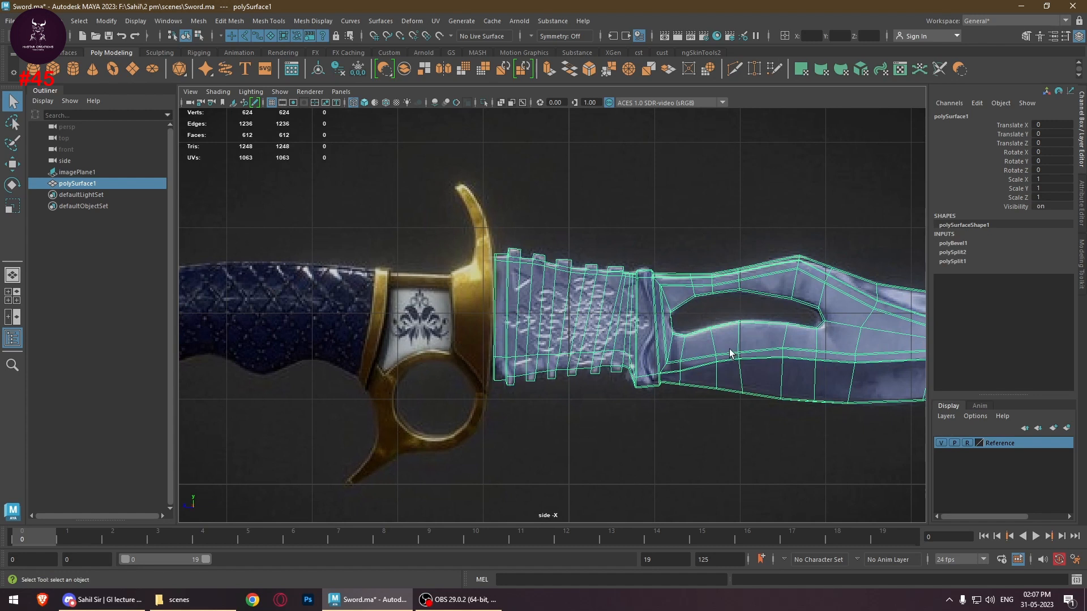
alt+middle_drag(539, 346, 824, 340)
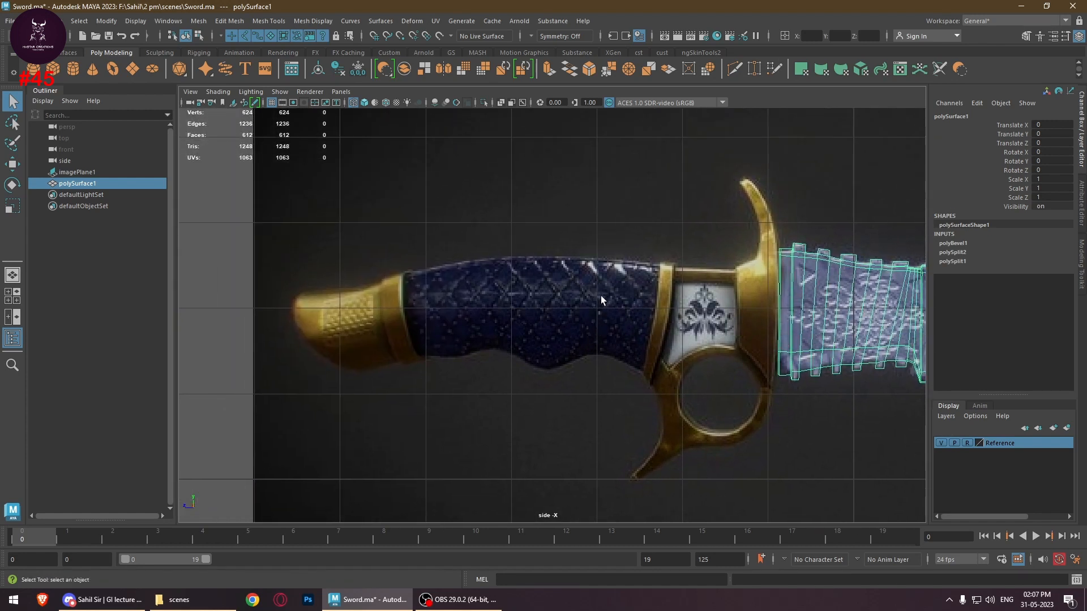
click(71, 70)
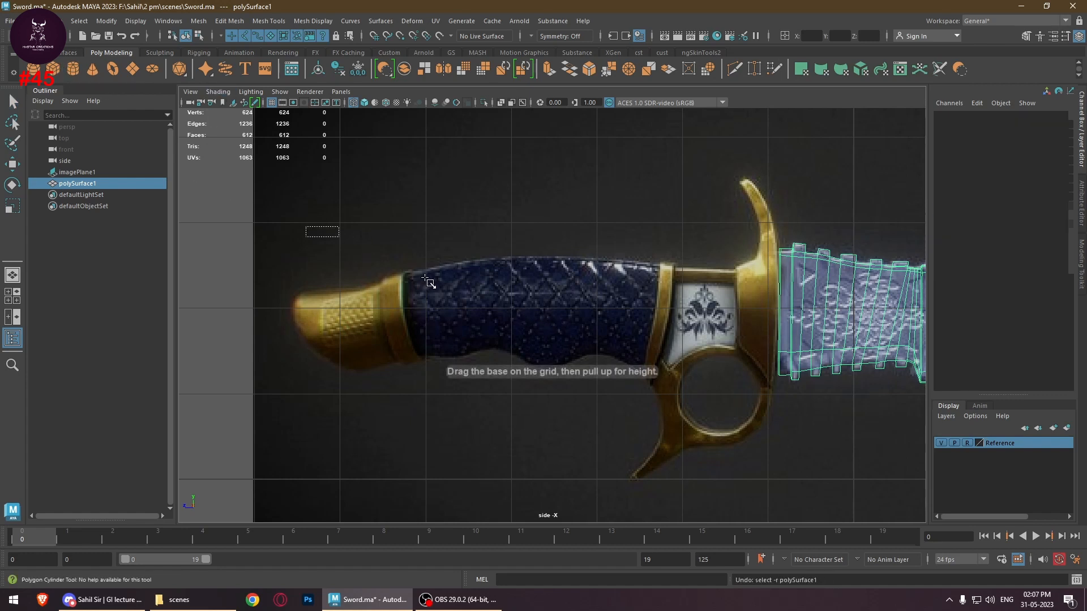
drag(492, 298, 526, 327)
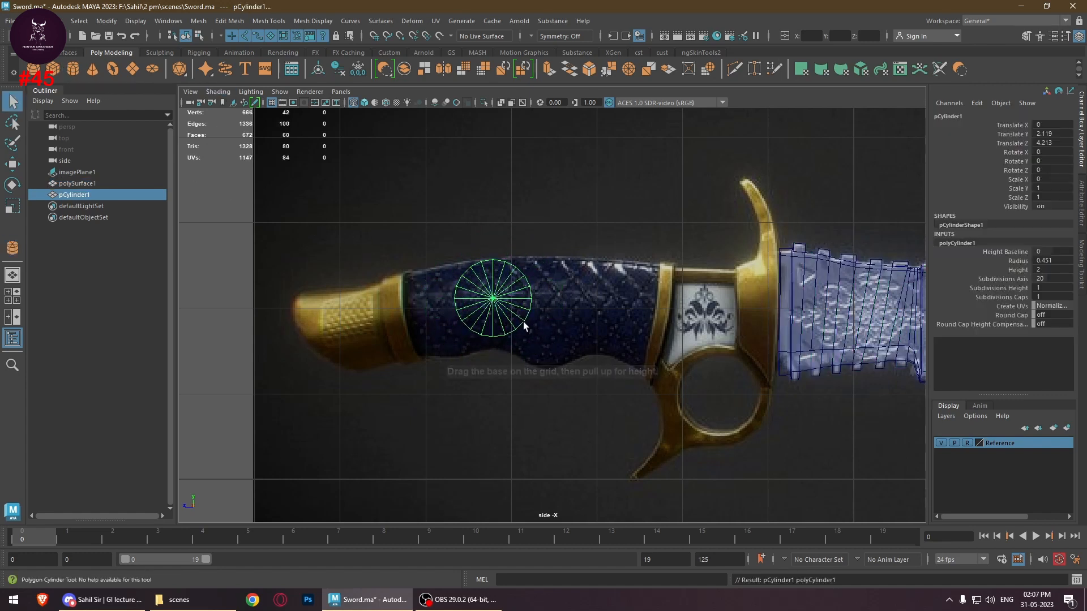
key(space)
key(space)
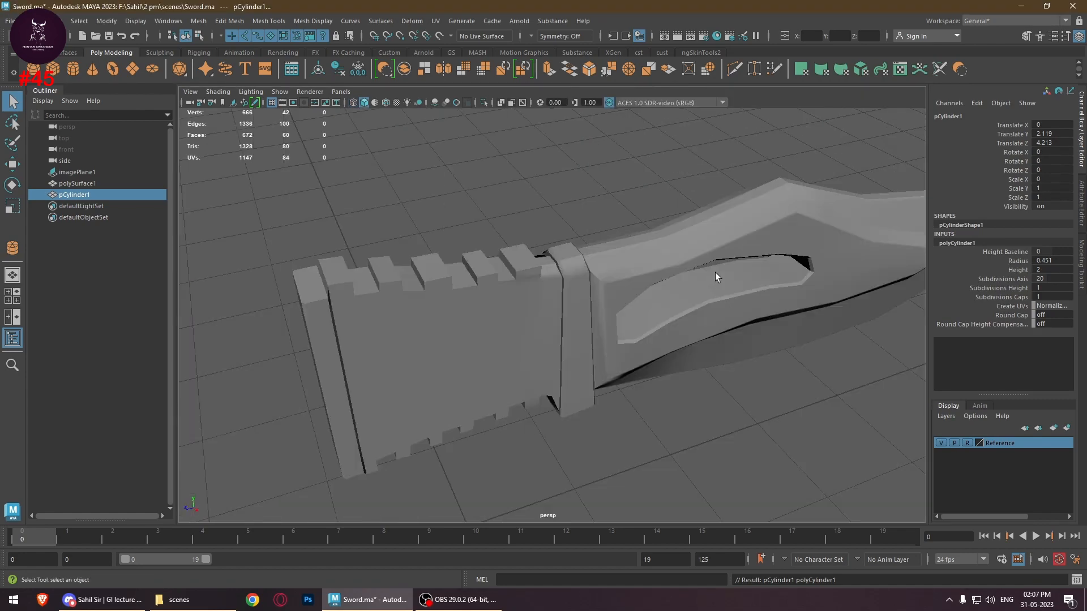
alt+right_drag(715, 273, 429, 325)
alt+middle_drag(429, 325, 749, 287)
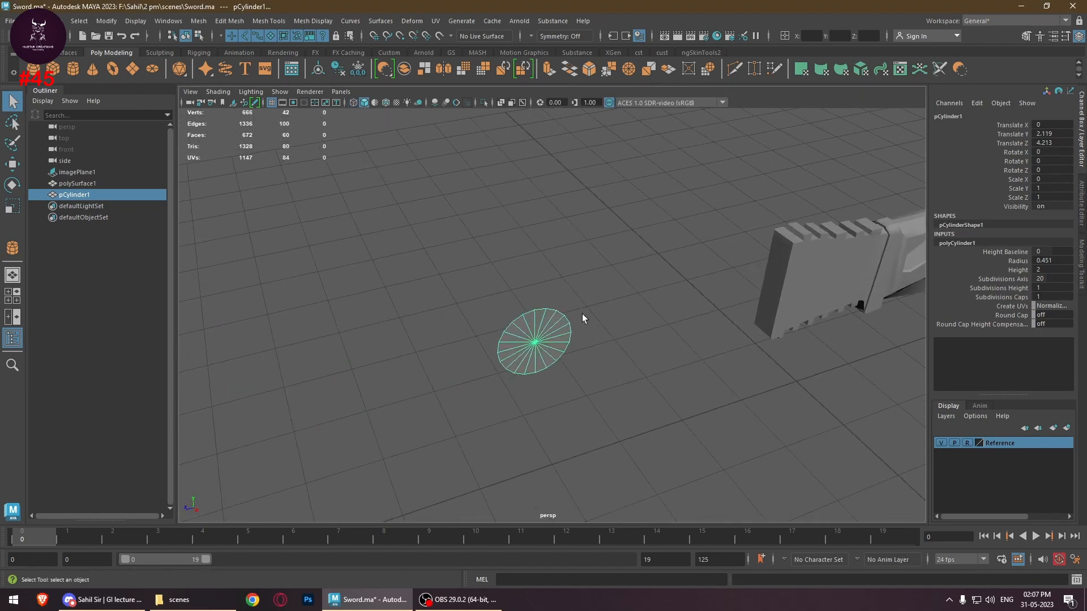
drag(584, 269, 570, 338)
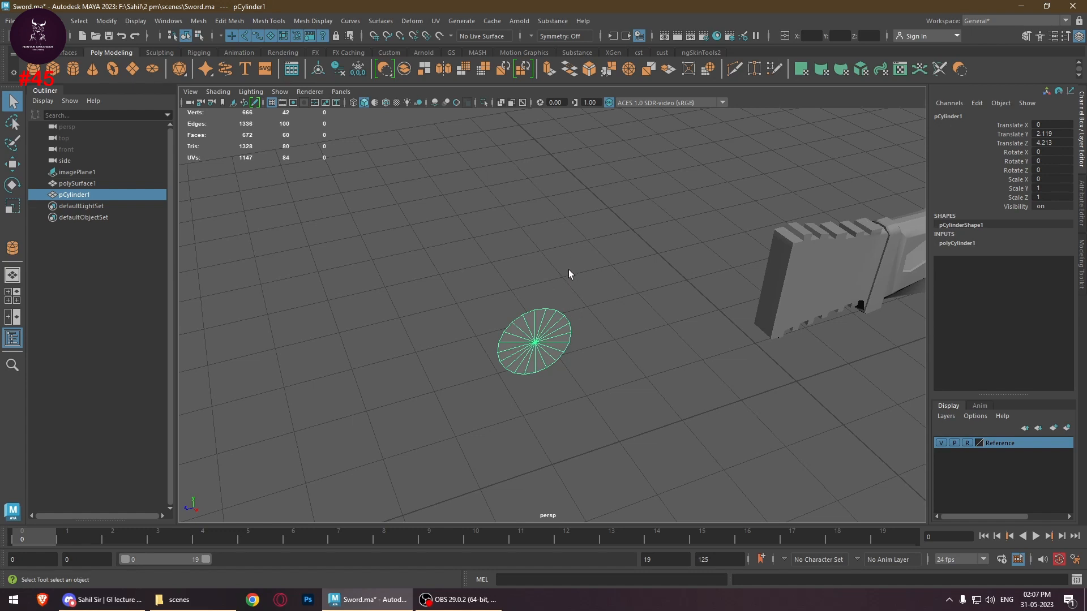
key(Delete)
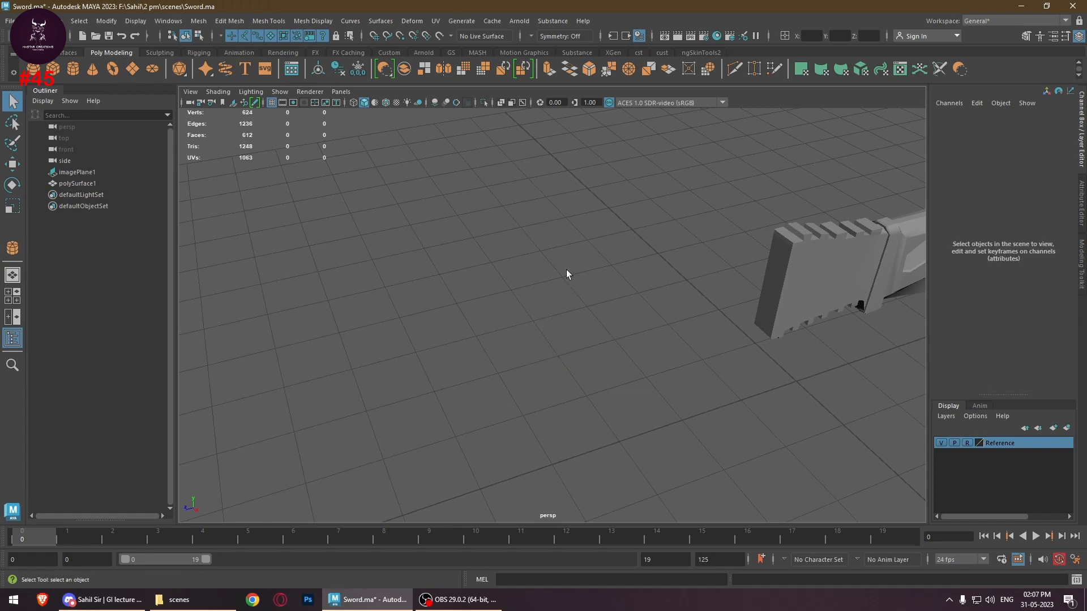
Create a polygon cylinder over the grip in the side view, about 0.43 in radius and 1.42 high
click(72, 69)
key(space)
key(space)
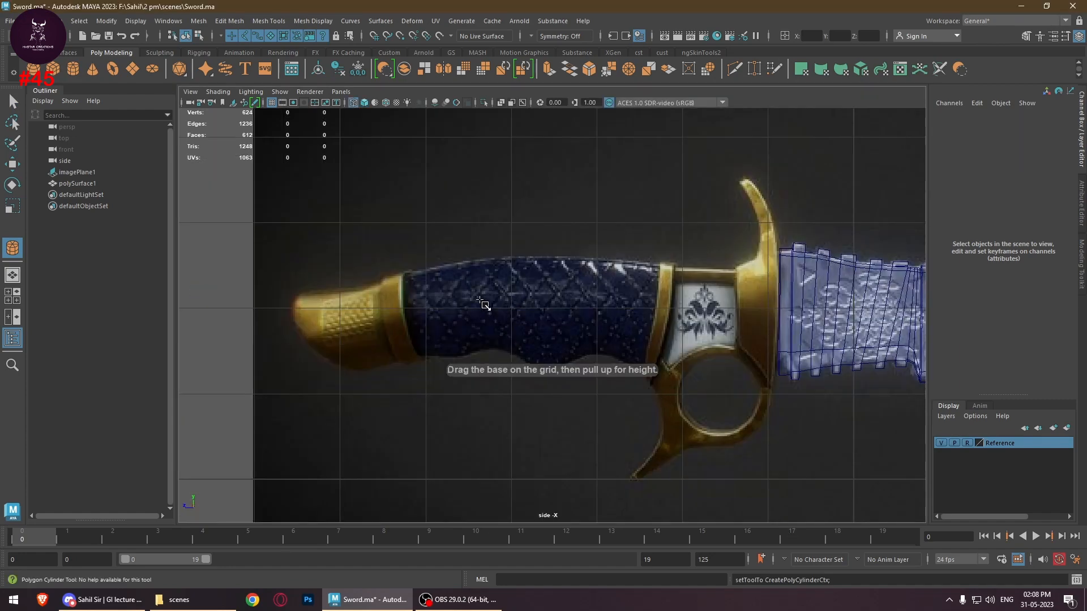
drag(474, 291, 555, 196)
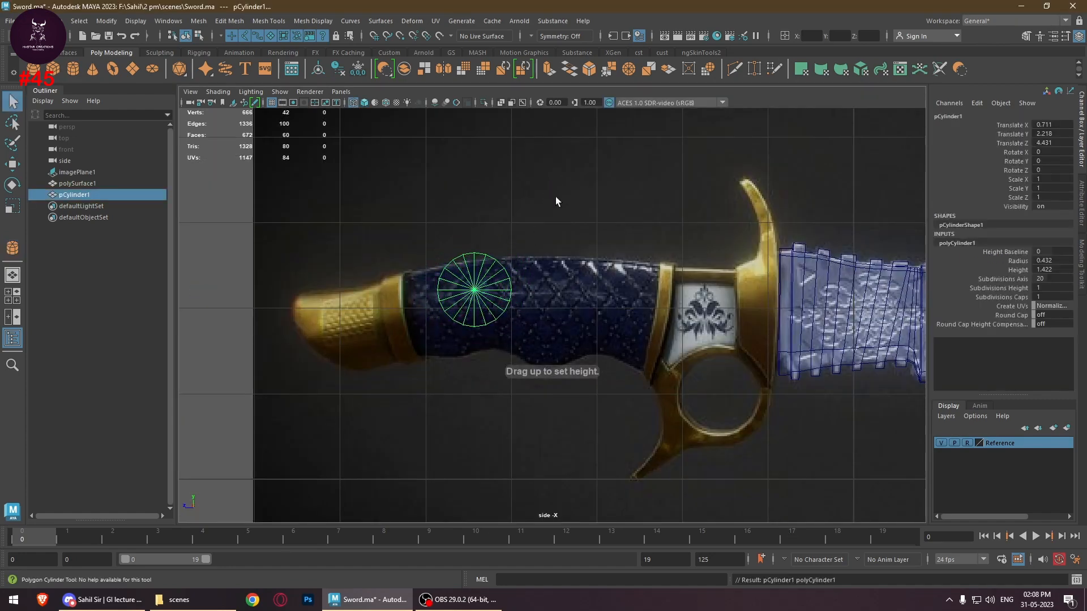
key(space)
key(space)
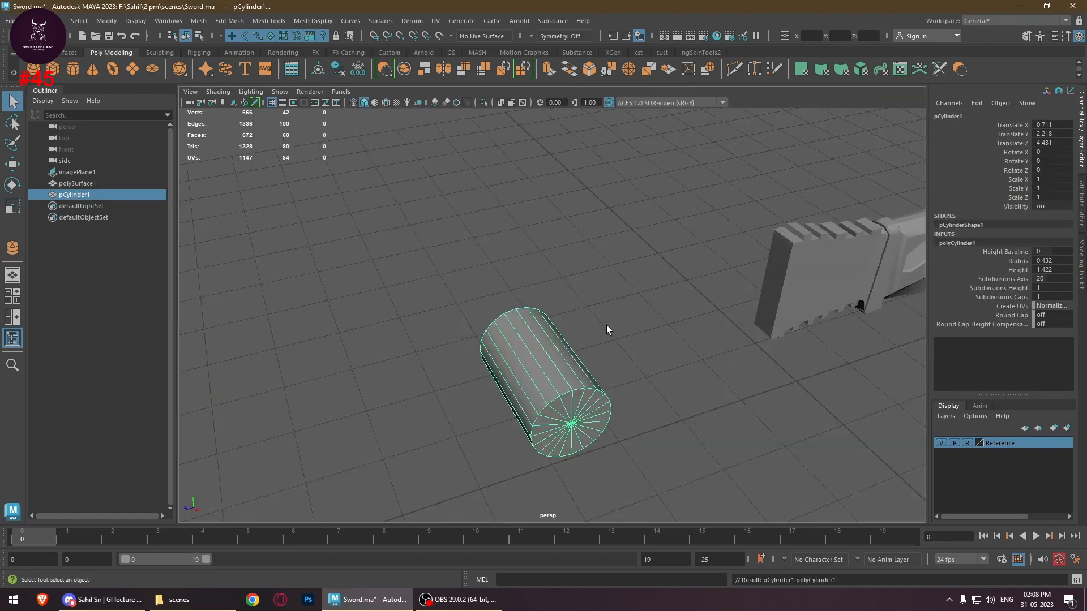
Rotate the cylinder -90 degrees about Y and move it over the middle of the grip
key(space)
click(757, 269)
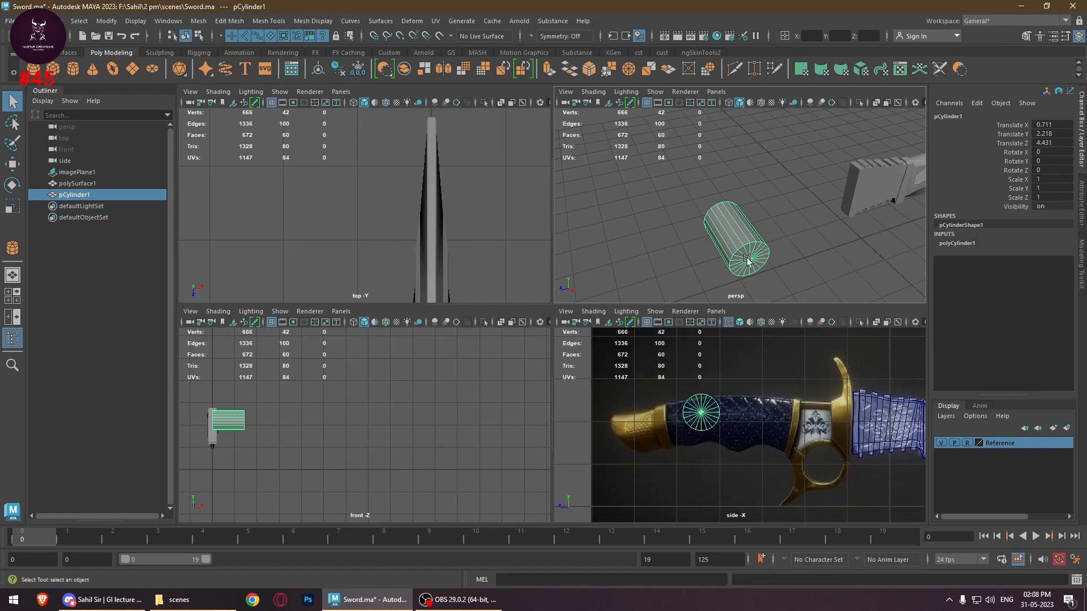
key(e)
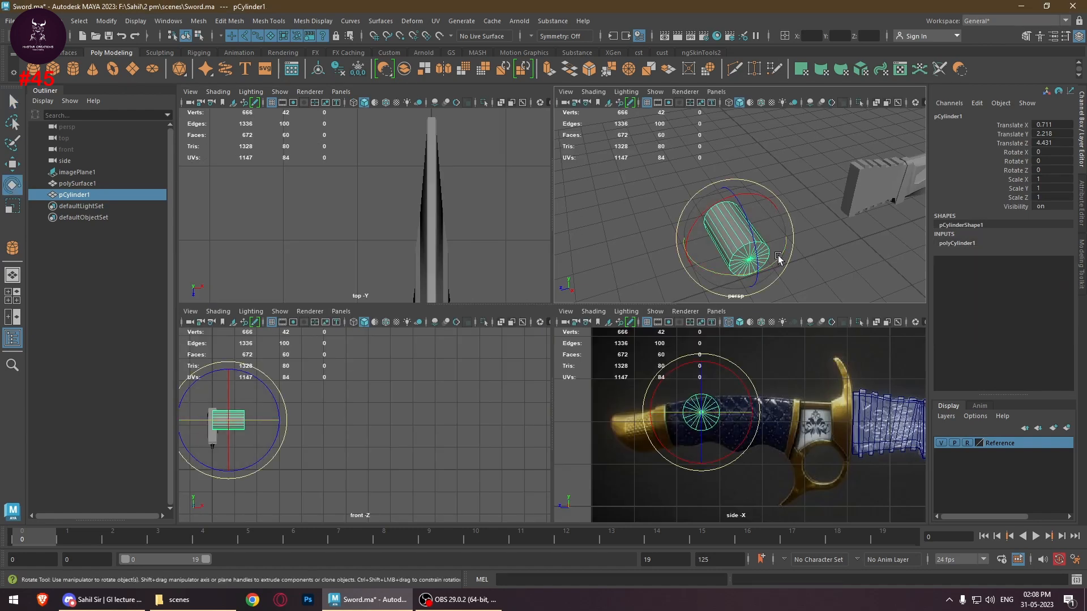
drag(778, 259, 692, 269)
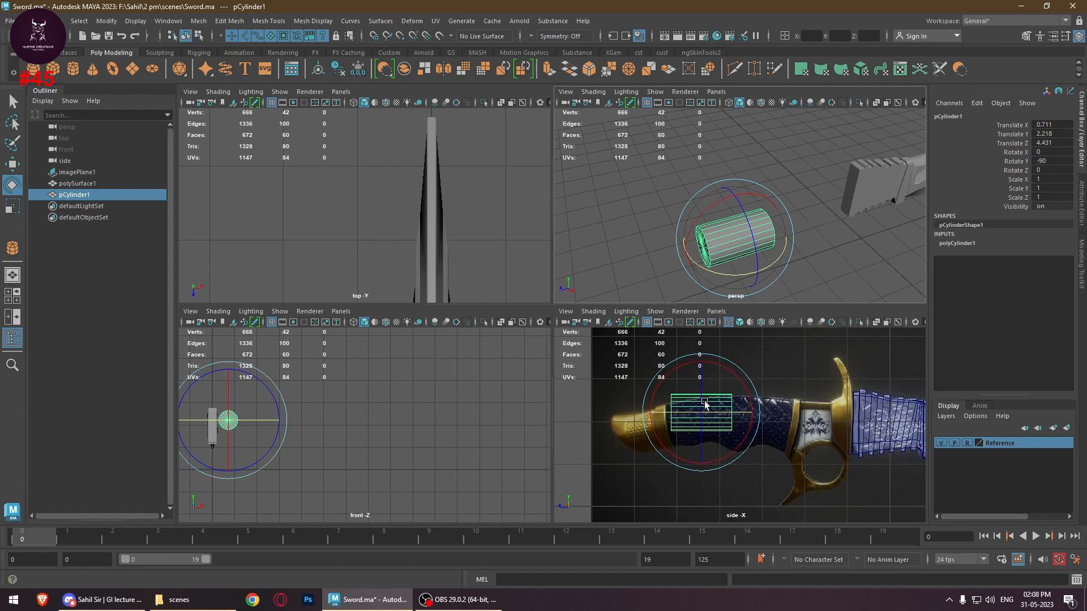
key(w)
drag(702, 413, 732, 421)
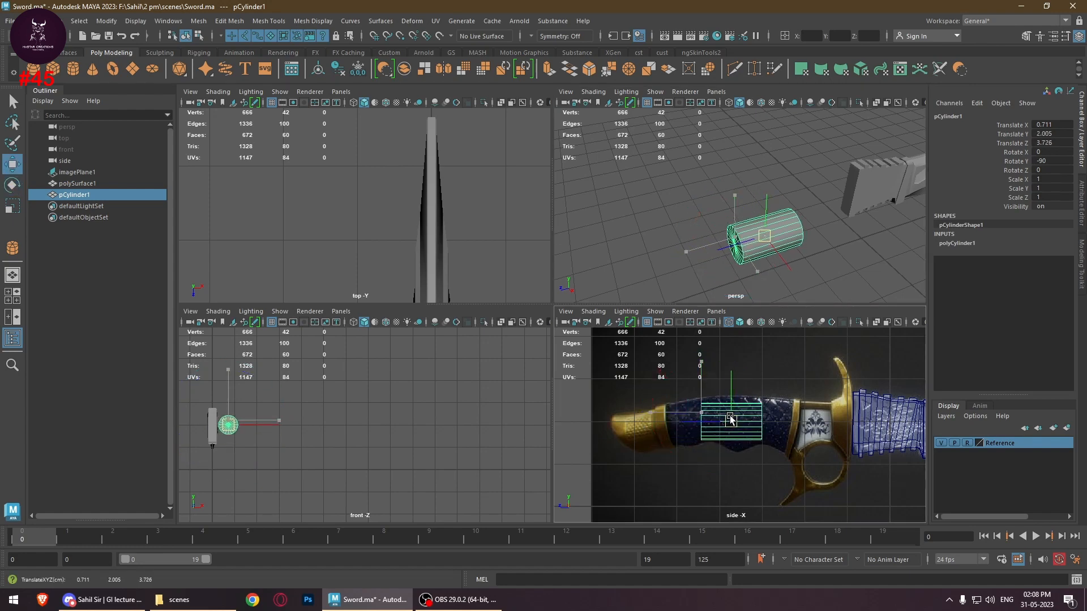
Scale the cylinder to about 3.98 in X and 1.49 in Y to span the handle's length and height
scroll(758, 451, up, 1)
scroll(758, 451, up, 2)
alt+middle_drag(757, 451, 750, 403)
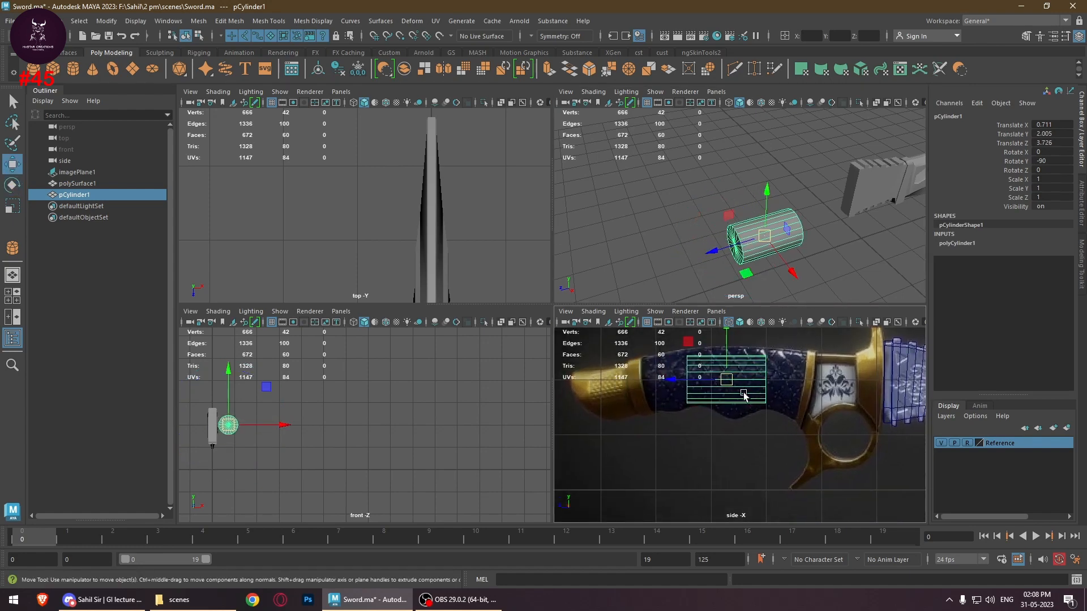
key(r)
drag(676, 379, 527, 408)
alt+middle_drag(757, 393, 742, 435)
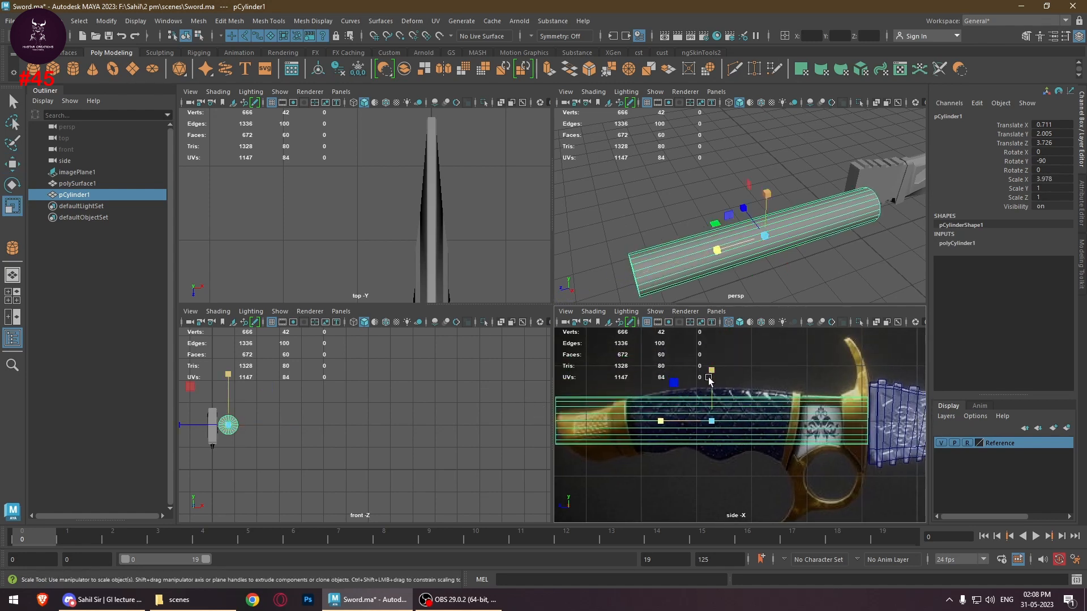
drag(711, 377, 711, 352)
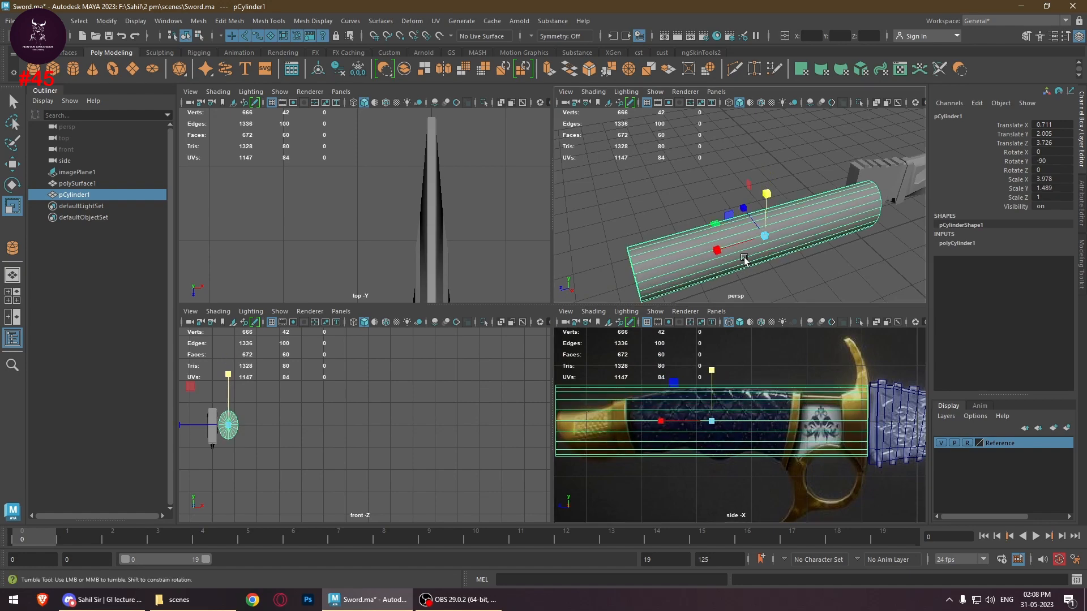
Try scaling the cylinder to about 1.23 in Z, and delete the whole cylinder
alt+drag(745, 262, 819, 228)
alt+middle_drag(853, 195, 806, 221)
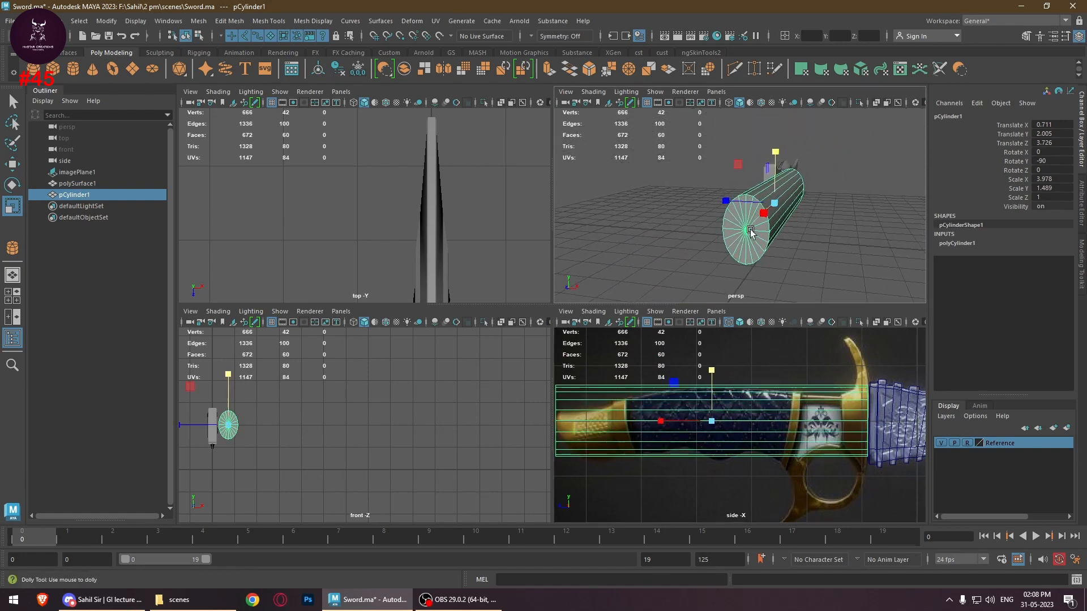
alt+right_drag(754, 232, 844, 252)
alt+middle_drag(843, 252, 850, 237)
alt+drag(850, 236, 827, 218)
alt+right_drag(828, 218, 765, 202)
alt+drag(791, 188, 787, 238)
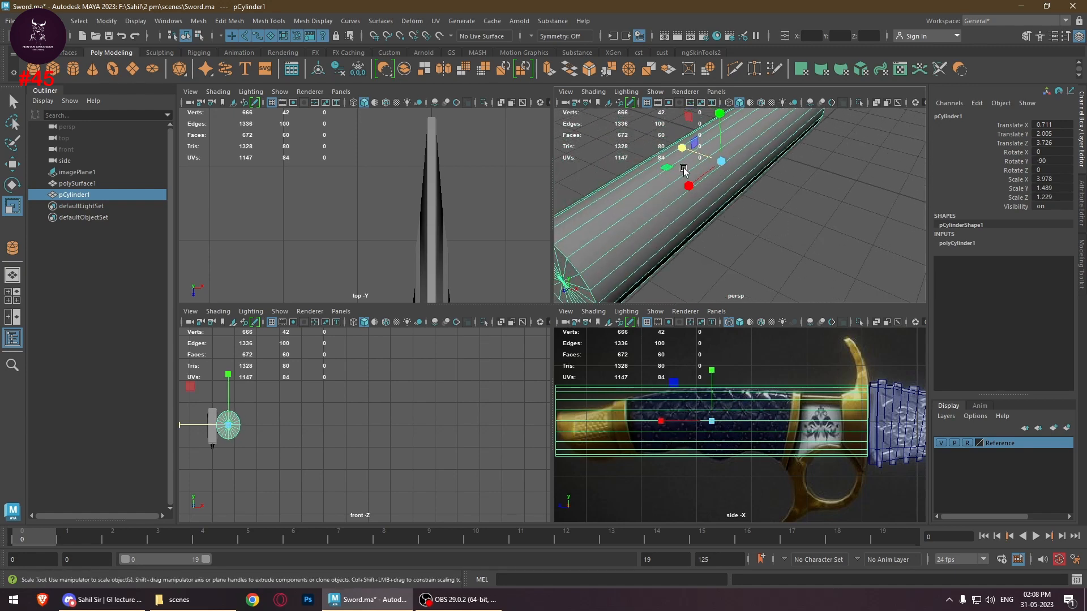
key(Delete)
Create a new display layer and name it Knife
key(space)
scroll(766, 374, up, 1)
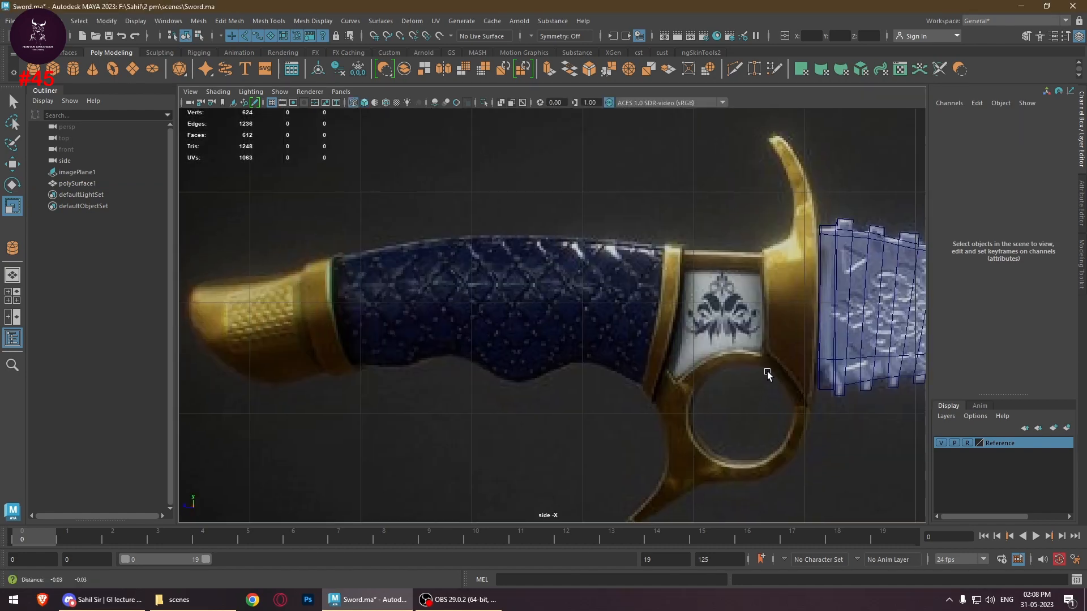
alt+middle_drag(799, 300, 685, 299)
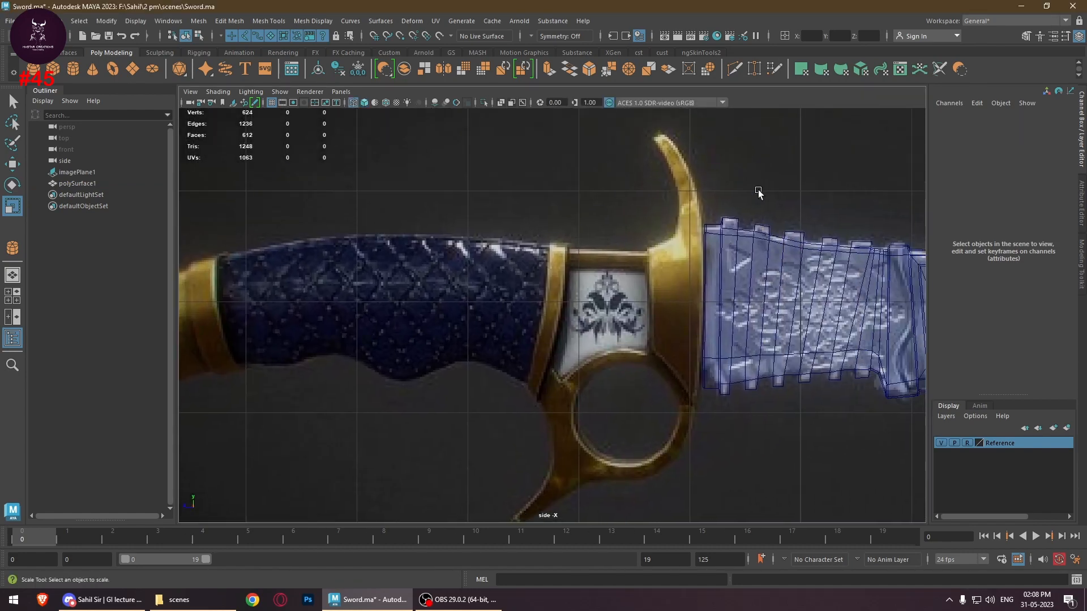
click(851, 328)
click(810, 431)
click(1053, 428)
click(998, 444)
double_click(996, 444)
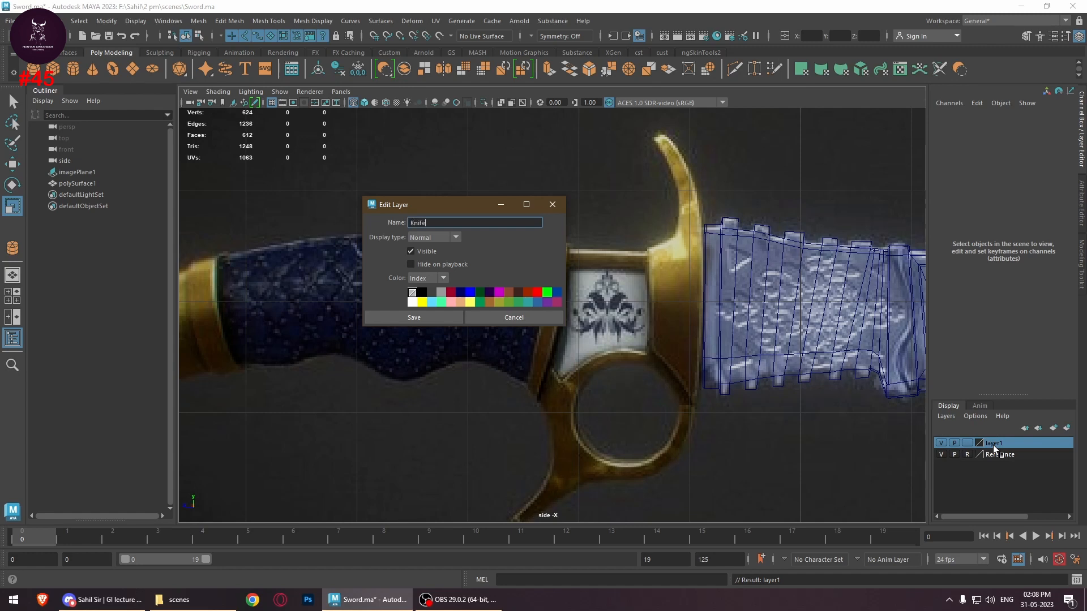
click(450, 320)
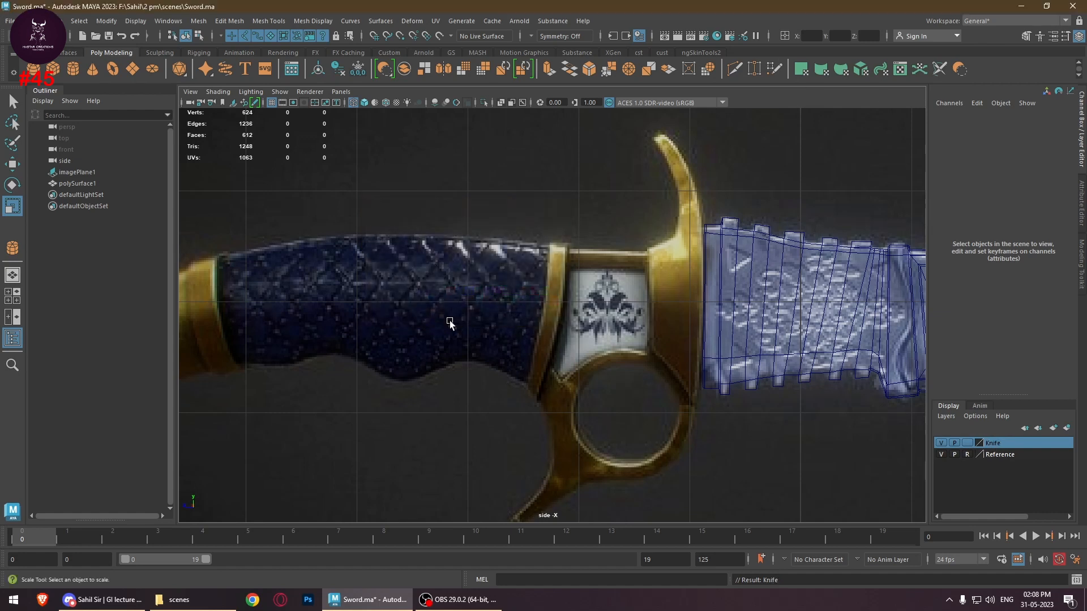
Add the blade mesh to the Knife layer, and hide that layer with its display type set to Reference
click(851, 327)
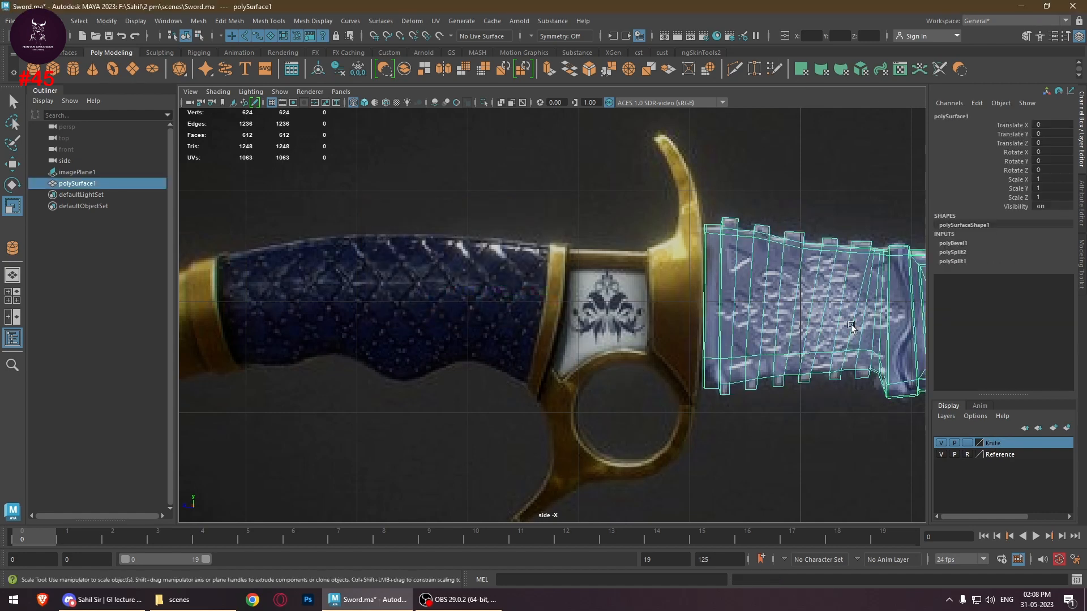
right_click(1027, 447)
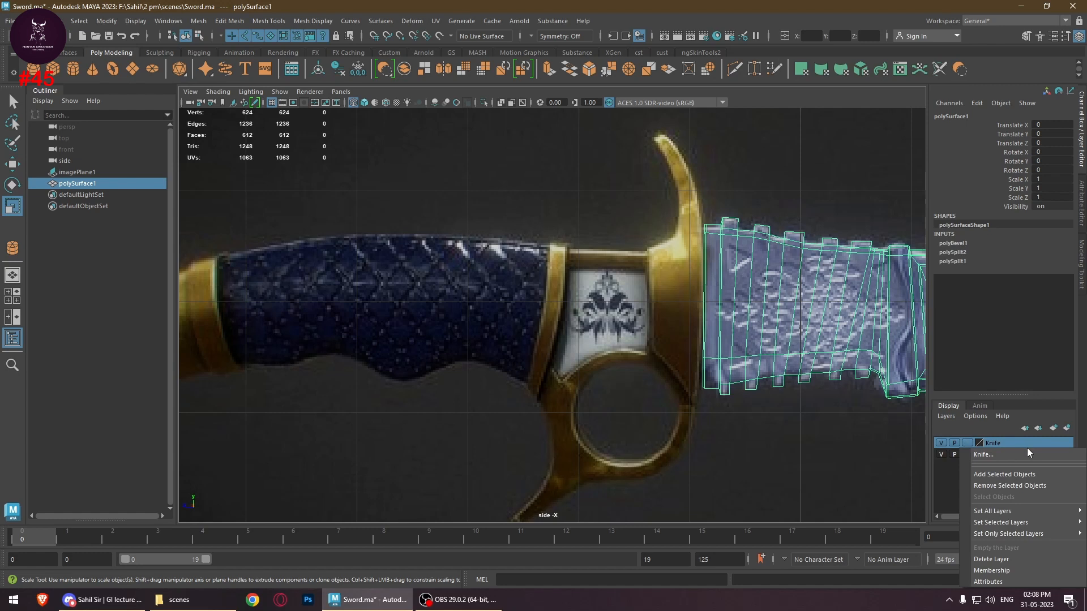
click(1017, 475)
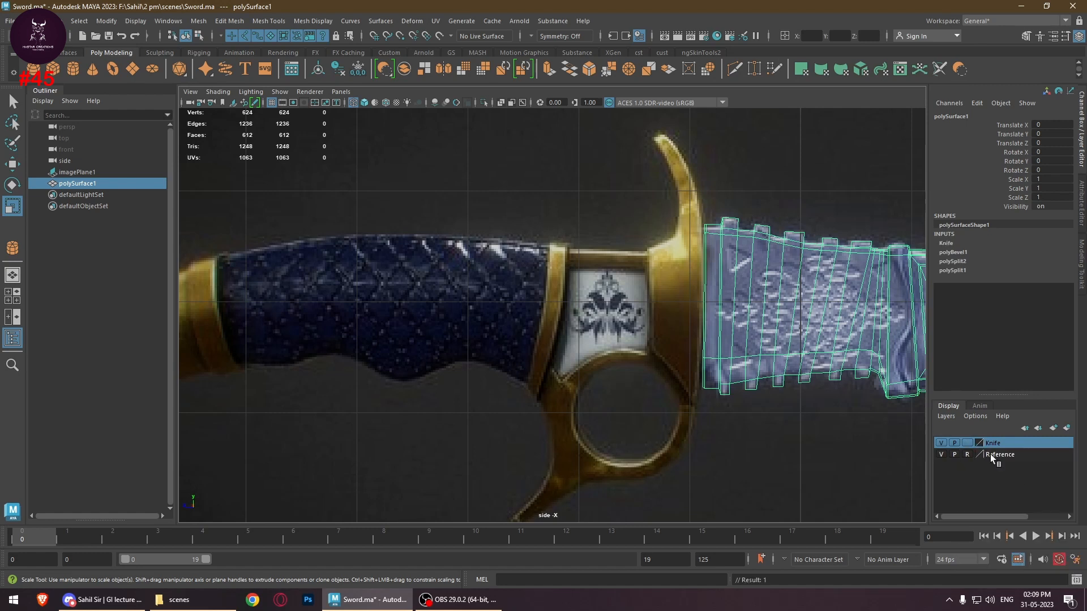
click(941, 444)
Create a polygon cube covering the whole handle in the side view, about 1.78 wide, 1.08 high and 5.84 deep
scroll(718, 351, down, 7)
alt+middle_drag(477, 318, 599, 311)
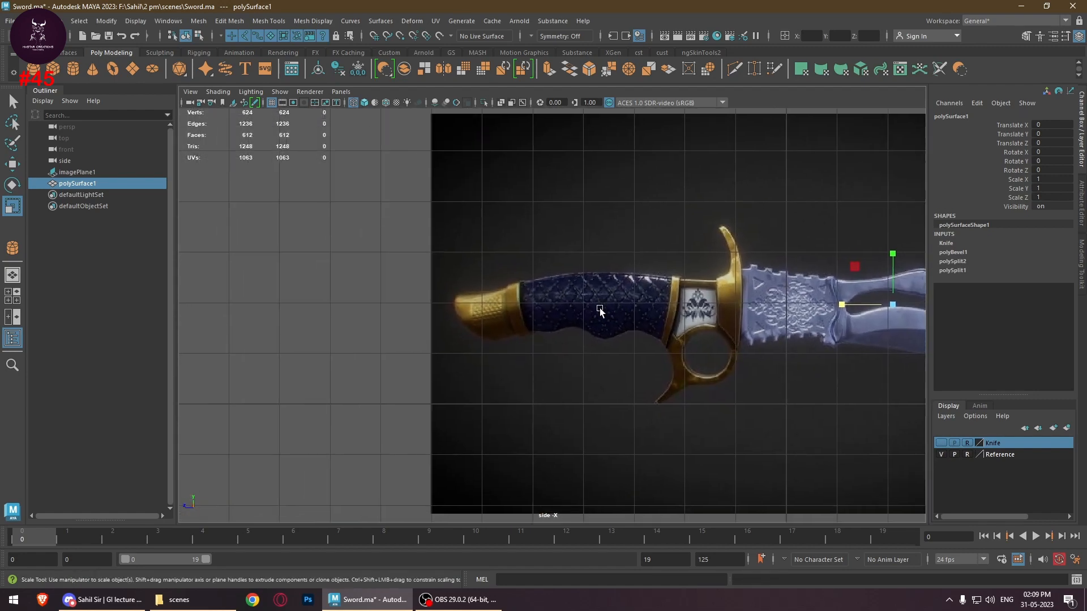
scroll(599, 311, up, 2)
click(635, 369)
scroll(634, 370, up, 4)
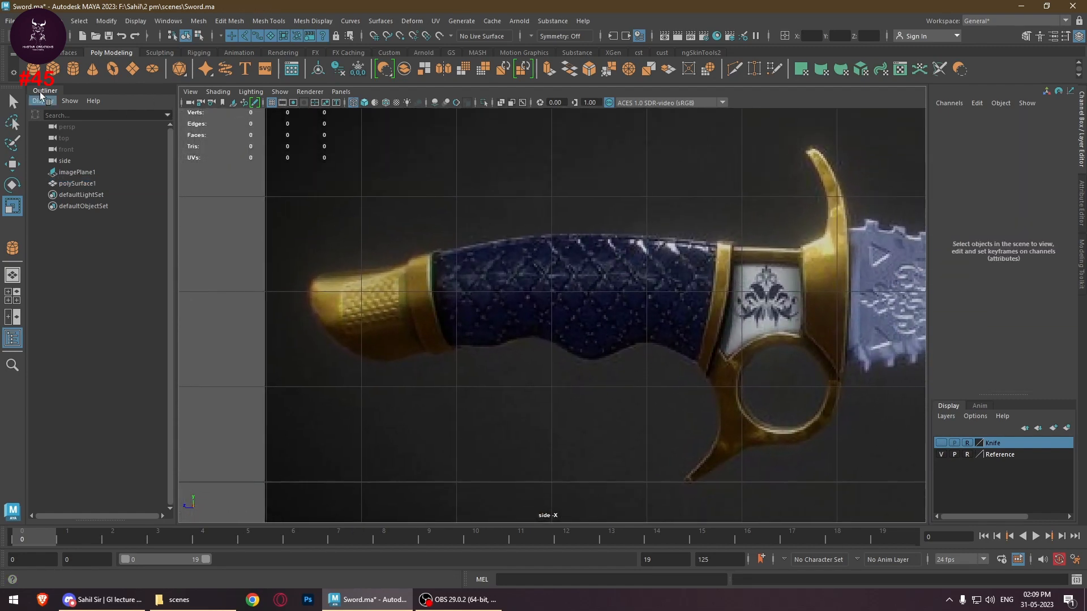
click(53, 69)
drag(295, 225, 852, 393)
drag(266, 195, 465, 310)
key(r)
key(w)
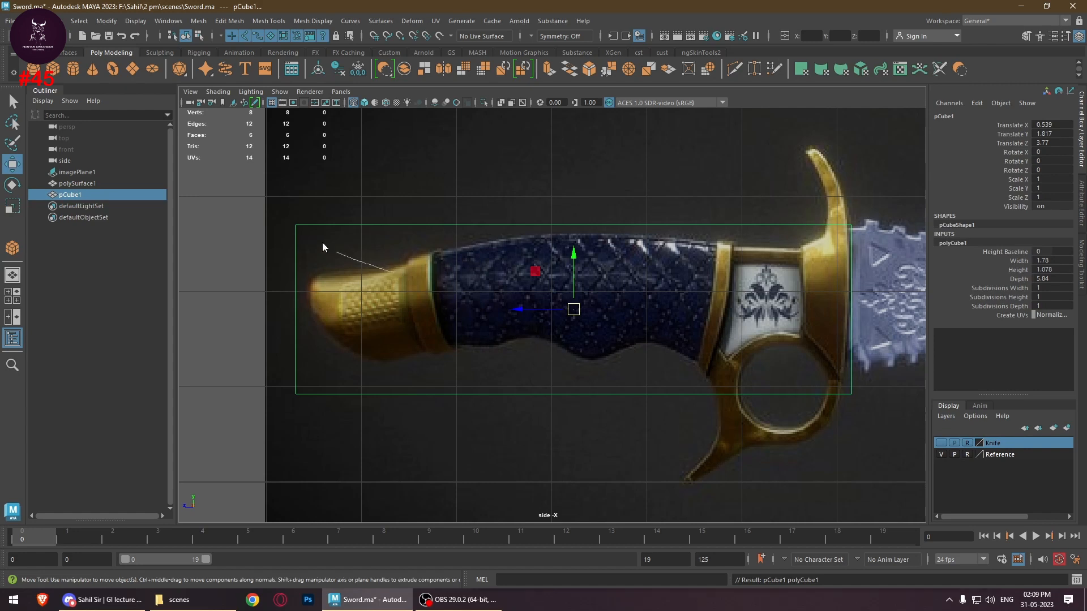
Move the cube's corner vertices in the side view onto the pommel tip, the pommel's underside and the guard's upper and lower edge
right_drag(322, 244, 301, 226)
mouse_move(275, 199)
mouse_down()
mouse_move(323, 233)
mouse_move(316, 291)
mouse_up()
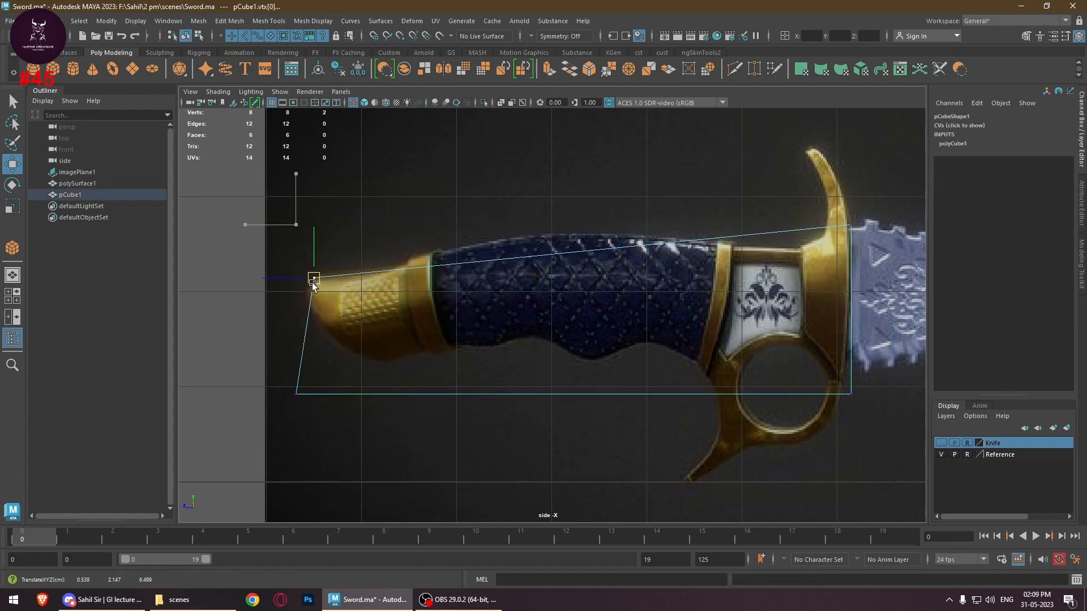
drag(268, 375, 369, 367)
drag(788, 356, 847, 380)
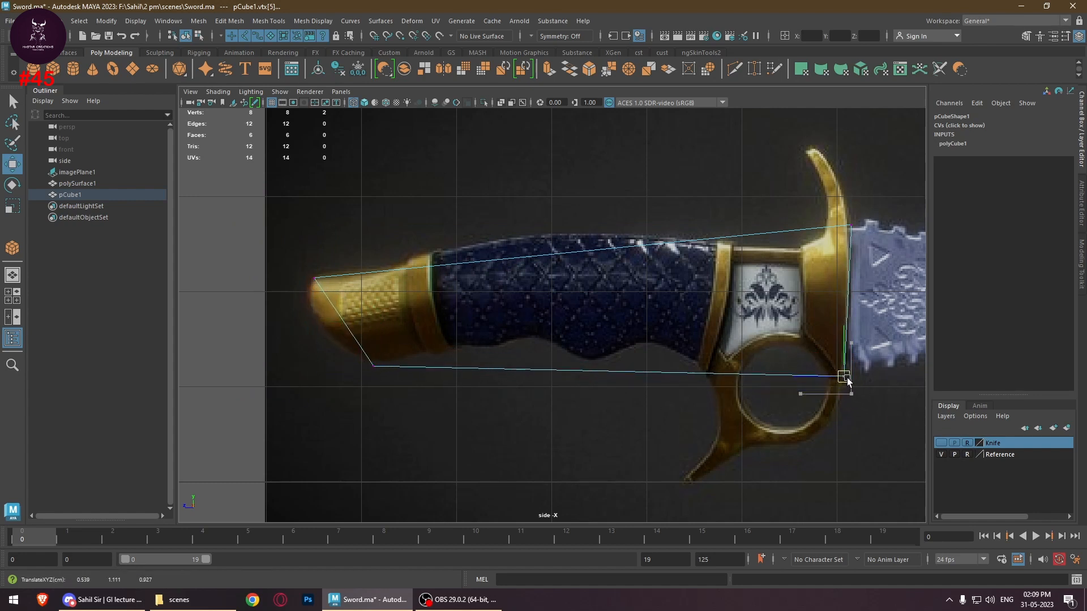
drag(827, 193, 847, 231)
click(874, 212)
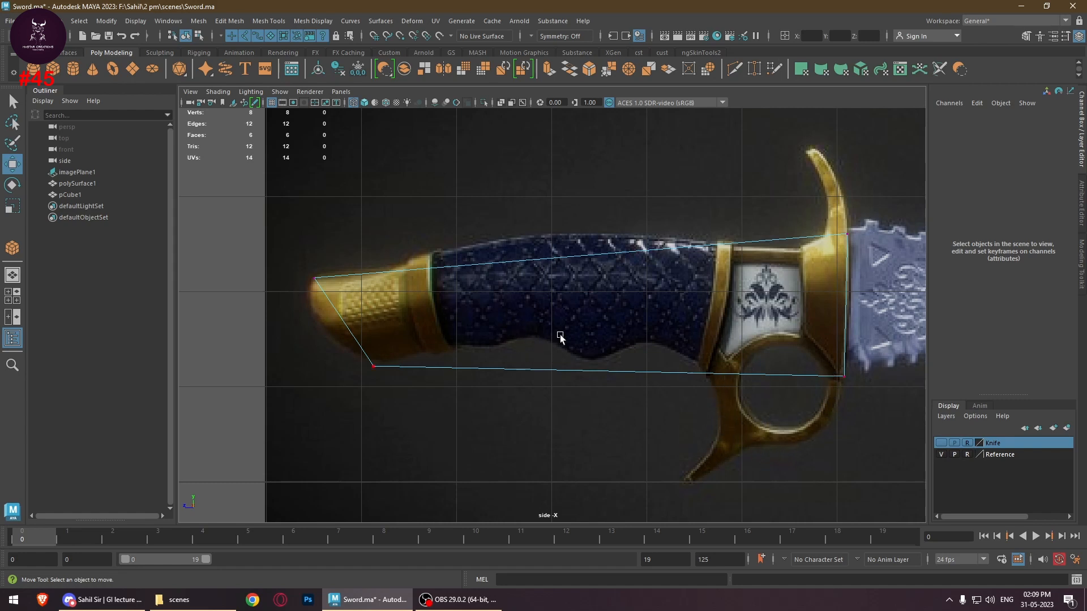
Shift the cube's lower guard-side corner vertices slightly along Z toward the blade to meet the guard's edge
alt+middle_drag(560, 338, 631, 331)
alt+middle_drag(885, 385, 827, 364)
click(847, 354)
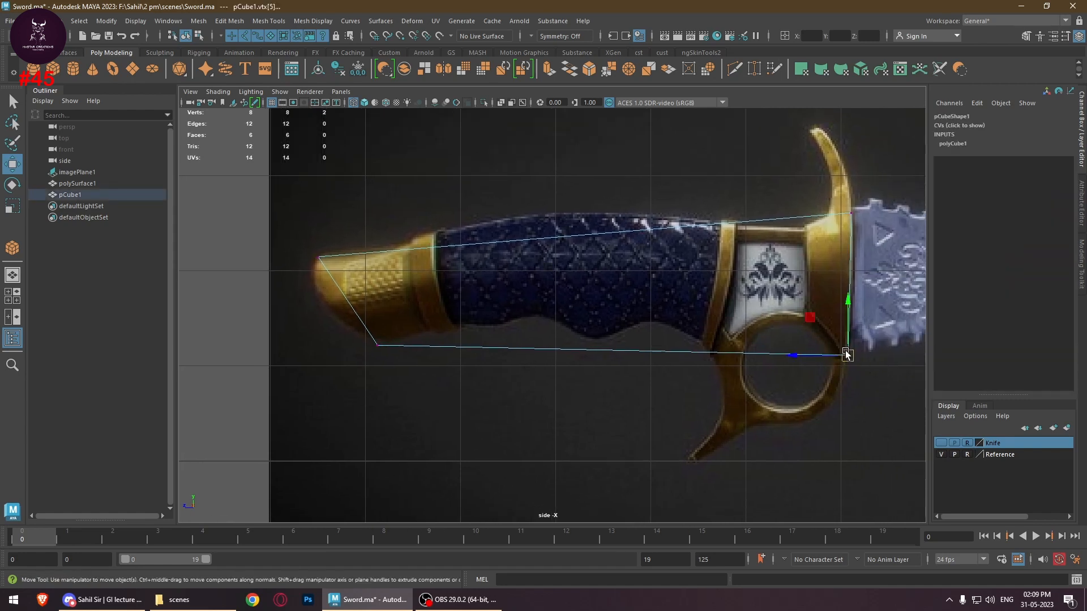
mouse_move(846, 354)
mouse_down()
mouse_move(773, 432)
mouse_move(812, 418)
mouse_move(849, 353)
mouse_up()
alt+middle_drag(708, 311, 724, 338)
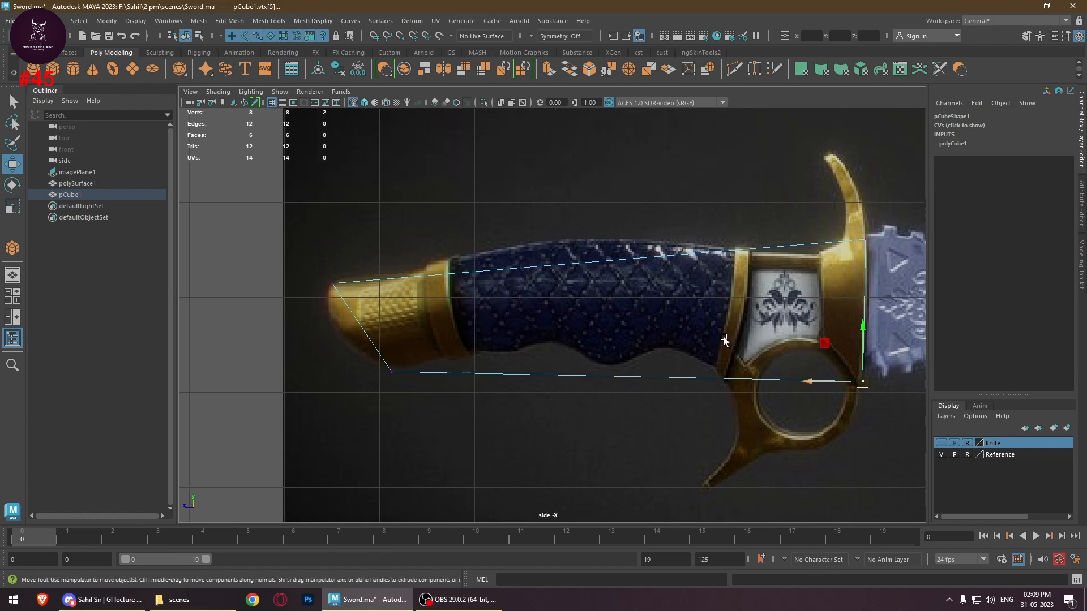
Insert three lengthwise edge loops with Multi-Cut, dividing the handle's height into four rows
shift+right_drag(686, 297, 633, 297)
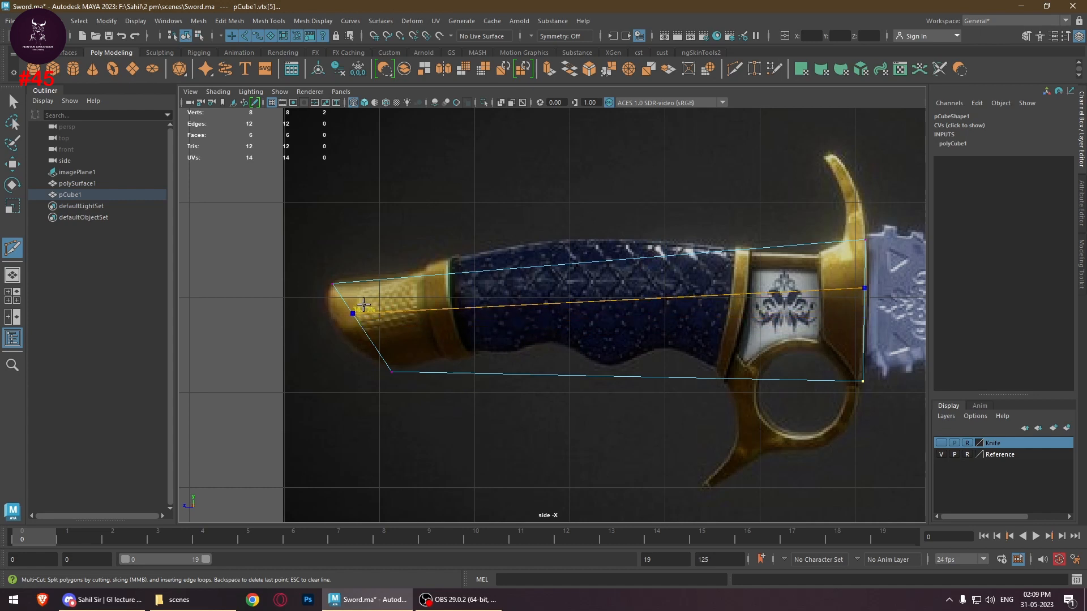
ctrl+click(351, 311)
ctrl+click(365, 331)
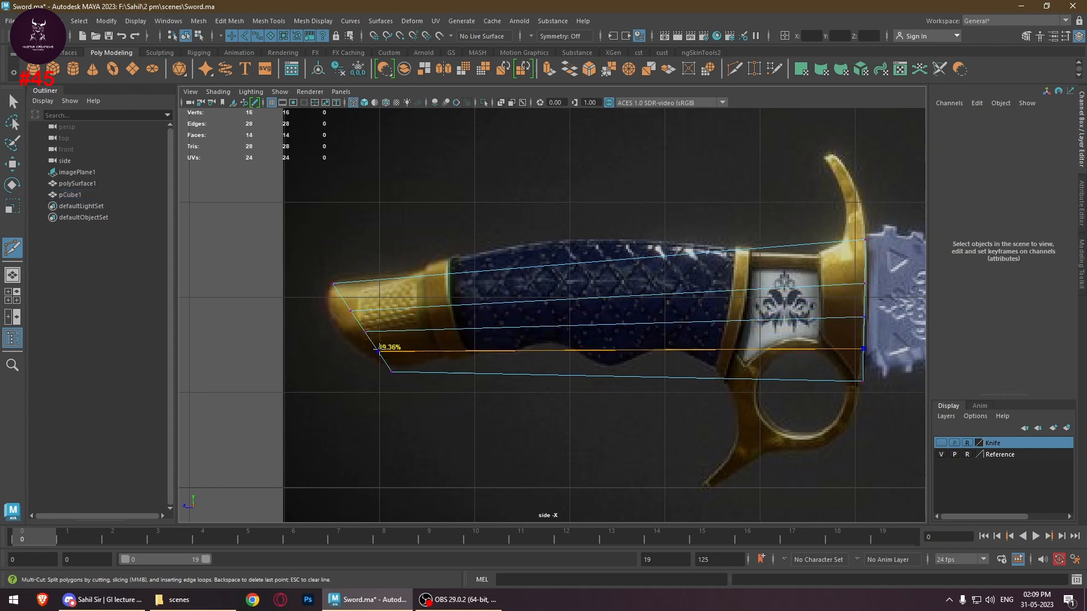
ctrl+click(377, 350)
click(365, 331)
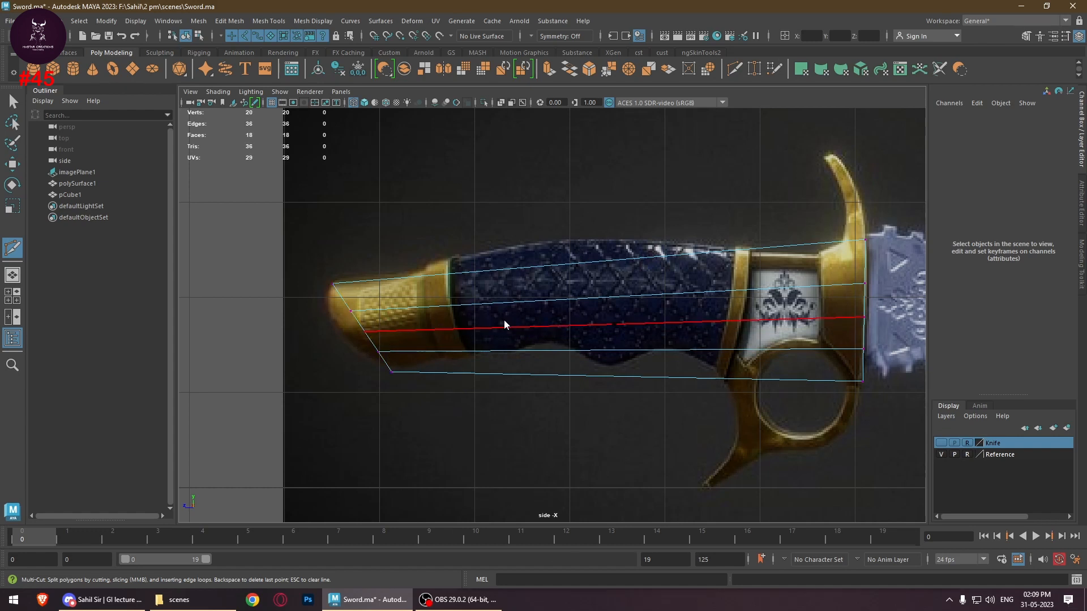
right_click(504, 320)
Move the new vertices at the pommel end outward so the mesh roughly follows the pommel's curved tip and underside
right_drag(447, 266, 447, 265)
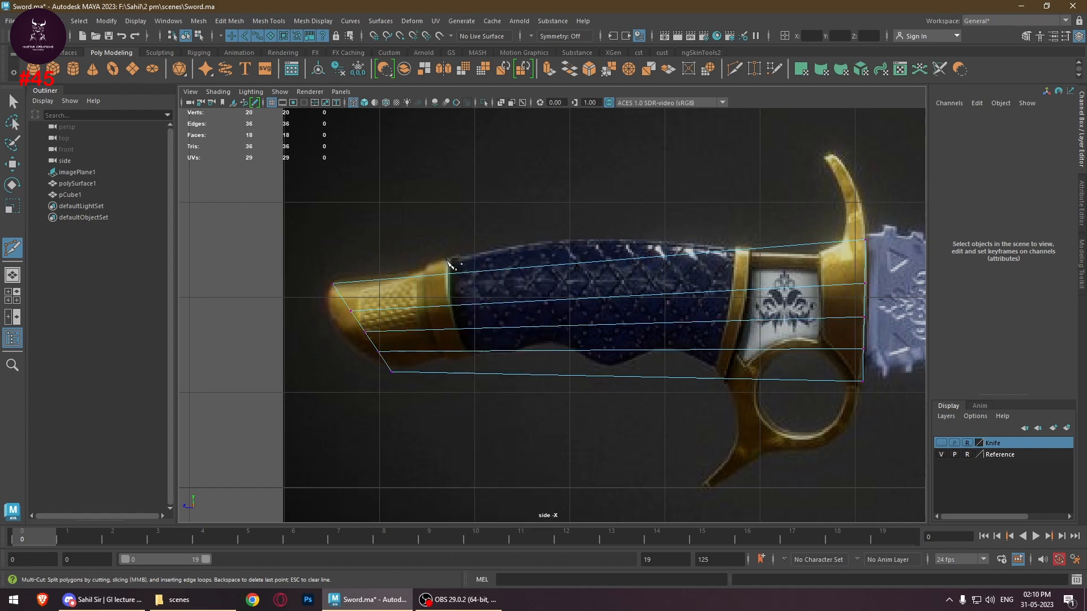
key(w)
drag(327, 303, 374, 336)
click(397, 316)
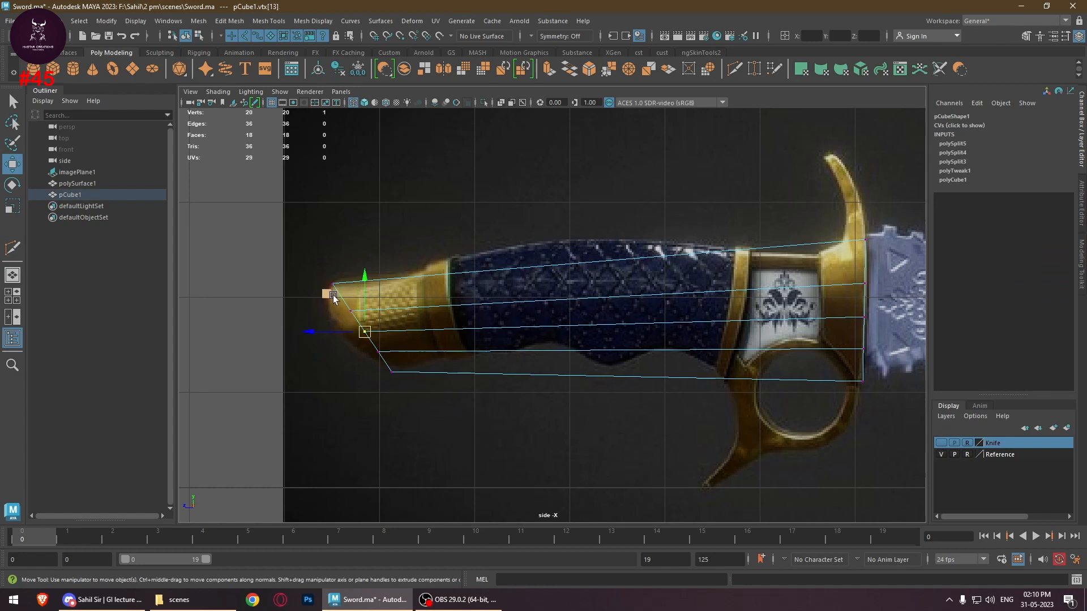
mouse_move(328, 295)
mouse_down()
mouse_move(368, 313)
mouse_move(329, 314)
mouse_up()
key(ctrl+z)
click(339, 333)
click(319, 316)
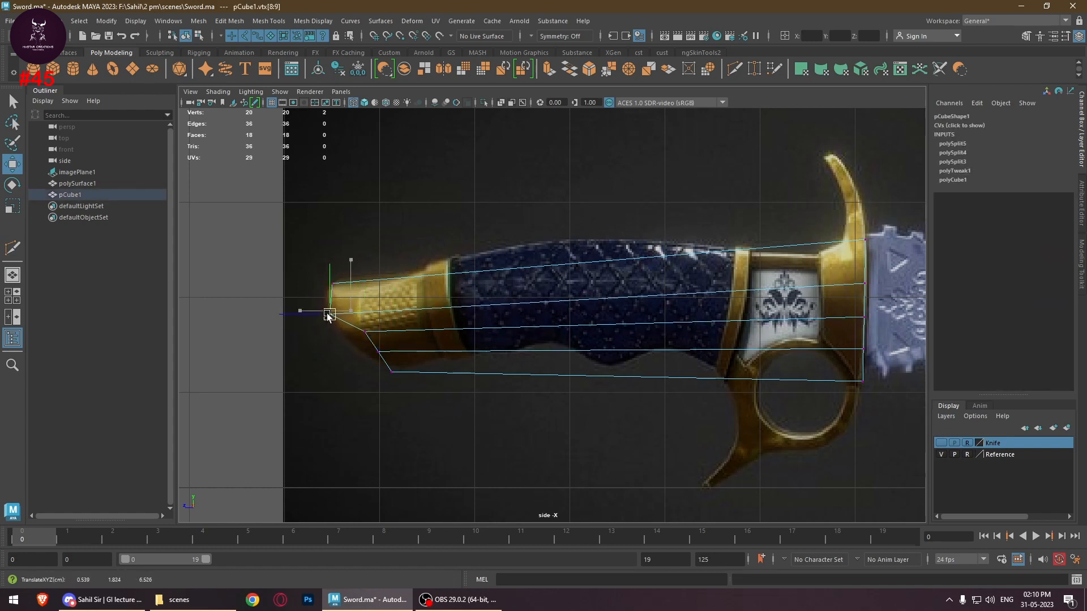
mouse_move(375, 343)
mouse_down()
mouse_move(360, 326)
mouse_move(339, 334)
mouse_move(373, 346)
mouse_up()
double_click(382, 354)
click(402, 366)
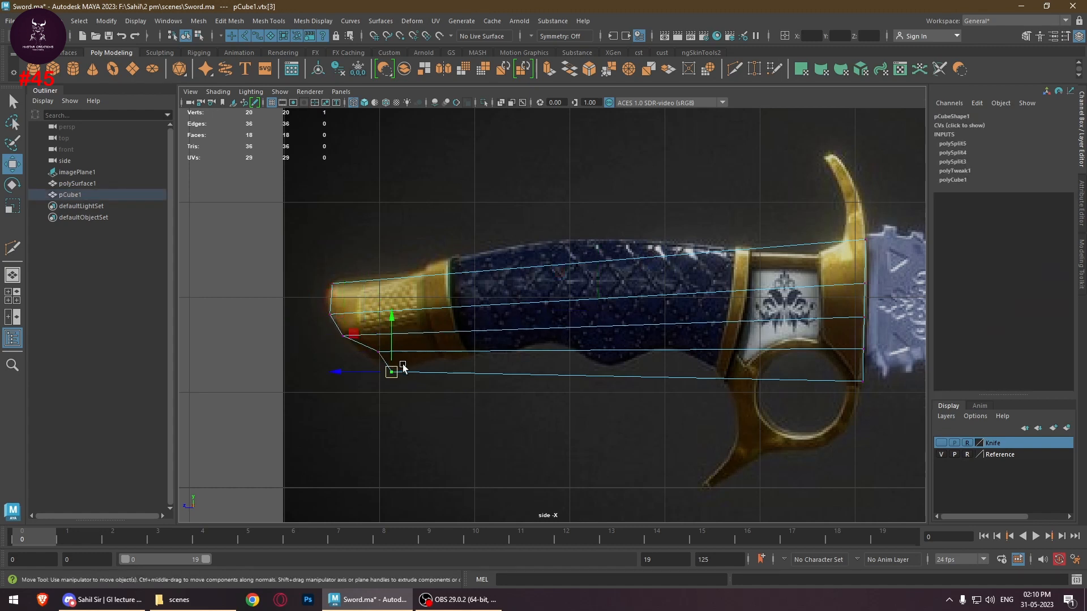
drag(385, 338, 364, 356)
Refine the vertices along the pommel's end so they sit closely on the rounded gold outline in the reference
alt+right_drag(350, 345, 461, 364)
alt+middle_drag(461, 364, 636, 381)
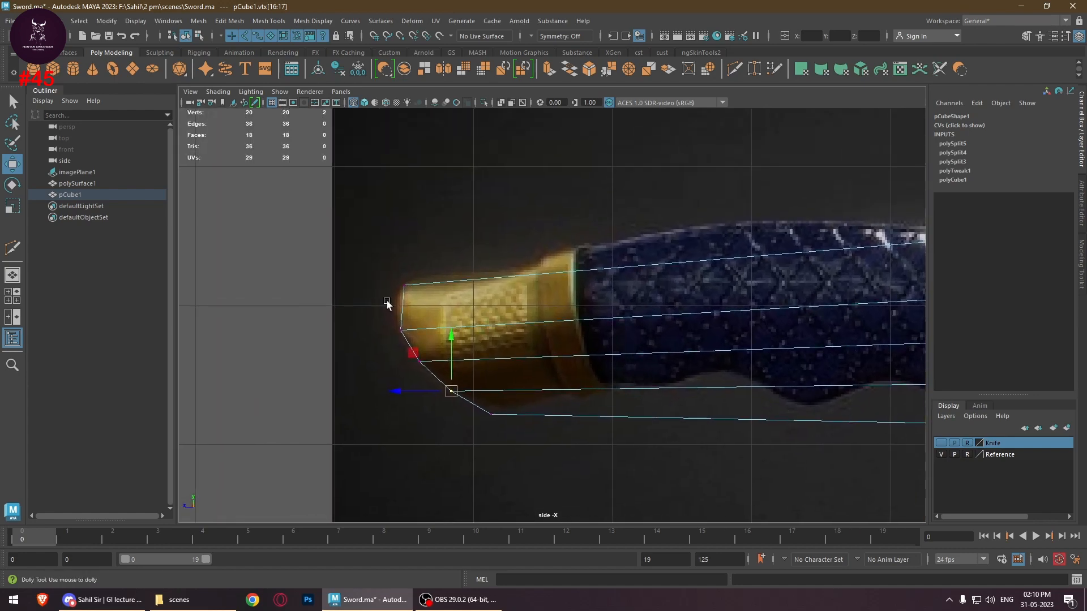
alt+right_drag(388, 303, 510, 328)
alt+middle_drag(567, 339, 714, 320)
drag(464, 224, 480, 251)
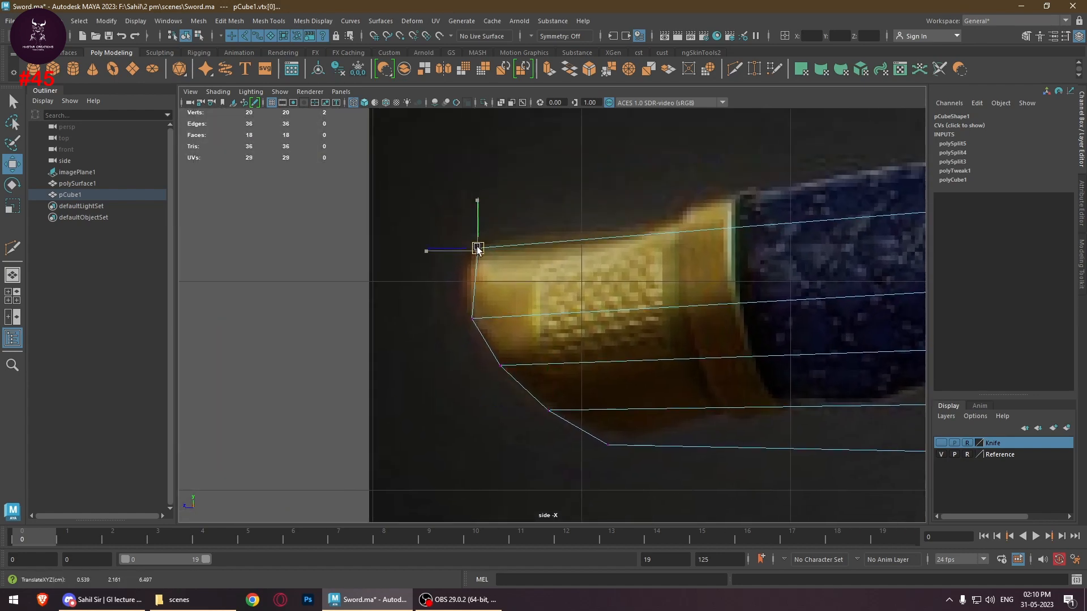
drag(491, 333, 469, 305)
alt+middle_drag(518, 367, 474, 308)
drag(475, 318, 451, 305)
alt+middle_drag(492, 328, 436, 289)
mouse_move(467, 325)
mouse_down()
mouse_move(446, 306)
mouse_move(458, 313)
mouse_up()
drag(539, 377, 489, 331)
drag(512, 350, 509, 345)
Align the vertices at the handle's guard end with the edge of the gold guard next to the blade
alt+middle_drag(617, 332, 561, 354)
alt+right_drag(561, 354, 491, 362)
scroll(462, 351, up, 5)
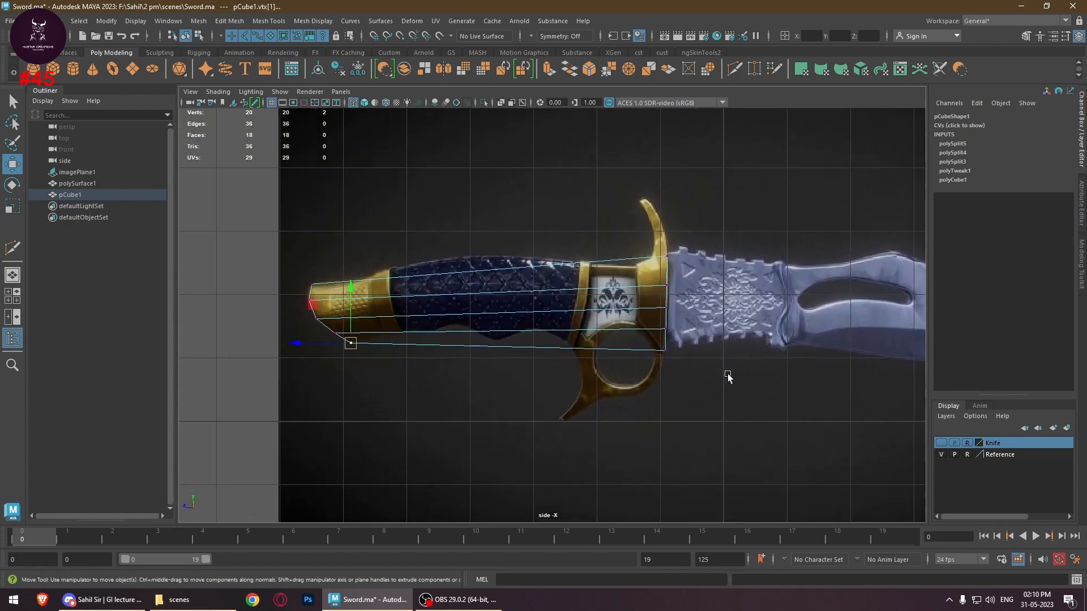
scroll(564, 271, up, 5)
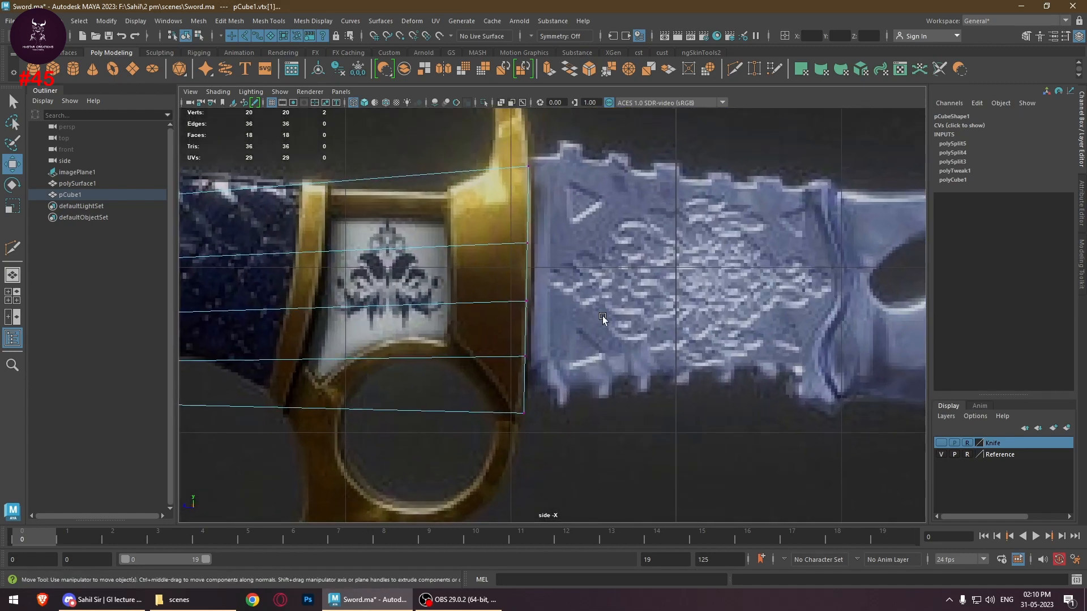
click(570, 244)
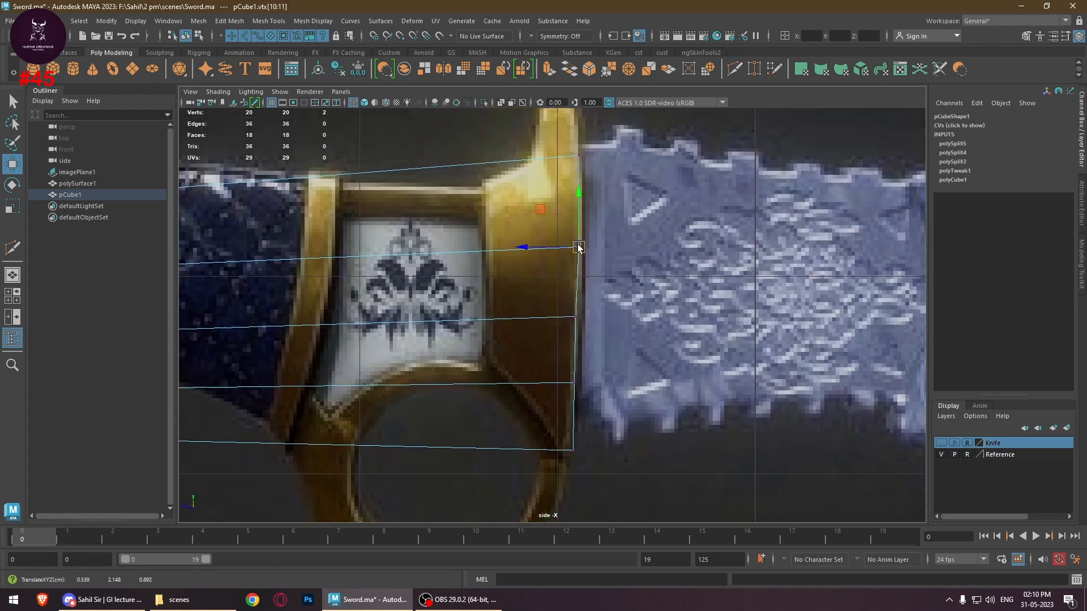
drag(577, 246, 581, 247)
mouse_move(586, 335)
mouse_down()
mouse_move(551, 301)
mouse_move(576, 319)
mouse_up()
drag(557, 363, 585, 394)
drag(571, 383, 575, 383)
click(582, 449)
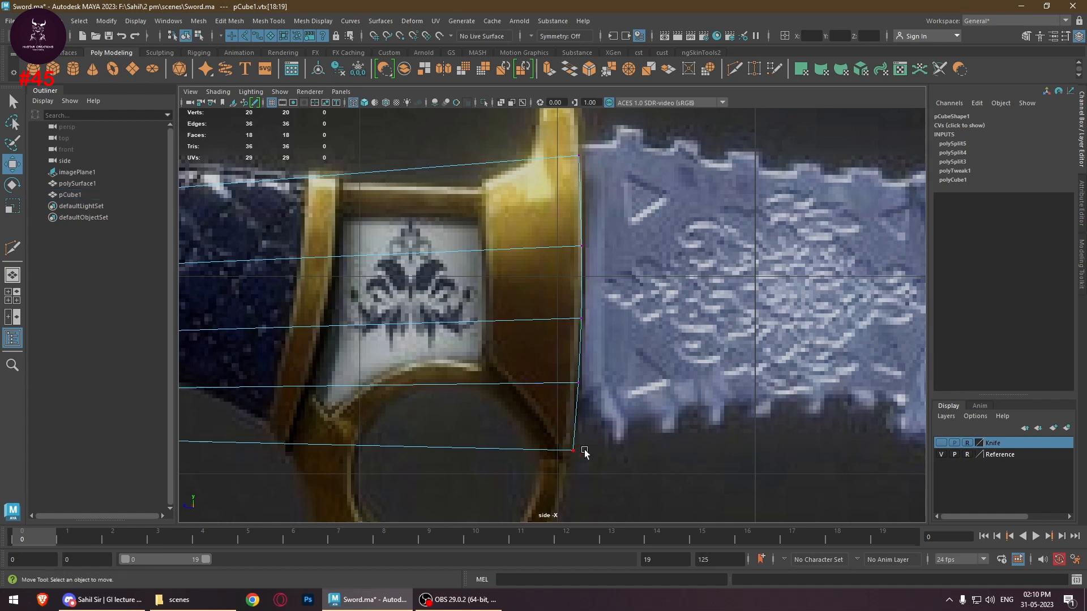
drag(562, 443, 571, 456)
Switch the handle mesh back to object mode and open the Insert Edge Loop Tool's options
scroll(571, 456, down, 8)
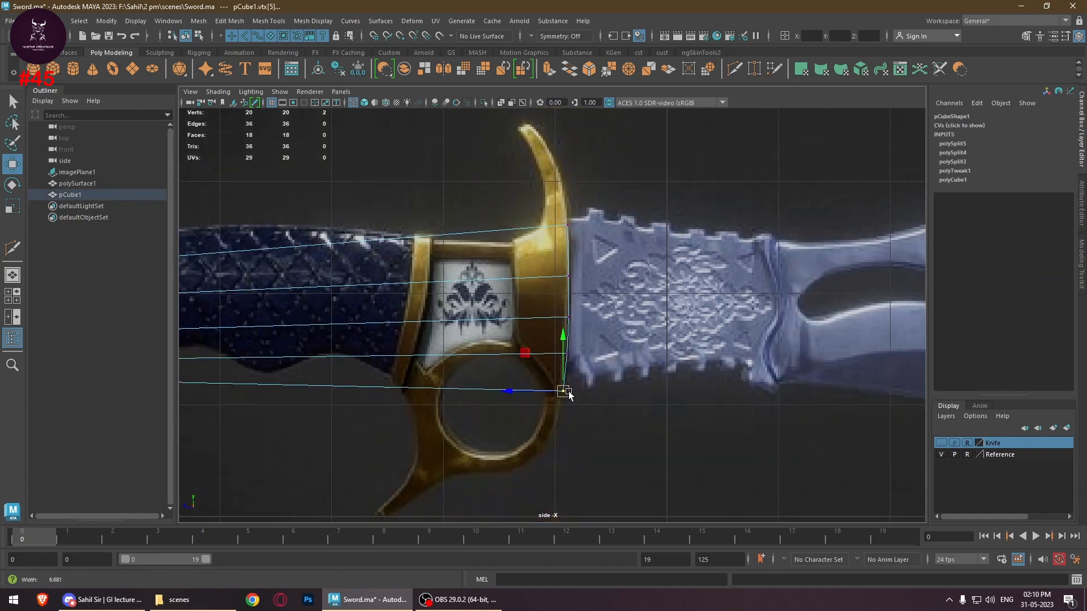
scroll(680, 393, up, 2)
scroll(580, 350, up, 1)
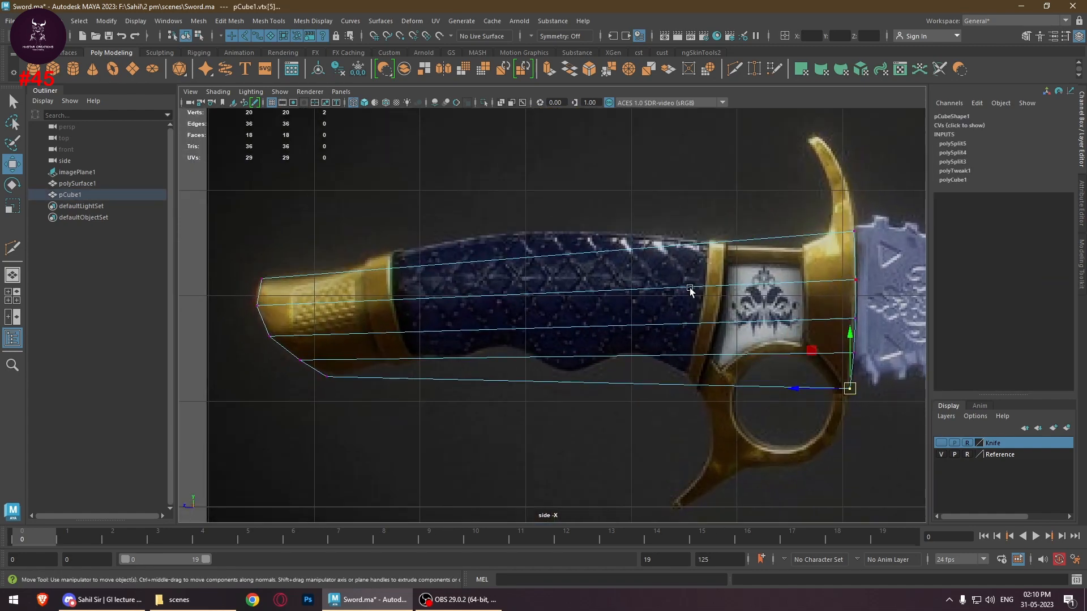
shift+right_click(702, 279)
shift+right_click(694, 287)
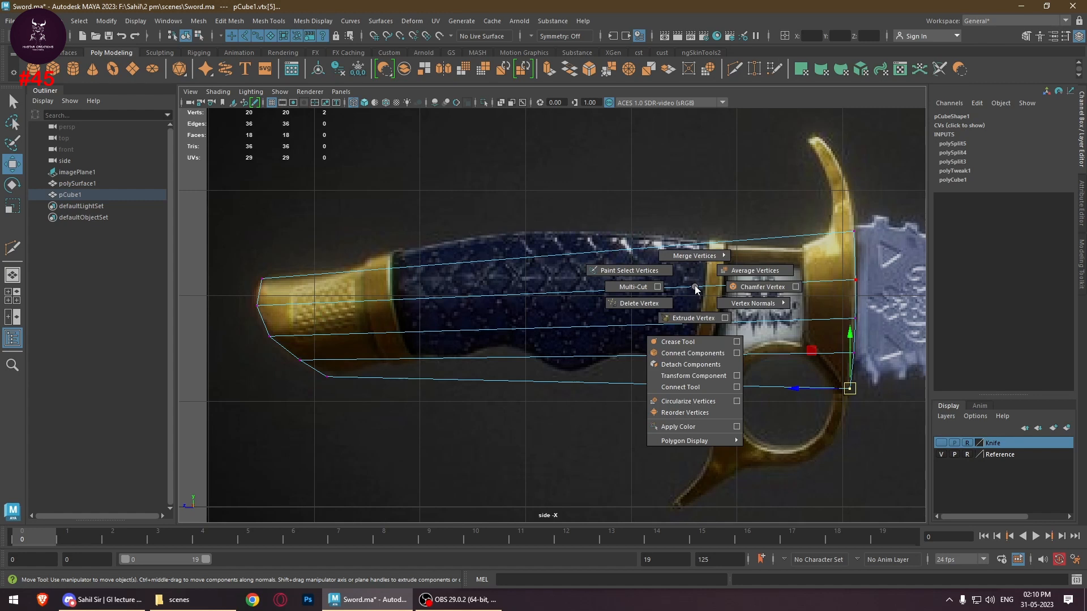
right_drag(674, 218, 617, 232)
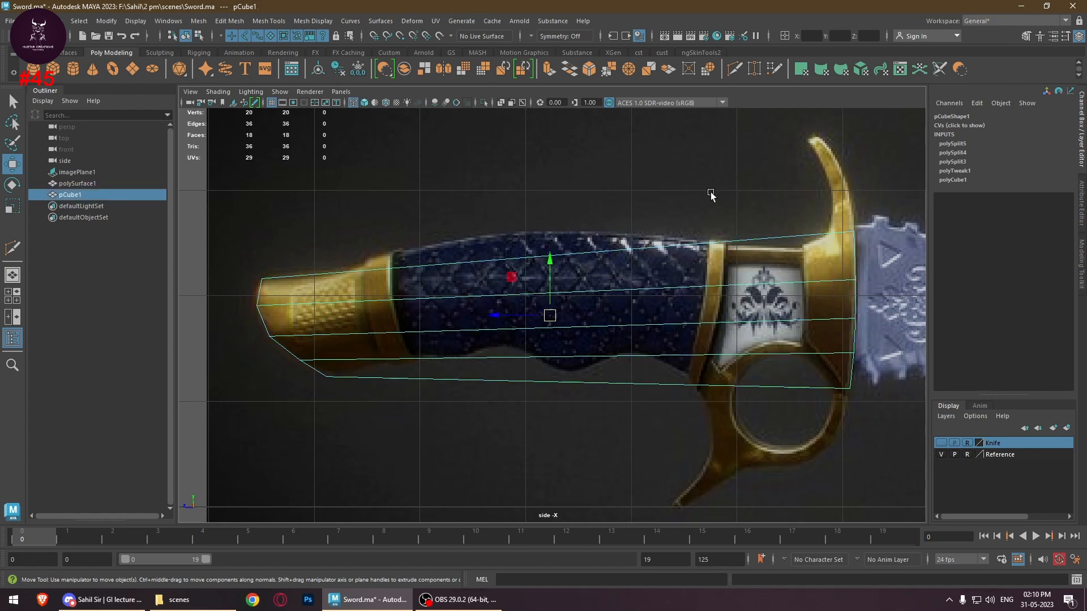
shift+right_click(698, 252)
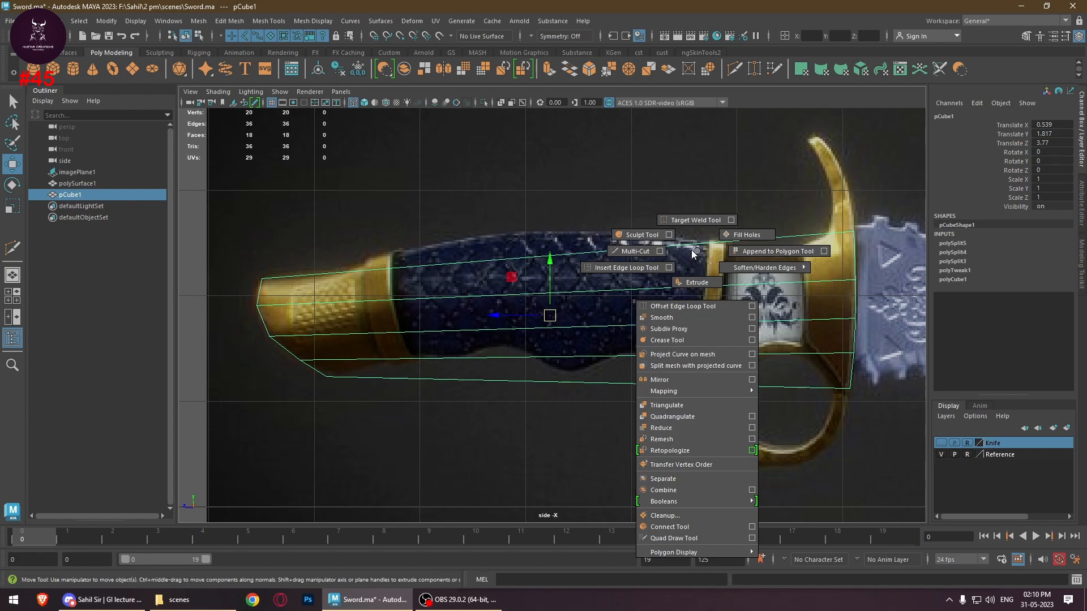
click(669, 268)
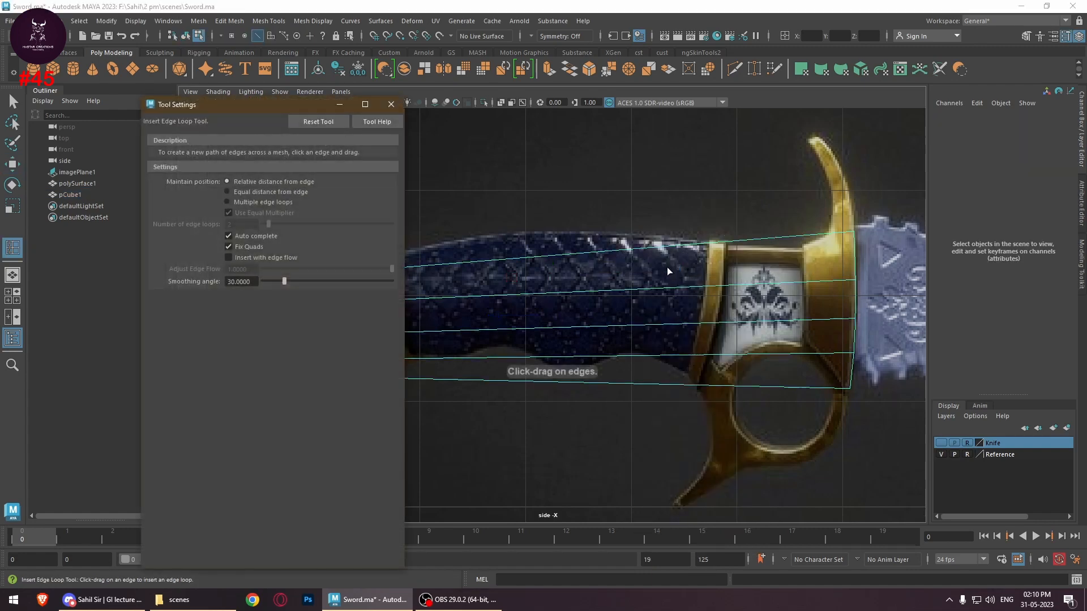
Set the tool to multiple edge loops with 10 loops, insert them along the handle's length, and close the tool settings
drag(240, 105, 300, 179)
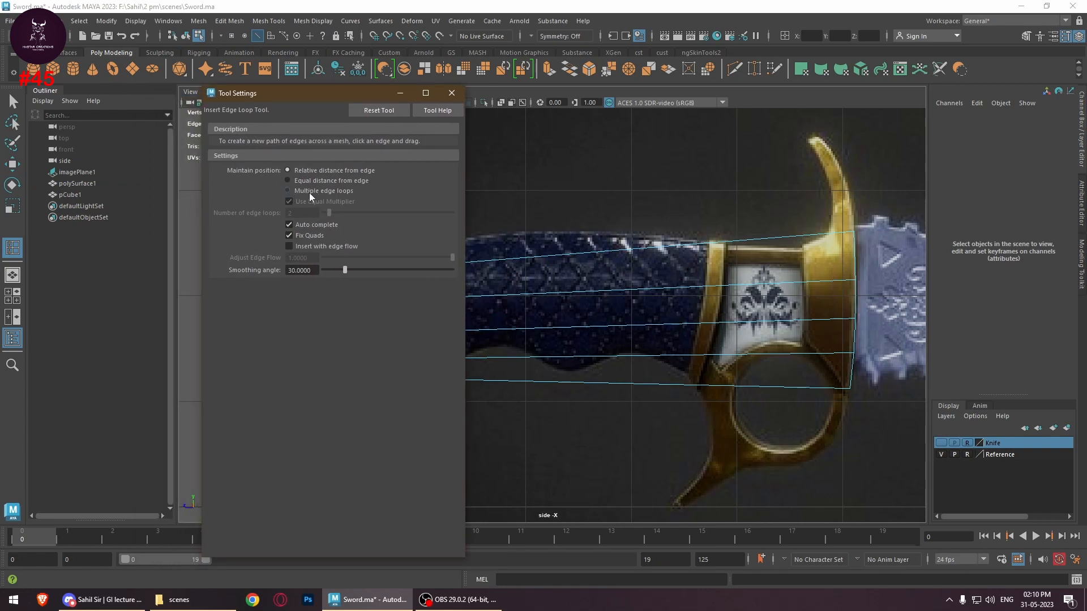
click(311, 193)
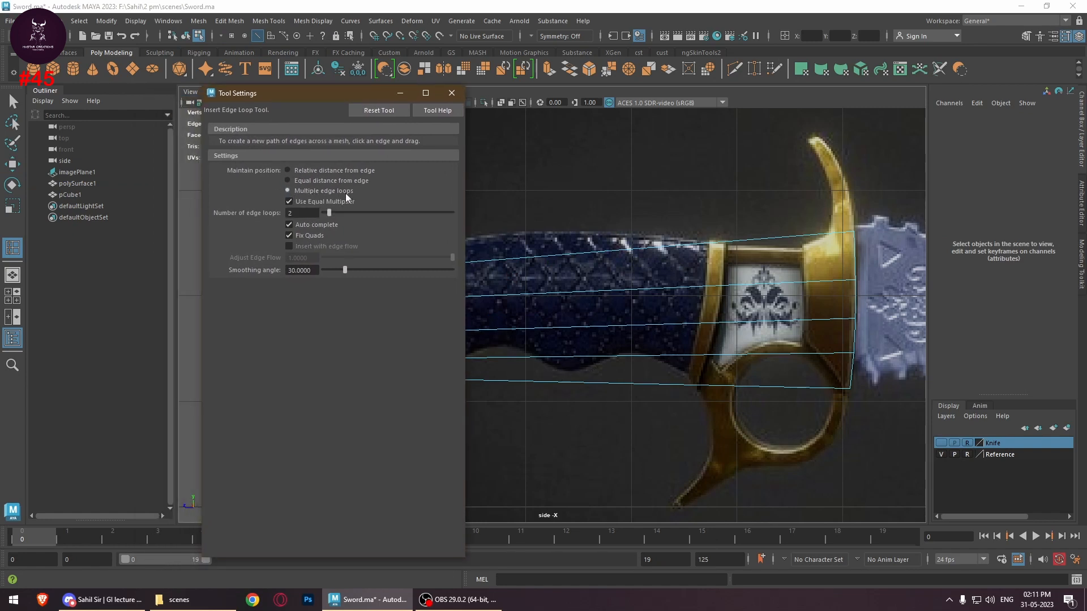
drag(297, 214, 260, 212)
text(10)
click(778, 239)
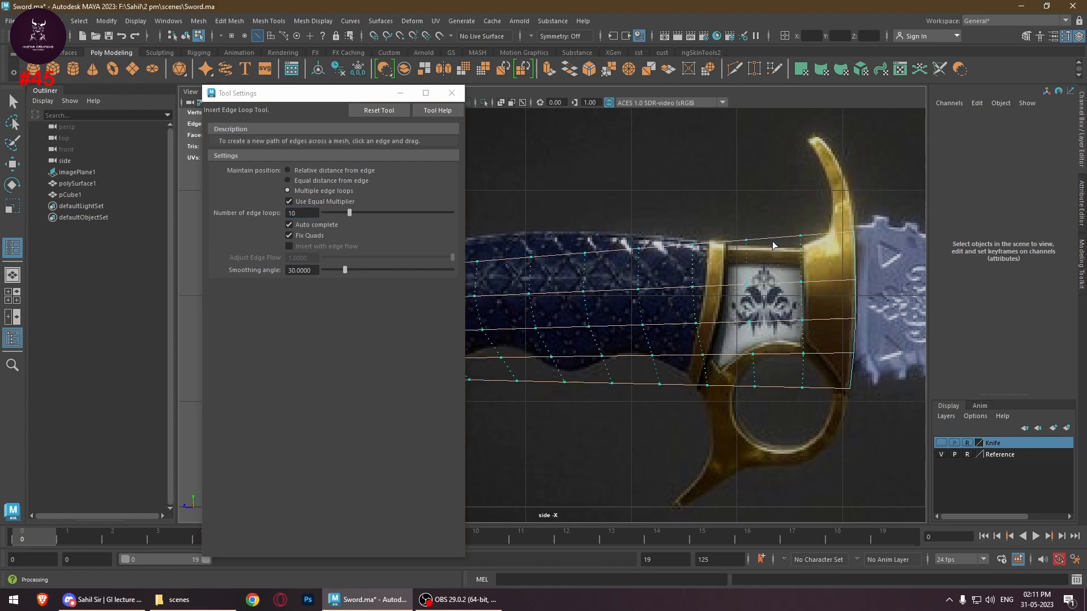
drag(318, 100, 1013, 225)
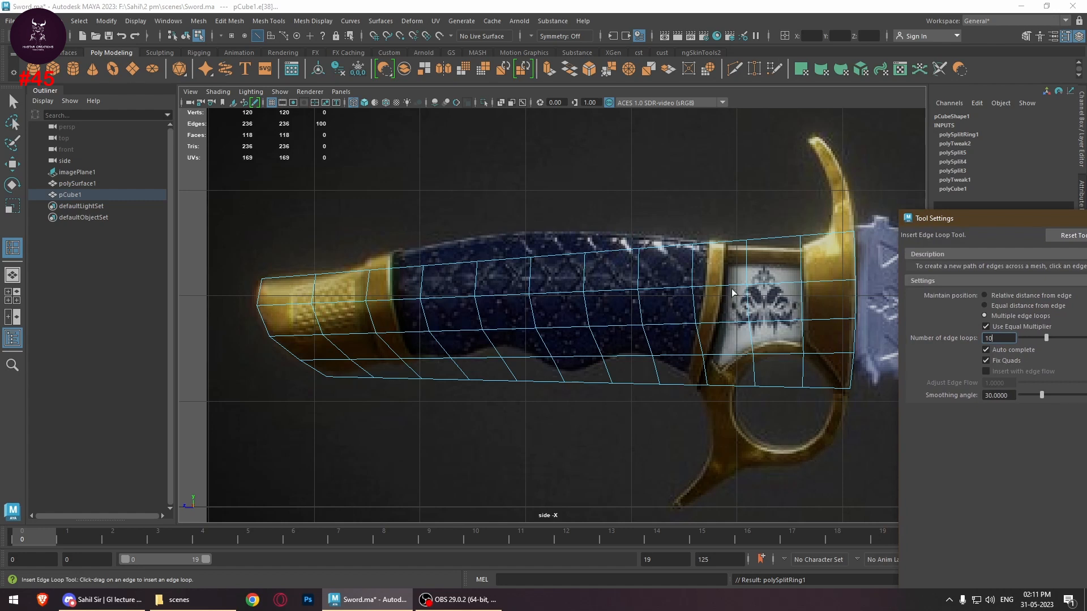
drag(953, 220, 759, 154)
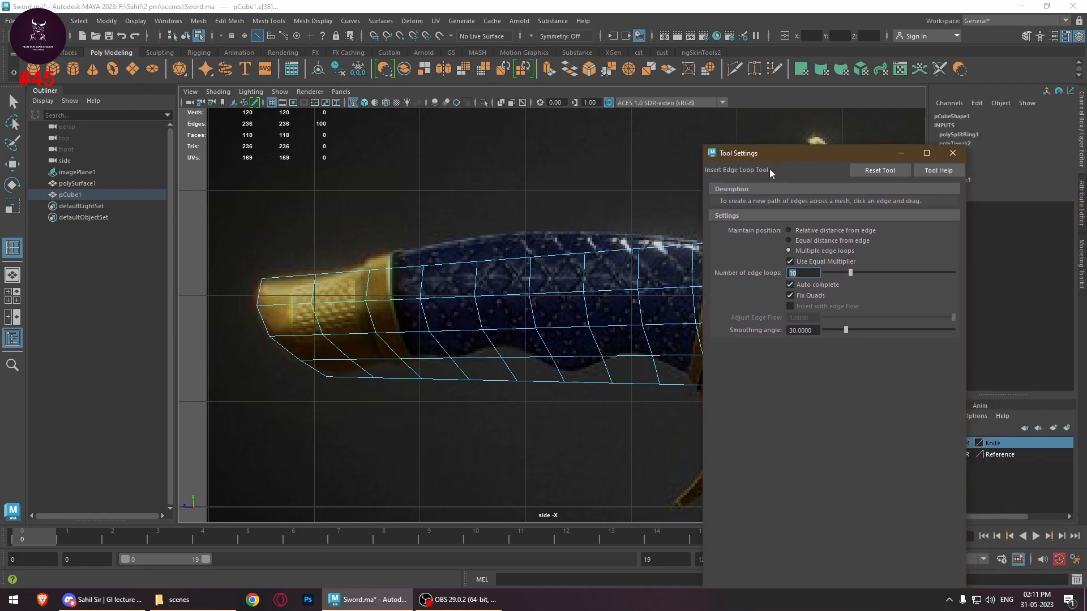
drag(773, 157, 796, 137)
click(978, 134)
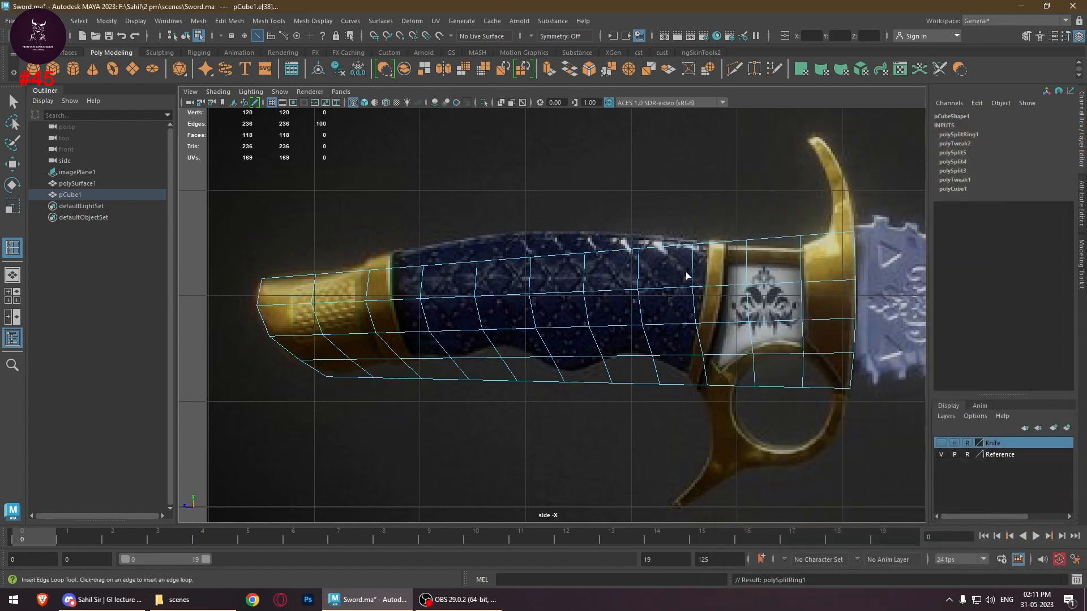
Switch to vertex editing and fit the first crosswise loop's top vertices to the pommel's upper edge
mouse_move(686, 276)
shift+right_down()
mouse_move(658, 274)
mouse_move(685, 268)
shift+right_up()
right_drag(685, 266, 585, 290)
key(w)
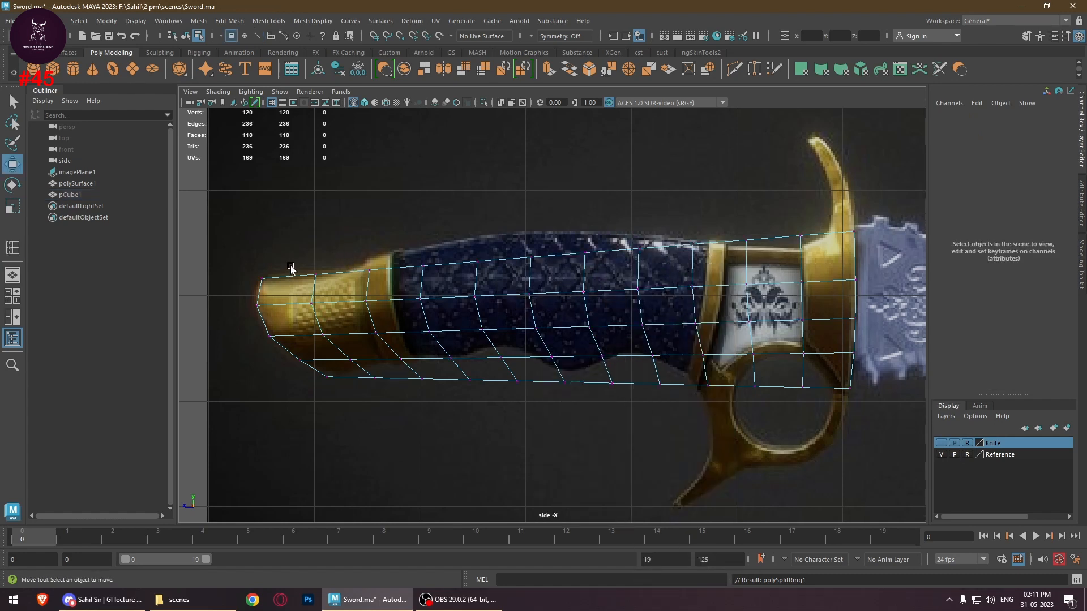
drag(310, 253, 325, 285)
scroll(375, 343, up, 2)
alt+middle_drag(376, 342, 552, 301)
scroll(509, 283, up, 3)
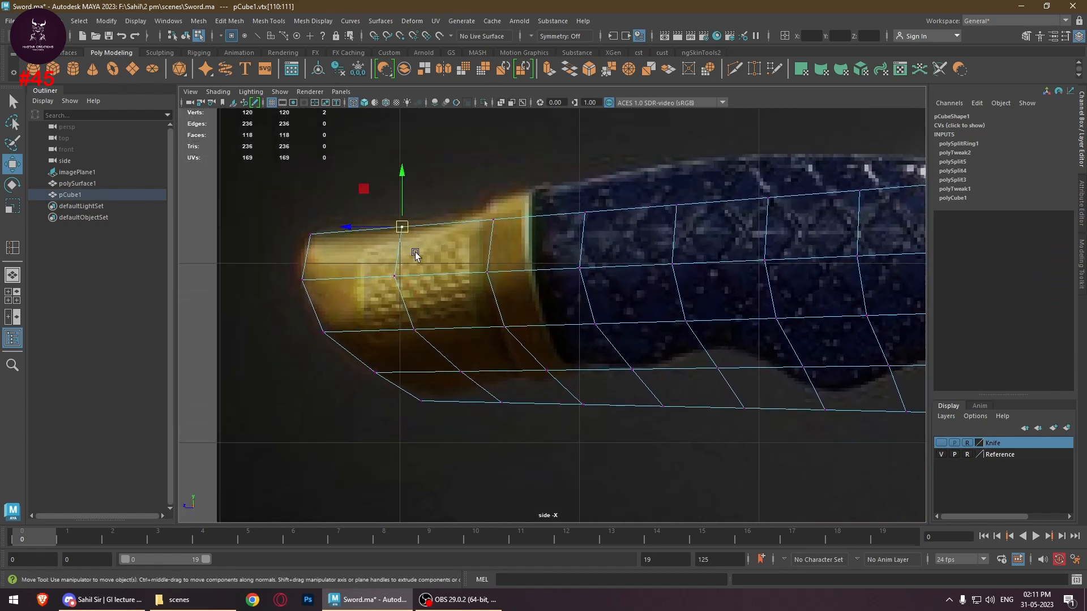
drag(401, 228, 403, 235)
Move the top vertices of the next two crosswise loops onto the upper corners of the gold collar beside the grip
drag(466, 206, 496, 208)
alt+middle_drag(538, 204, 492, 253)
drag(519, 244, 488, 244)
drag(415, 241, 432, 259)
alt+middle_drag(513, 248, 472, 251)
drag(431, 233, 467, 265)
drag(449, 250, 446, 249)
Straighten the collar-side crosswise loop by moving its lower vertices along the collar, and fit the underside vertices to the pommel's lower outline
alt+middle_drag(440, 345, 511, 282)
drag(447, 250, 469, 264)
mouse_move(460, 287)
mouse_down()
mouse_move(492, 320)
mouse_move(474, 302)
mouse_up()
mouse_move(492, 349)
mouse_down()
mouse_move(533, 367)
mouse_move(487, 335)
mouse_up()
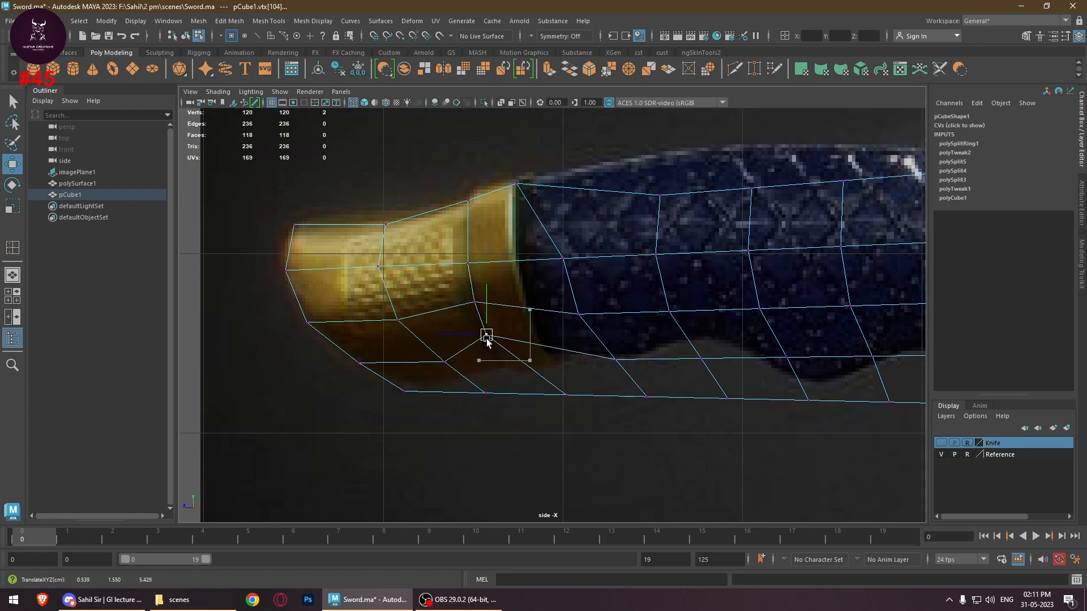
drag(526, 379, 505, 367)
drag(508, 421, 458, 384)
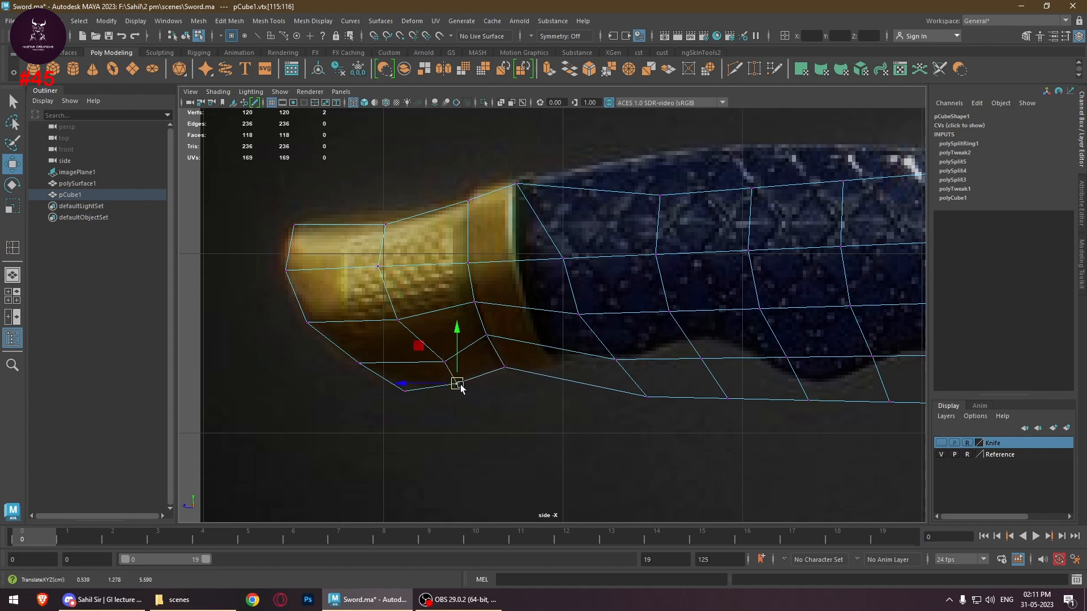
drag(428, 348, 458, 374)
key(ctrl+z)
click(526, 439)
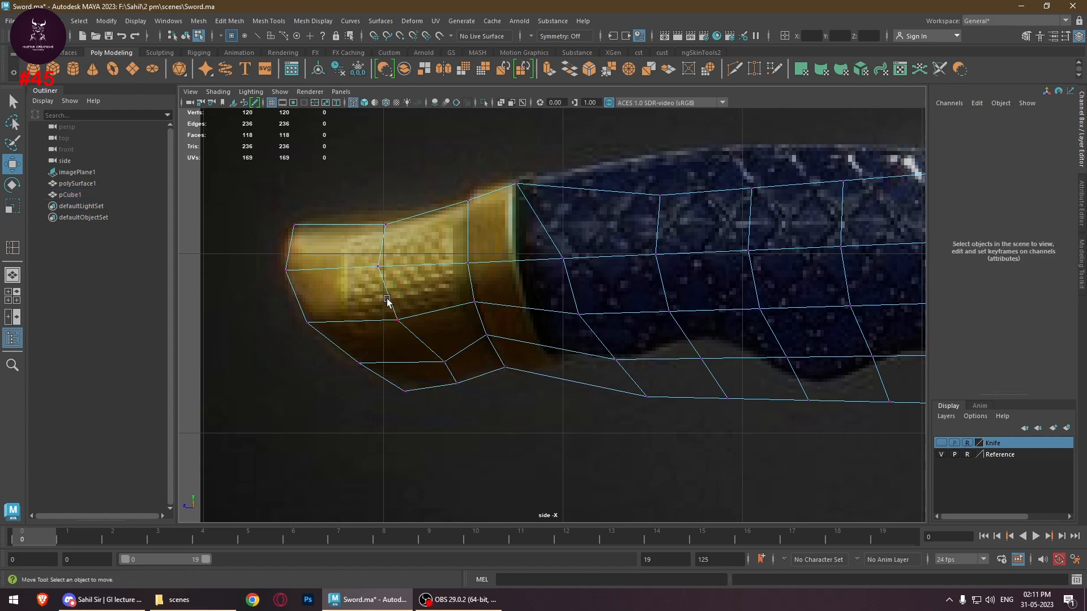
Fit the bottom vertices of the pommel's second crosswise loop to its lower outline
drag(358, 251, 385, 308)
drag(433, 345, 456, 374)
drag(446, 362, 449, 387)
click(444, 378)
alt+middle_drag(530, 262, 474, 286)
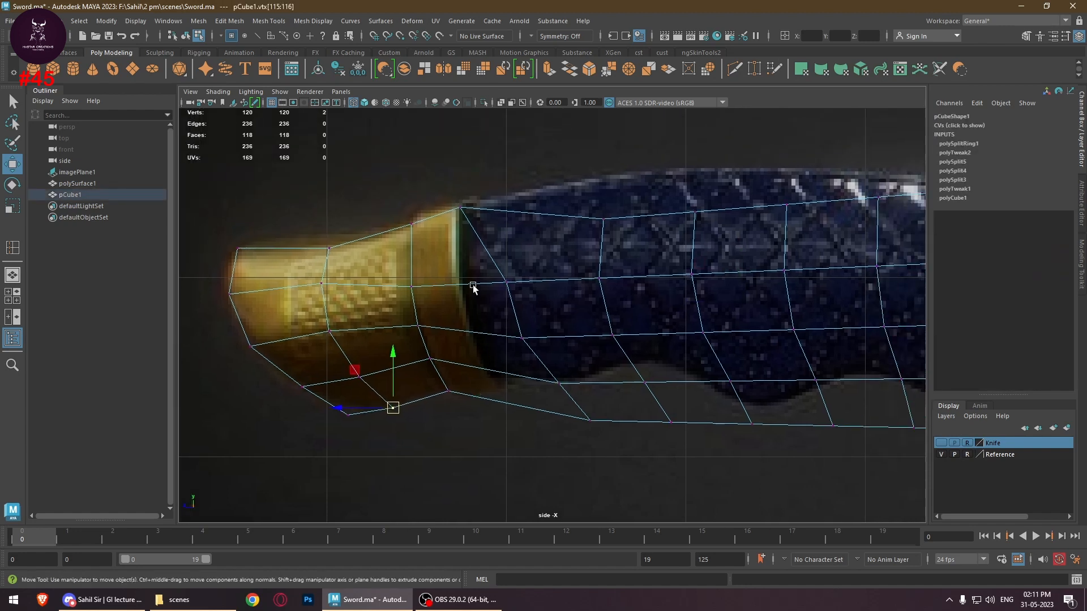
Align the next crosswise loop's side and bottom vertices with the gold collar's grip-side edge, and nudge its top vertex to the collar's upper corner
drag(512, 295, 512, 293)
drag(508, 283, 455, 289)
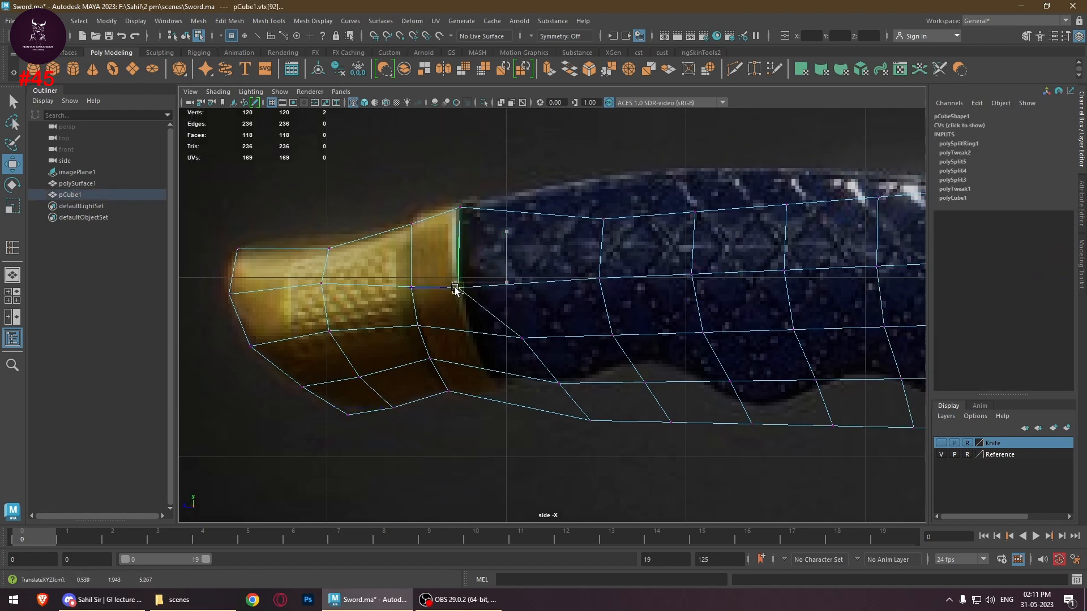
click(521, 338)
drag(522, 339, 466, 325)
drag(582, 401, 547, 373)
drag(559, 383, 480, 355)
drag(618, 463, 494, 388)
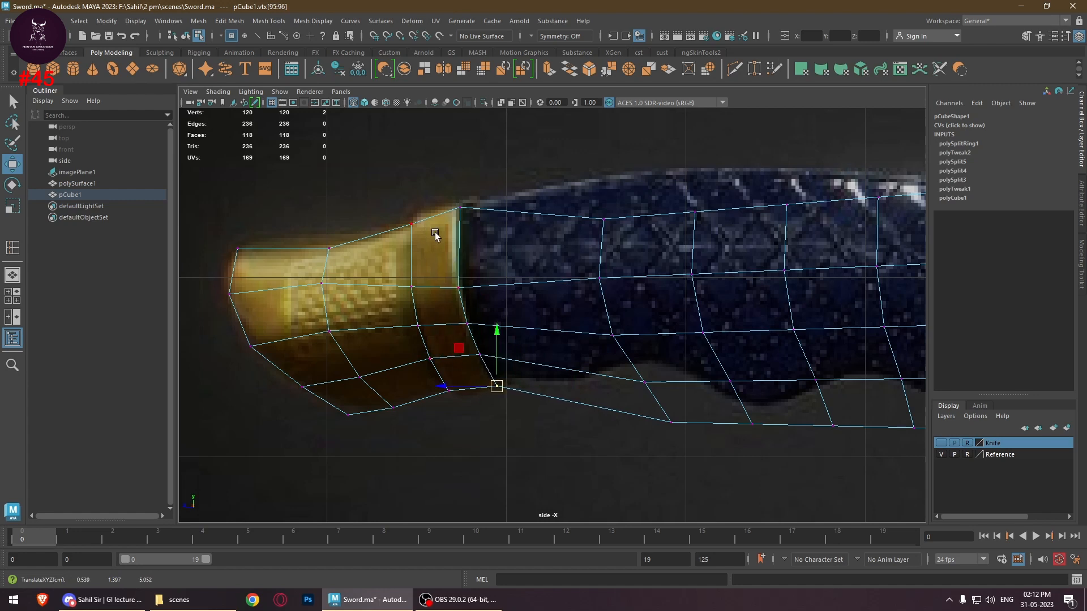
drag(440, 181, 465, 216)
drag(459, 208, 455, 206)
Move the upper vertices of the crosswise loop beside the gold guard onto the guard's edge along the white ornamental panel
alt+middle_drag(611, 211, 503, 270)
scroll(503, 272, down, 5)
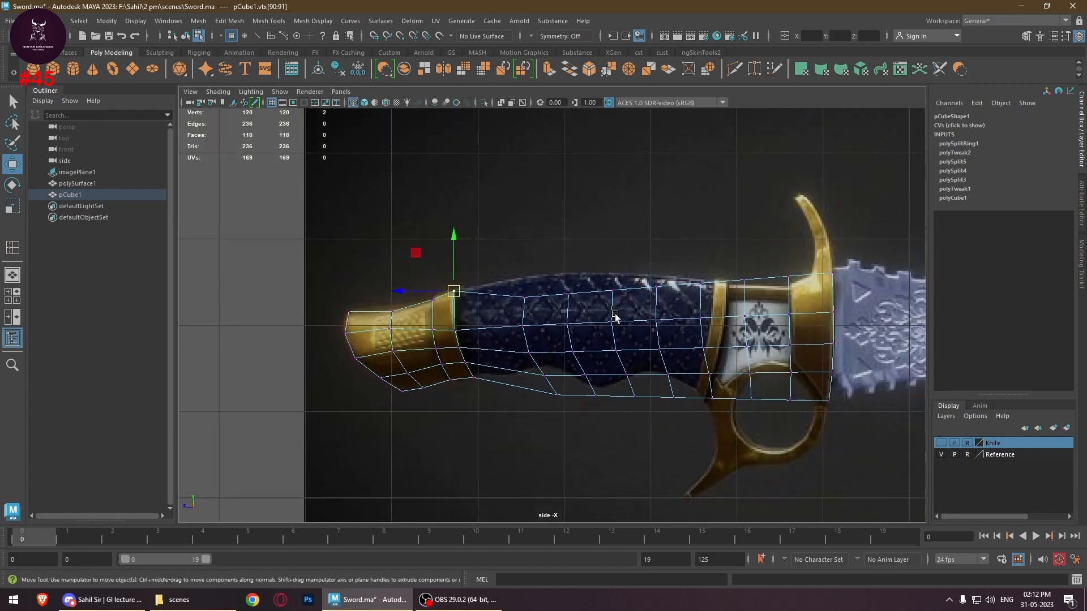
scroll(688, 304, up, 5)
alt+middle_drag(615, 212, 555, 279)
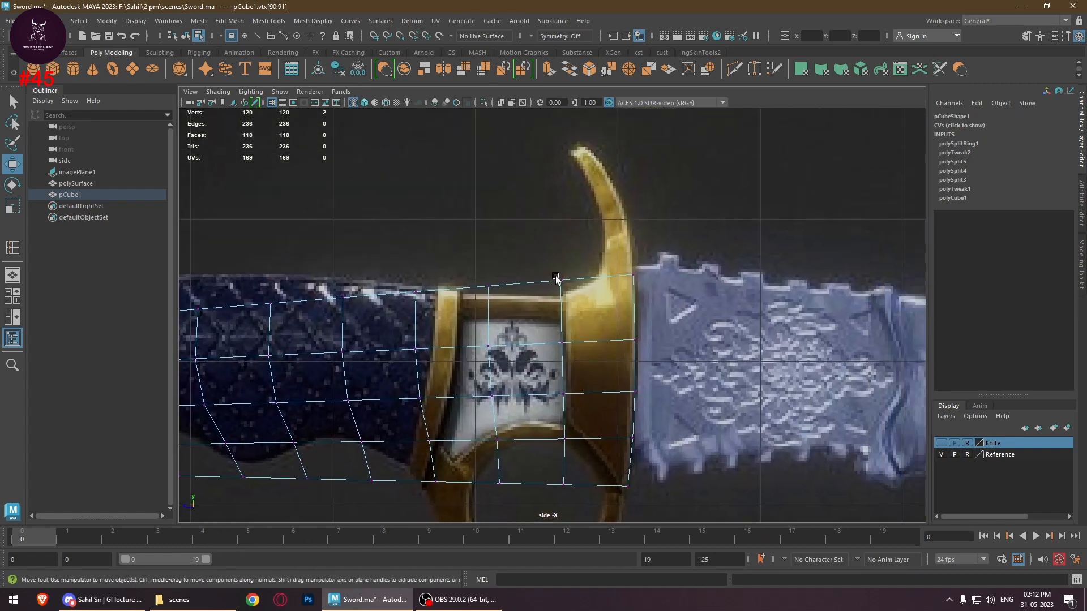
scroll(597, 294, up, 2)
scroll(555, 255, up, 2)
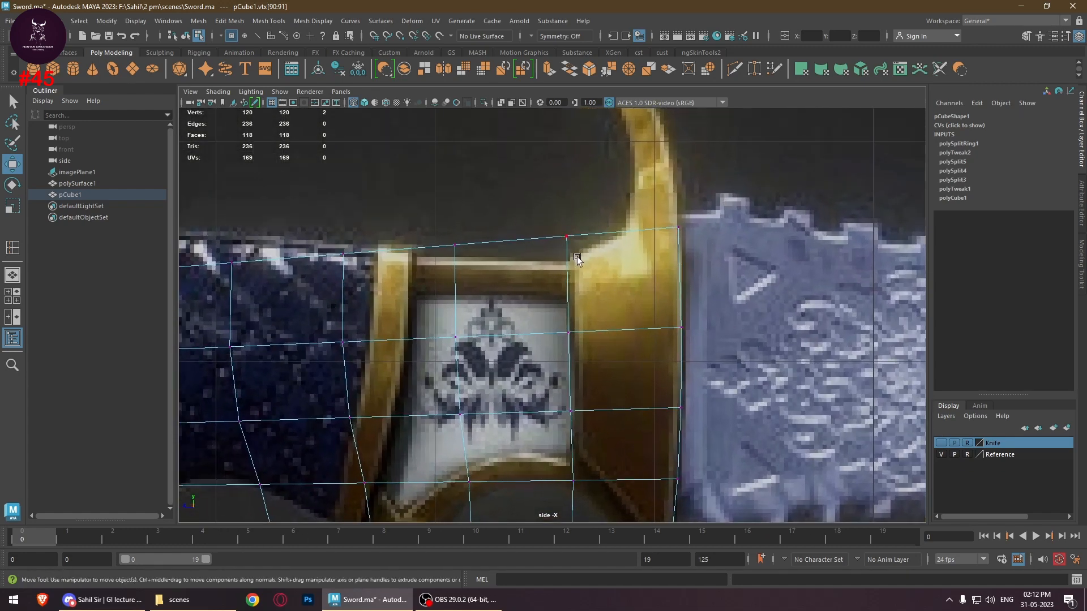
drag(566, 233, 571, 259)
alt+middle_drag(633, 293, 627, 210)
click(562, 250)
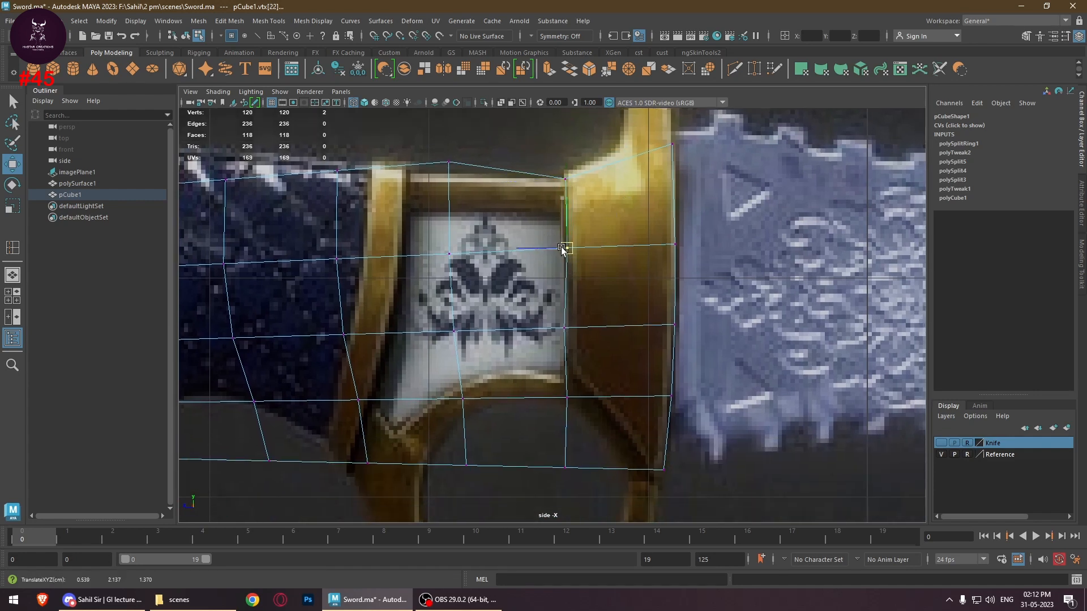
Raise the top vertices at the handle's blade end along the guard's edge
alt+middle_drag(654, 124, 645, 201)
click(661, 222)
drag(661, 222, 660, 202)
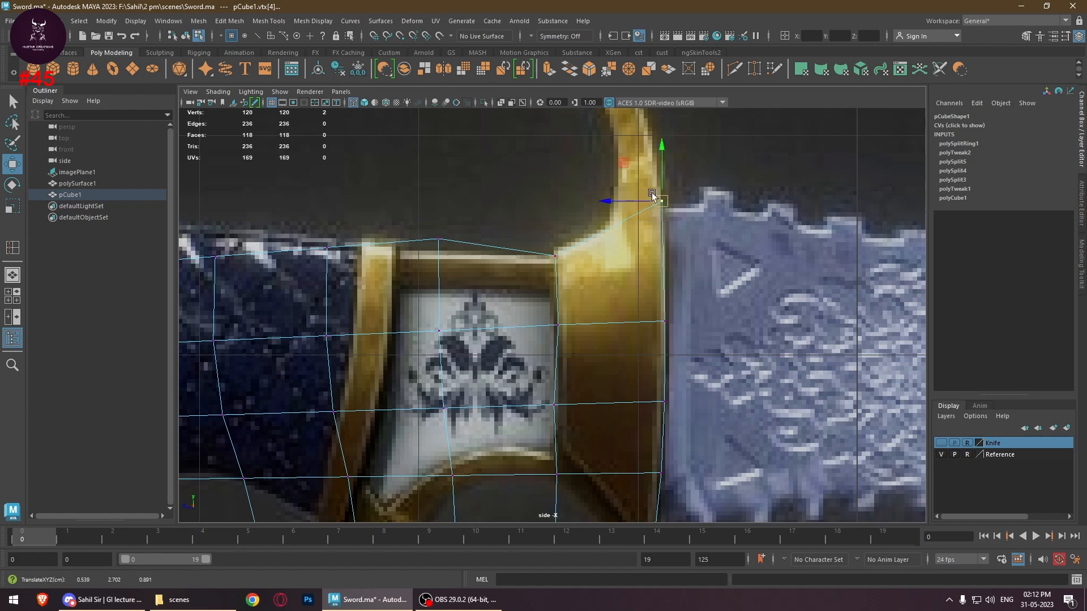
Fit the guard loop's lower vertices to the panel-side edge and the finger-ring arch, and raise the neighbouring end vertices on the blade side
alt+middle_drag(652, 195, 703, 70)
click(609, 271)
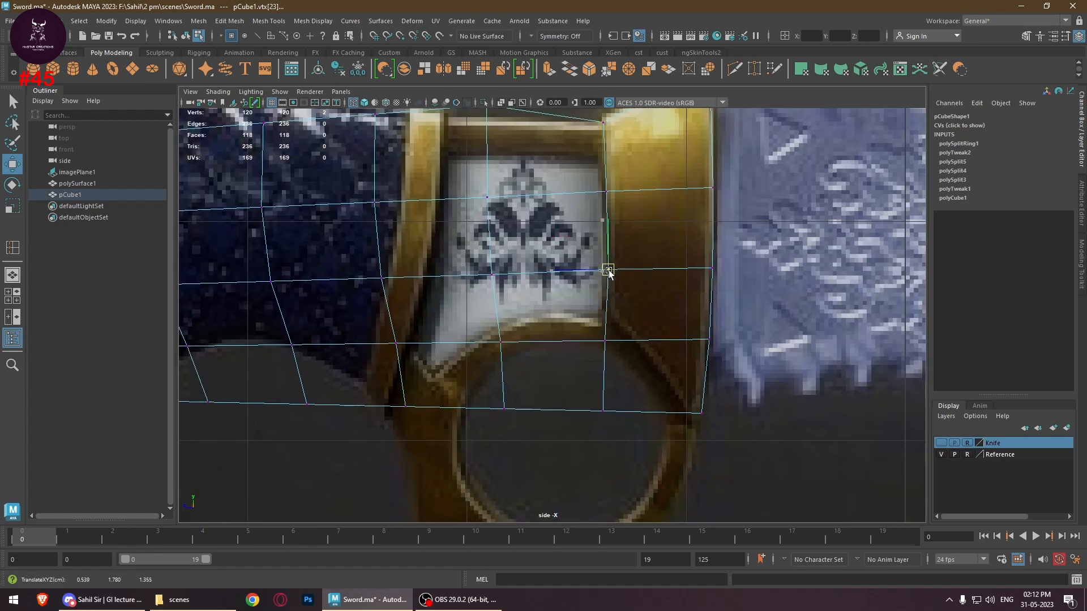
drag(609, 271, 608, 271)
alt+middle_drag(664, 263, 655, 212)
drag(588, 274, 612, 301)
drag(600, 293, 601, 269)
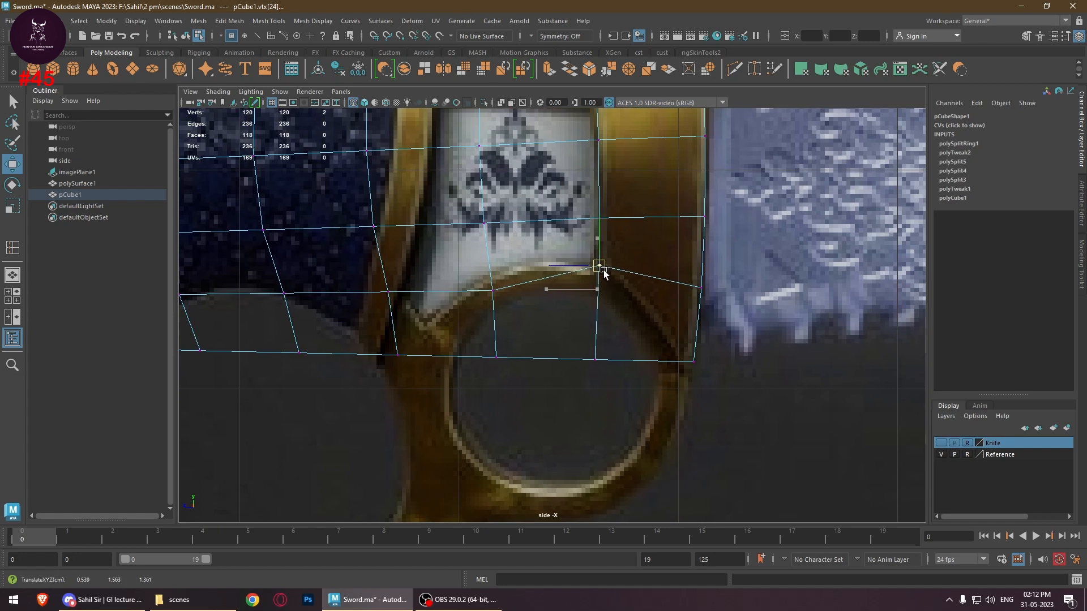
drag(676, 263, 701, 260)
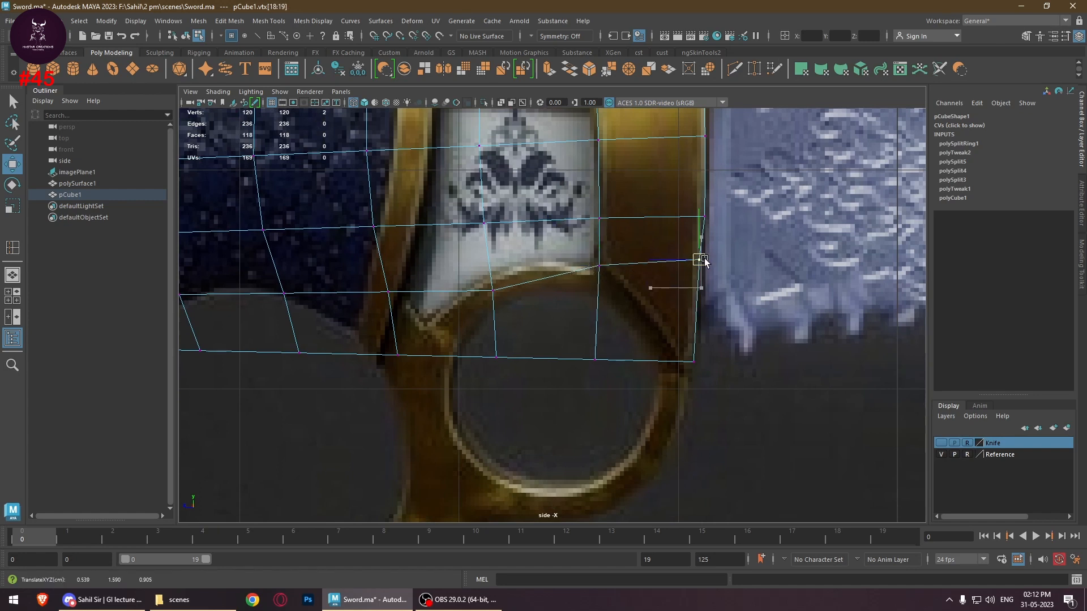
drag(566, 347, 602, 275)
Lower the top vertices at the blade end nearly level with the guard's upper corner beside the white panel
alt+middle_drag(648, 264, 617, 392)
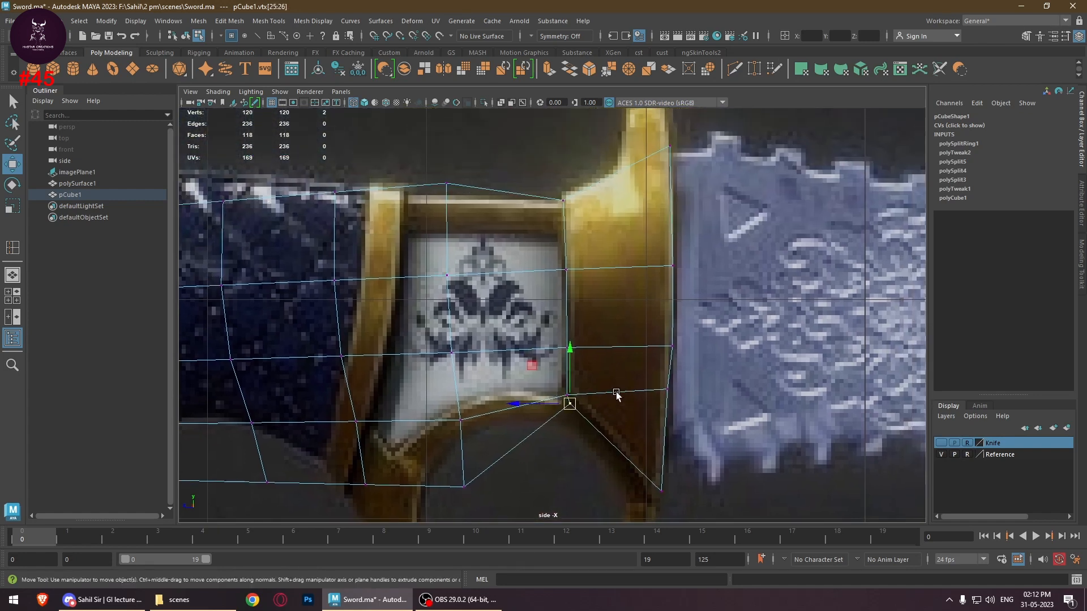
alt+middle_drag(665, 174, 650, 227)
drag(640, 184, 647, 245)
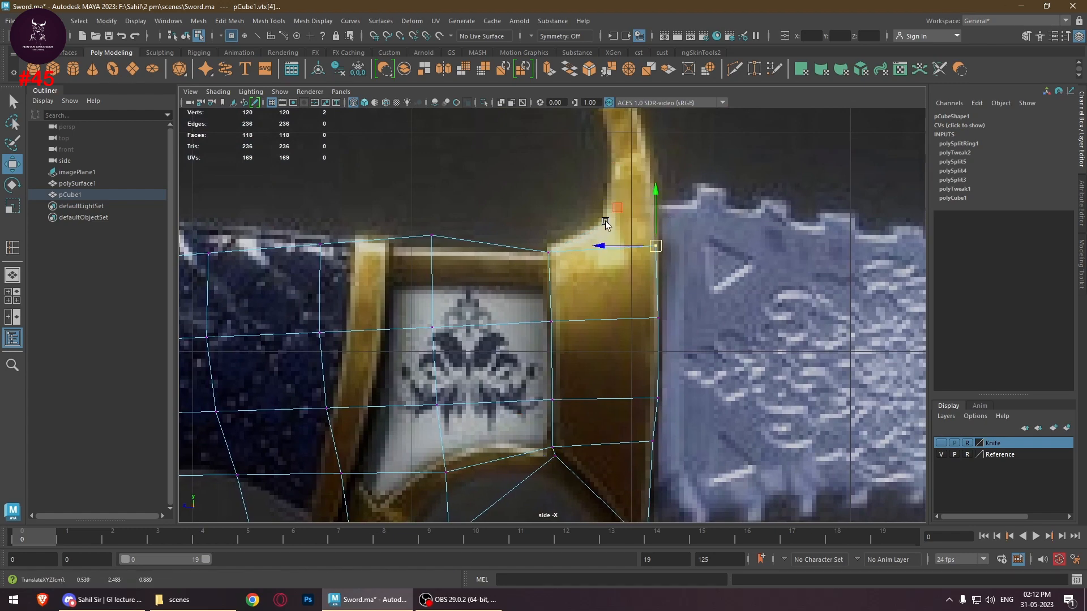
alt+middle_drag(643, 202, 632, 228)
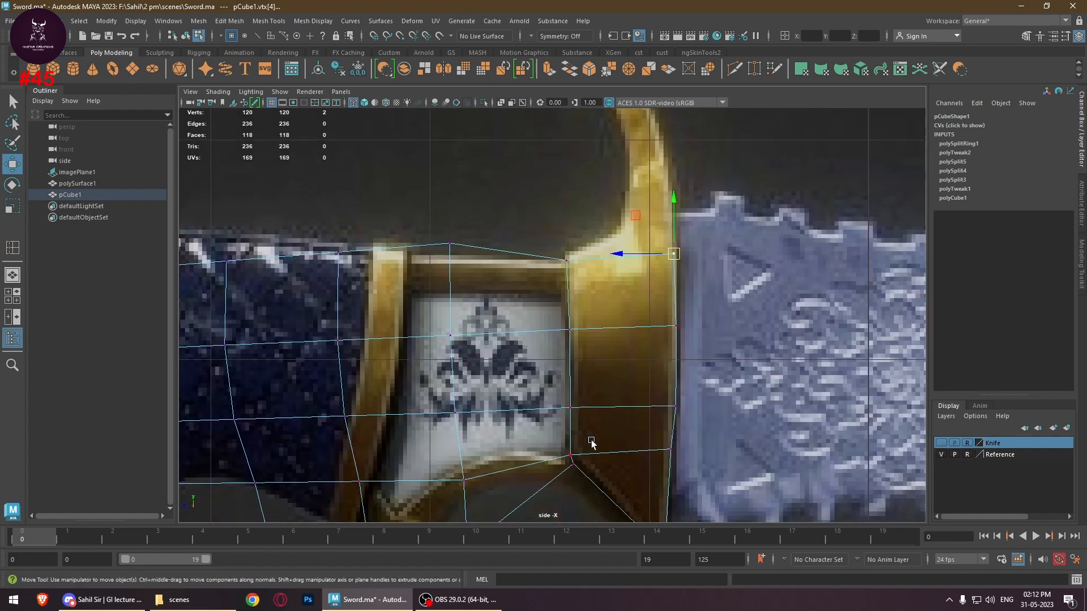
Raise the two lower interior rows of vertices on both sides of the guard so they run nearly level across it
alt+middle_drag(592, 443, 606, 330)
click(587, 294)
drag(587, 295, 588, 268)
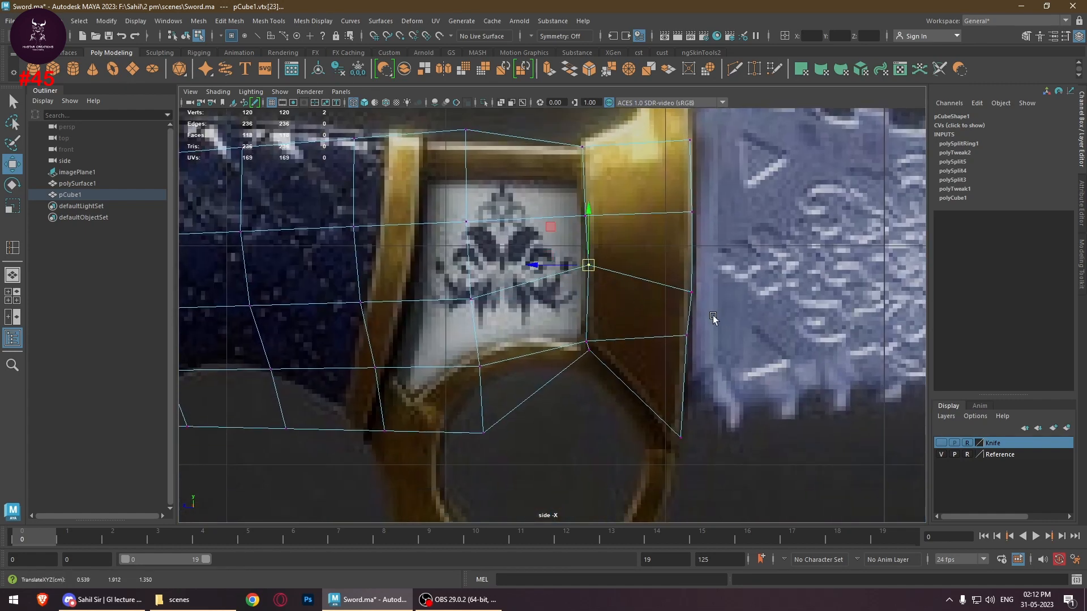
drag(713, 316, 691, 267)
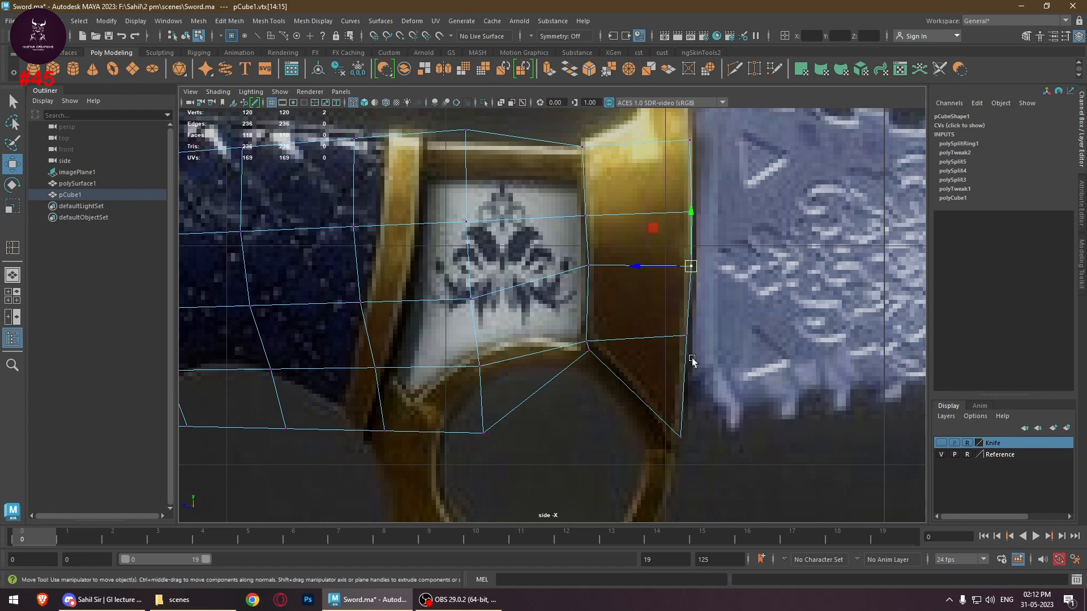
drag(692, 359, 679, 324)
drag(687, 336, 688, 308)
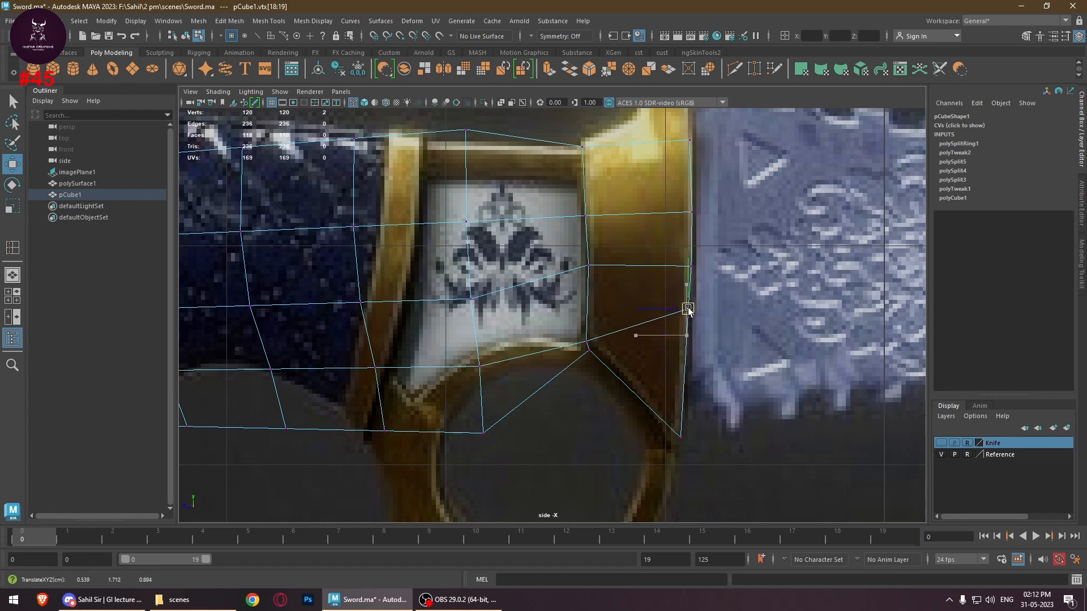
click(587, 342)
drag(587, 341, 590, 307)
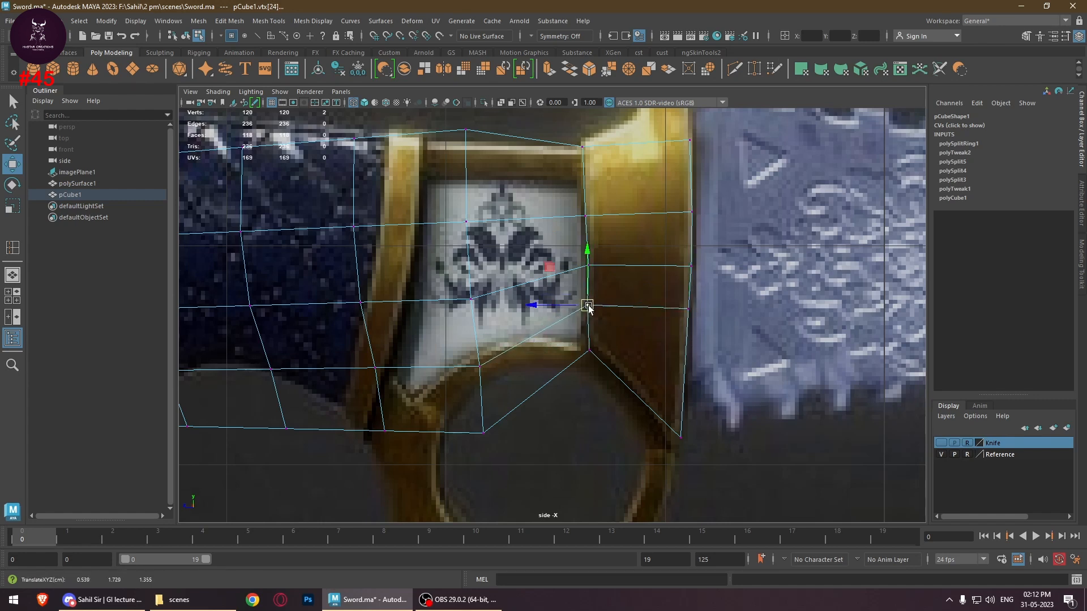
Fit the guard's bottom vertices to its lower corners, and raise the upper interior vertices on the panel-side loop for even spacing
drag(669, 418, 679, 443)
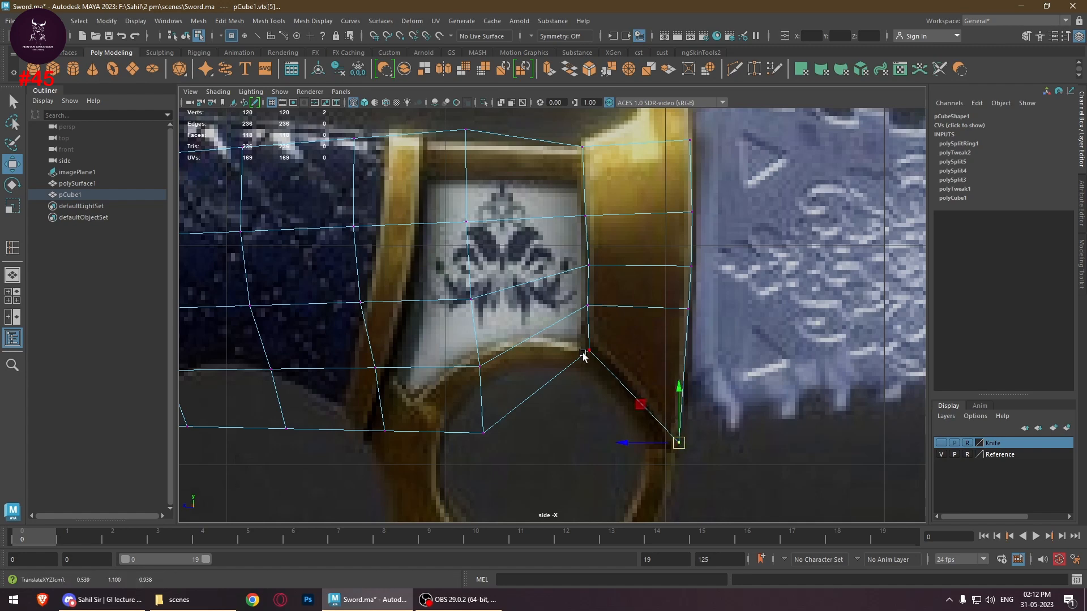
mouse_move(582, 344)
mouse_down()
mouse_move(596, 357)
mouse_move(590, 343)
mouse_up()
alt+middle_drag(538, 387, 634, 367)
alt+middle_drag(686, 290, 713, 401)
drag(698, 306, 728, 333)
drag(712, 319, 711, 305)
mouse_move(702, 349)
mouse_down()
mouse_move(724, 381)
mouse_move(719, 360)
mouse_up()
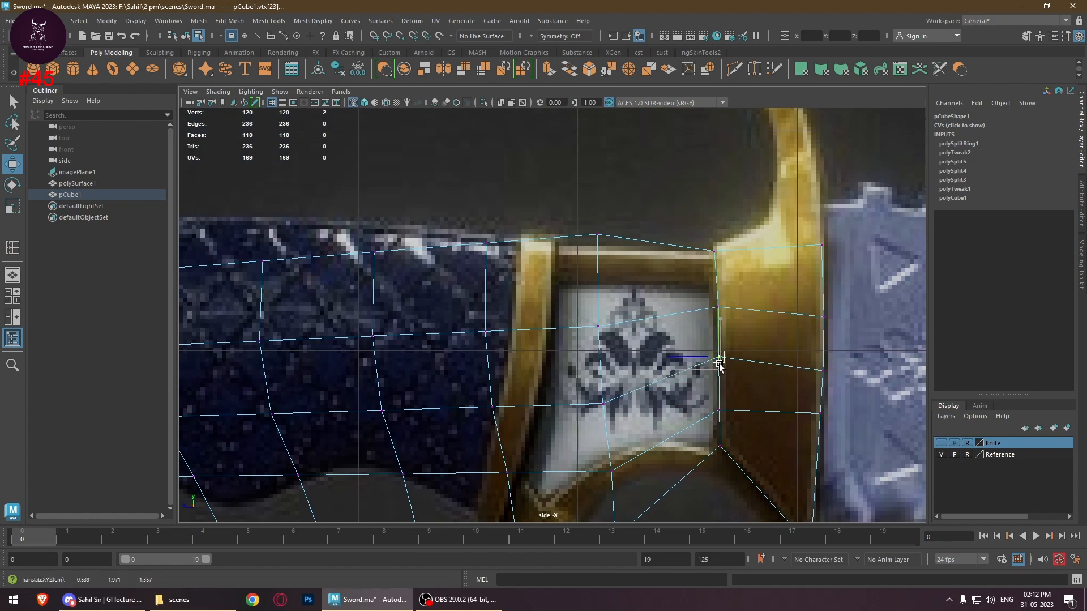
Shift the white panel's middle loop toward the guard, placing its top vertices on the frame's upper edge and its upper side vertices below them
alt+middle_drag(610, 361, 708, 304)
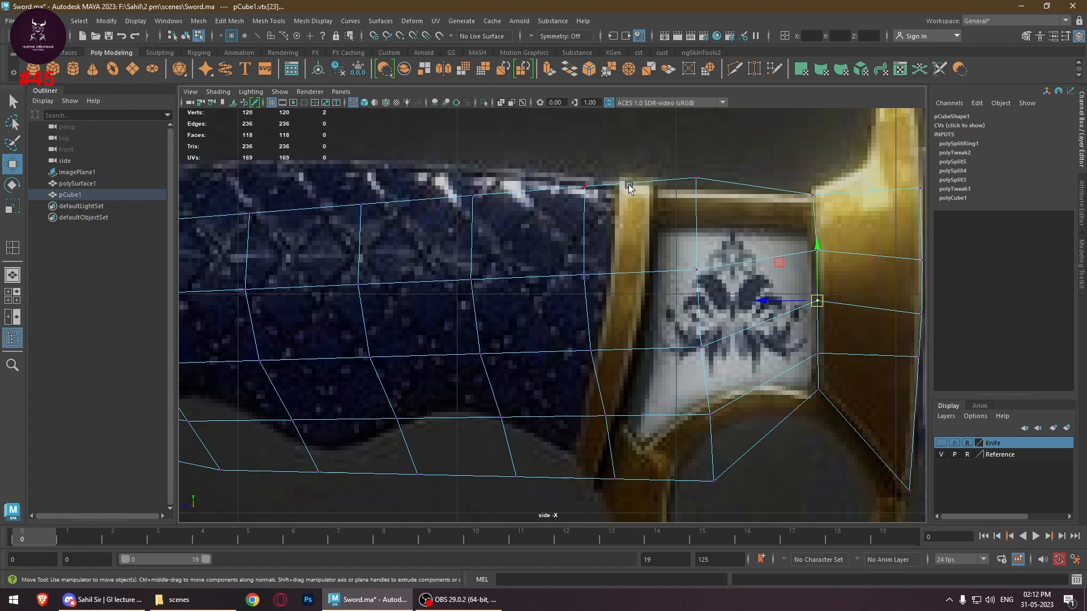
drag(702, 189, 703, 191)
drag(700, 182, 739, 195)
click(696, 269)
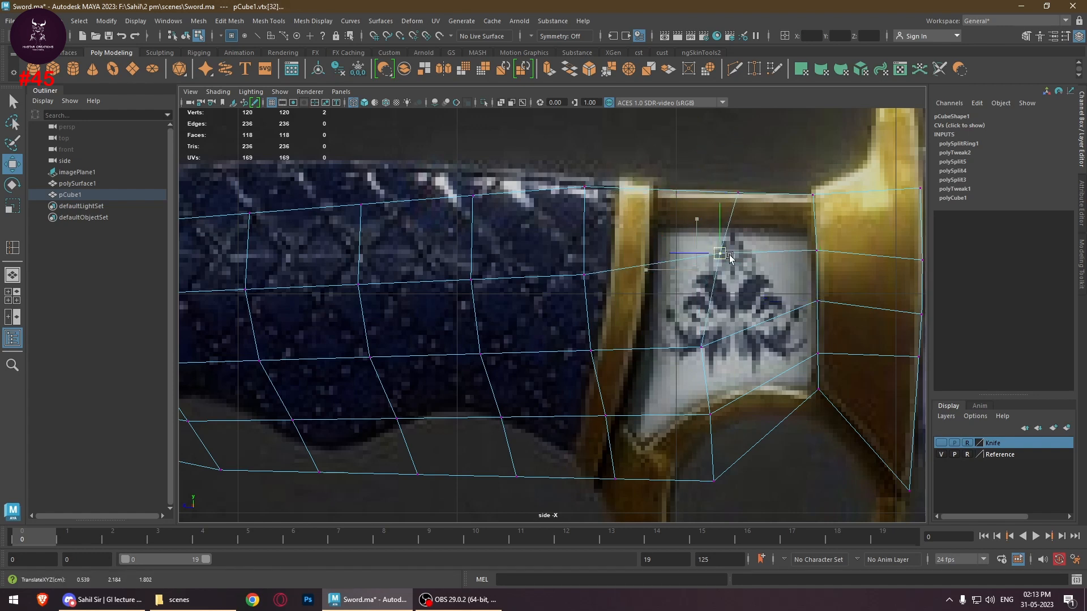
drag(697, 269, 742, 267)
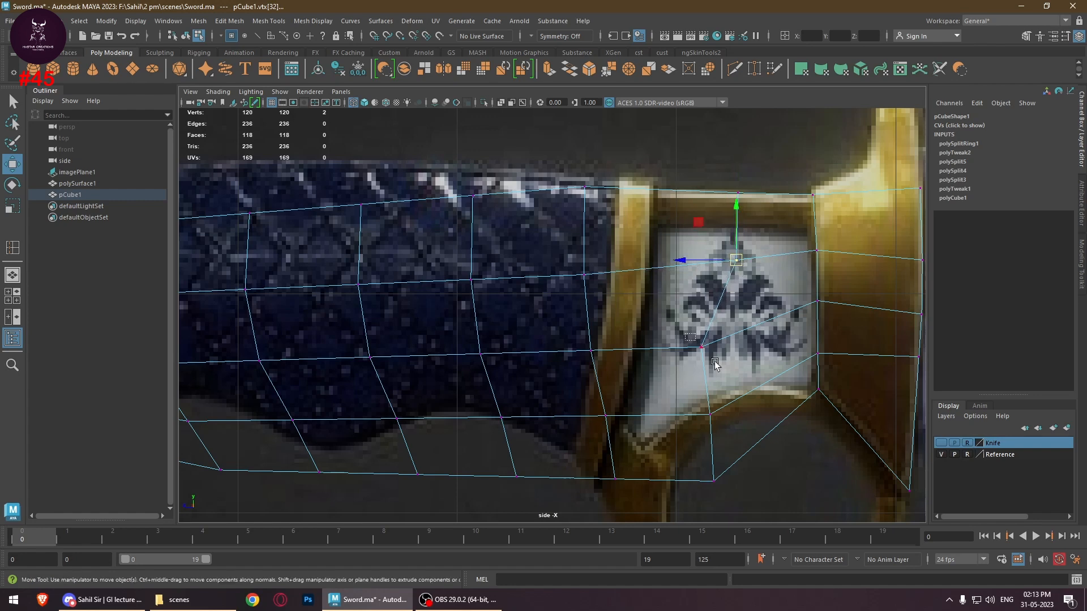
click(702, 347)
drag(703, 345, 728, 307)
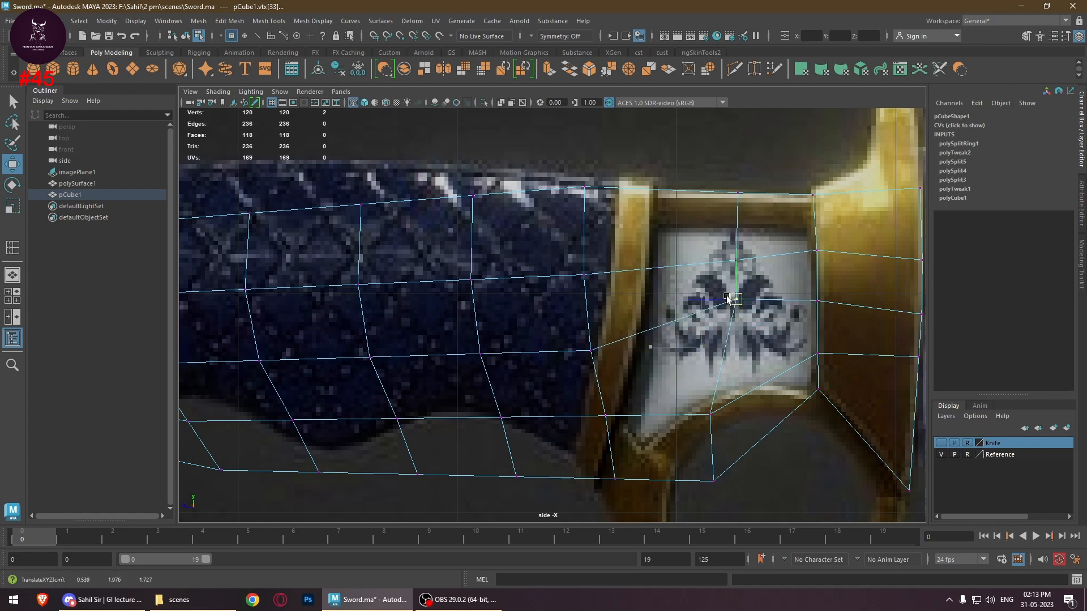
click(736, 261)
drag(736, 261, 736, 249)
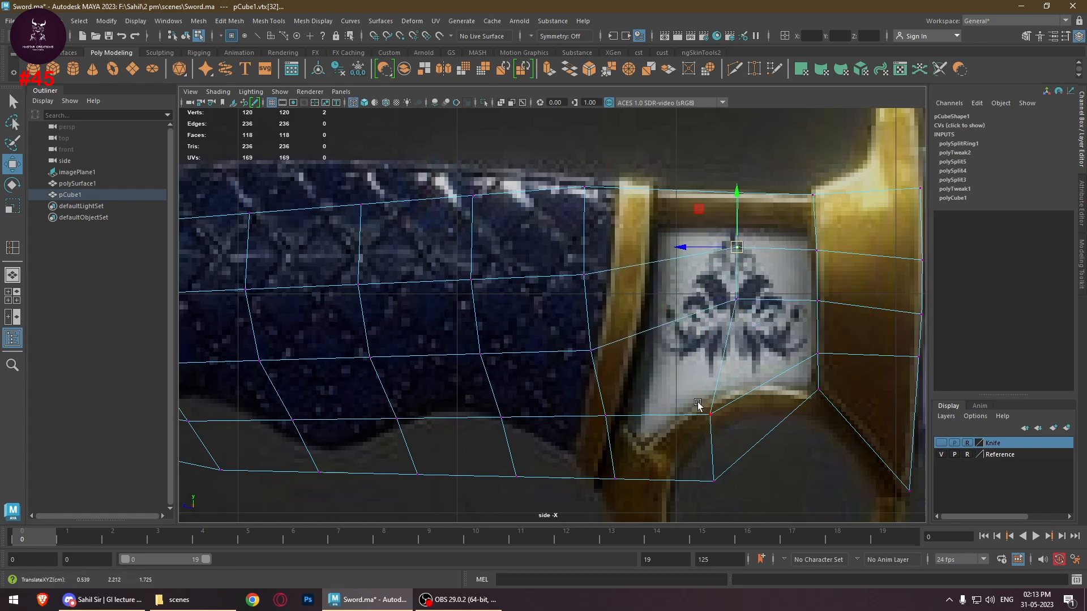
Raise the middle loop's lower vertices over the white panel, and fit the bottom ones to the finger-ring arch level with the guard-side vertices
click(711, 413)
drag(711, 413, 736, 343)
drag(751, 500, 739, 390)
drag(841, 401, 820, 391)
Move the top and upper side vertices of the grip's last crosswise loop onto the grip-side edge of the gold ring beside the panel
alt+middle_drag(748, 390, 821, 369)
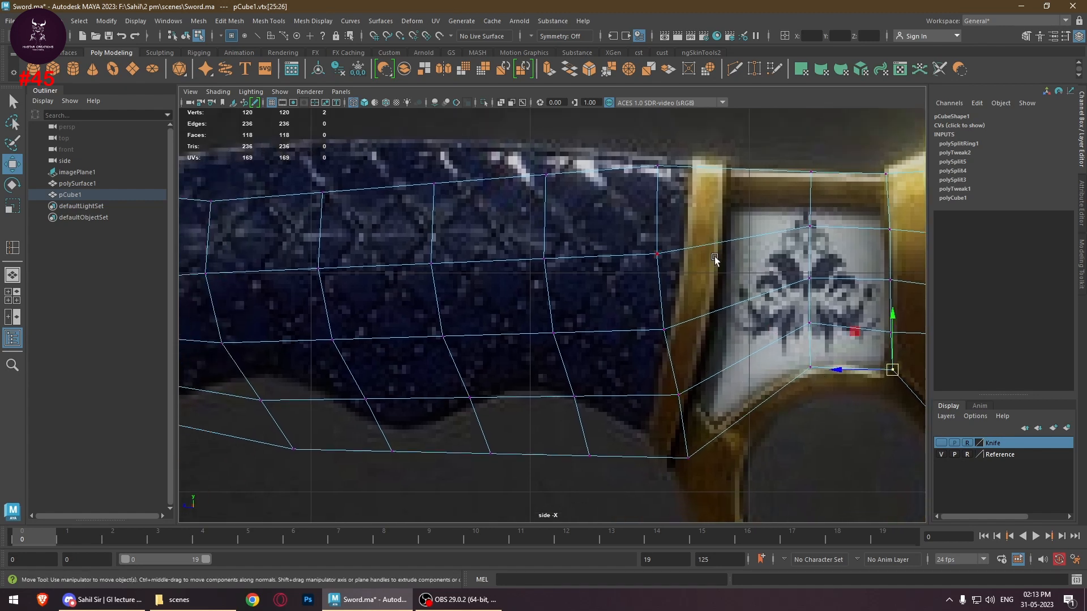
alt+middle_drag(714, 259, 713, 306)
drag(635, 199, 692, 212)
drag(639, 284, 670, 318)
drag(655, 304, 686, 288)
drag(648, 366, 672, 391)
drag(662, 381, 685, 330)
Align the same loop's lower side and bottom vertices with the slanted grip-side edge of the gold ring, down to its lower corner
alt+middle_drag(681, 331, 722, 236)
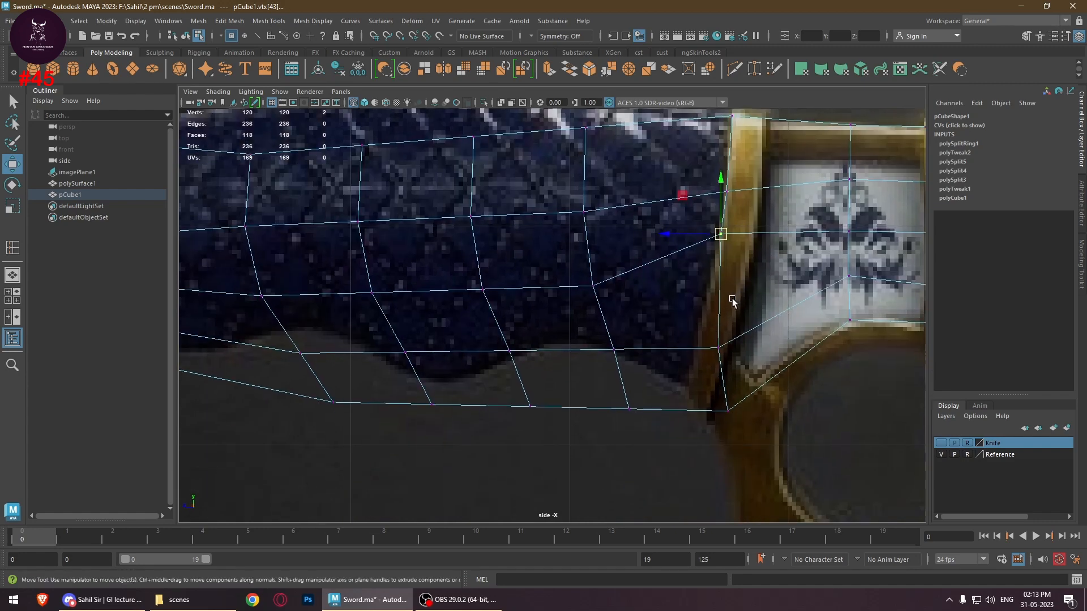
drag(712, 342, 707, 293)
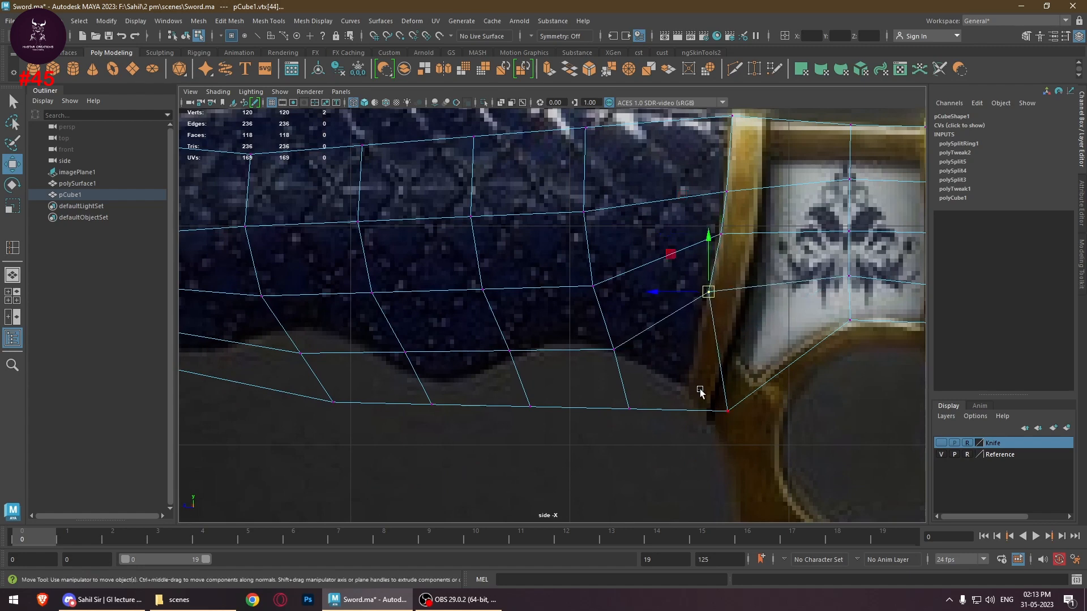
drag(717, 400, 738, 421)
drag(728, 411, 684, 392)
Insert an edge loop with Multi-Cut along the panel-side edge of the gold ring, and return to moving vertices
scroll(681, 391, down, 3)
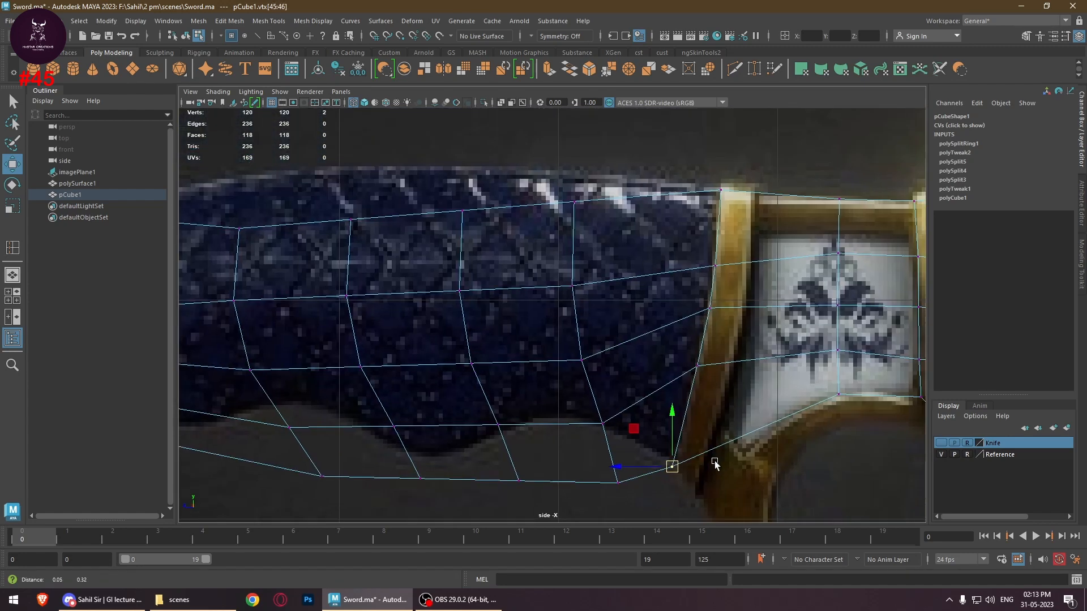
scroll(731, 308, up, 3)
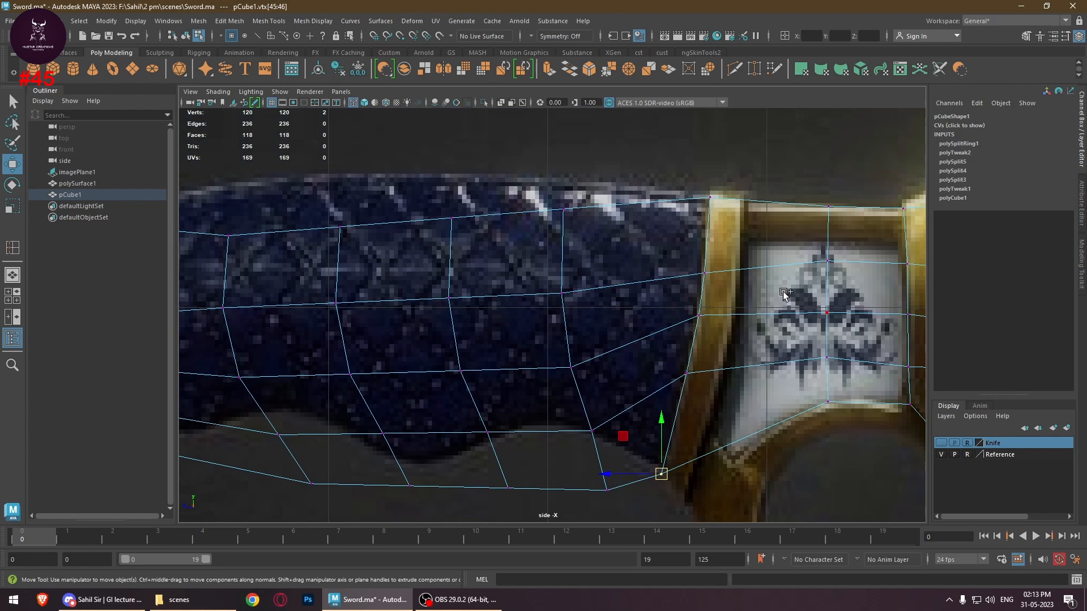
shift+right_drag(783, 293, 724, 288)
click(699, 315)
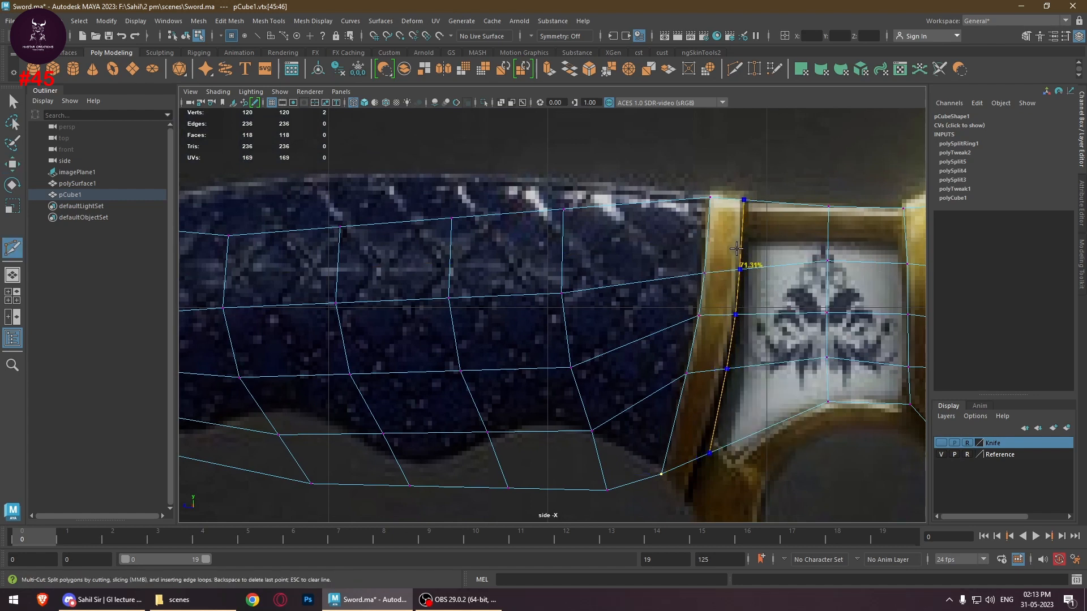
ctrl+click(736, 250)
shift+right_click(768, 277)
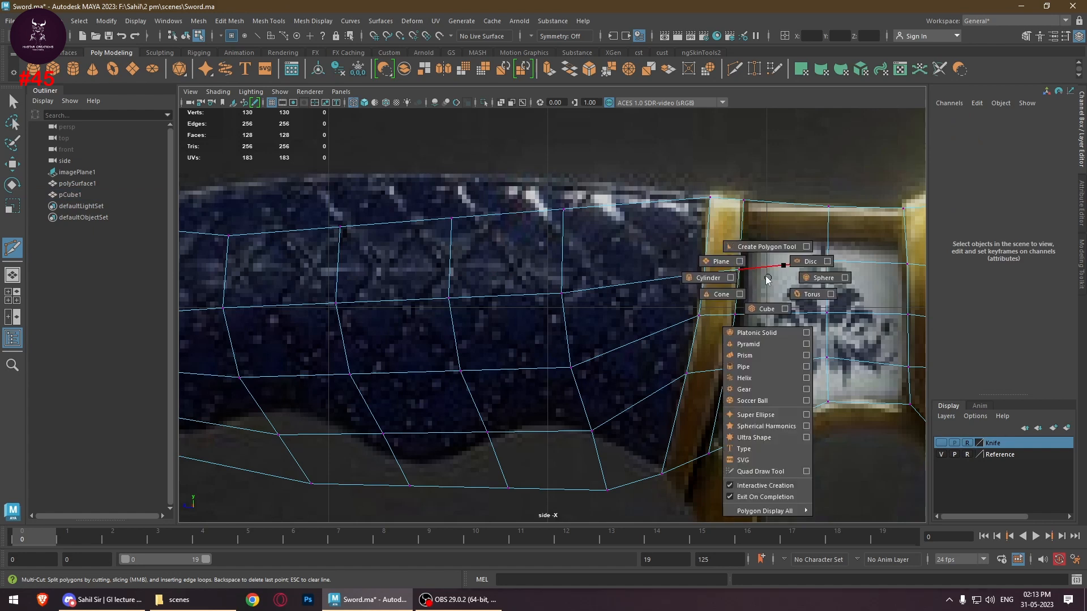
right_drag(768, 277, 720, 265)
key(w)
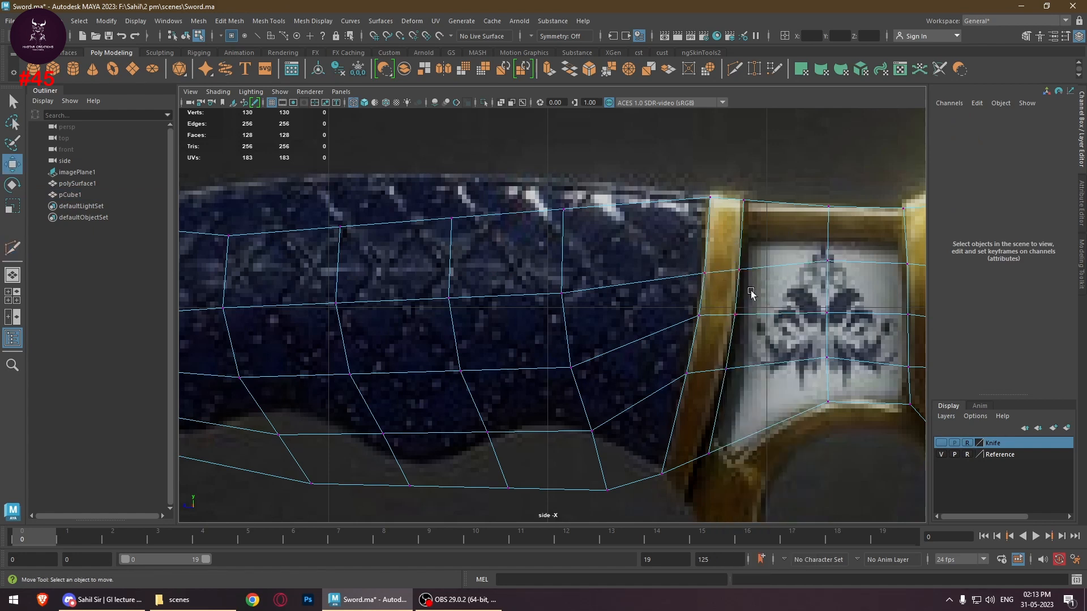
Fit the new loop's vertices to the panel-side edge of the gold ring, bringing the bottom ones down to its lower corner
drag(749, 282, 747, 279)
drag(735, 193, 741, 201)
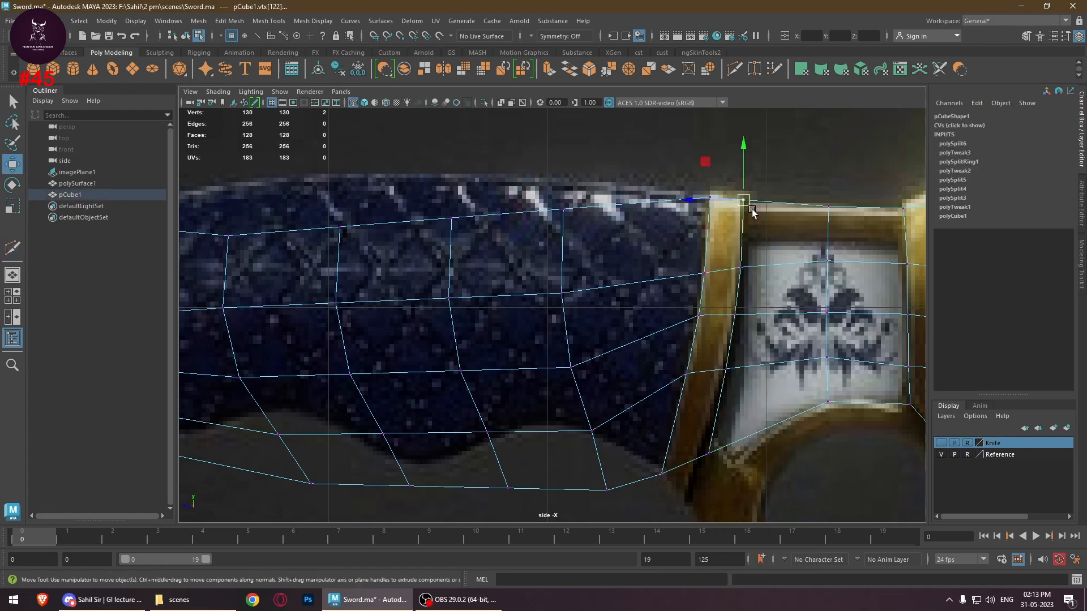
click(733, 318)
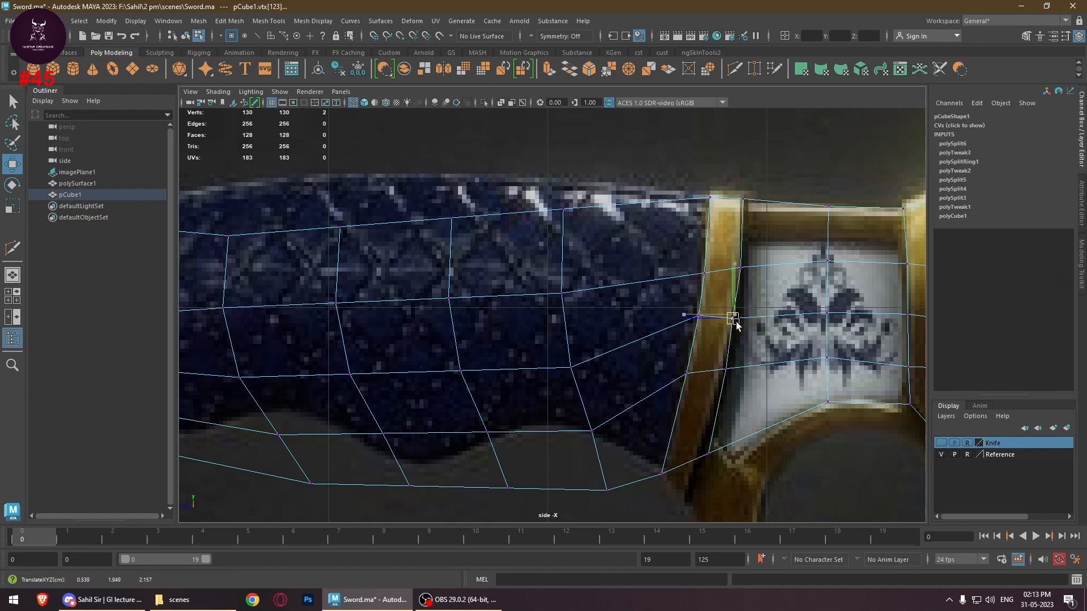
drag(741, 385, 720, 374)
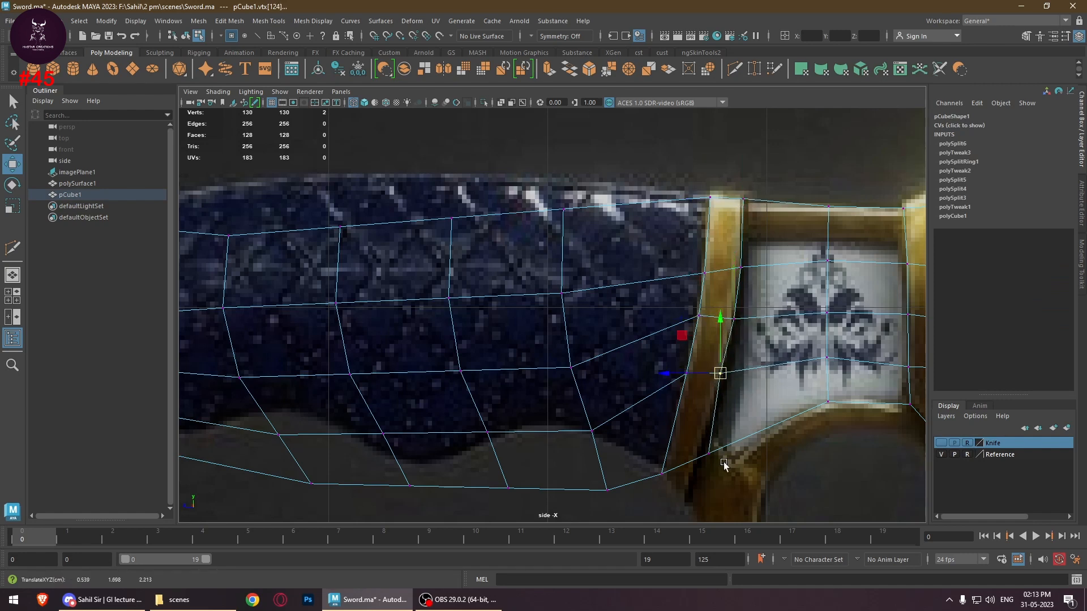
drag(724, 465, 689, 512)
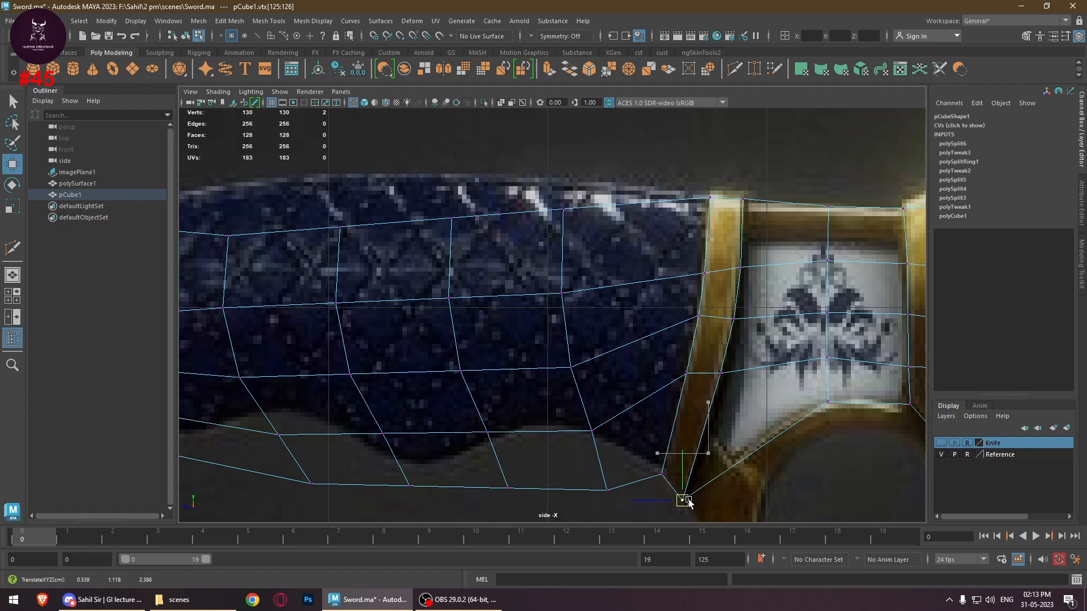
Raise the top vertices of the grip's four inner crosswise loops onto the upper outline of the blue grip
alt+middle_drag(687, 498, 686, 444)
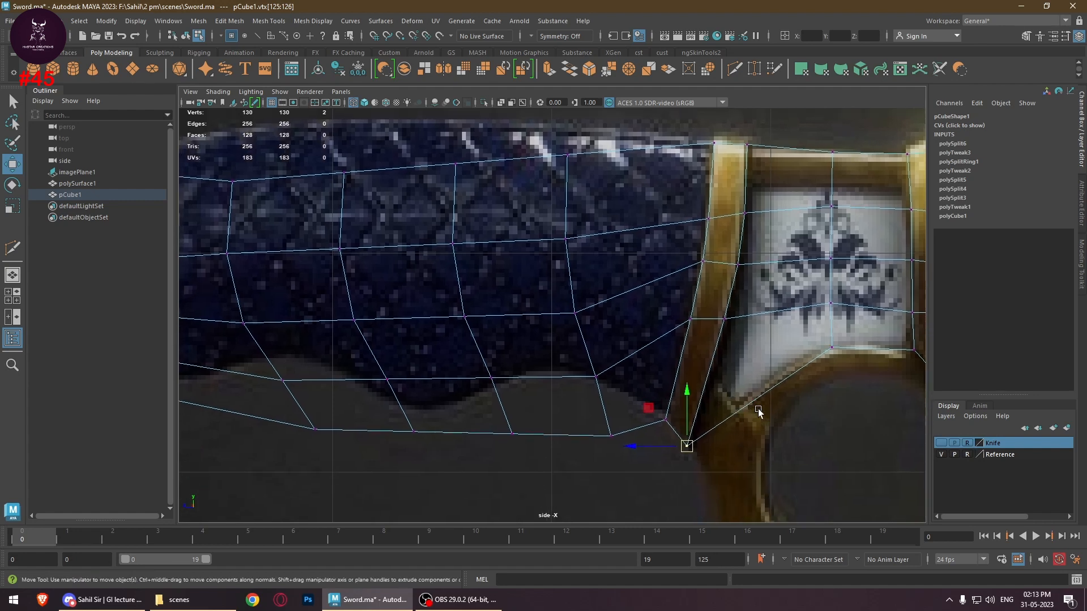
alt+middle_drag(752, 438, 780, 423)
alt+middle_drag(721, 394, 759, 482)
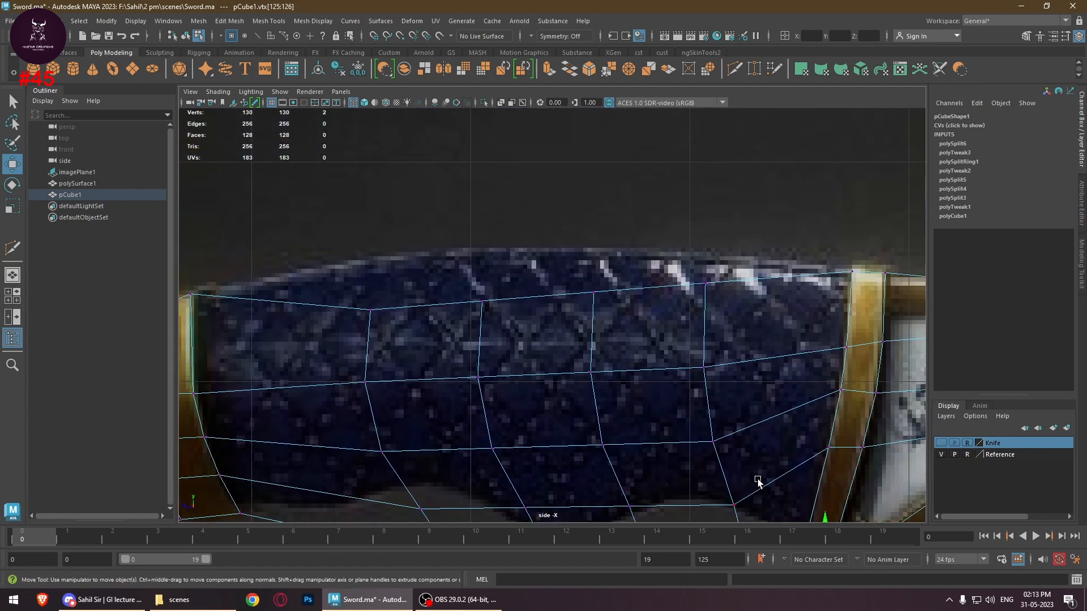
drag(684, 248, 717, 289)
drag(706, 283, 717, 256)
alt+middle_drag(619, 317, 702, 313)
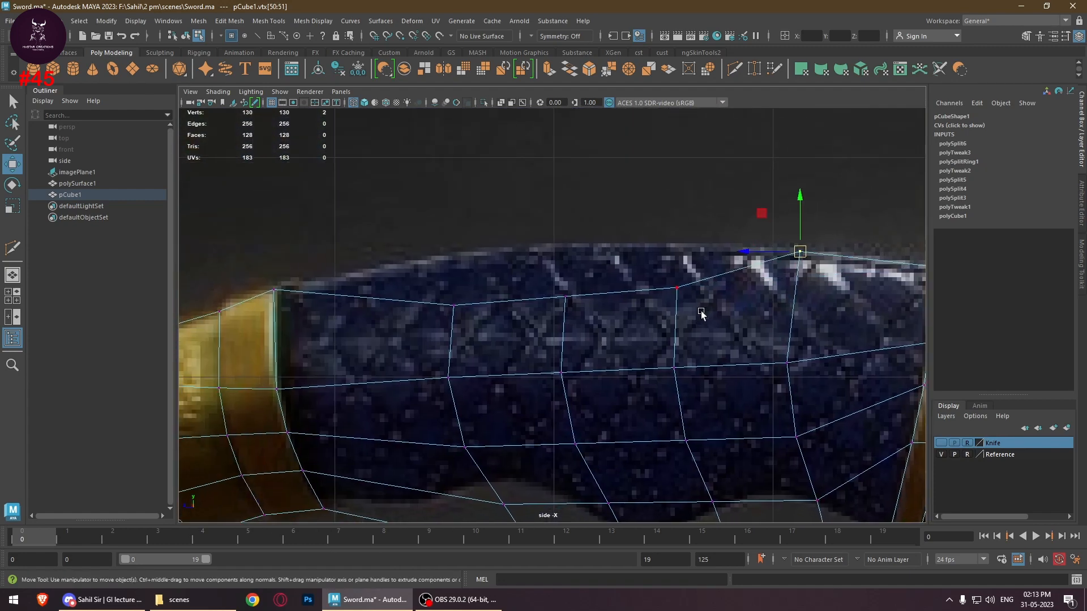
drag(663, 252, 691, 256)
drag(554, 284, 557, 251)
drag(437, 283, 461, 315)
drag(456, 309, 412, 267)
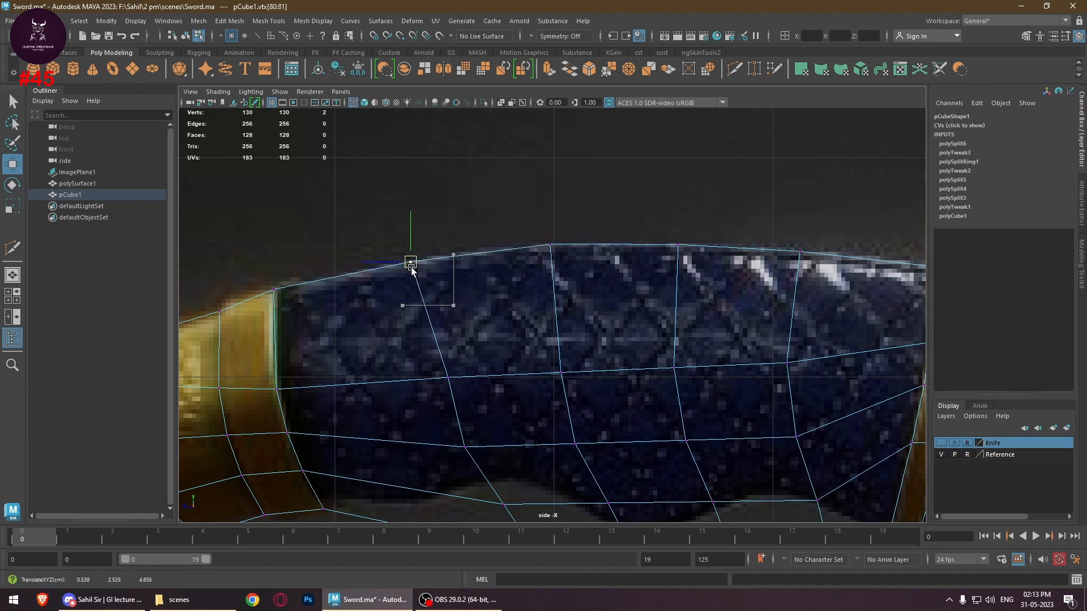
Raise the uppermost row of side vertices on the grip's four inner loops into an even row below the upper outline
alt+middle_drag(565, 283, 474, 216)
drag(687, 286, 702, 263)
drag(541, 276, 583, 258)
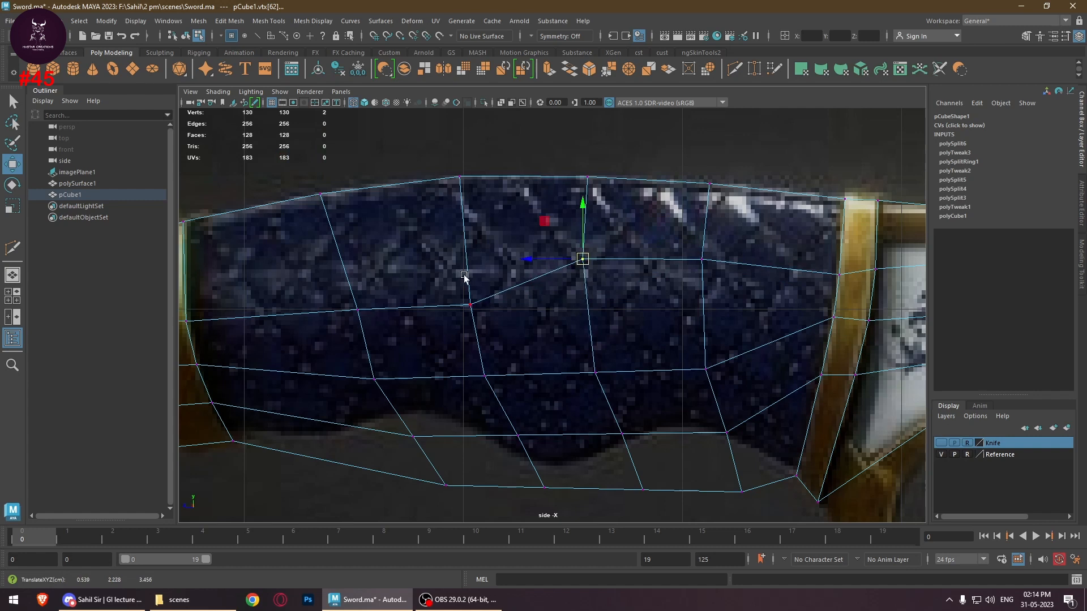
mouse_move(465, 277)
mouse_down()
mouse_move(473, 301)
mouse_move(462, 258)
mouse_up()
drag(347, 288, 331, 260)
Raise the second row of side vertices on the four grip loops, working from the pommel toward the guard
click(371, 375)
drag(371, 374, 344, 326)
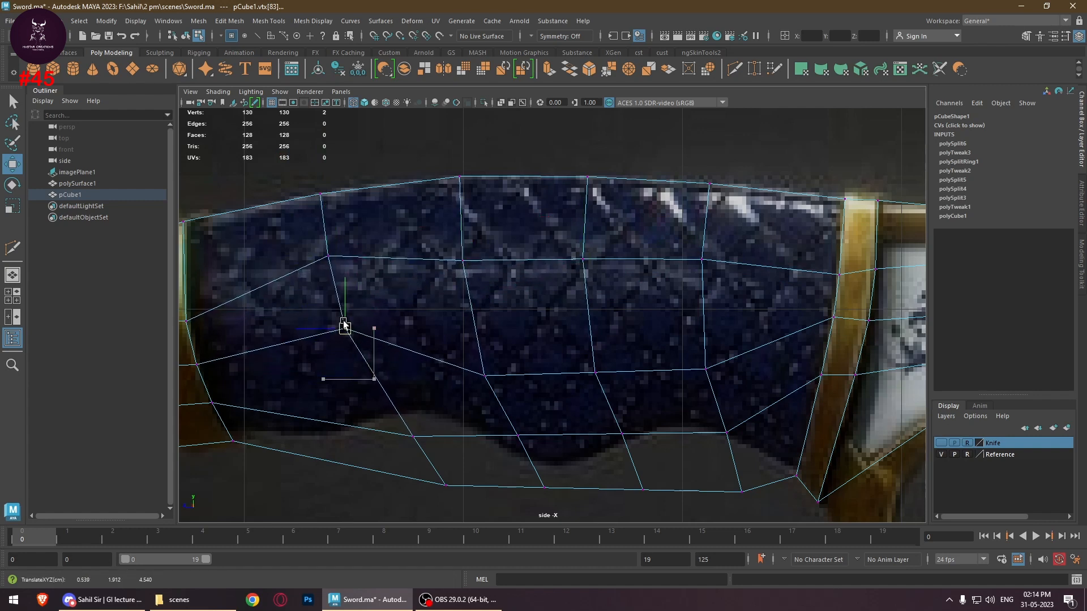
drag(484, 375, 473, 317)
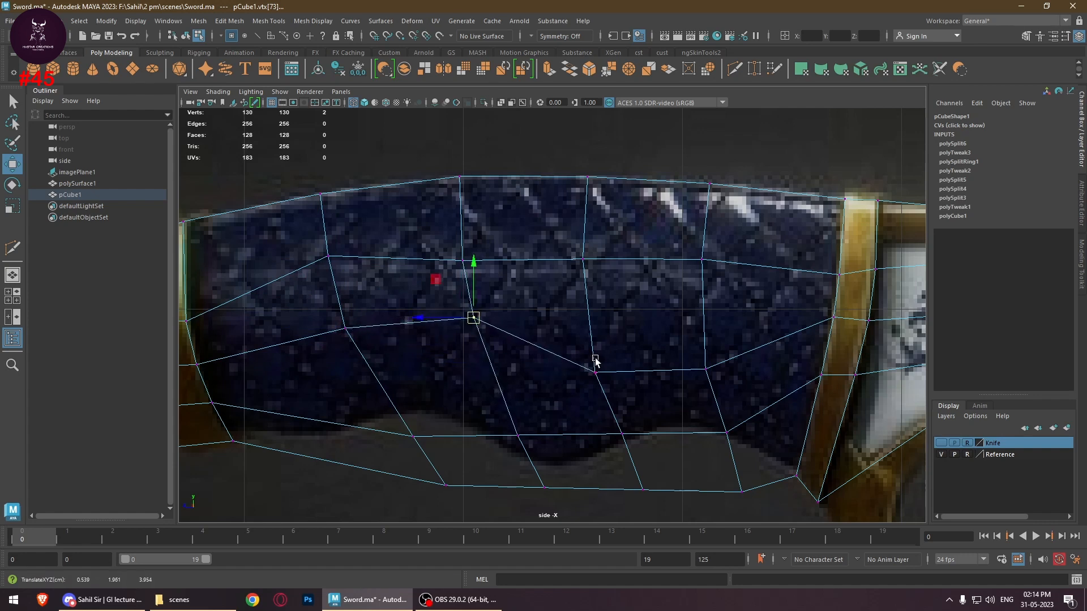
click(595, 372)
drag(595, 373, 589, 319)
click(705, 368)
drag(706, 369, 709, 309)
Raise the lowest side vertices of the two guard-side grip loops, and fit their bottom vertices to the finger groove near the ring
alt+middle_drag(709, 309, 750, 213)
click(768, 336)
drag(767, 335, 755, 265)
drag(771, 385, 753, 335)
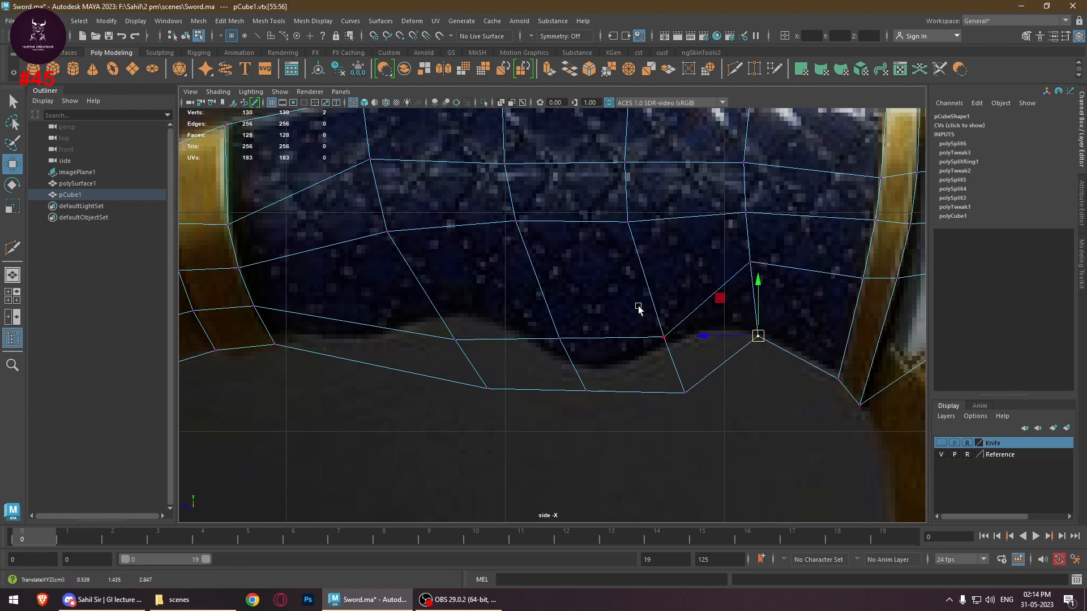
drag(642, 313, 681, 356)
drag(664, 337, 640, 271)
drag(655, 347, 708, 426)
drag(685, 393, 691, 339)
Raise the three side vertices of the second grip loop from the guard to space them evenly above the finger groove
alt+middle_drag(615, 345, 675, 389)
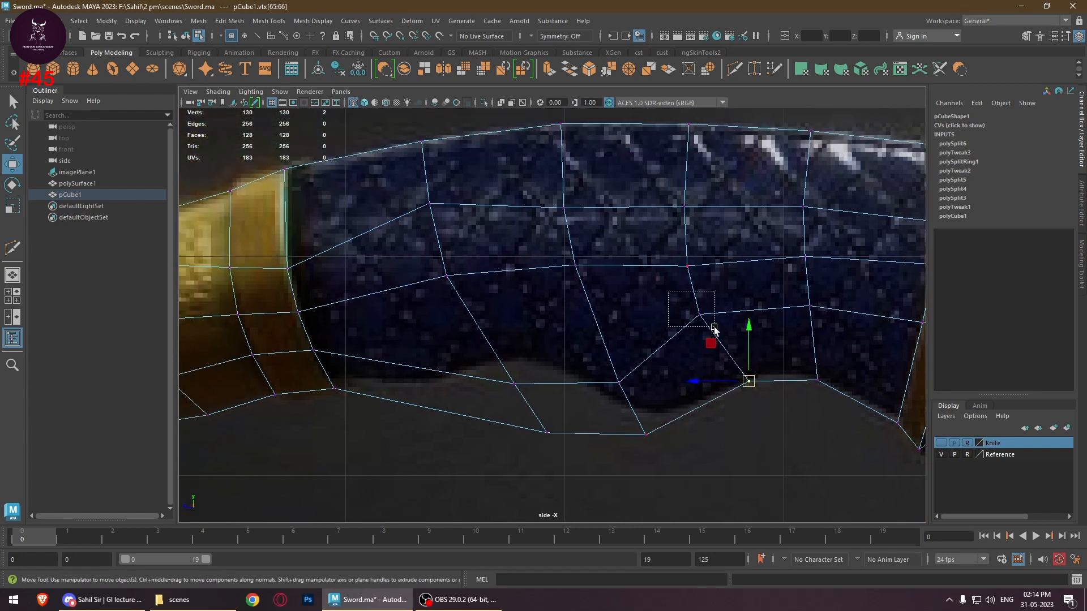
drag(714, 328, 715, 327)
drag(701, 316, 701, 312)
mouse_move(673, 250)
mouse_down()
mouse_move(698, 276)
mouse_move(686, 253)
mouse_up()
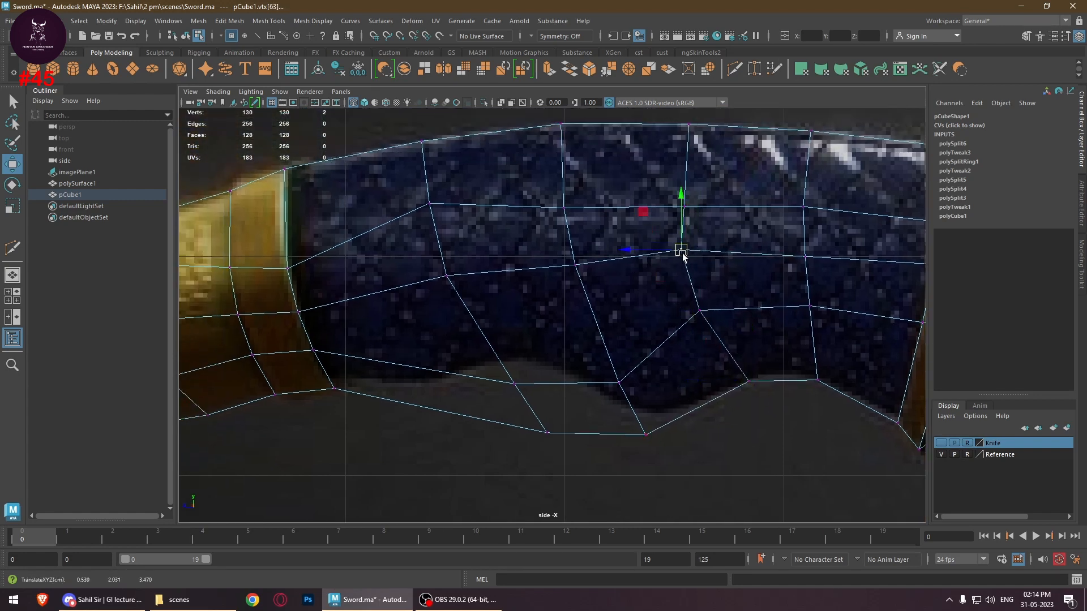
click(686, 209)
drag(686, 210, 688, 184)
Raise the side vertices of the third grip loop from the guard, and fit its bottom vertices to the bulge between the finger grooves
click(564, 209)
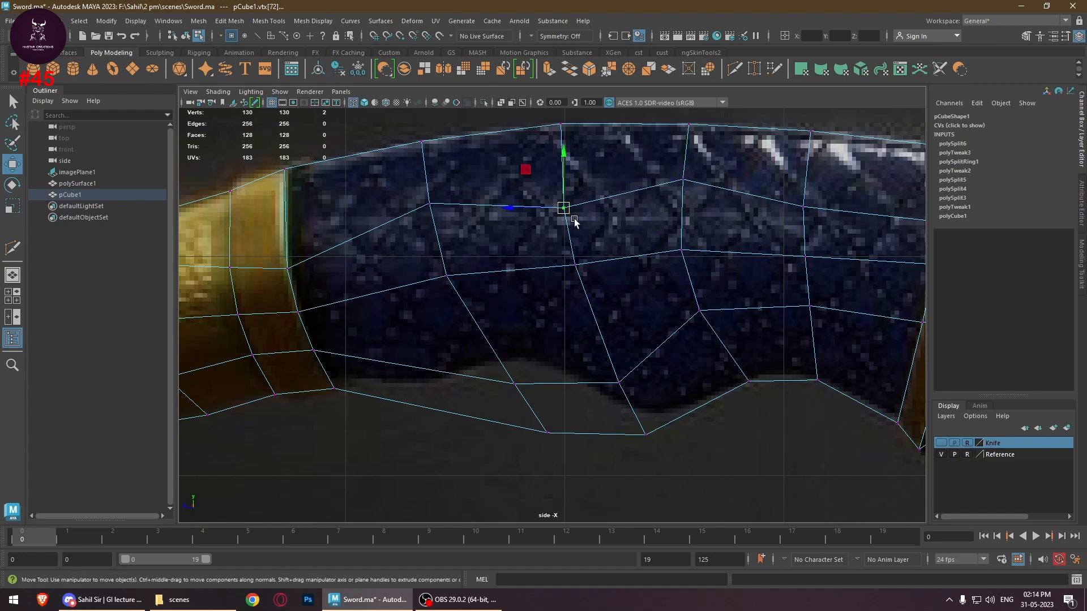
drag(563, 210, 556, 182)
click(574, 264)
drag(574, 264, 565, 230)
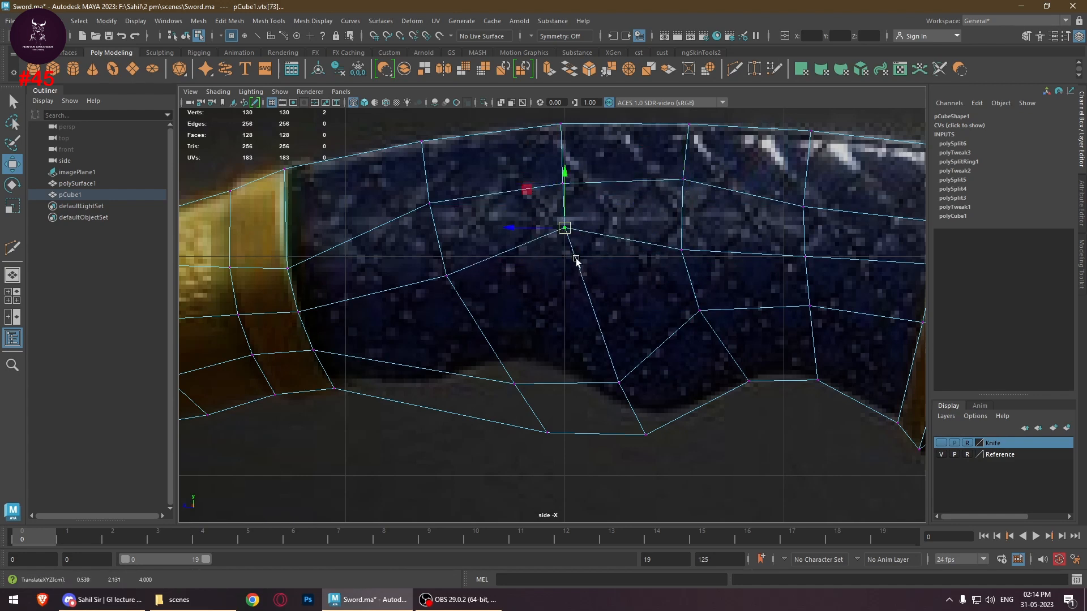
click(618, 382)
drag(618, 382, 595, 311)
click(645, 436)
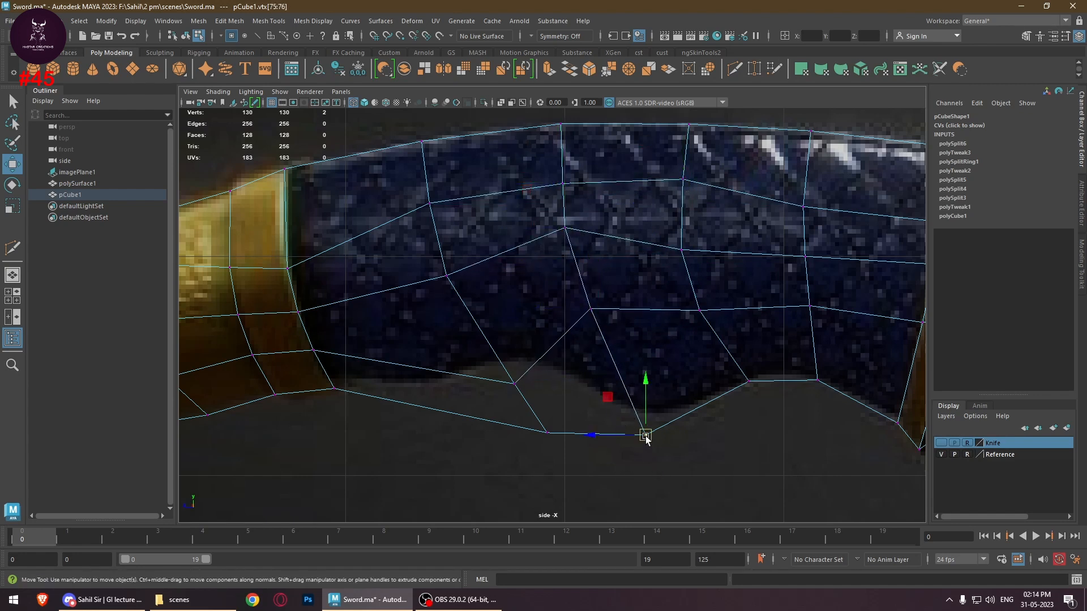
drag(645, 436, 655, 408)
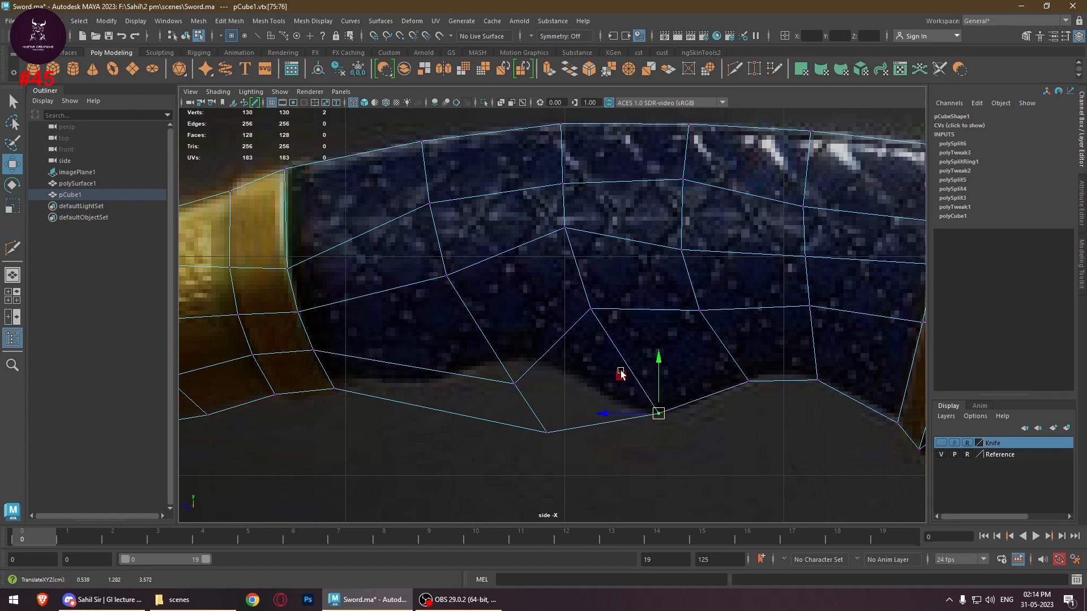
Reshape the same loop by shifting its lowest side vertex toward the guard and refining its upper side and top vertices
click(591, 309)
drag(590, 309, 623, 309)
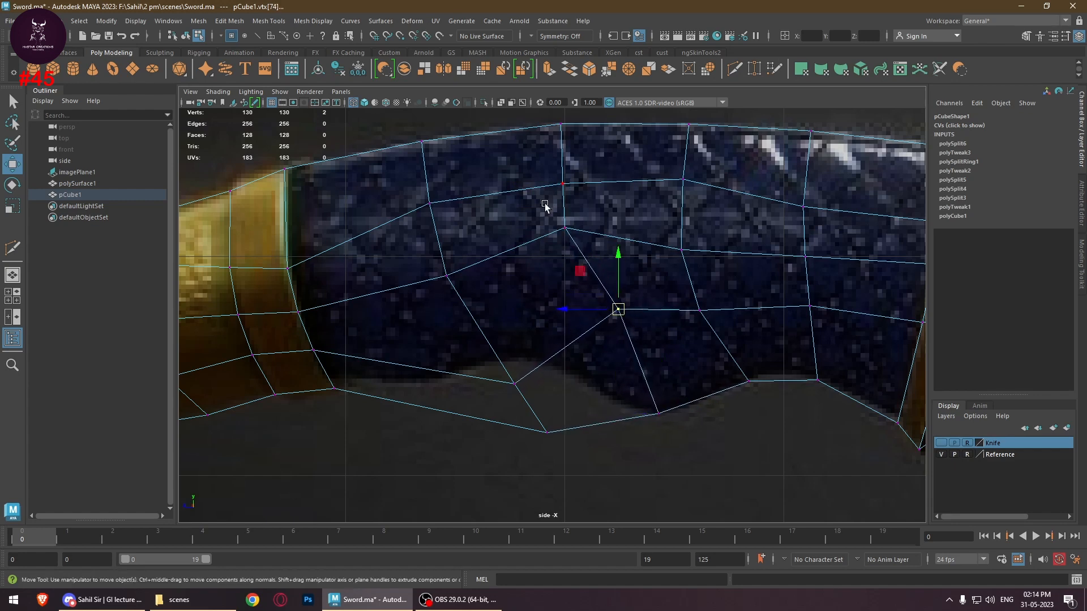
click(565, 228)
drag(565, 228, 549, 173)
drag(562, 183, 581, 161)
alt+middle_drag(616, 162, 641, 238)
drag(565, 172, 605, 202)
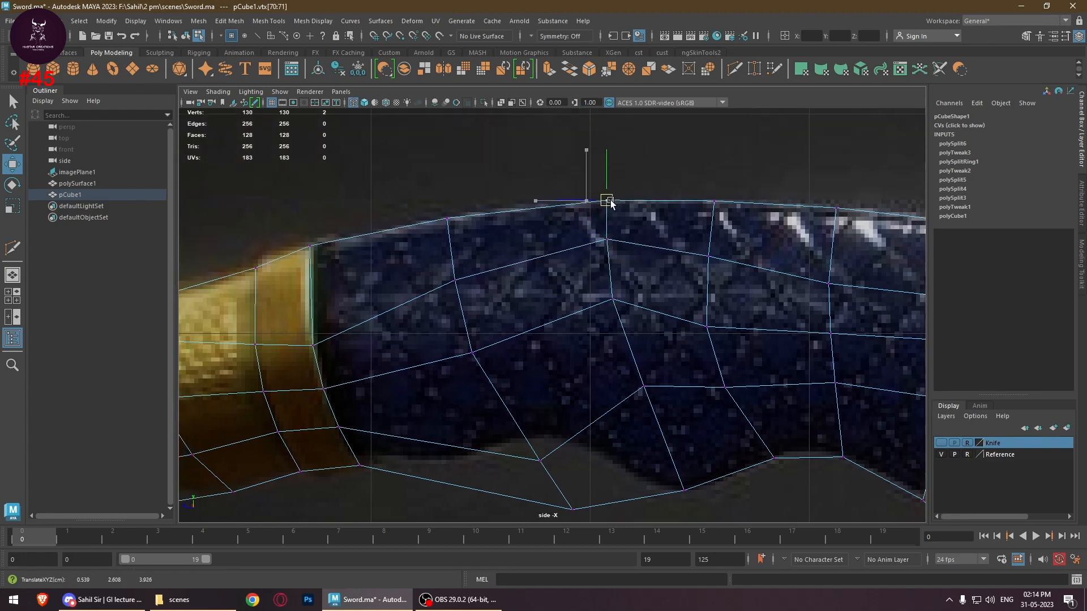
Raise the lowest side vertex of the pommel-side grip loop, and fit its bottom vertices to the second finger groove
alt+middle_drag(575, 270, 630, 180)
drag(584, 351, 604, 378)
drag(594, 370, 548, 294)
drag(580, 414, 569, 355)
Adjust the upper side vertices of the pommel-side grip loop and the upper side vertex on the pommel collar's outer edge
alt+middle_drag(629, 399, 671, 473)
mouse_move(560, 323)
mouse_down()
mouse_move(580, 342)
mouse_move(565, 309)
mouse_up()
drag(522, 254, 570, 283)
drag(549, 263, 544, 251)
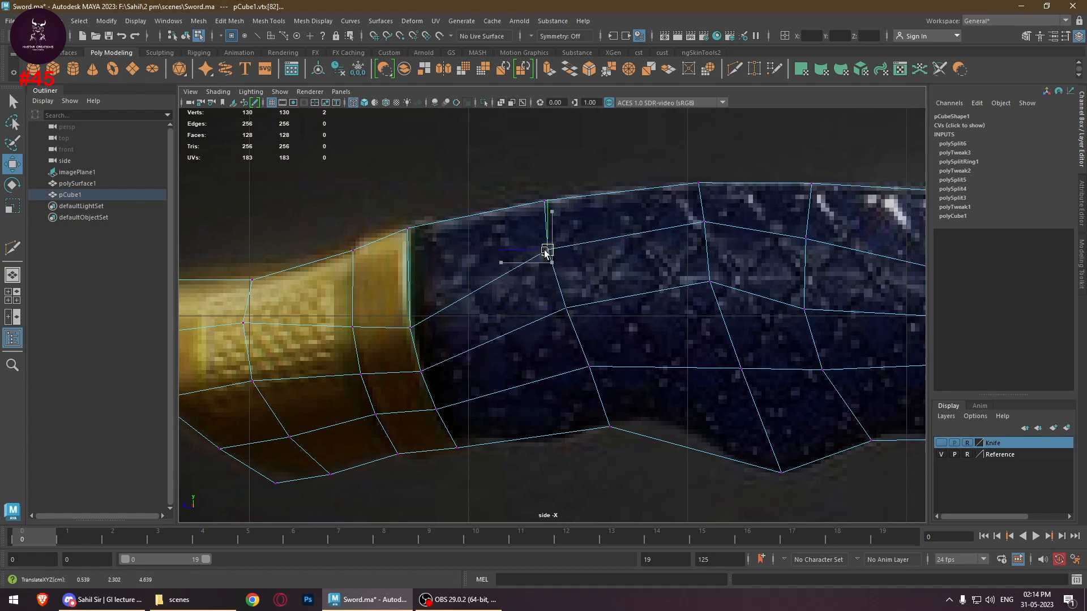
alt+middle_drag(409, 301, 504, 264)
drag(483, 264, 448, 283)
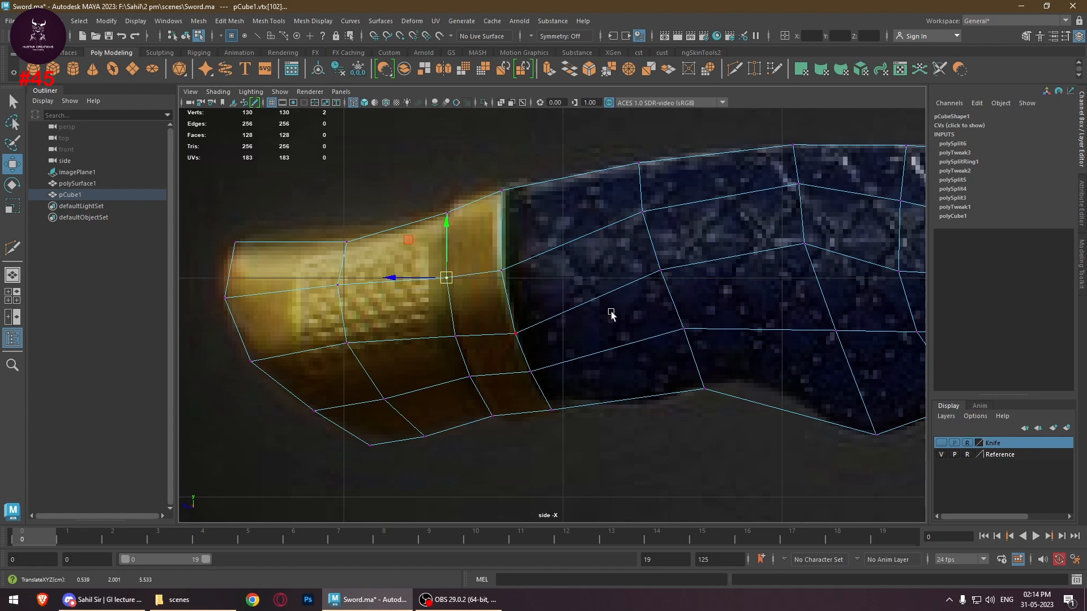
Bevel the grip's pommel-side crosswise edge loop with a fraction of 0.4 and 2 segments
alt+middle_drag(612, 315, 570, 311)
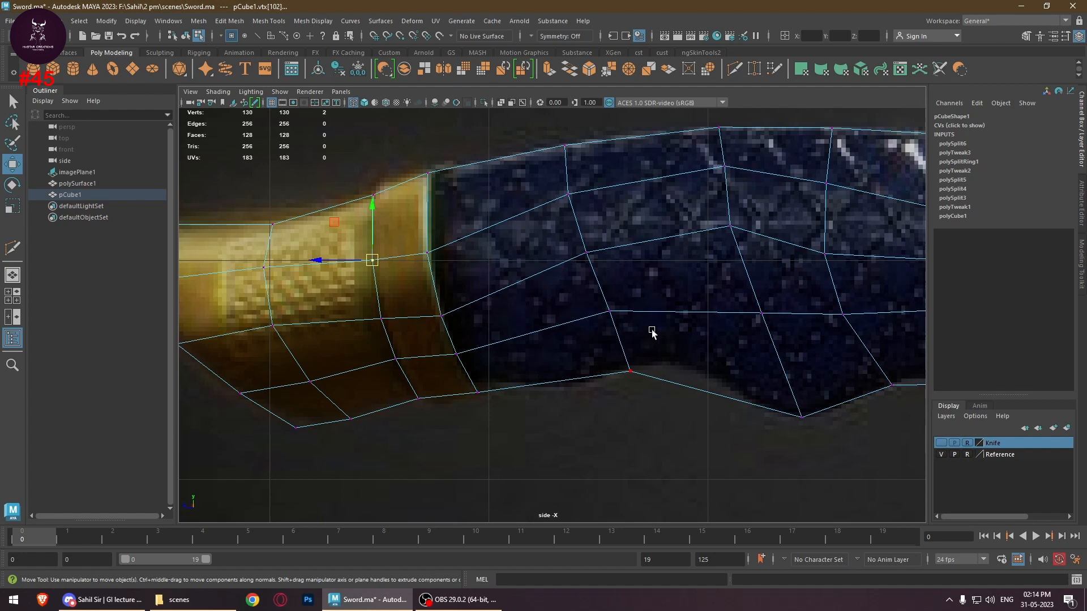
right_drag(653, 272, 651, 233)
click(601, 278)
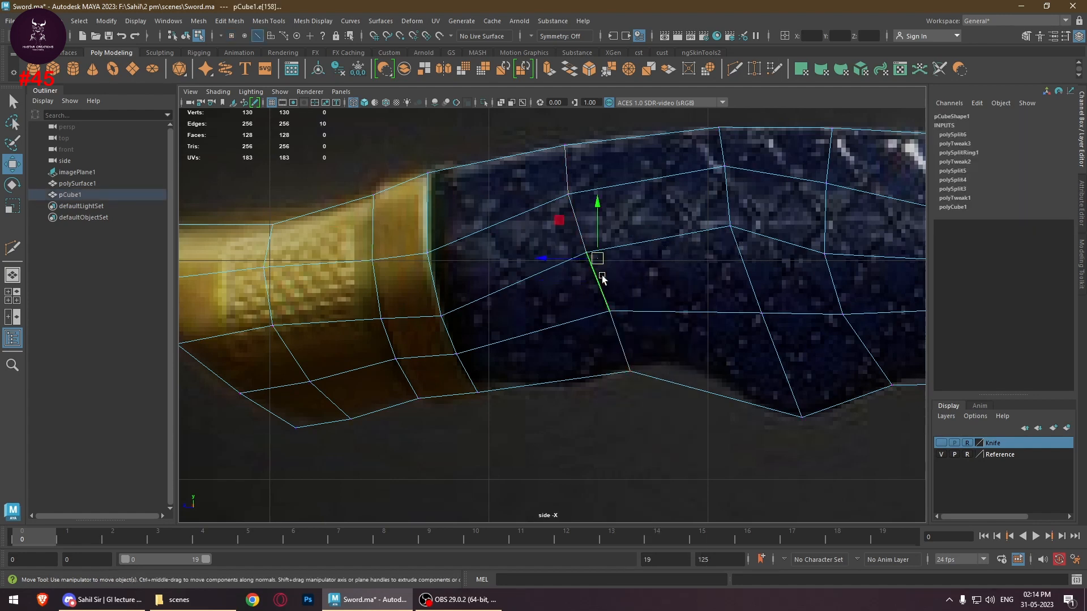
shift+right_drag(603, 283, 599, 340)
shift+right_drag(660, 285, 660, 285)
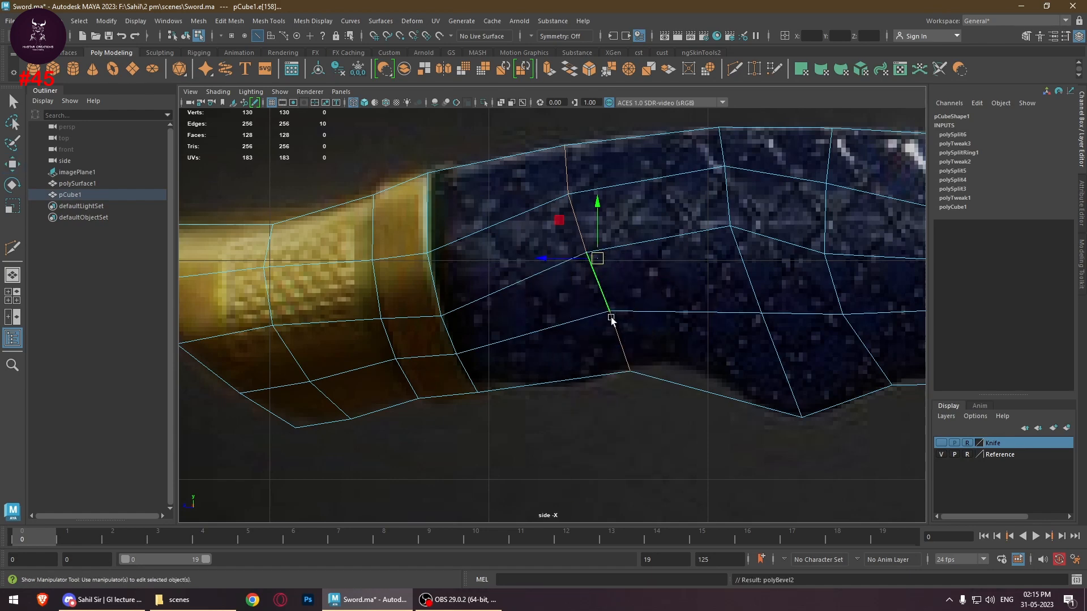
drag(634, 311, 637, 313)
click(766, 338)
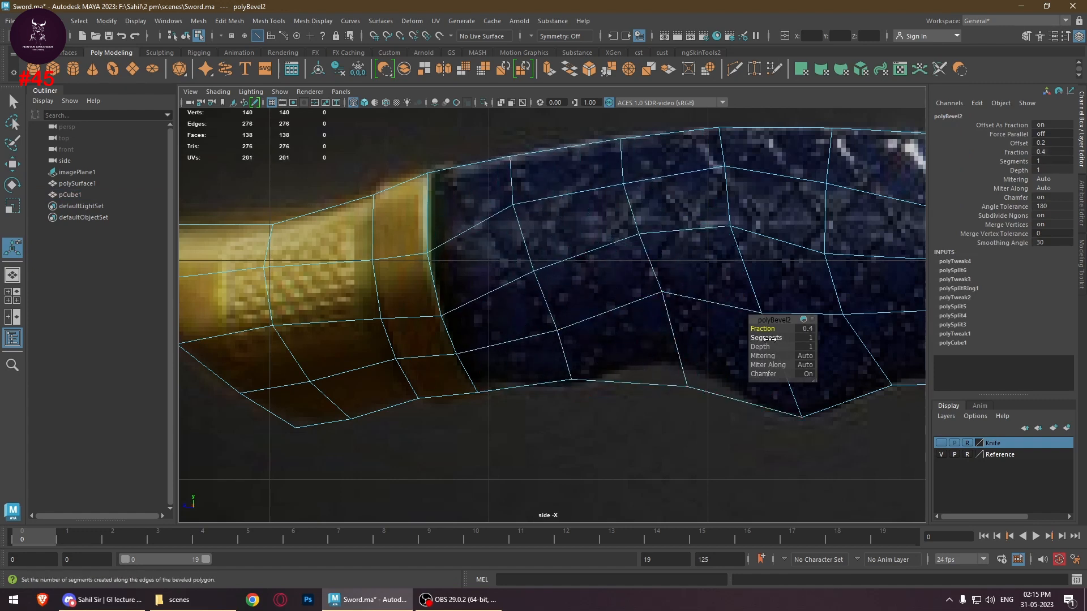
drag(766, 338, 771, 337)
click(679, 429)
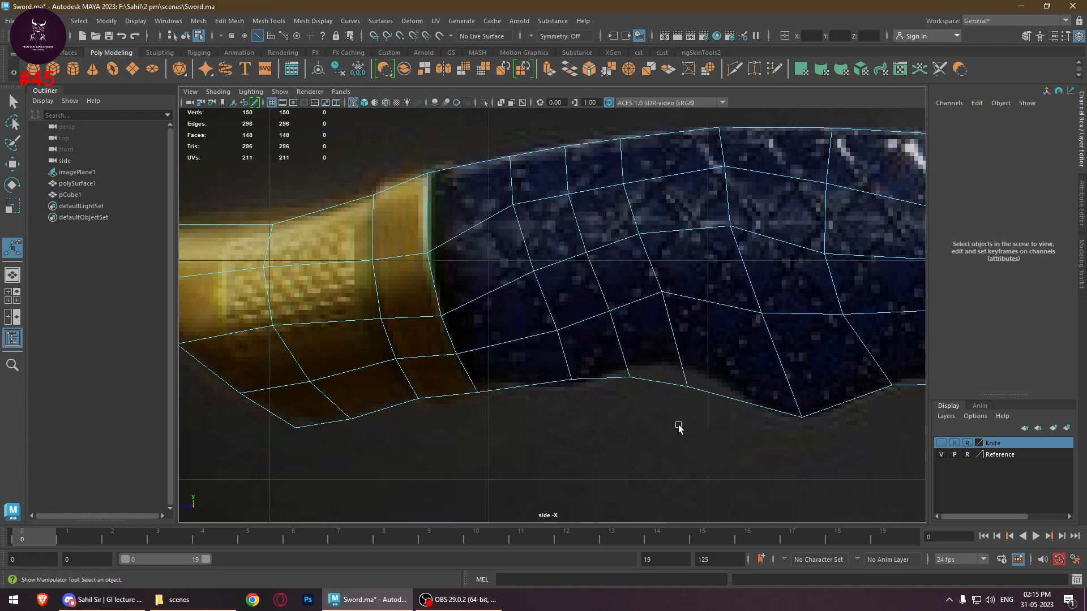
Fit the bottom vertices of the three beveled loops and of the collar's grip-side edge to the grip's lower outline
right_drag(672, 348, 629, 282)
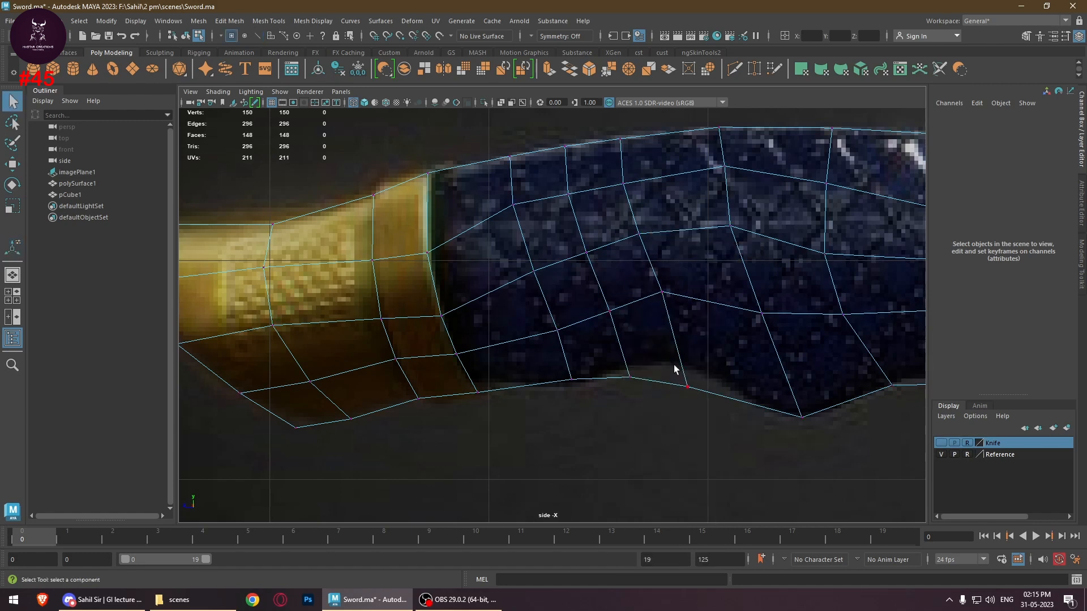
key(w)
drag(685, 375, 571, 388)
click(630, 377)
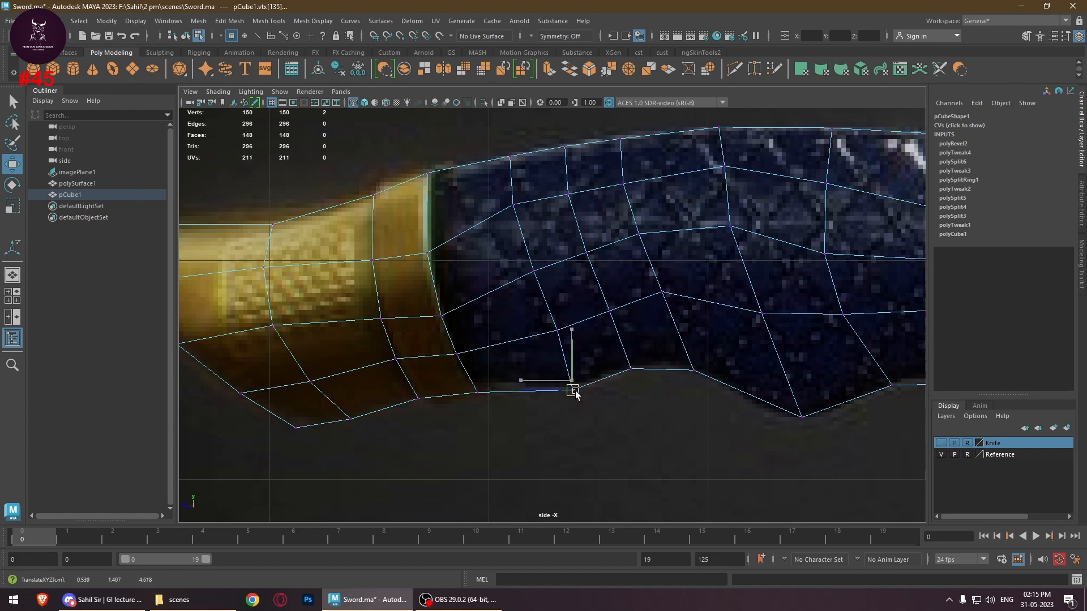
click(558, 329)
drag(492, 423, 474, 387)
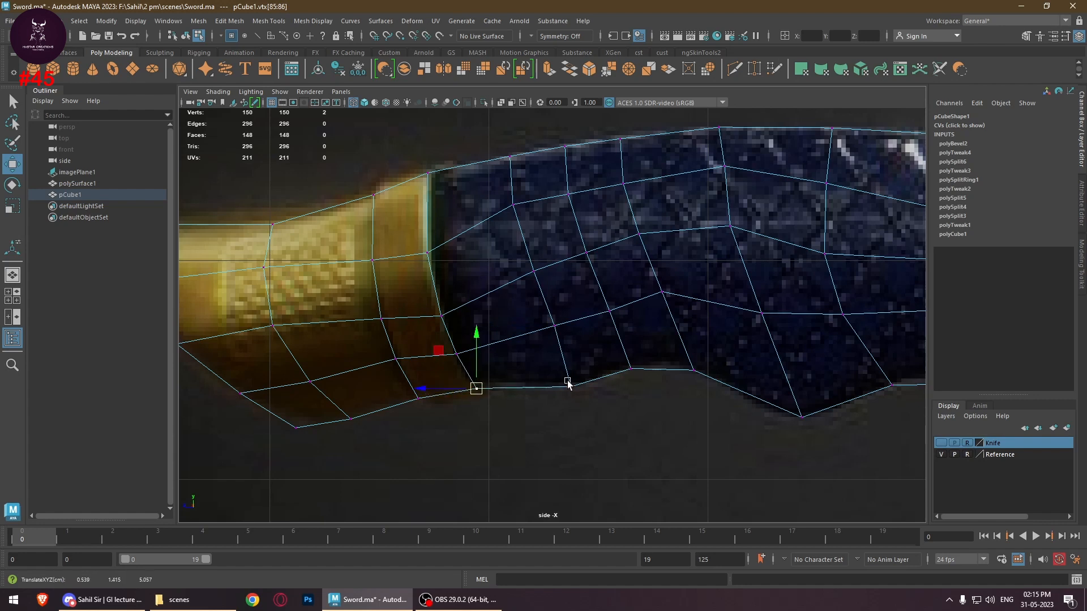
Even out the side vertices of the beveled loop nearest the pommel, along with the middle beveled loop's central side vertex
alt+middle_drag(568, 381, 568, 445)
drag(571, 408, 548, 385)
drag(512, 320, 537, 343)
mouse_move(535, 339)
mouse_down()
mouse_move(524, 319)
mouse_move(529, 330)
mouse_up()
drag(582, 304, 594, 325)
drag(590, 321, 587, 315)
drag(492, 258, 512, 278)
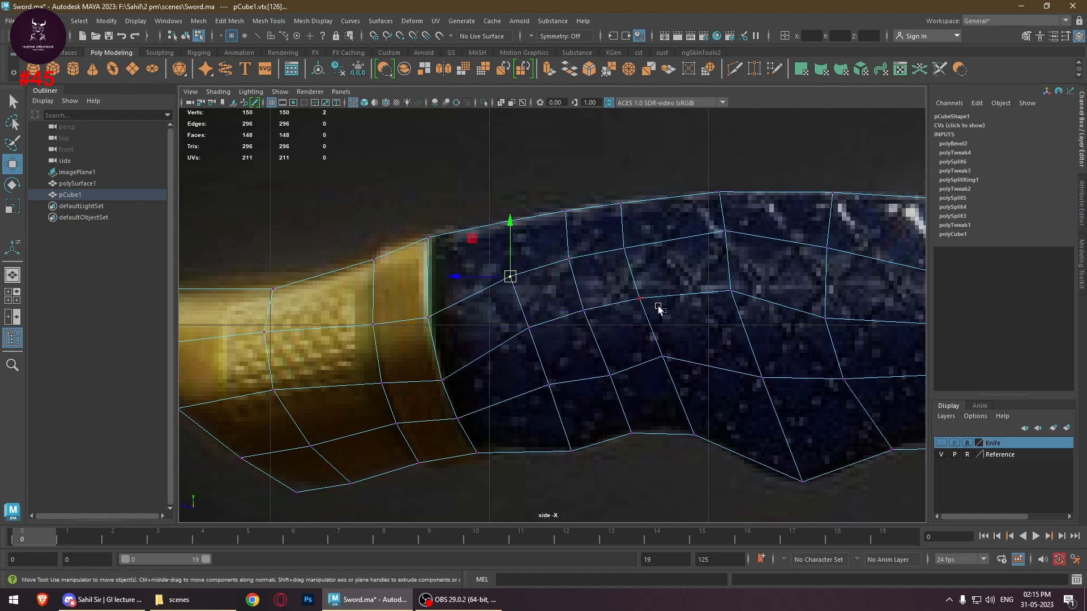
Nudge the two lower side vertices of the guard-side beveled loop and the middle beveled loop's lowest side vertex for even spacing
drag(658, 307, 630, 287)
drag(640, 299, 643, 298)
drag(677, 364, 650, 344)
drag(664, 358, 662, 352)
drag(638, 393, 599, 365)
drag(617, 388, 609, 378)
Smooth the lower side vertices of the three grip loops between the beveled strip and the gold ring
alt+middle_drag(810, 430, 613, 389)
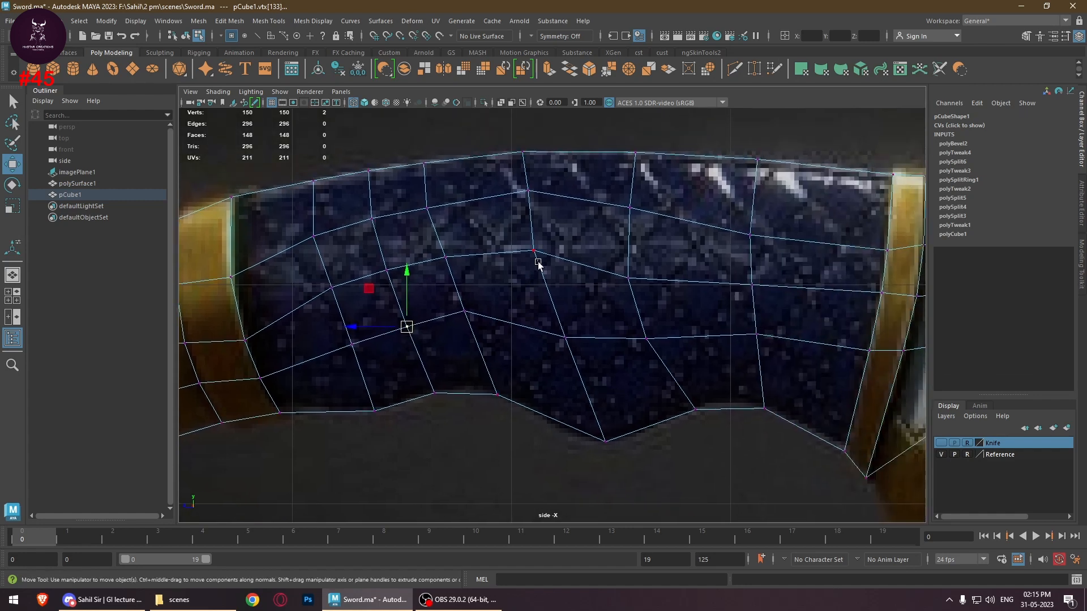
drag(521, 233, 542, 251)
click(565, 347)
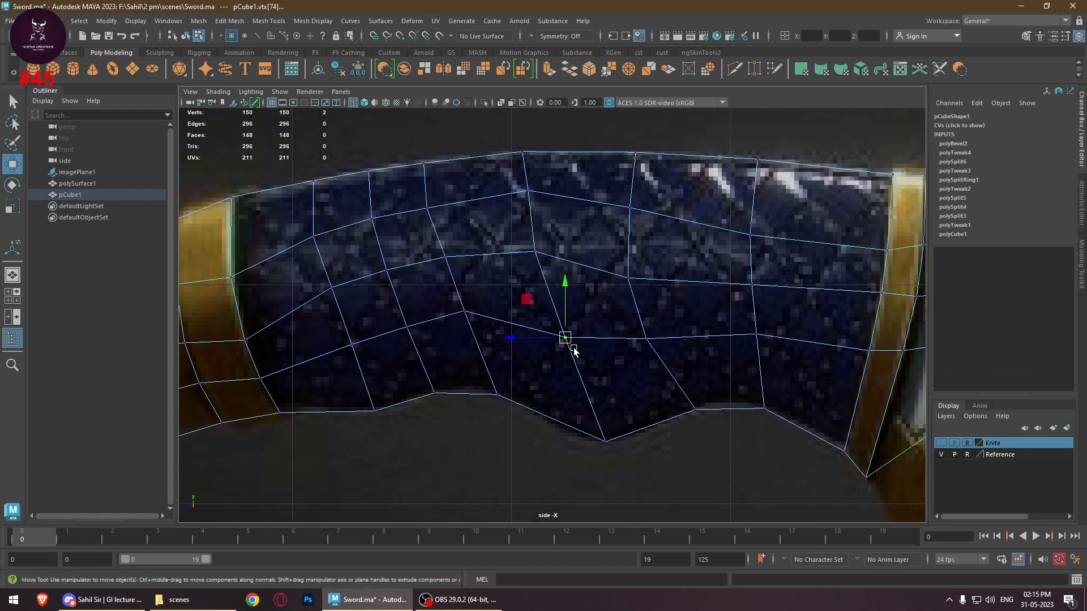
drag(566, 346, 560, 326)
drag(638, 297, 631, 271)
drag(680, 365, 642, 333)
drag(652, 343, 647, 338)
drag(762, 346, 753, 329)
drag(762, 337, 758, 335)
Examine the whole handle against the reference, and switch to the perspective view to inspect its 3D shape
alt+right_drag(830, 384, 852, 417)
alt+middle_drag(634, 370, 658, 380)
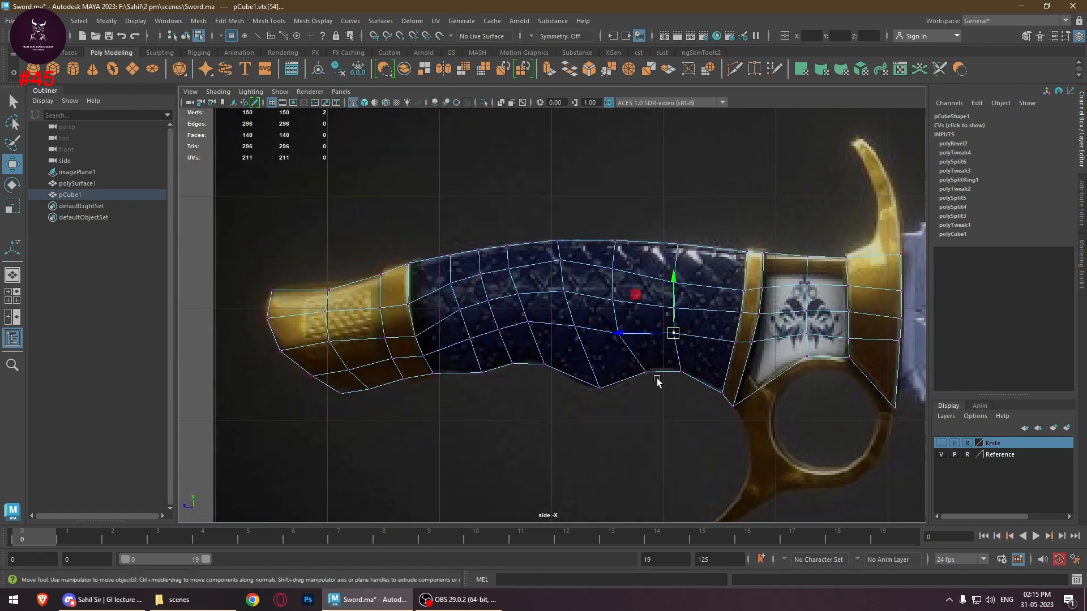
key(space)
key(space)
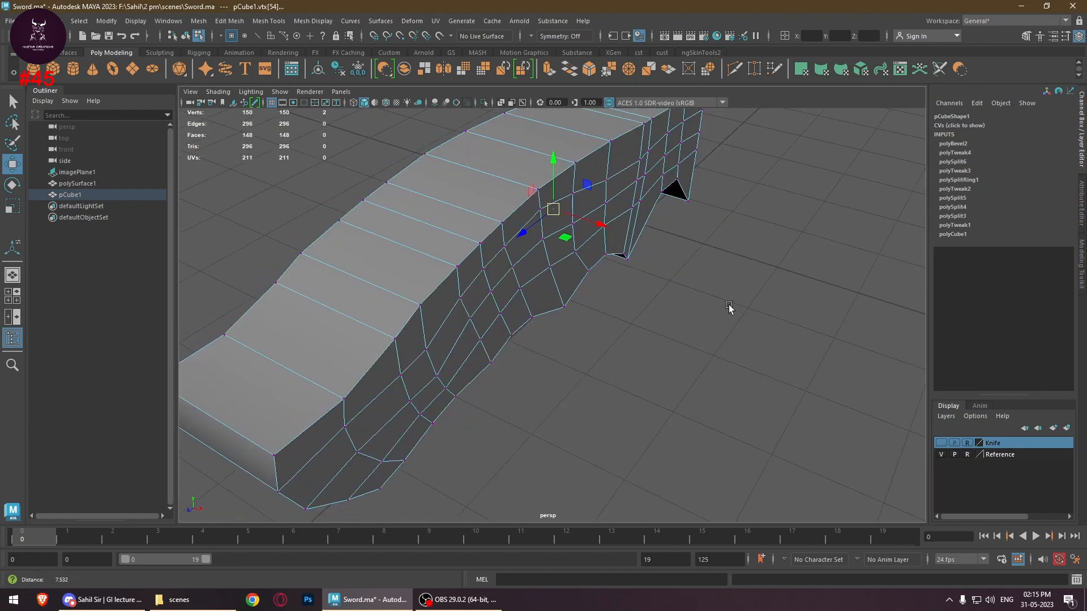
Narrow the whole handle across its width by scaling it to 0.265 in X
alt+middle_drag(588, 346, 666, 320)
right_drag(719, 264, 776, 249)
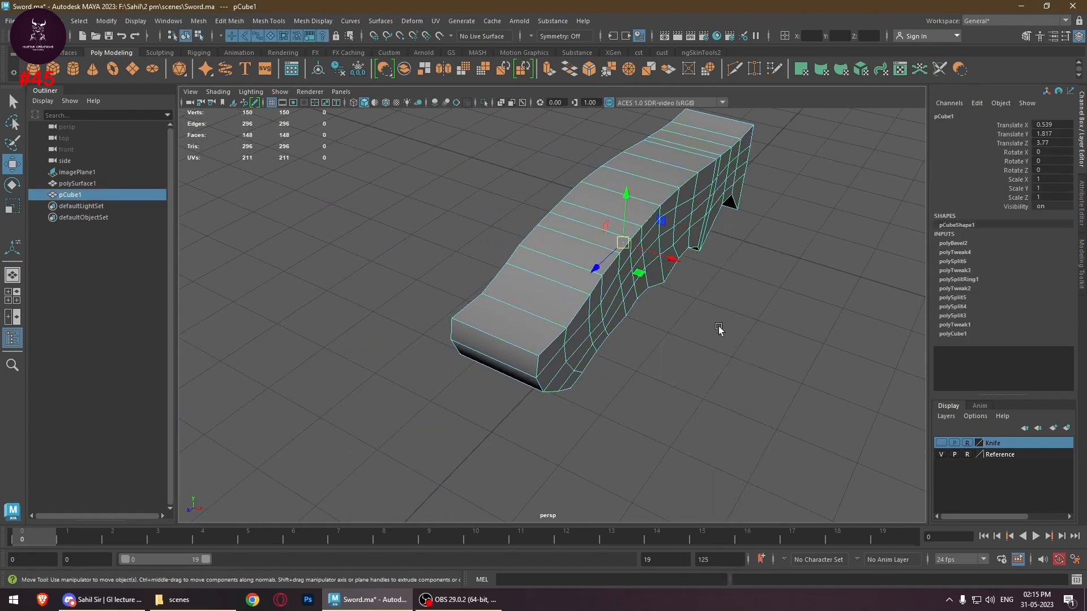
click(718, 328)
alt+drag(632, 378, 625, 285)
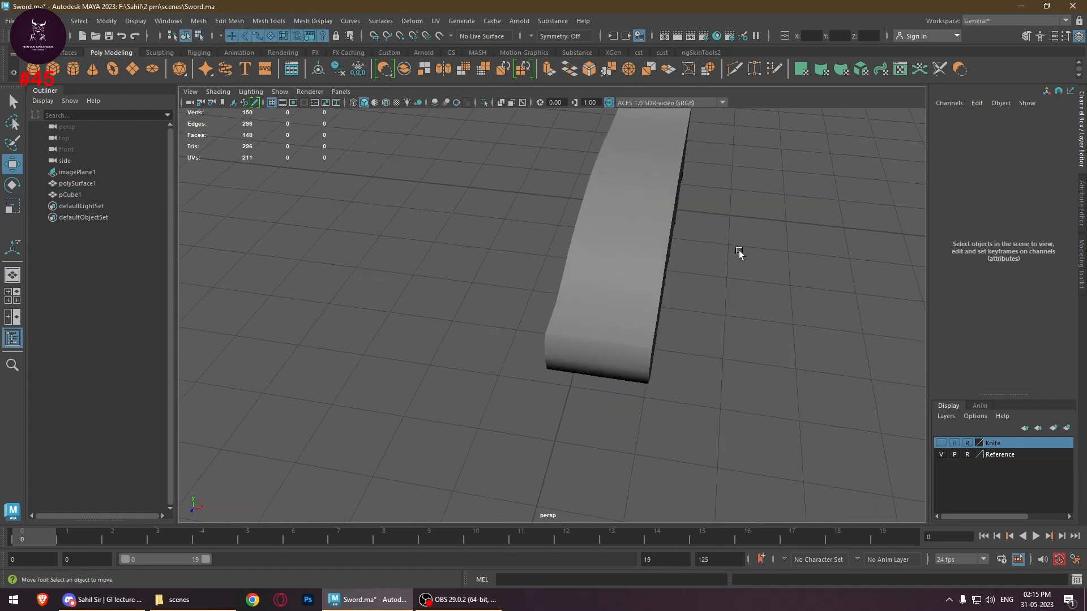
click(647, 285)
key(r)
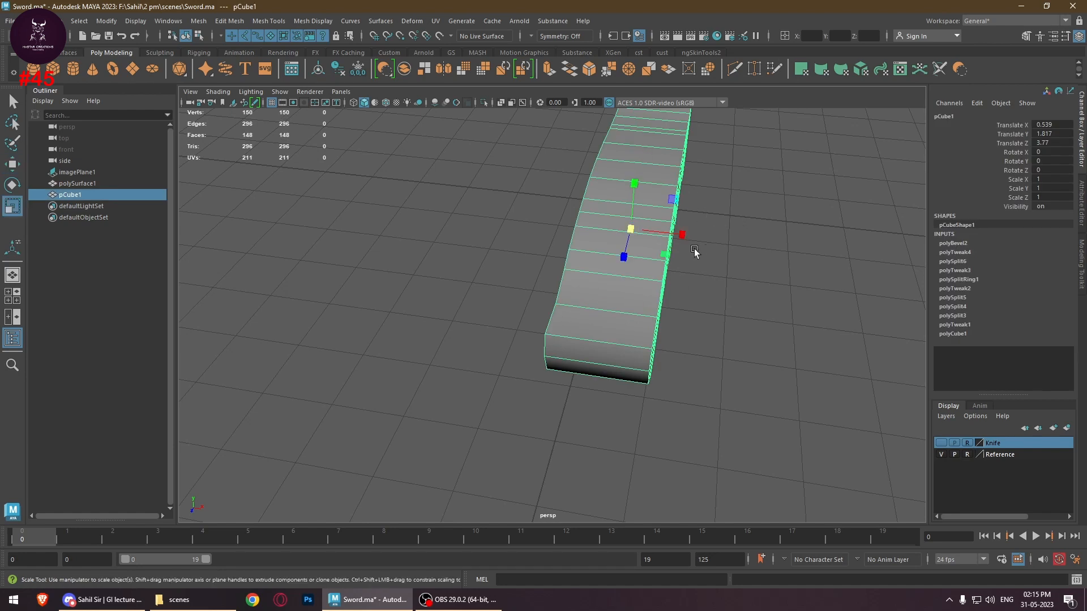
drag(683, 230, 643, 229)
click(561, 343)
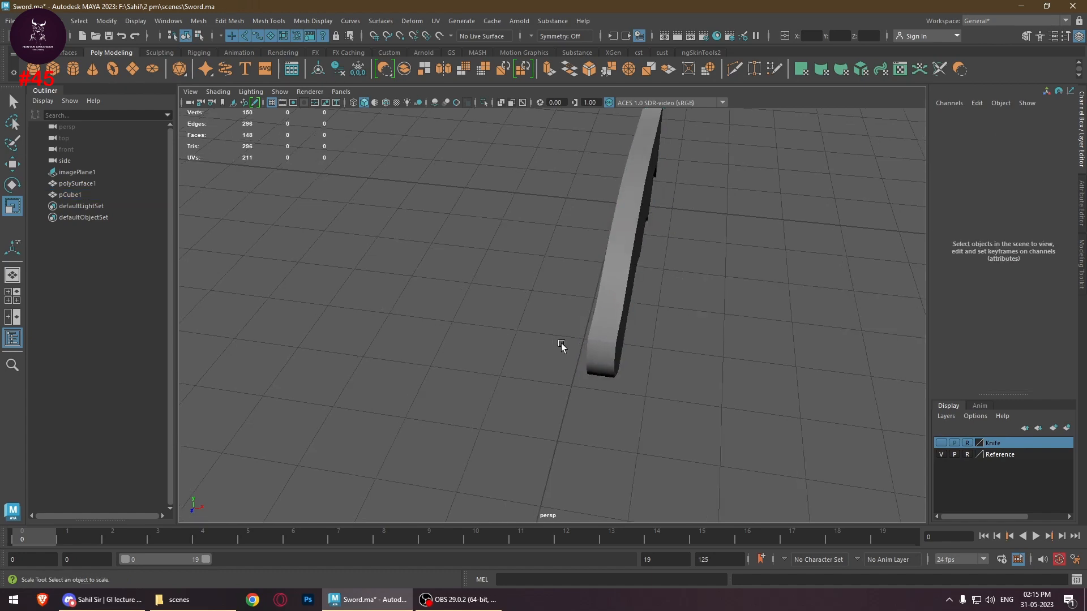
alt+drag(561, 343, 589, 318)
Delete all the faces covering one broad side of the handle, leaving the opposite side and the rim
click(600, 294)
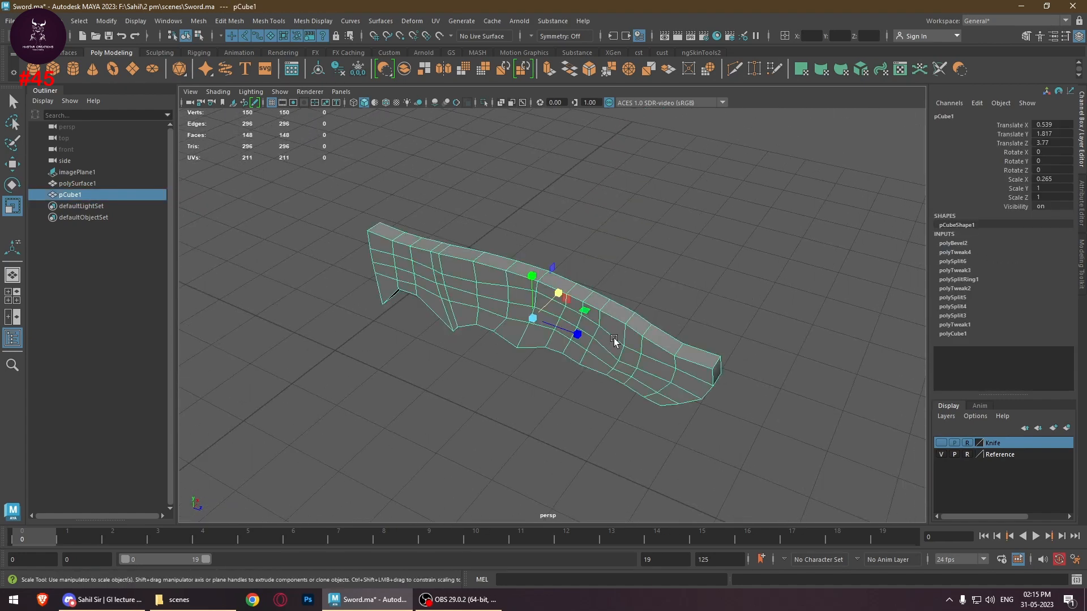
right_drag(614, 265, 616, 292)
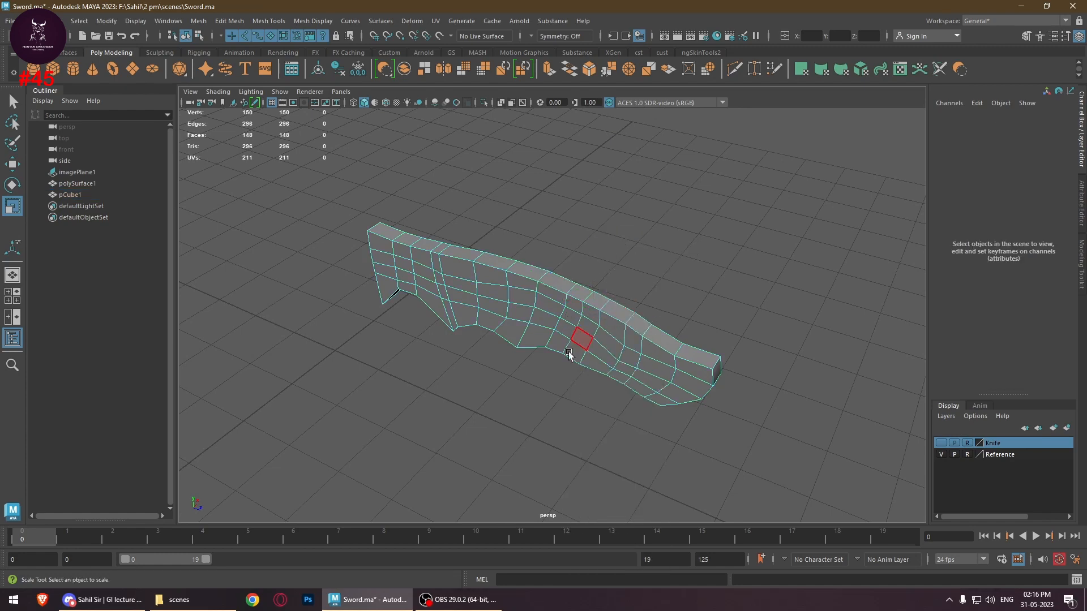
alt+drag(557, 411, 604, 359)
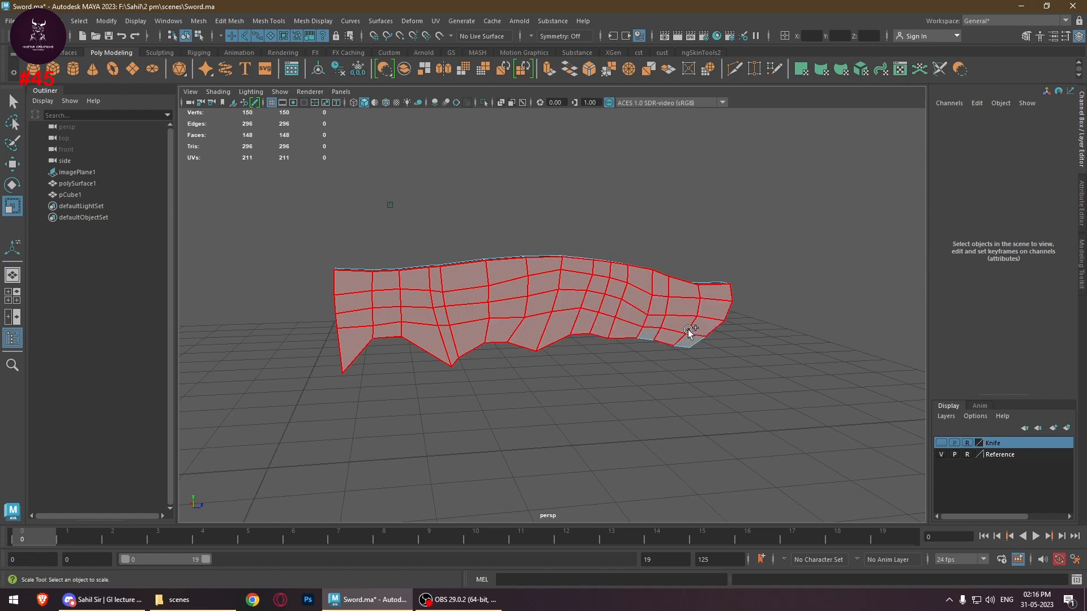
click(640, 331)
alt+drag(749, 347, 567, 312)
key(Delete)
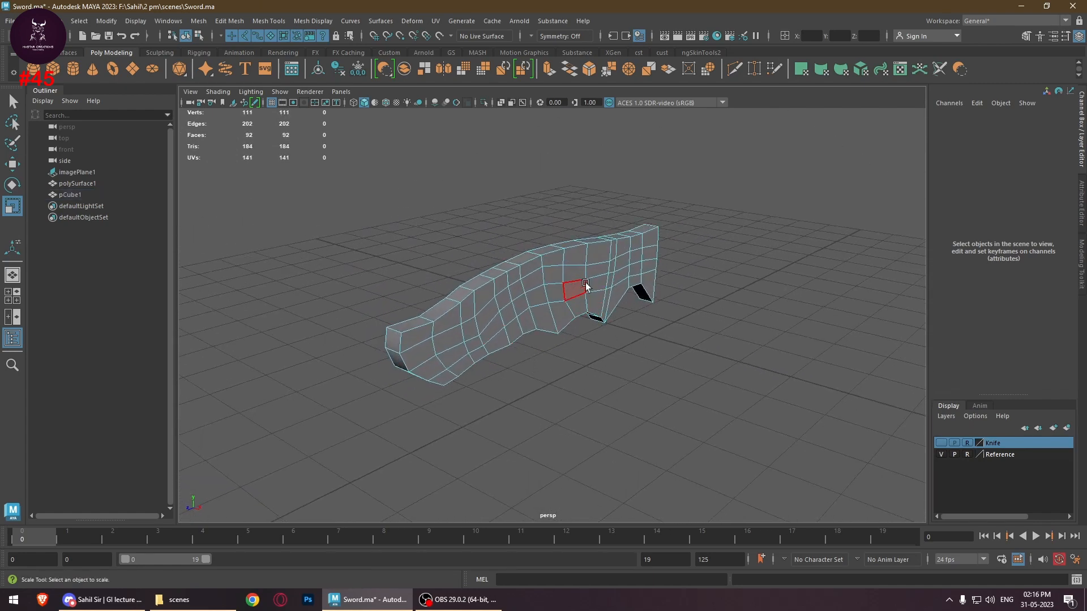
Move the three lengthwise edge loops on the remaining side slightly outward in X, excluding their edges across the two handle ends
right_drag(586, 286, 576, 233)
alt+drag(577, 233, 559, 325)
key(space)
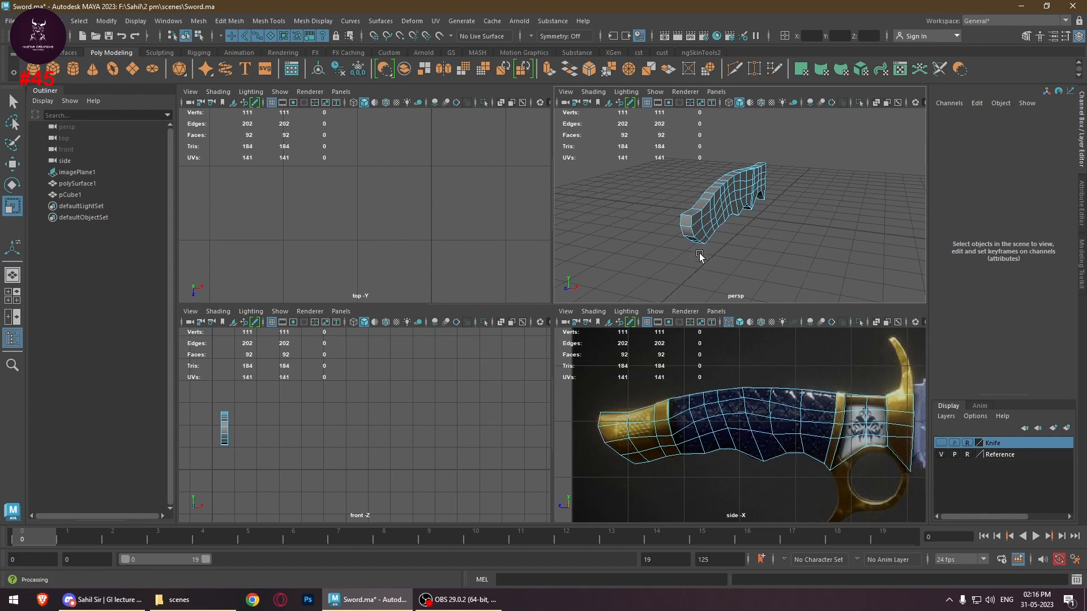
key(space)
alt+drag(550, 350, 557, 324)
alt+middle_drag(557, 324, 557, 322)
double_click(503, 342)
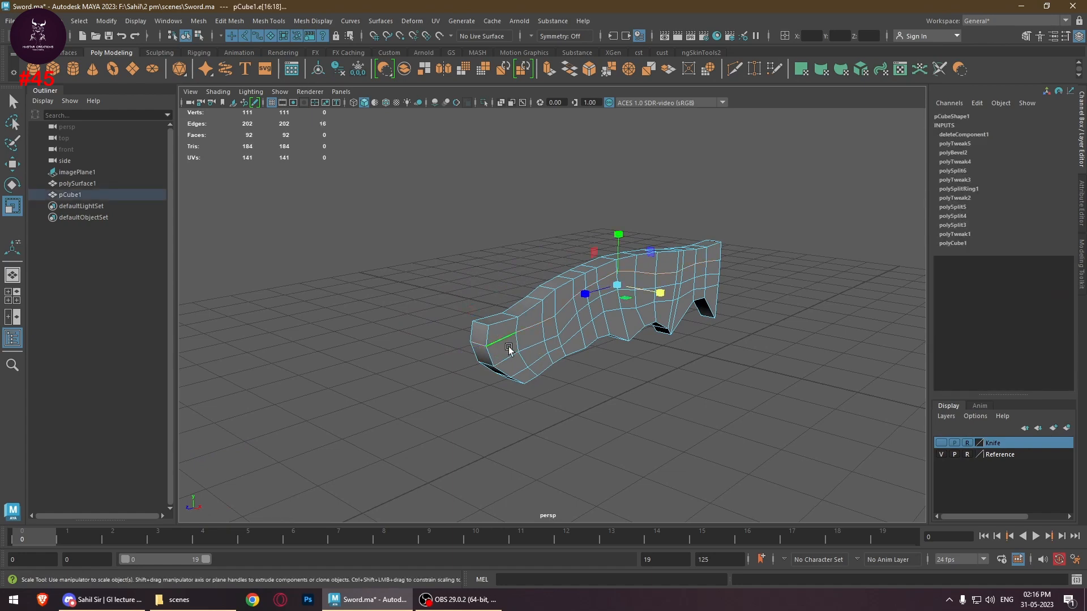
shift+double_click(525, 373)
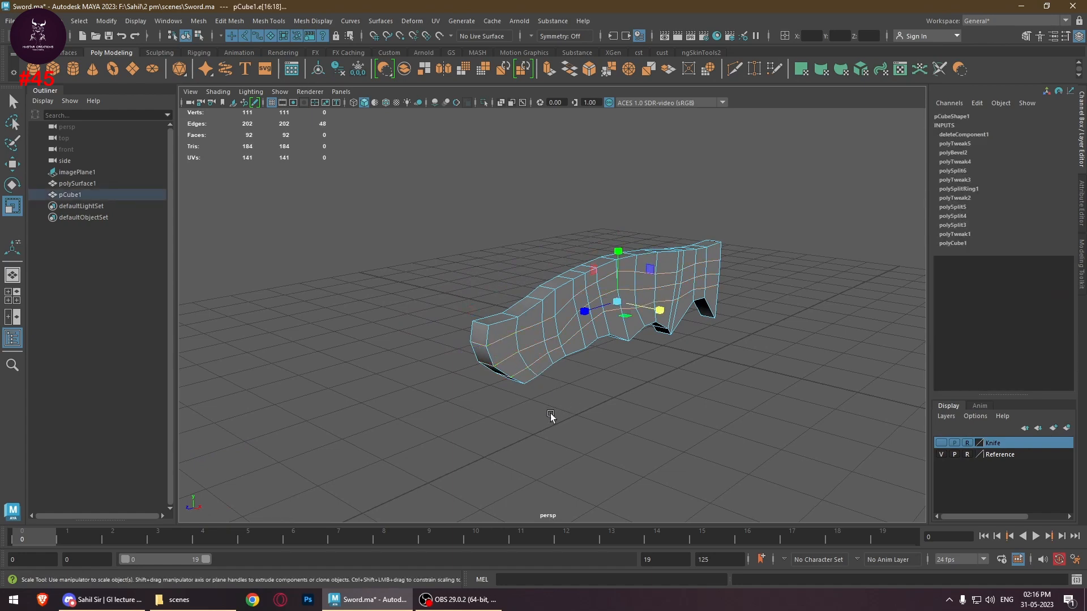
alt+drag(550, 413, 569, 374)
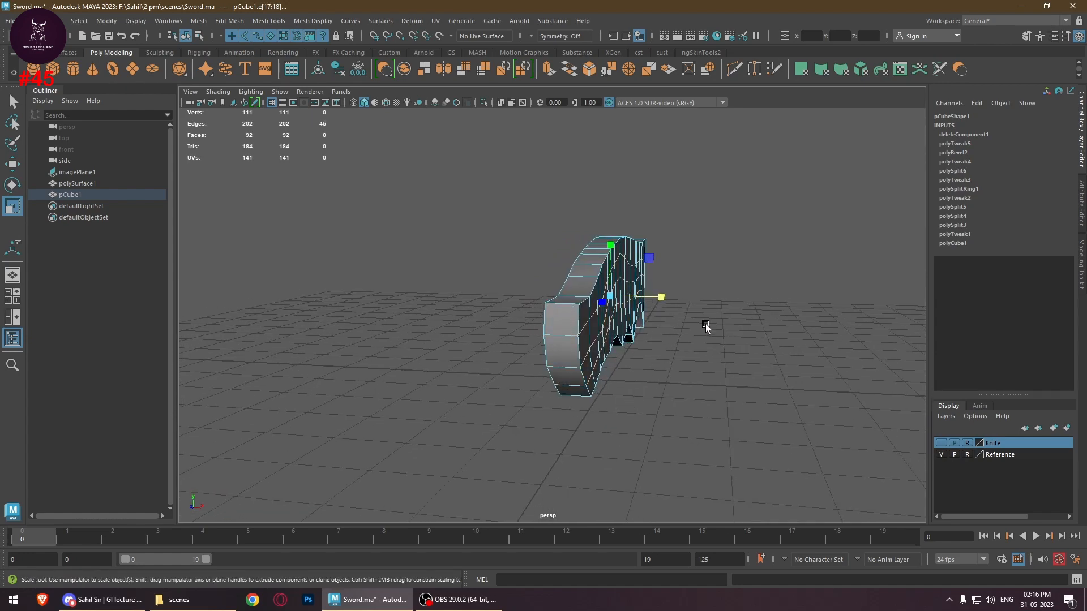
alt+drag(706, 324, 658, 317)
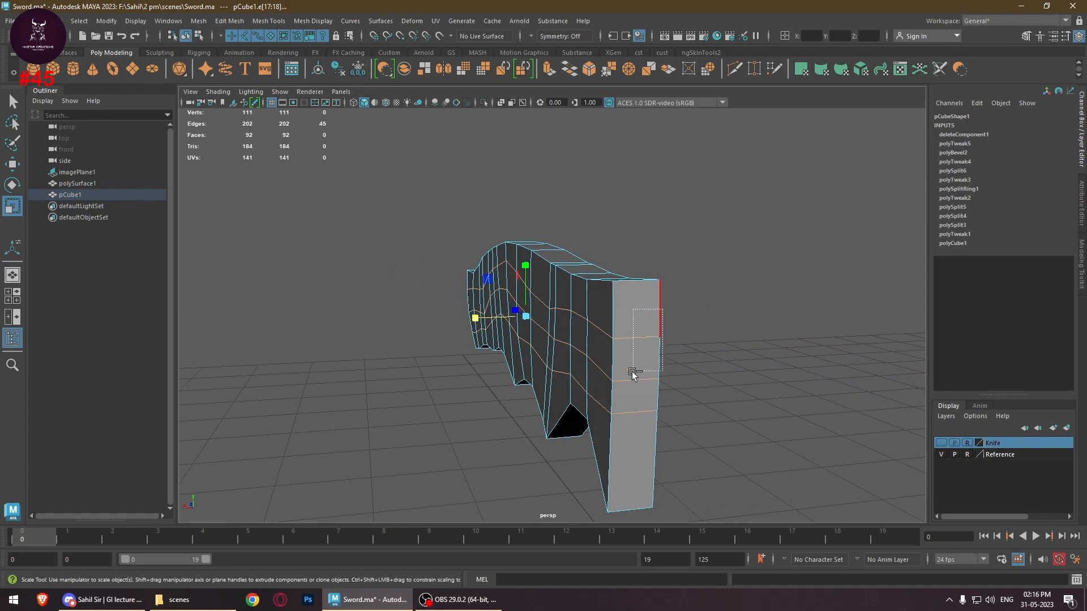
ctrl+drag(633, 375, 709, 440)
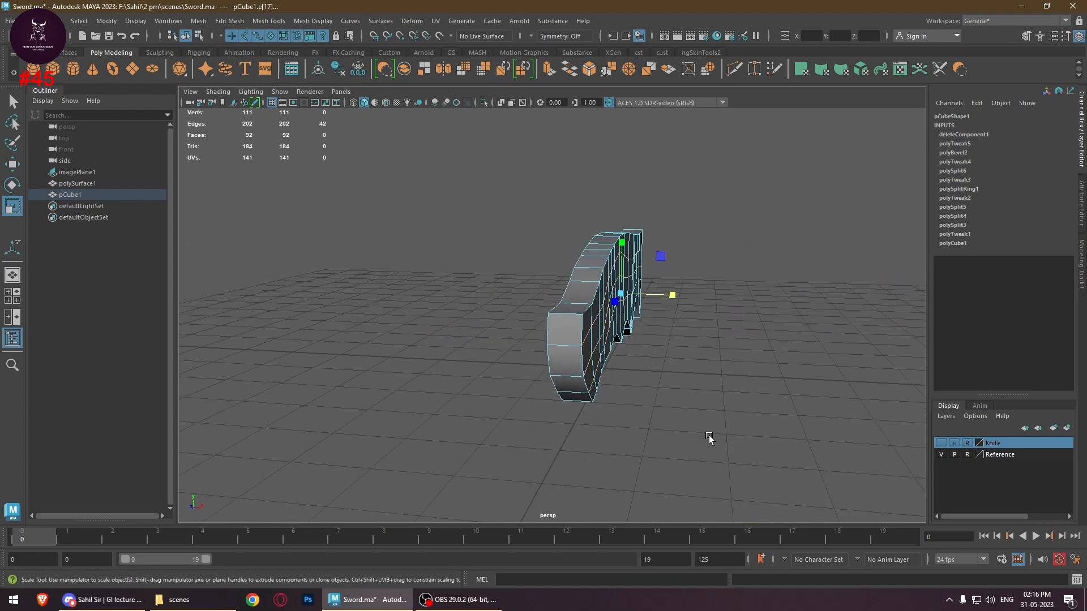
key(w)
drag(664, 299, 669, 299)
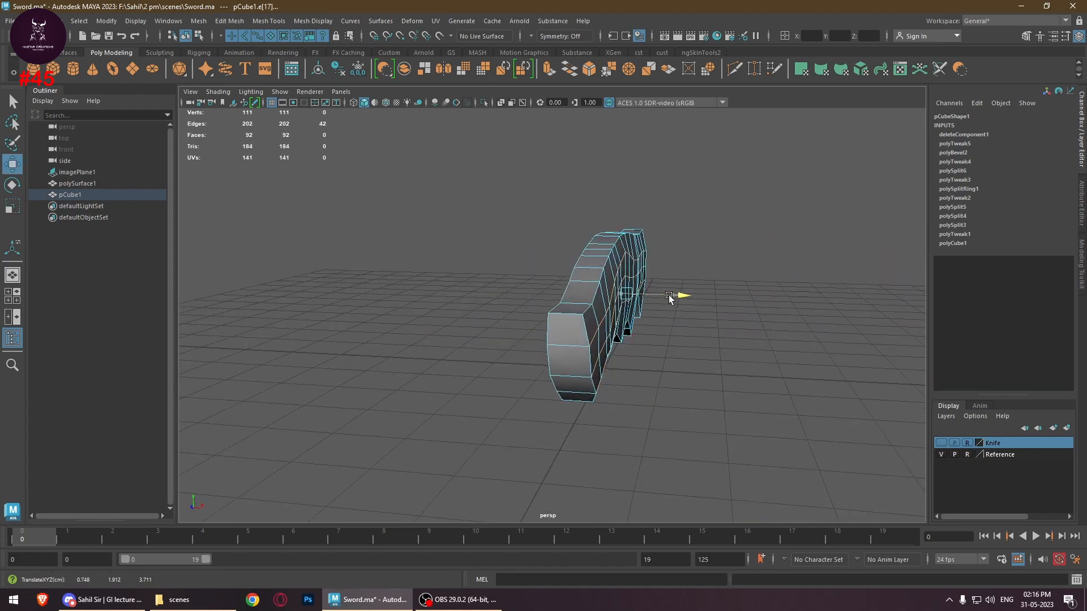
alt+drag(719, 372, 658, 370)
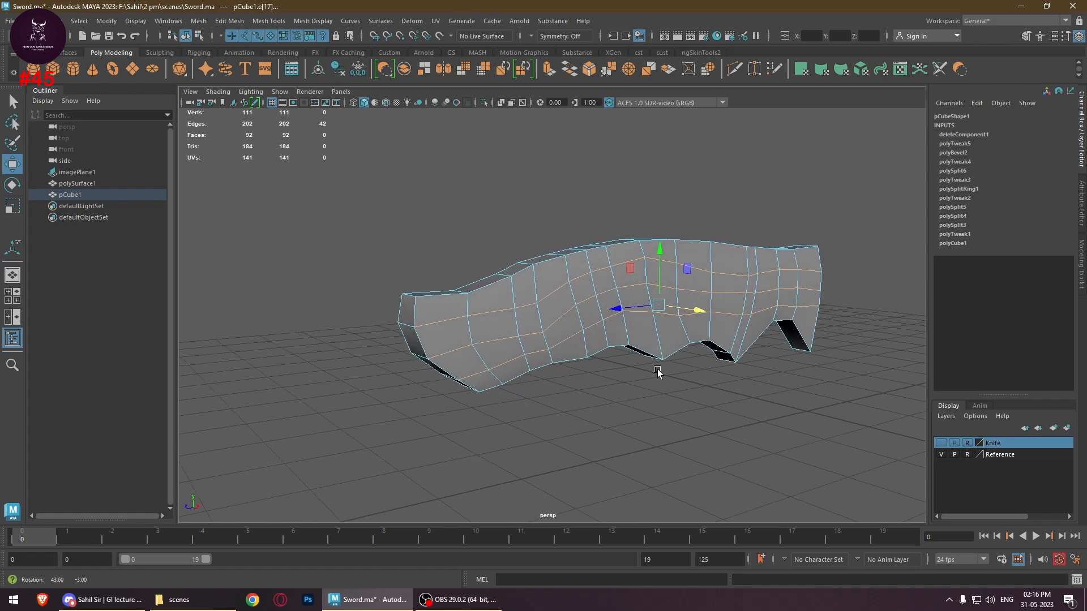
Push only the middle lengthwise edge loop slightly farther outward in X, leaving out its edges across both handle ends
click(568, 413)
double_click(455, 349)
alt+drag(553, 396, 580, 396)
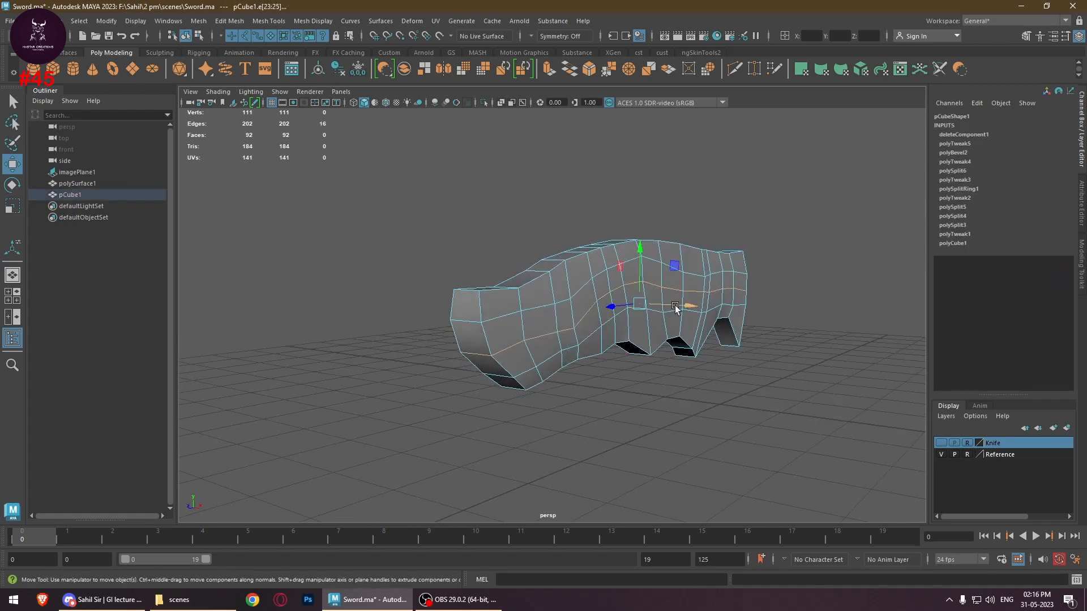
drag(681, 306, 626, 396)
key(ctrl+z)
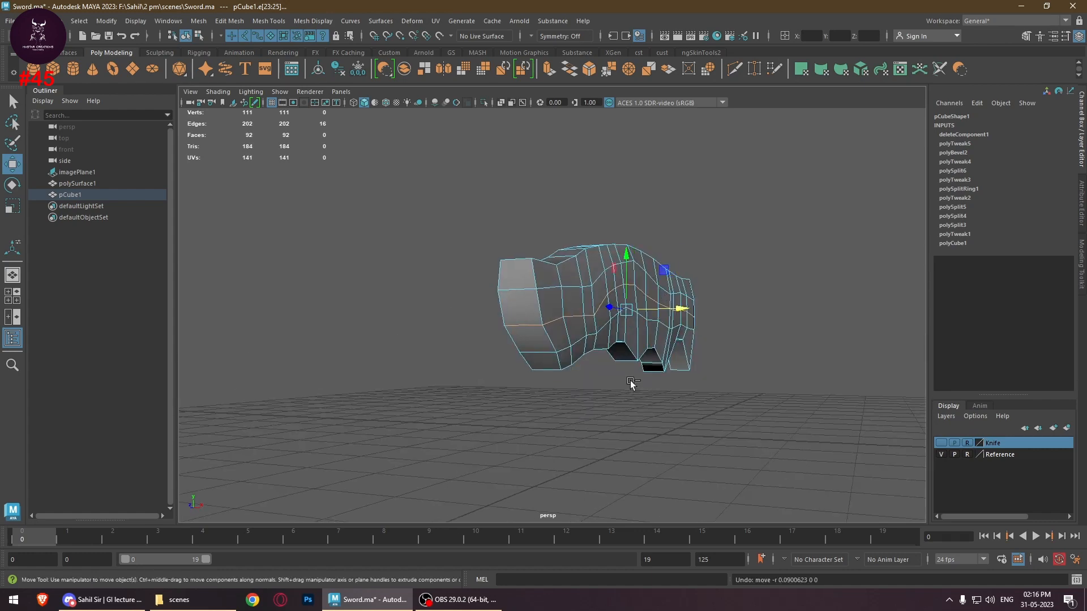
ctrl+click(527, 328)
alt+drag(745, 363, 529, 365)
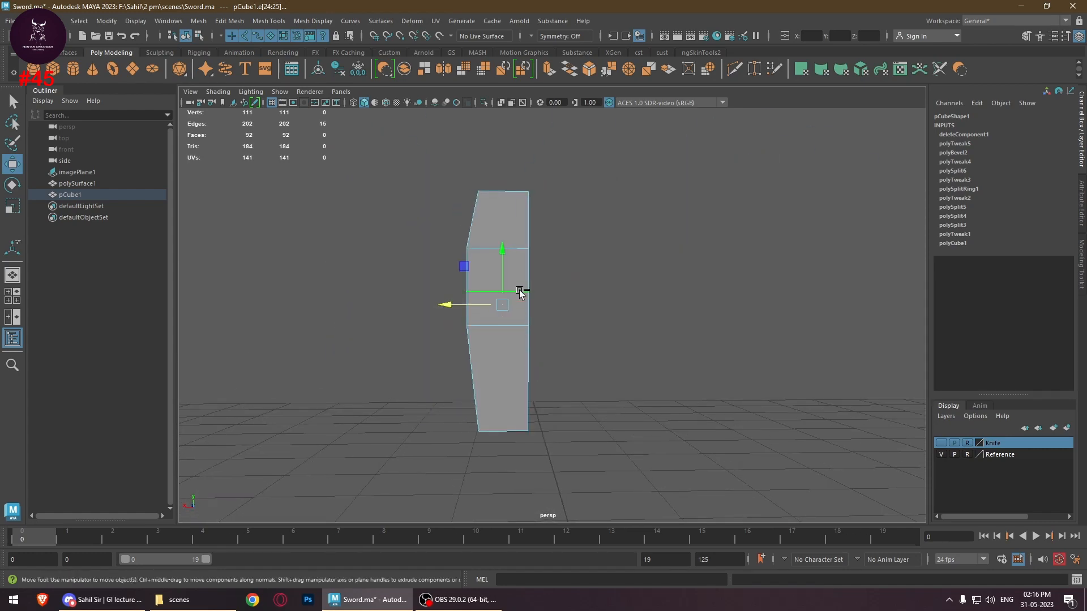
ctrl+click(521, 291)
alt+drag(442, 376, 686, 380)
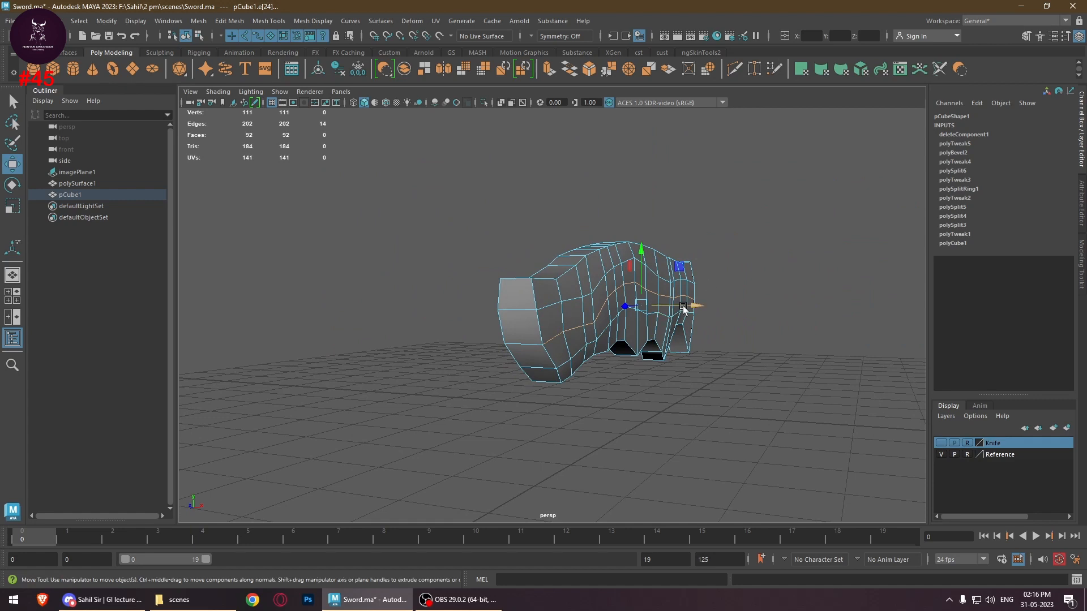
drag(684, 307, 691, 306)
alt+drag(678, 369, 700, 399)
drag(692, 288, 692, 287)
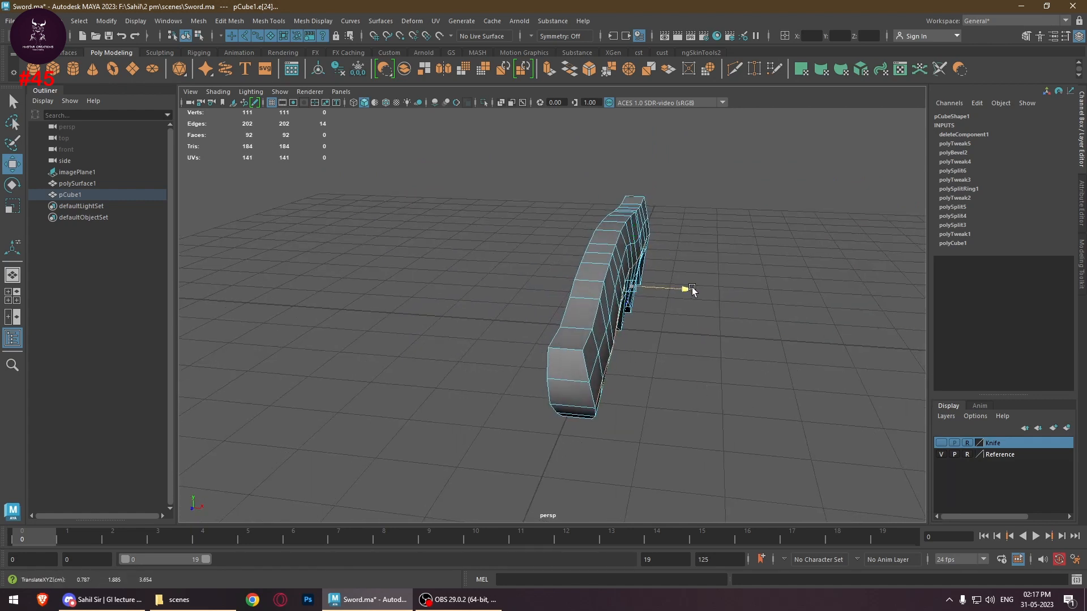
Return to object mode and inspect the handle's rounded side without its wireframe
click(745, 327)
right_drag(745, 265, 794, 250)
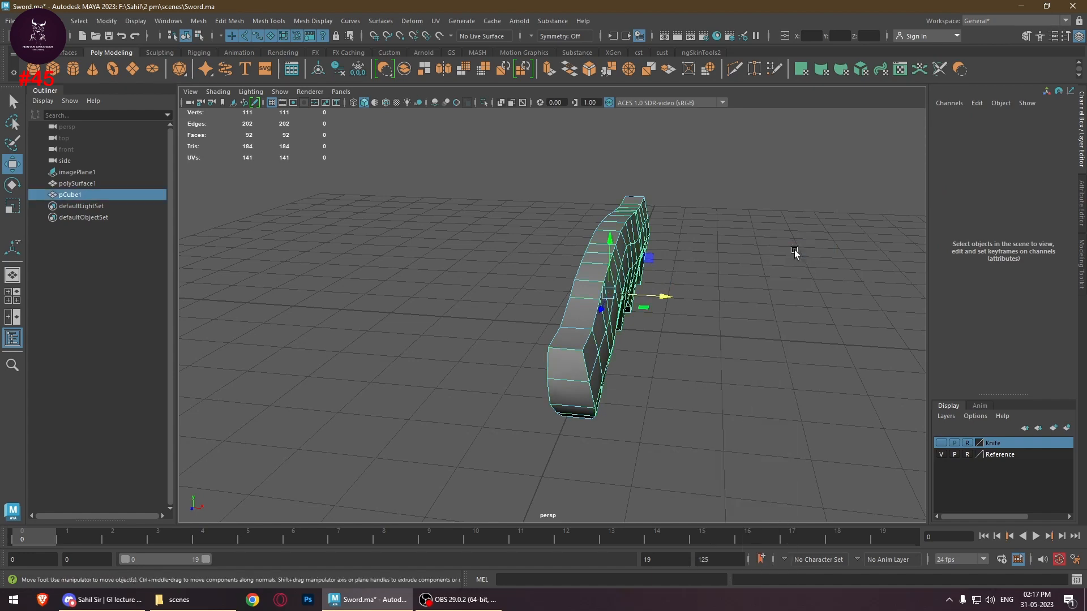
click(753, 323)
alt+drag(751, 323, 619, 331)
key(1)
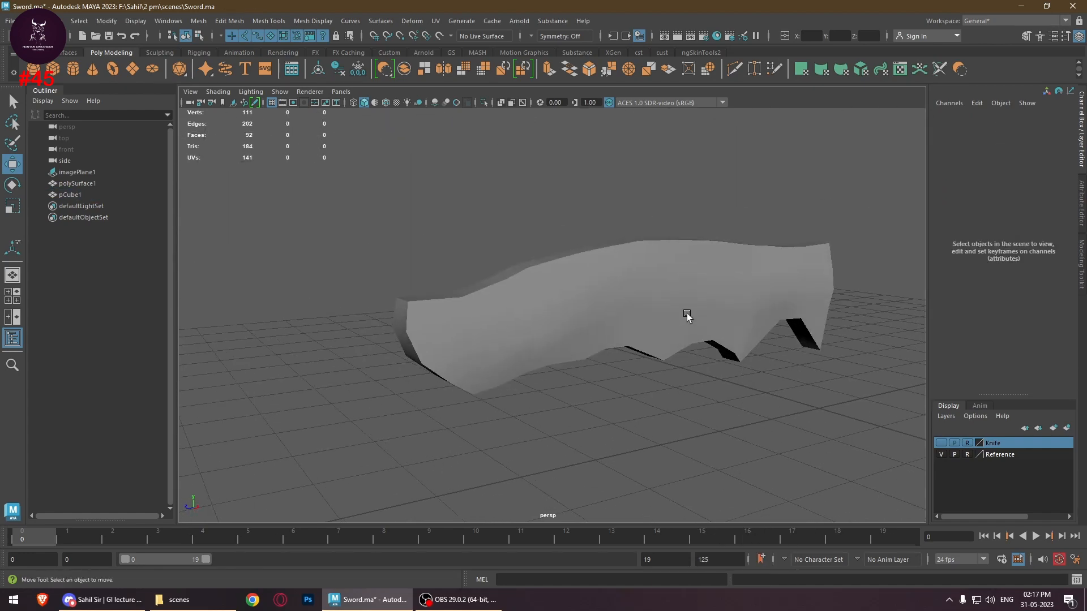
Extrude the gold ring's face strip beside the pommel, including its top and bottom faces, with a thickness of 0.05
click(666, 320)
key(space)
key(space)
scroll(591, 436, up, 6)
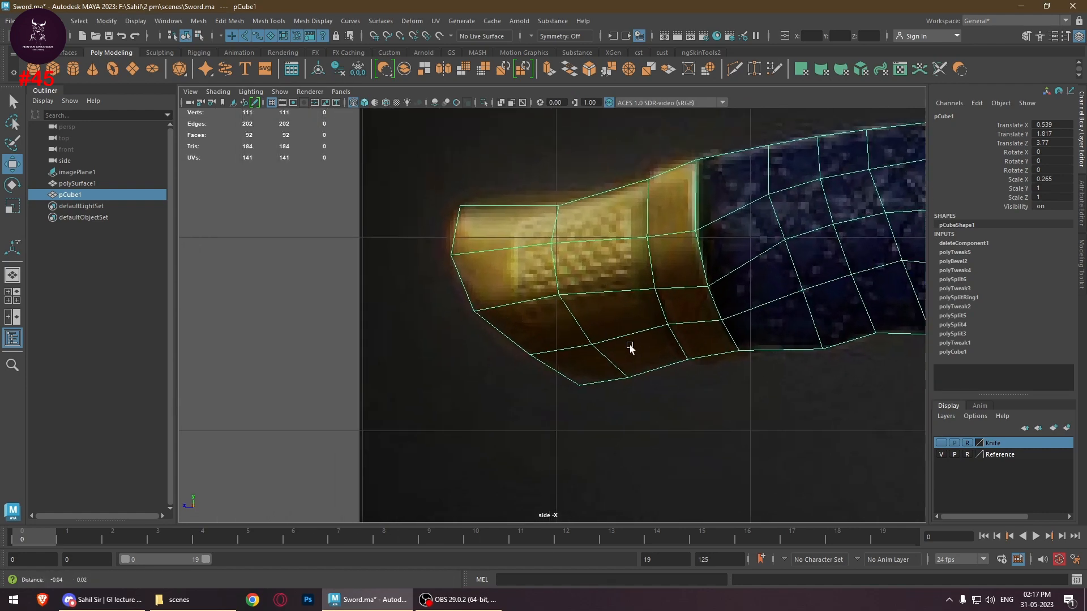
alt+middle_drag(629, 345, 656, 374)
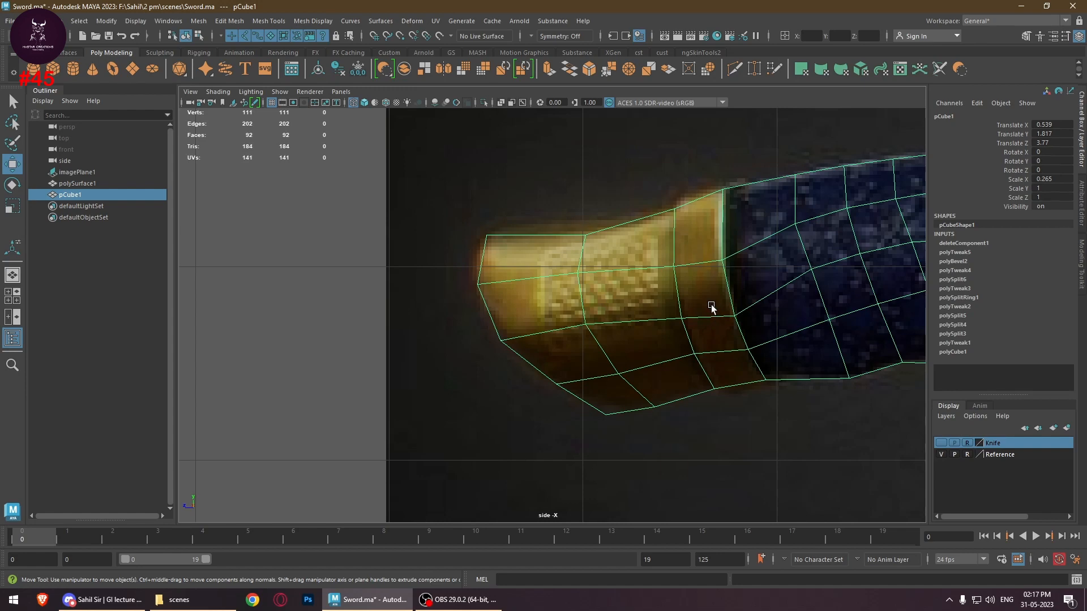
mouse_move(704, 250)
right_down()
mouse_move(676, 236)
mouse_move(705, 259)
right_up()
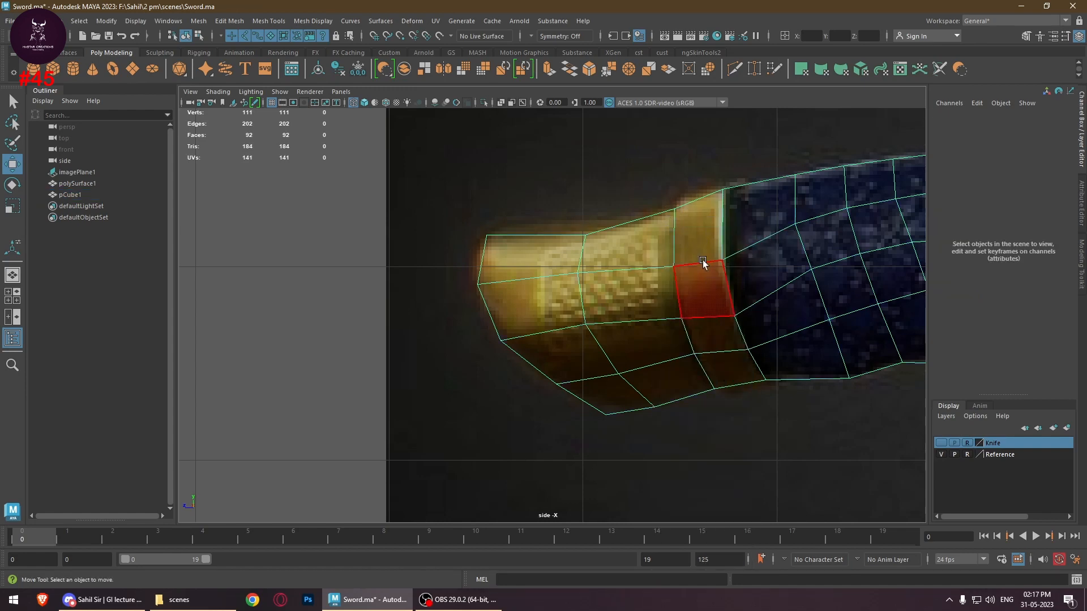
double_click(701, 236)
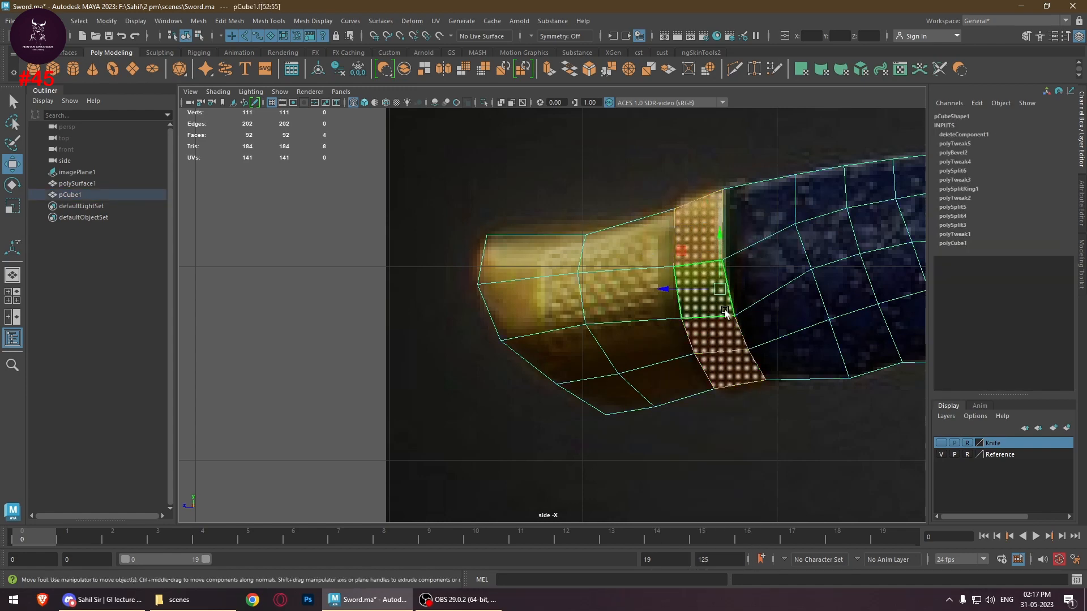
key(space)
key(space)
scroll(672, 205, up, 3)
alt+drag(646, 285, 702, 326)
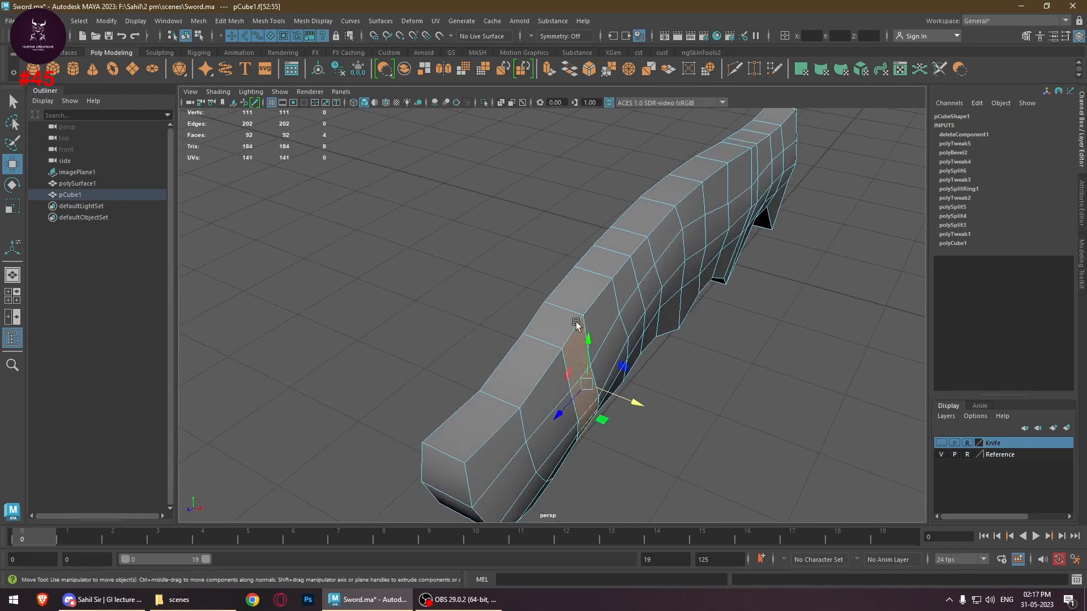
shift+click(566, 320)
alt+drag(566, 320, 538, 233)
shift+click(538, 233)
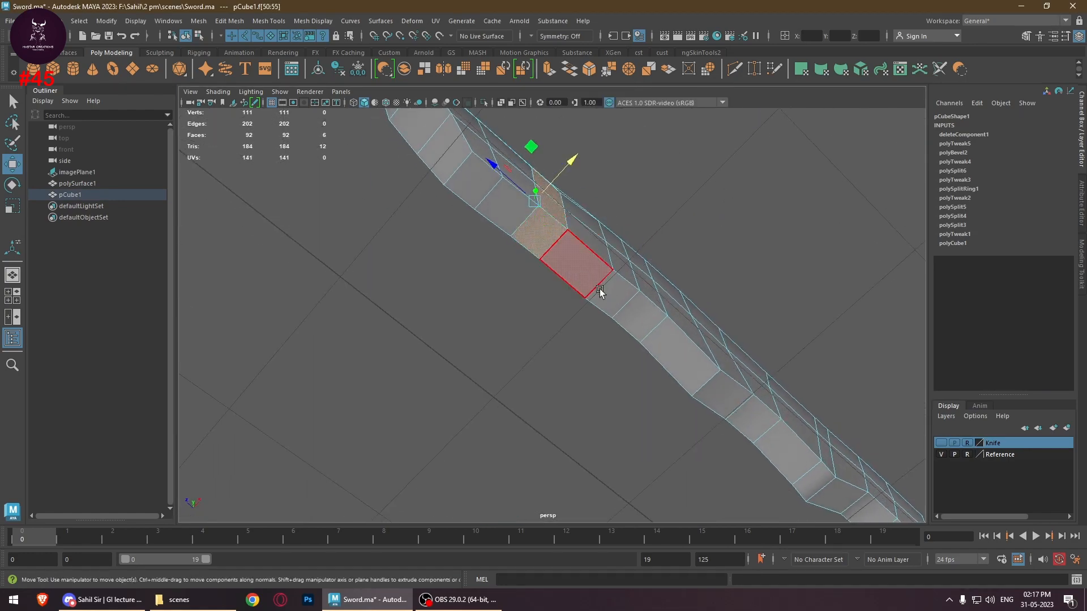
alt+drag(599, 289, 633, 311)
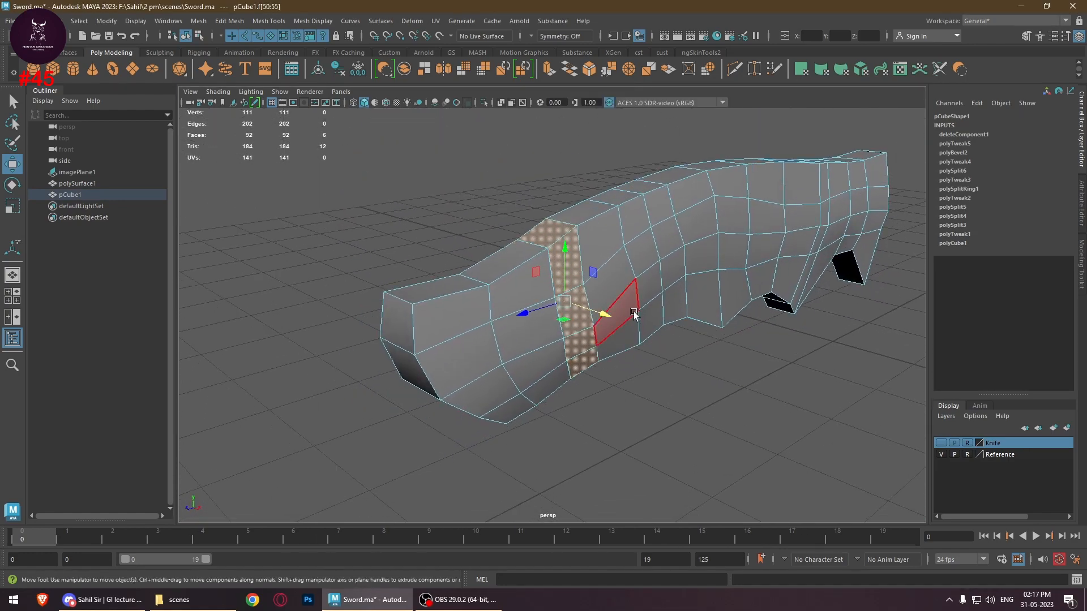
key(ctrl+e)
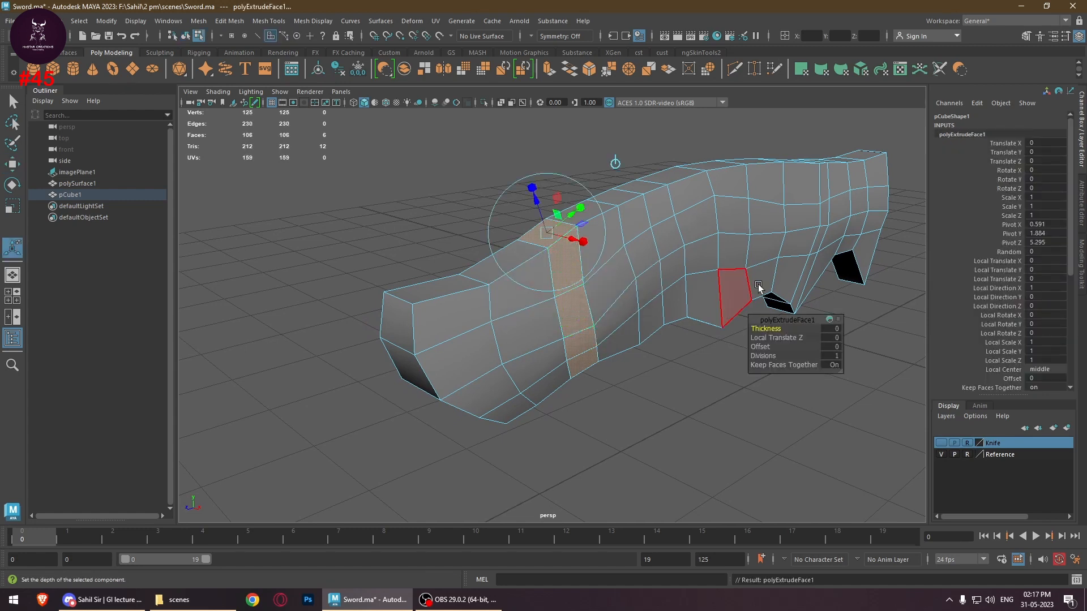
drag(551, 211, 521, 283)
key(ctrl+z)
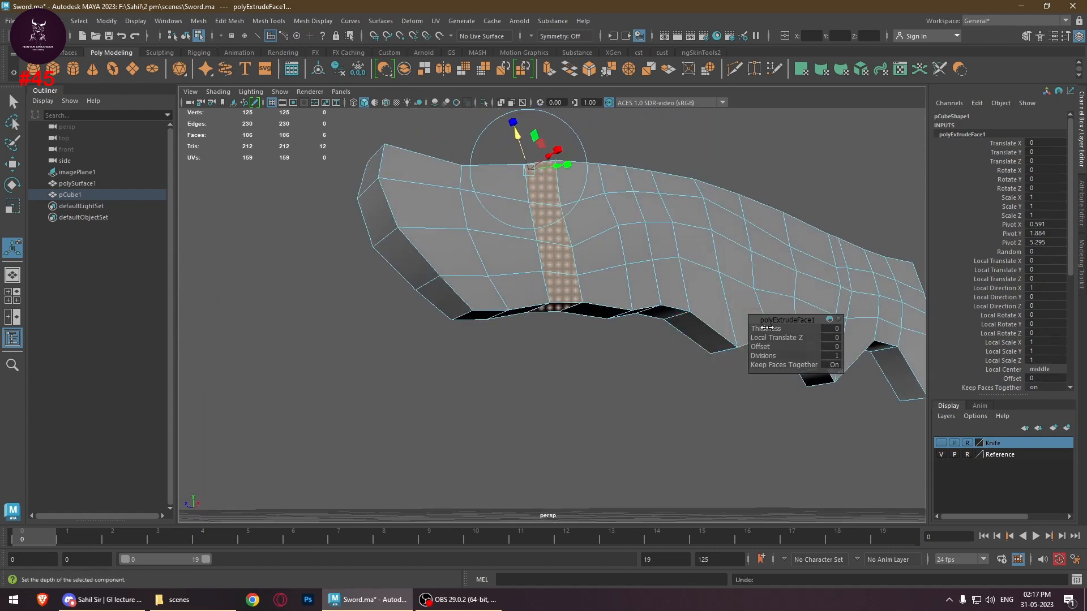
drag(765, 329, 771, 331)
key(ctrl+z)
mouse_move(768, 329)
mouse_down()
mouse_move(790, 337)
mouse_move(773, 332)
mouse_up()
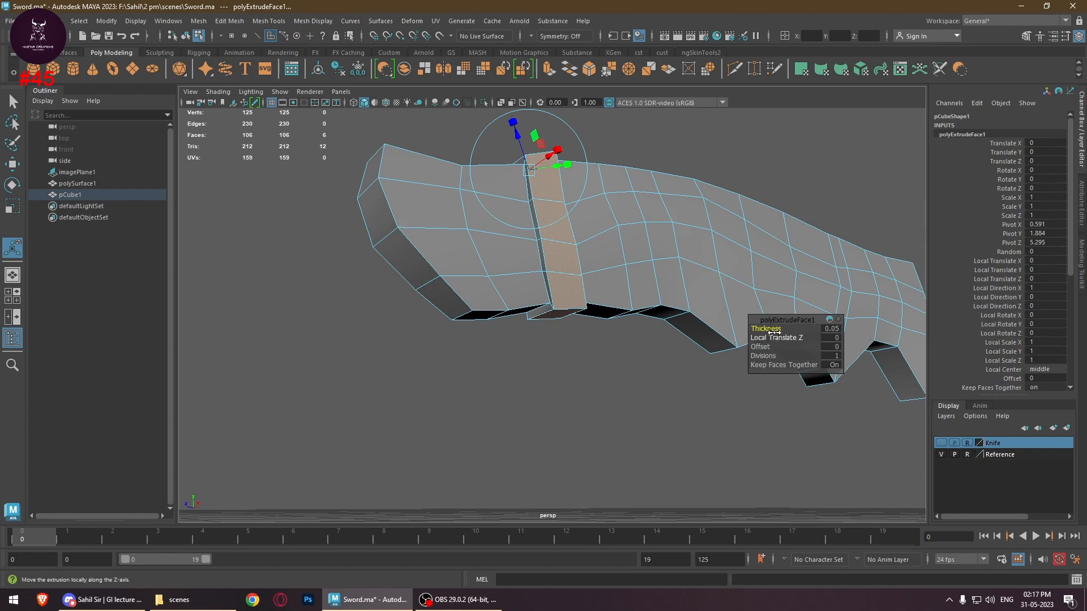
Examine the extruded ring in perspective and against the side-view reference around the pommel
mouse_move(590, 376)
alt+mouse_down()
mouse_move(638, 376)
mouse_move(643, 393)
mouse_move(594, 396)
alt+mouse_up()
click(610, 395)
key(space)
key(space)
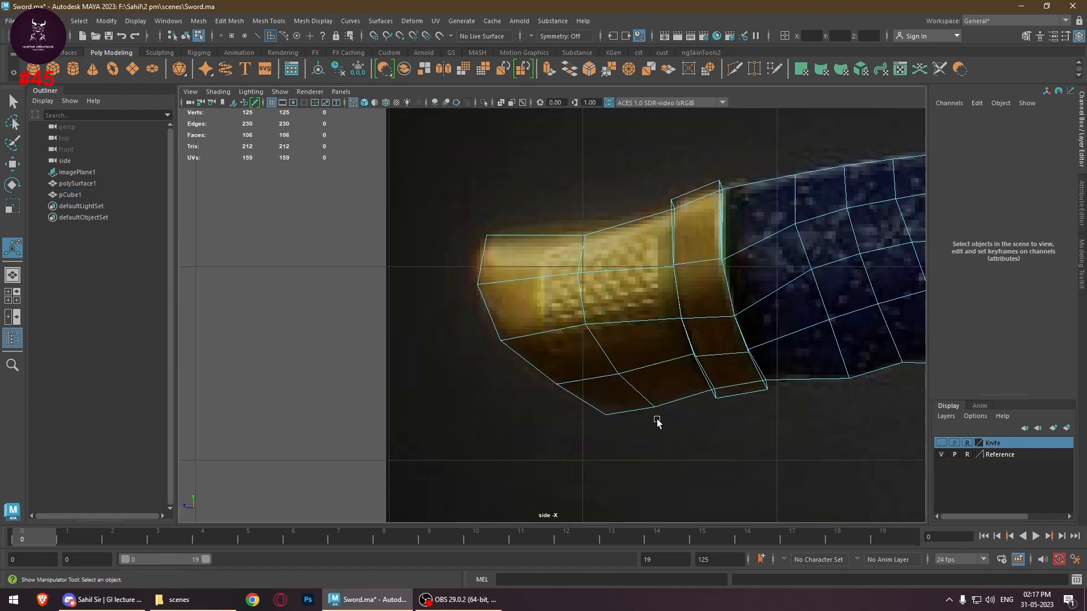
alt+middle_drag(579, 389, 650, 384)
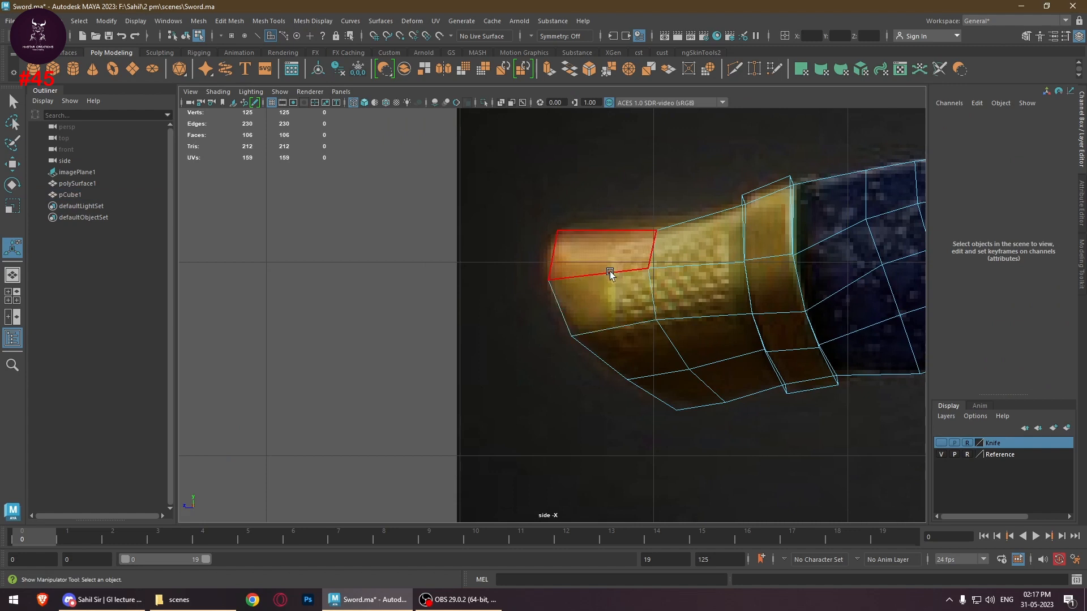
Cut a new edge loop around the pommel at the border between its smooth end band and the textured section
right_click(679, 265)
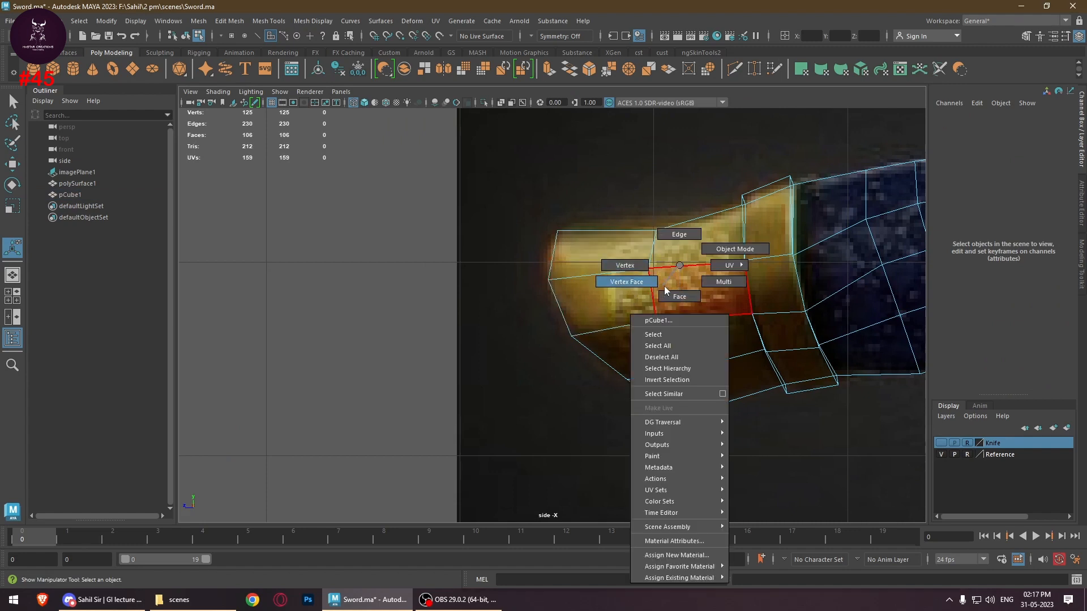
shift+right_drag(685, 274, 596, 252)
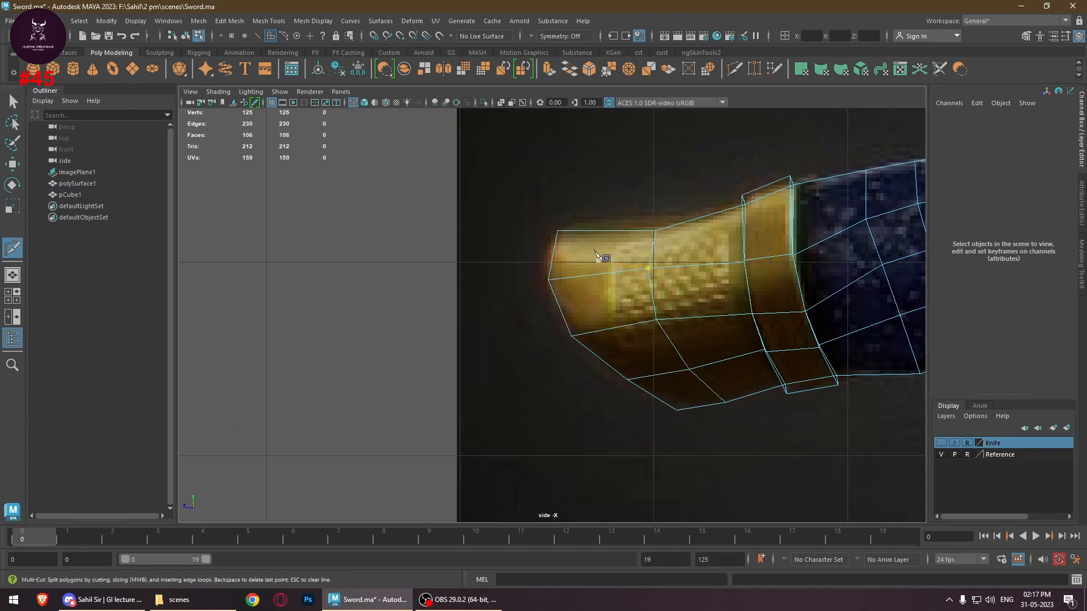
click(609, 232)
key(Return)
key(space)
key(space)
Extrude the face strip at the pommel's outer end, including its top and bottom faces, with a thickness of 0.05
right_drag(655, 265, 648, 293)
key(w)
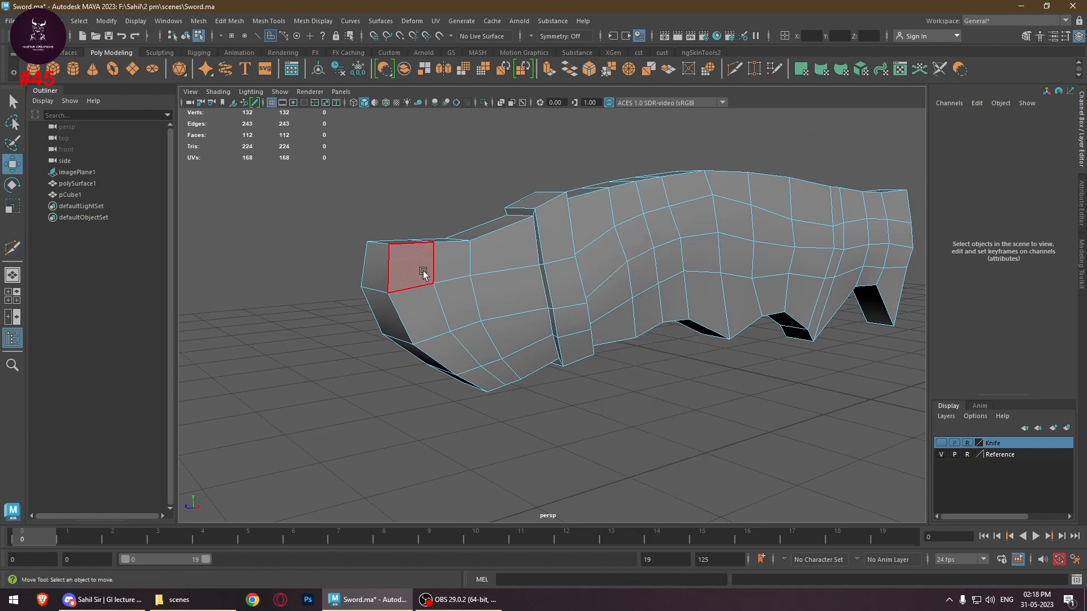
alt+drag(423, 271, 451, 260)
click(451, 260)
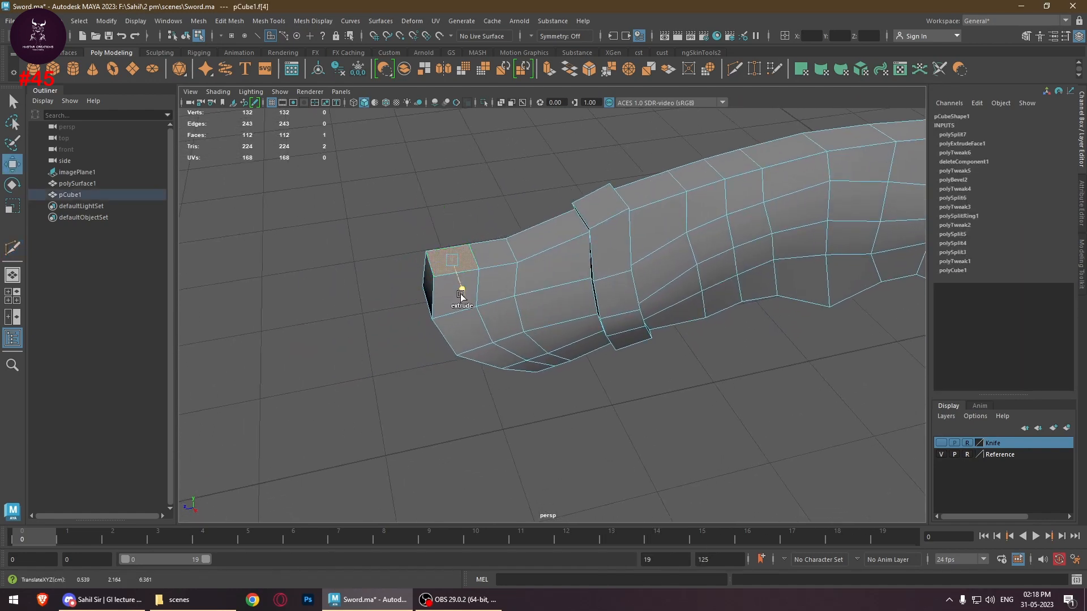
shift+click(453, 293)
shift+click(470, 336)
shift+click(490, 358)
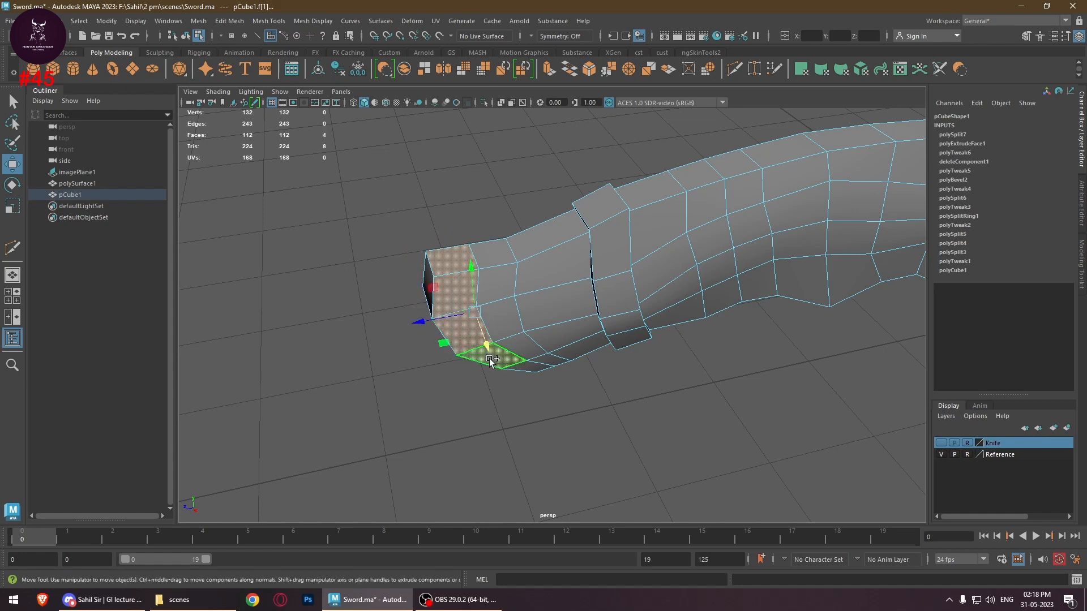
shift+click(489, 358)
alt+drag(491, 357, 544, 342)
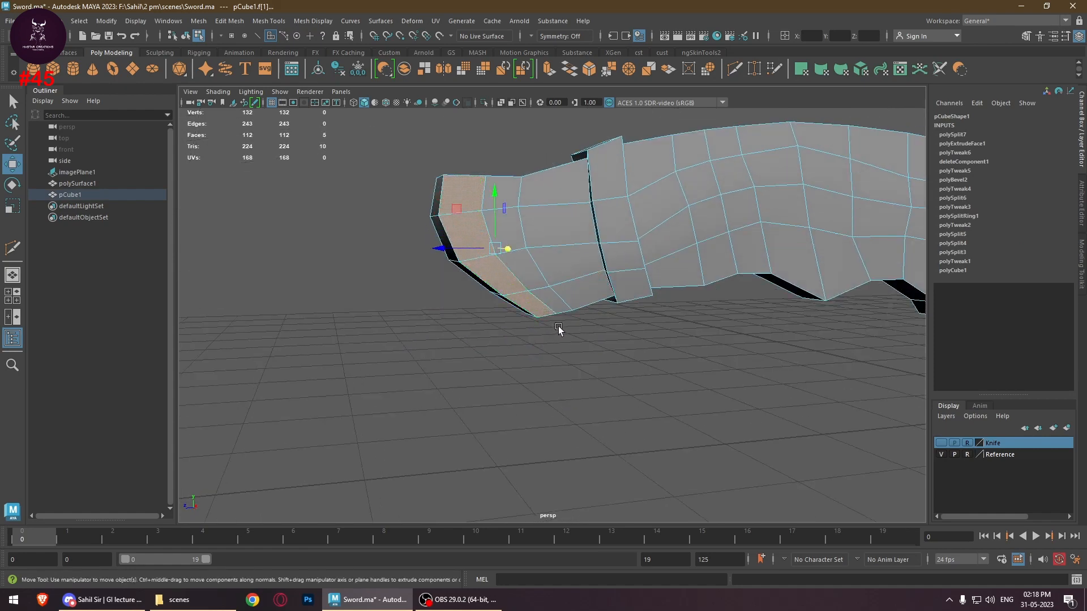
key(ctrl+e)
alt+drag(546, 300, 764, 327)
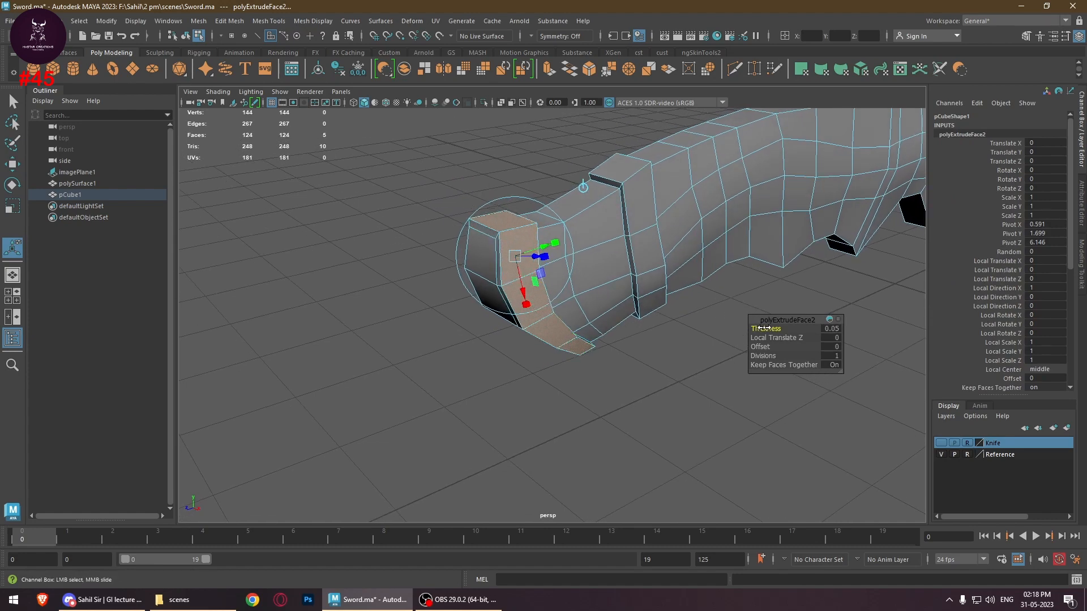
click(497, 389)
alt+drag(497, 388, 514, 369)
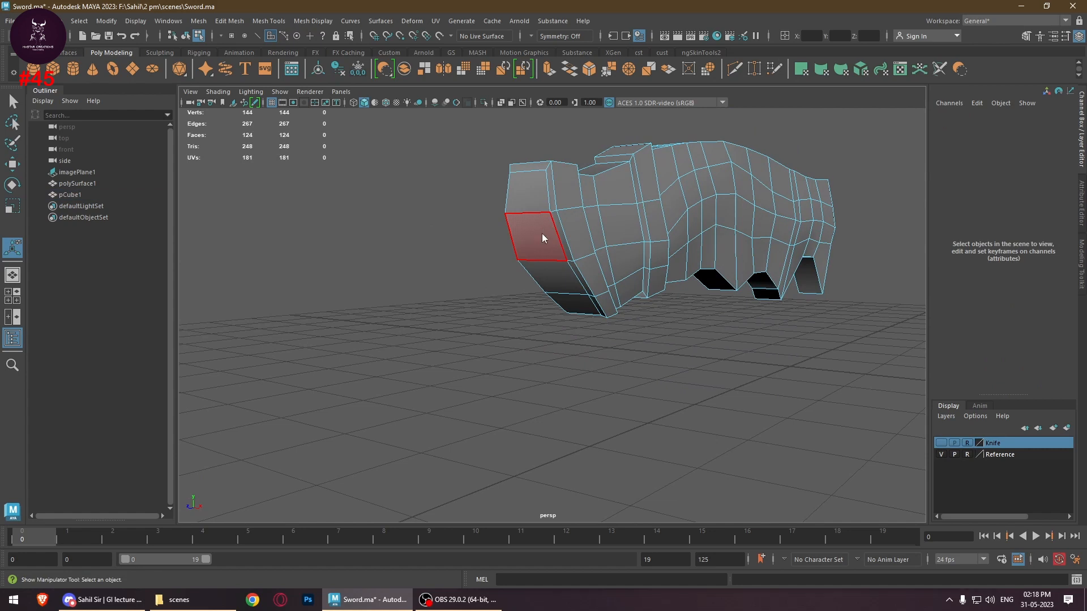
Push the three inner crosswise edges on the pommel's end face slightly outward along Z
right_drag(542, 233, 529, 209)
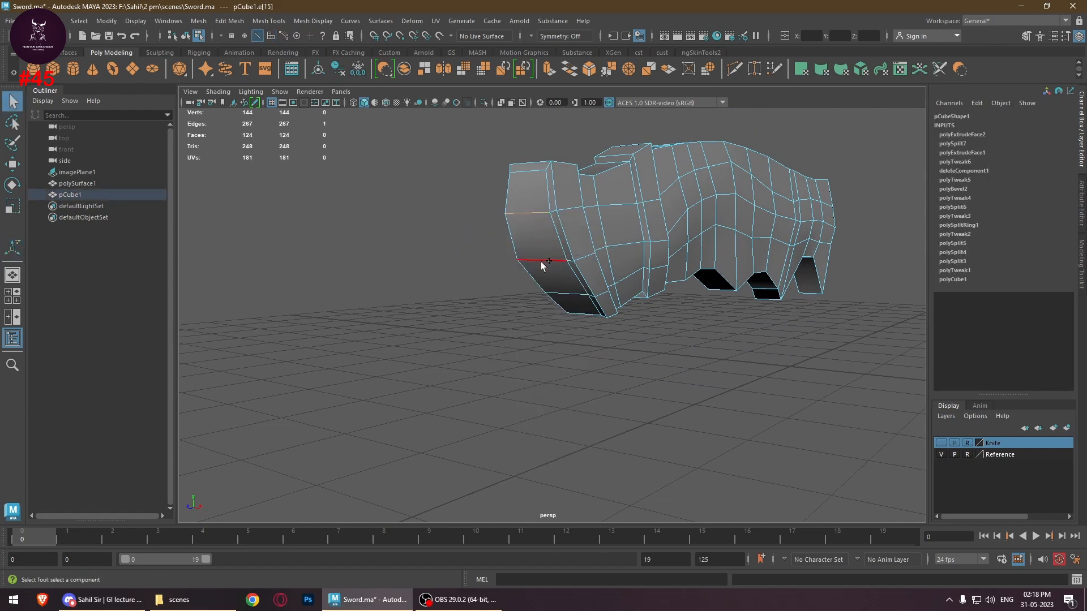
click(560, 291)
key(f)
key(w)
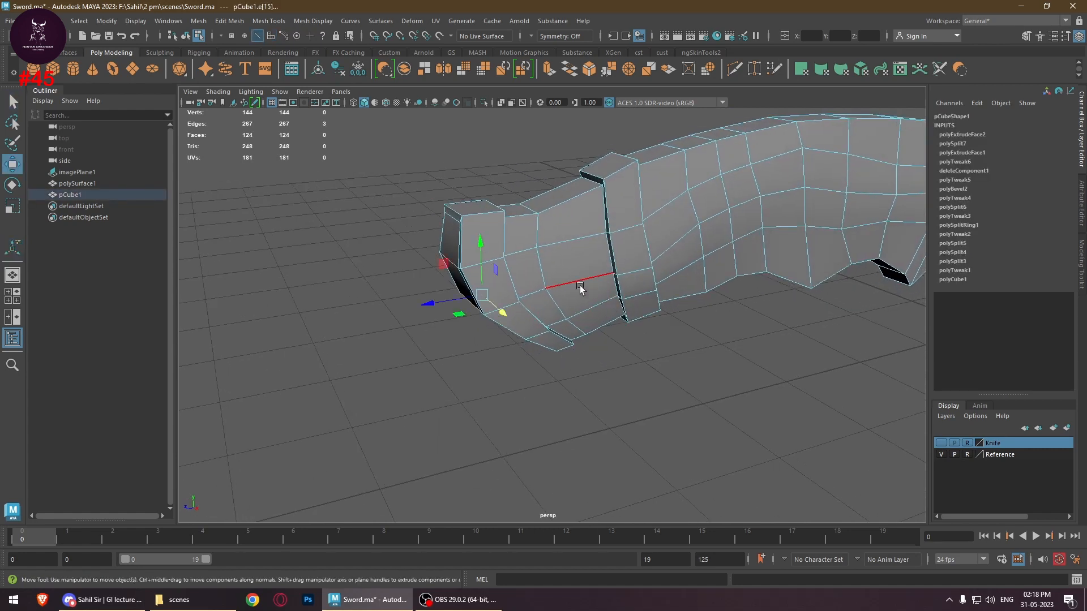
drag(437, 298, 429, 303)
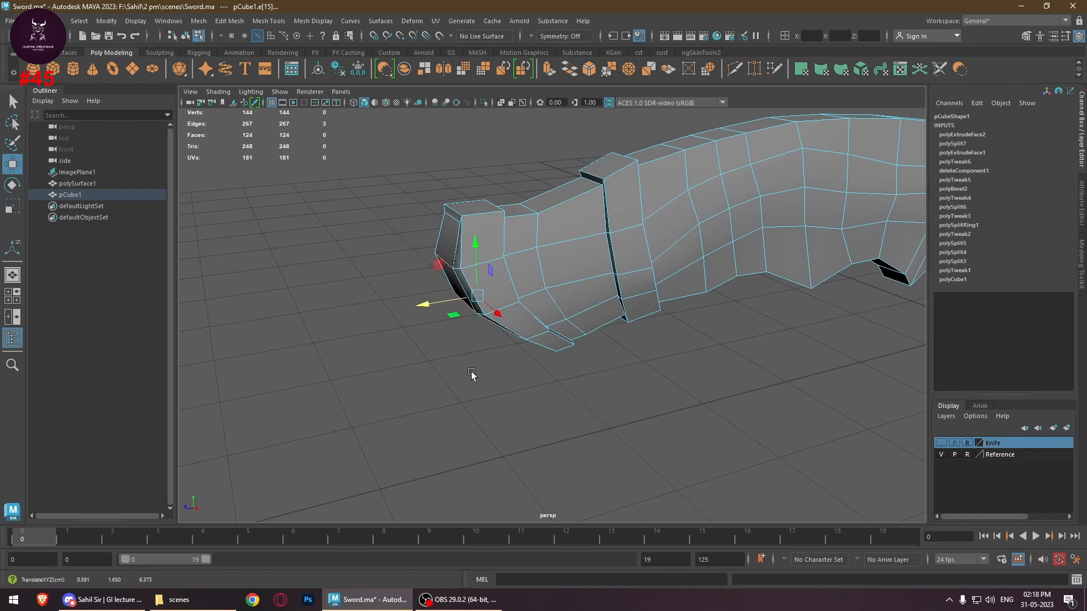
Shift only the middle crosswise edge of the pommel's end face slightly back toward the handle along Z
alt+drag(471, 375, 486, 296)
click(482, 233)
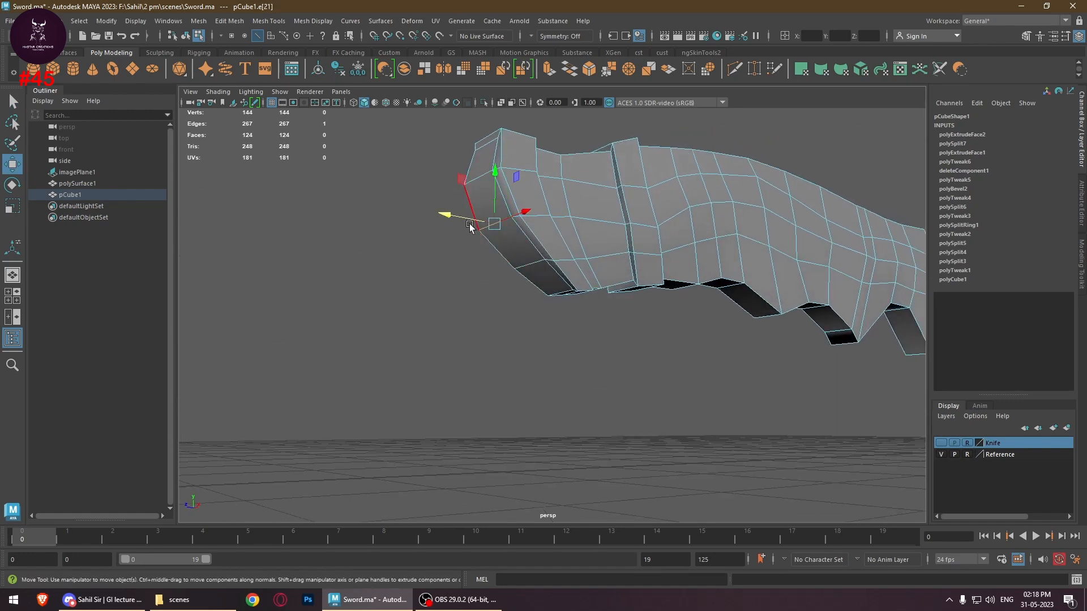
alt+drag(483, 233, 447, 340)
alt+drag(529, 433, 567, 351)
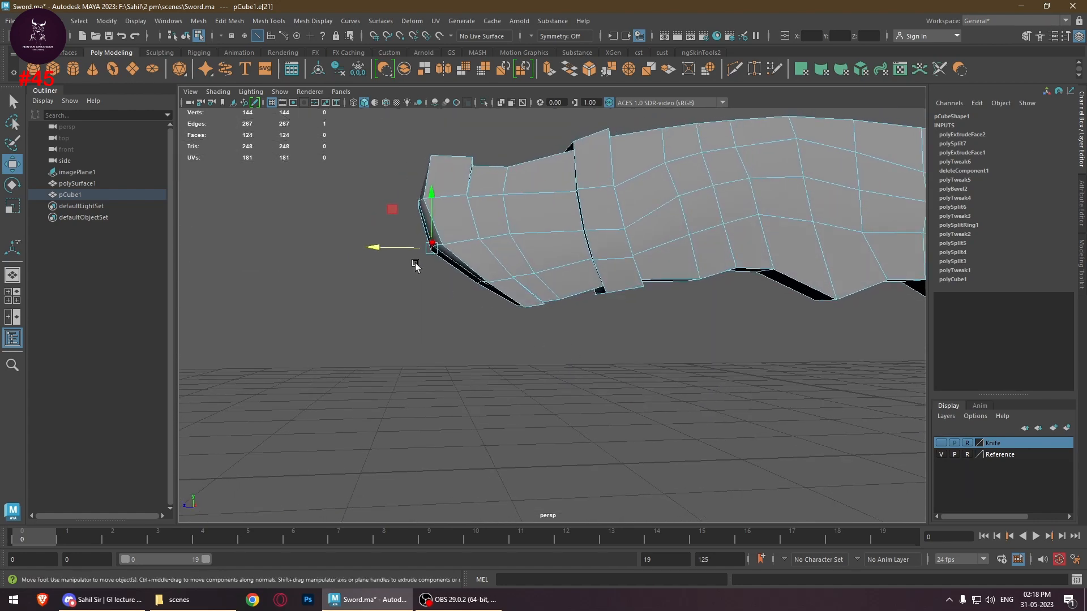
drag(400, 249, 406, 251)
alt+drag(513, 277, 626, 315)
Compare the handle's wireframe with the side-view reference from the pommel along the grip to the guard and its hook
key(space)
key(space)
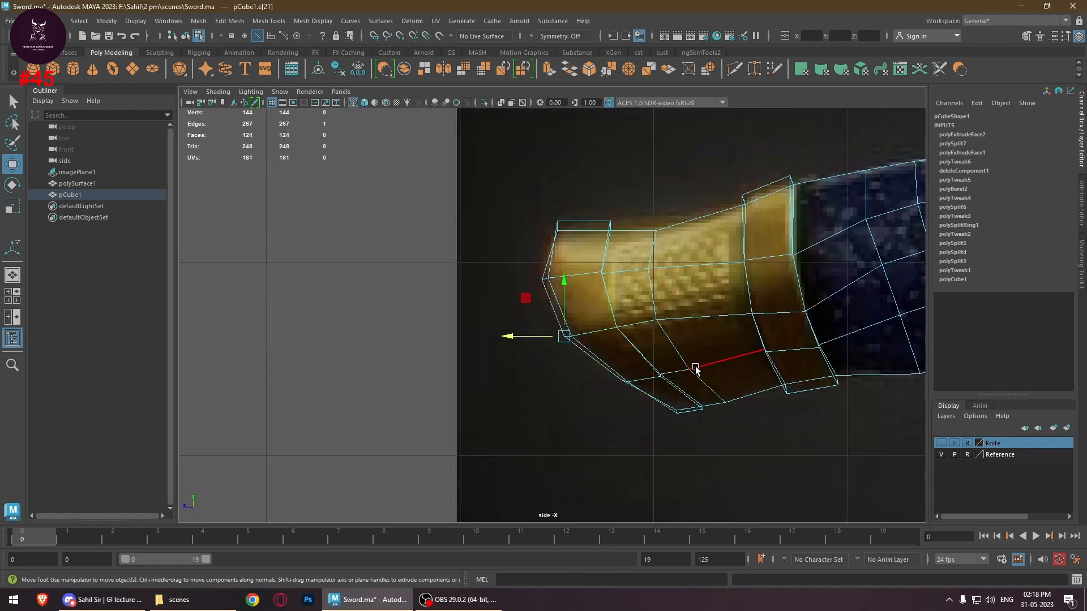
scroll(697, 369, up, 8)
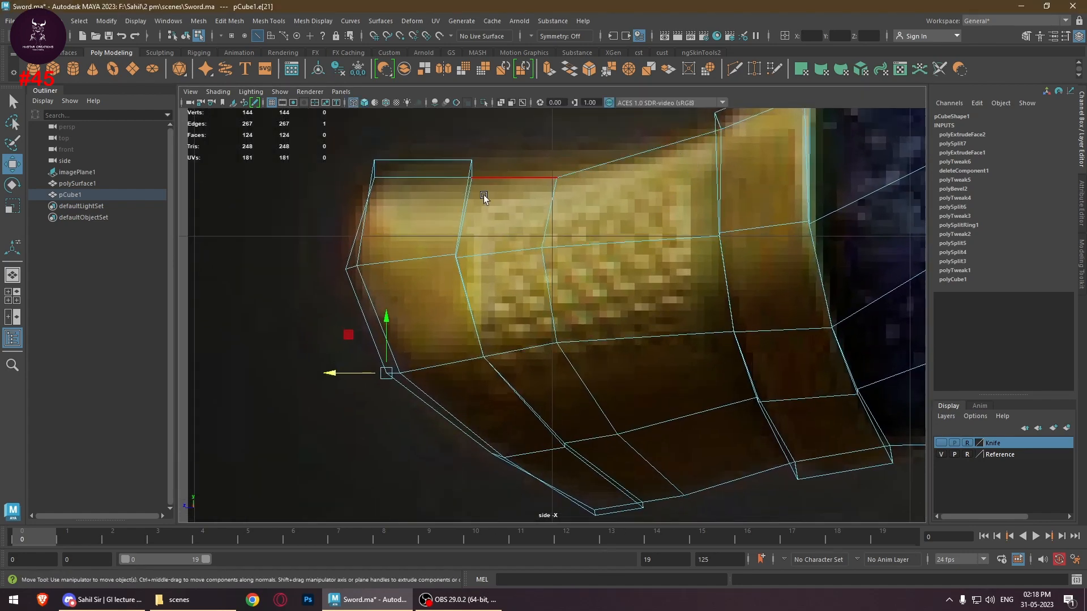
scroll(735, 351, down, 6)
scroll(636, 365, up, 2)
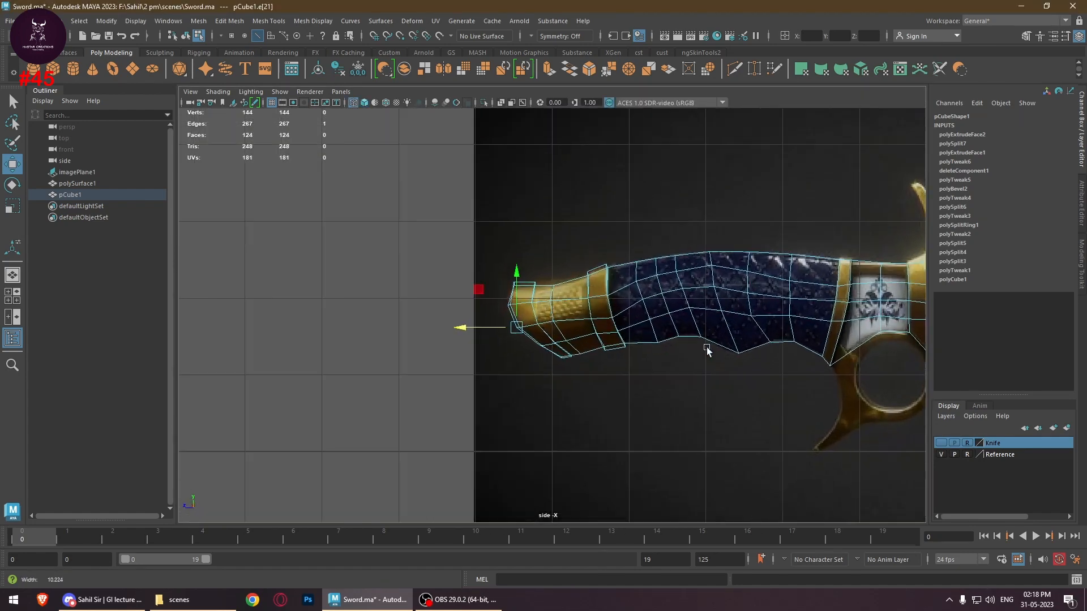
scroll(636, 365, down, 2)
scroll(605, 298, up, 5)
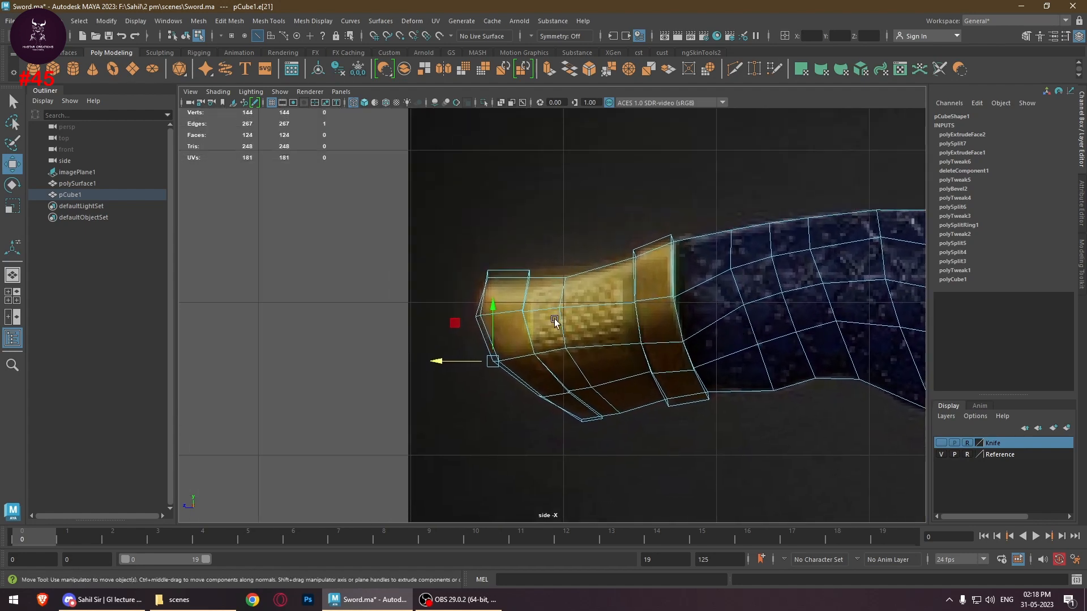
scroll(749, 367, down, 5)
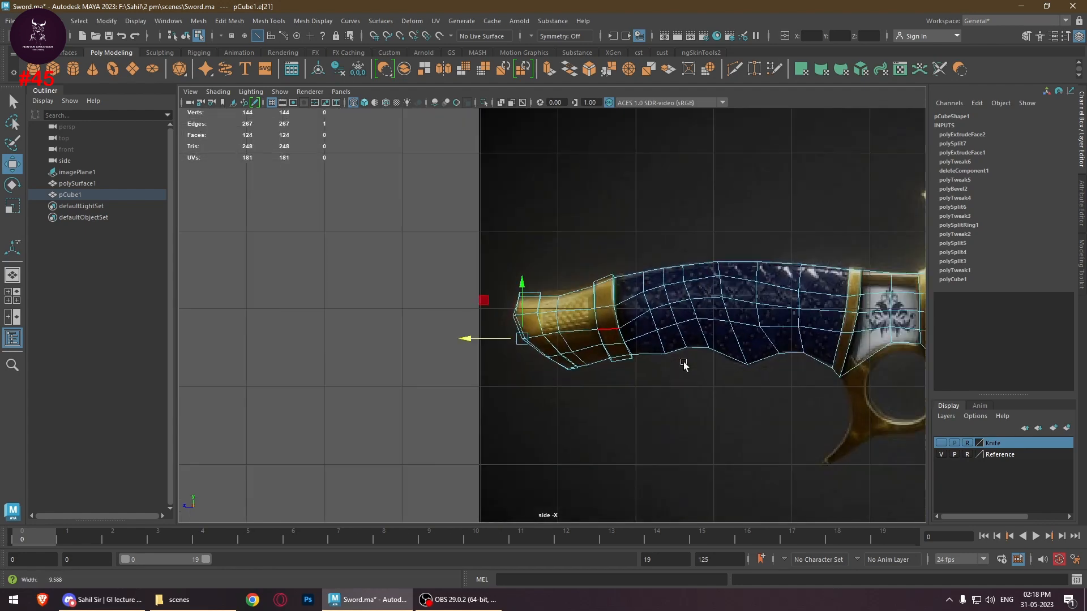
scroll(513, 361, up, 4)
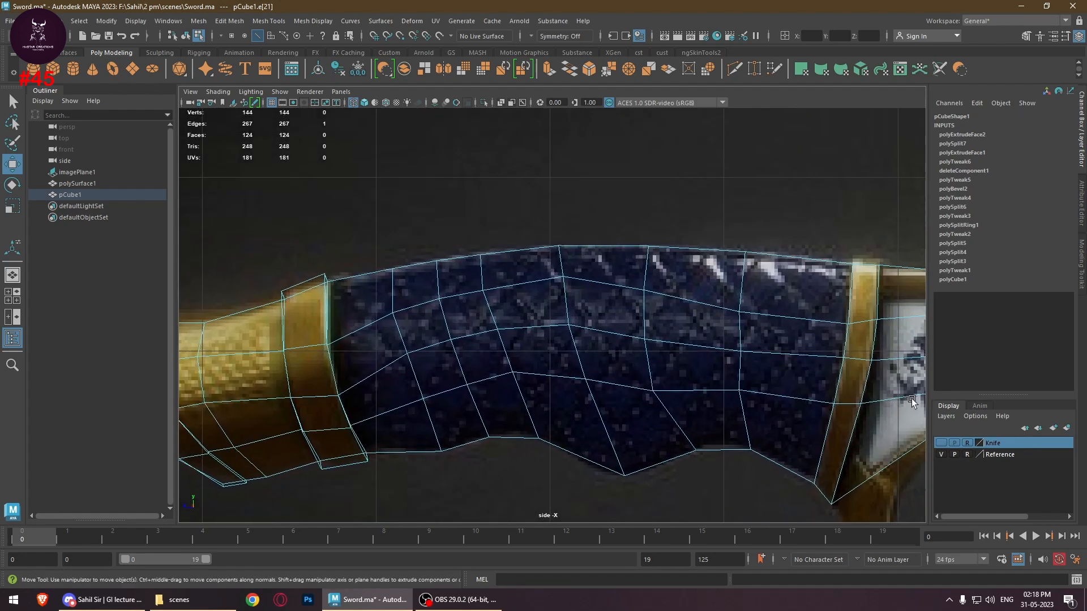
scroll(757, 347, down, 3)
scroll(714, 314, up, 3)
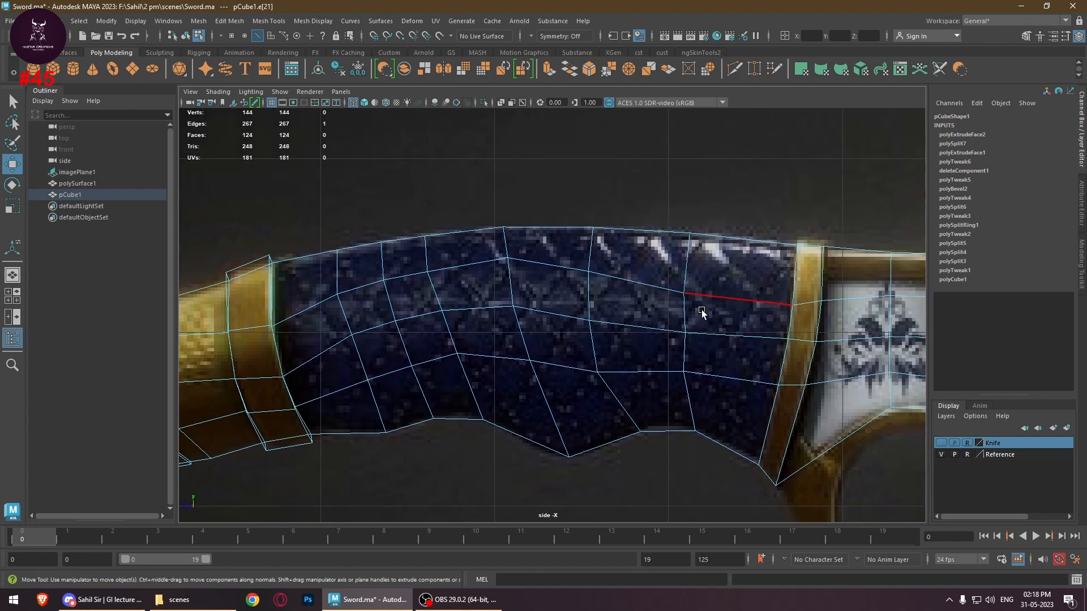
alt+middle_drag(701, 311, 648, 308)
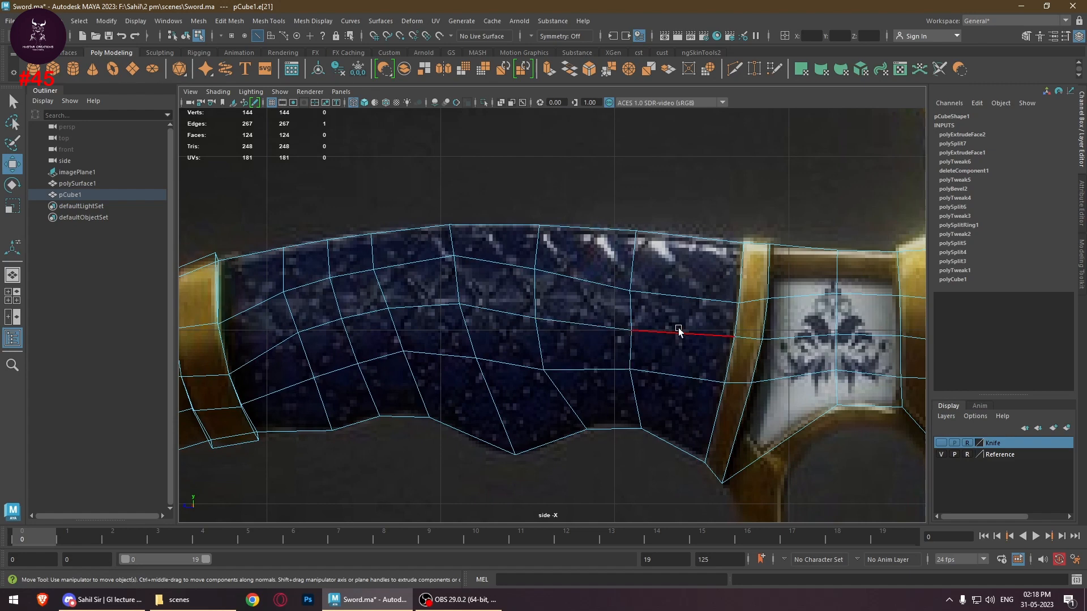
scroll(670, 317, down, 3)
scroll(655, 321, up, 3)
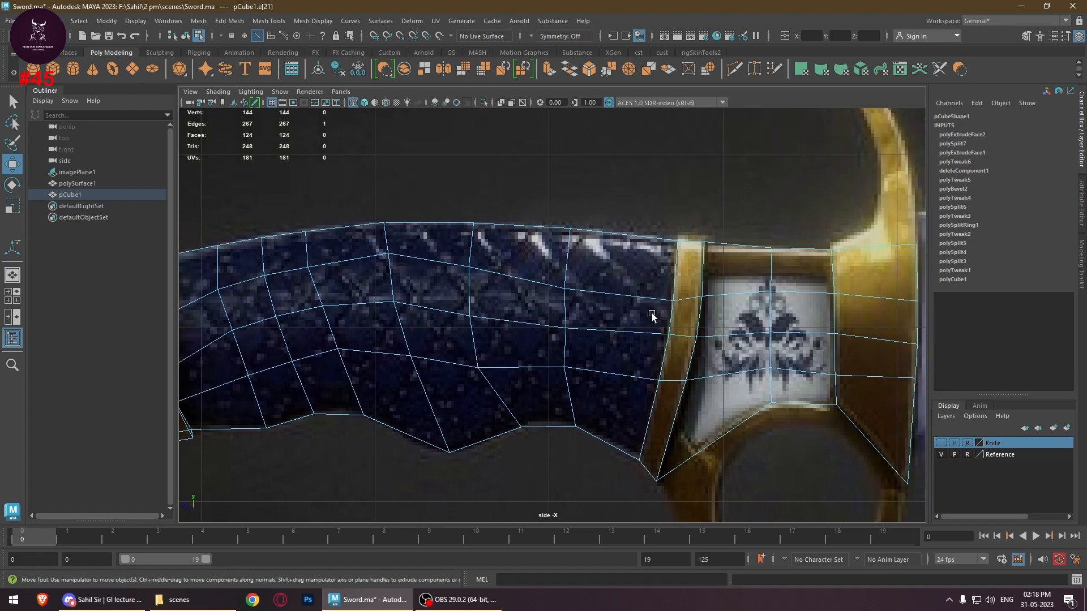
alt+middle_drag(651, 314, 517, 299)
alt+middle_drag(568, 364, 528, 325)
alt+middle_drag(534, 385, 541, 331)
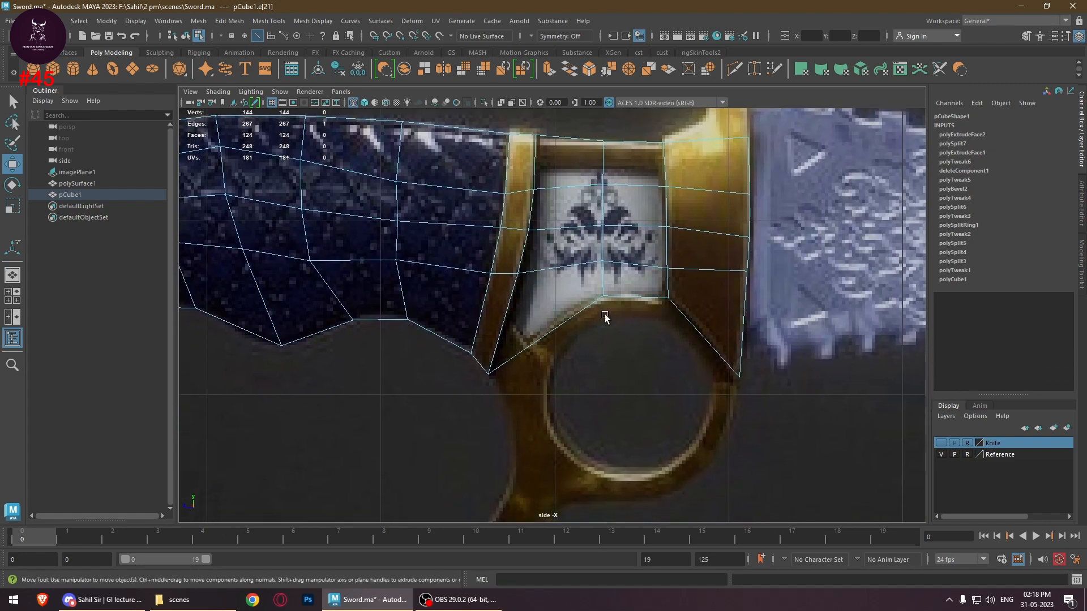
alt+middle_drag(605, 318, 545, 358)
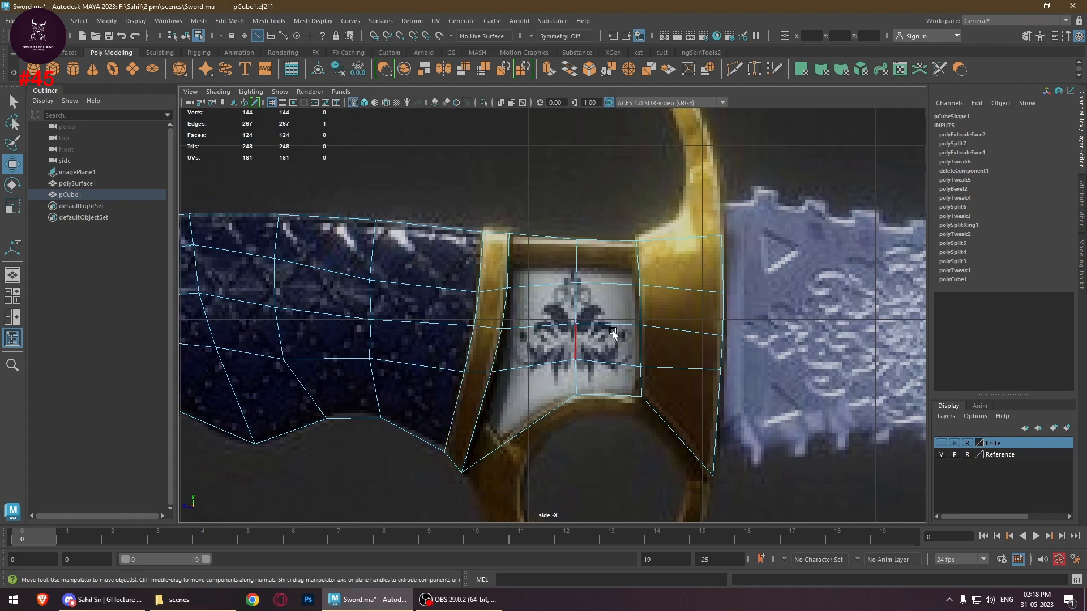
alt+middle_drag(709, 258, 698, 339)
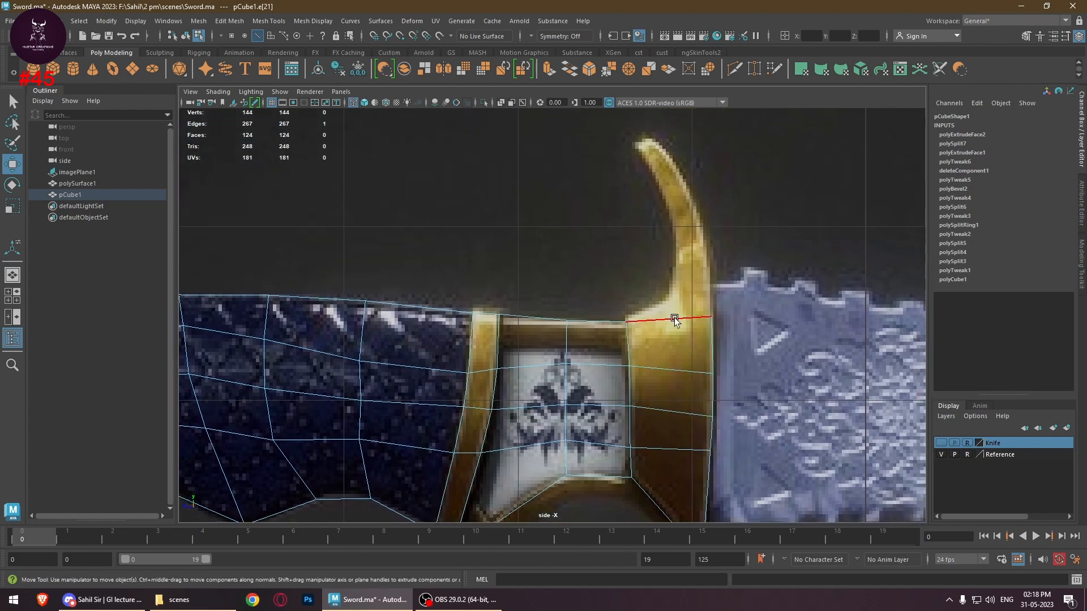
Extrude the guard's top face beside the blade up to the hook's base and narrow it to the reference
key(space)
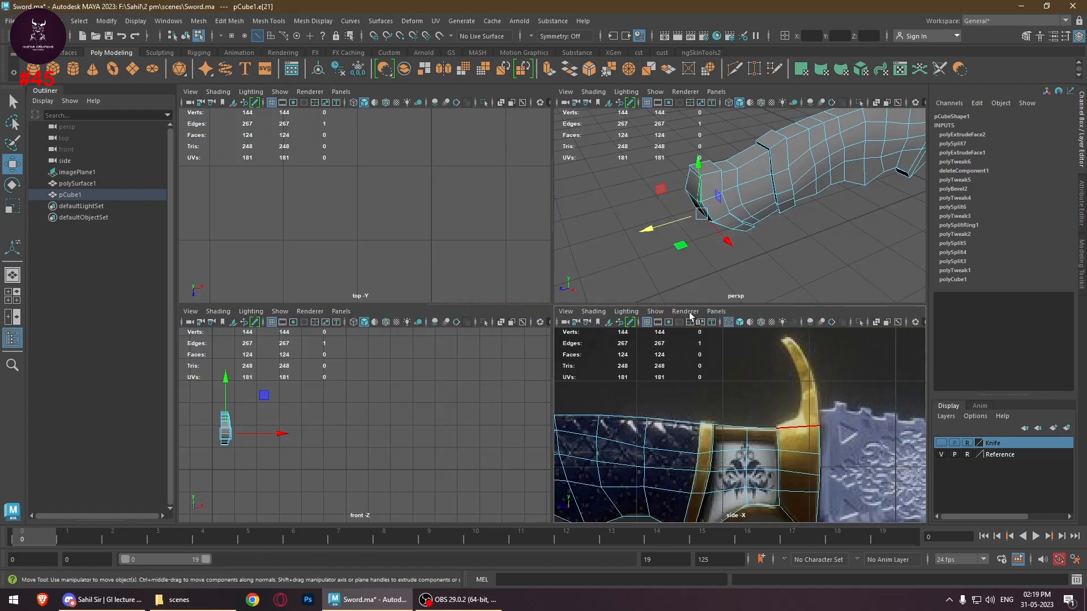
alt+drag(689, 266, 664, 232)
alt+right_drag(666, 232, 784, 236)
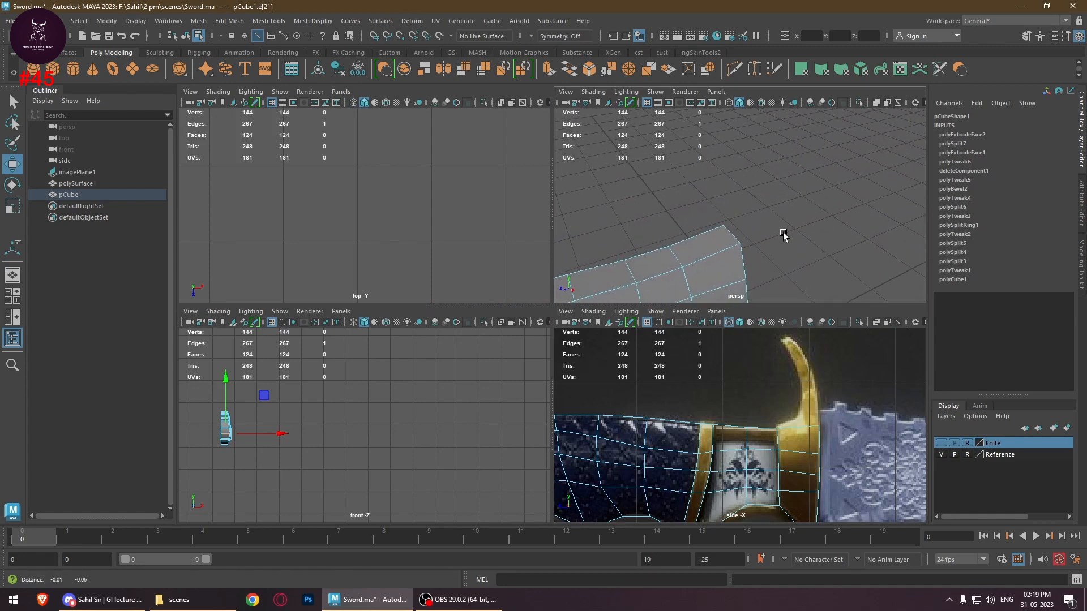
alt+middle_drag(783, 235, 795, 189)
right_drag(736, 190, 734, 221)
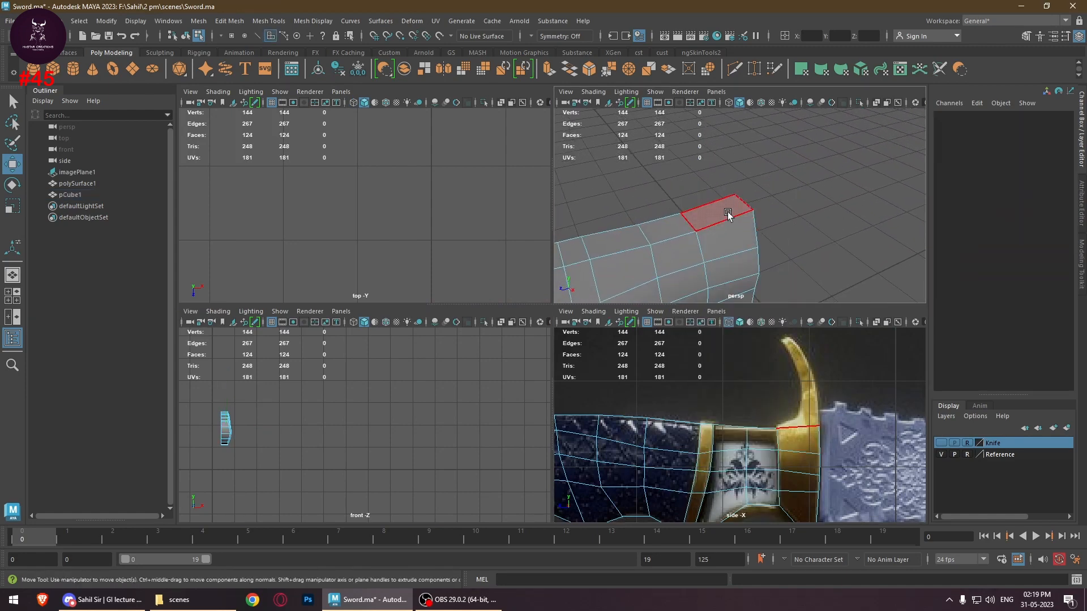
click(720, 214)
scroll(845, 449, up, 1)
scroll(845, 449, up, 2)
alt+middle_drag(832, 436, 724, 440)
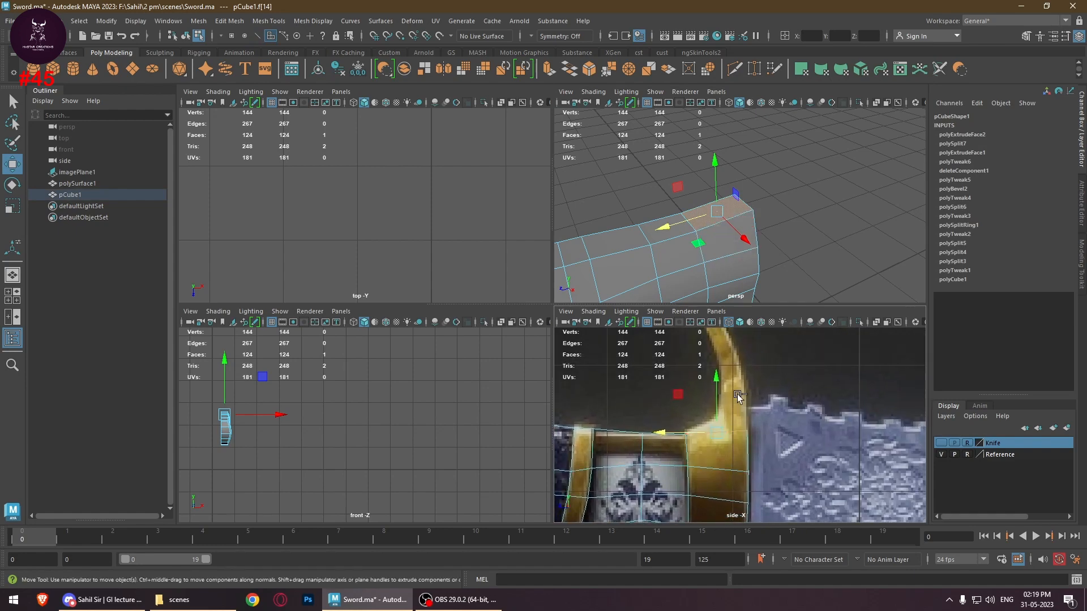
key(ctrl+e)
drag(719, 423, 685, 403)
key(r)
key(w)
alt+middle_drag(771, 384, 766, 402)
drag(729, 405, 735, 413)
scroll(735, 414, down, 3)
Extrude the narrowed face straight up along the lower part of the guard's hook
key(ctrl+e)
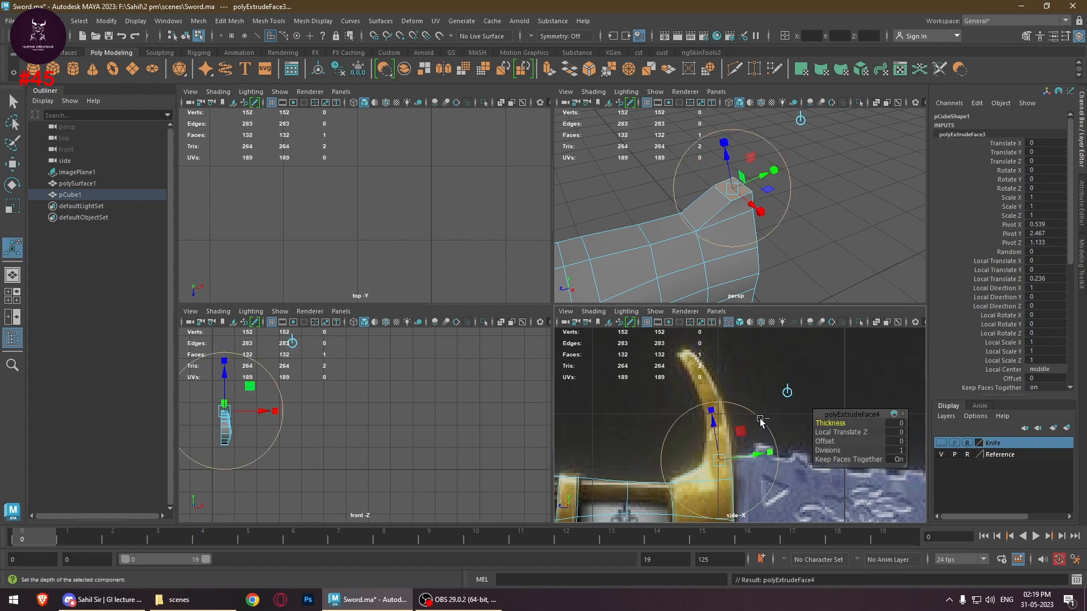
key(w)
drag(714, 430, 714, 395)
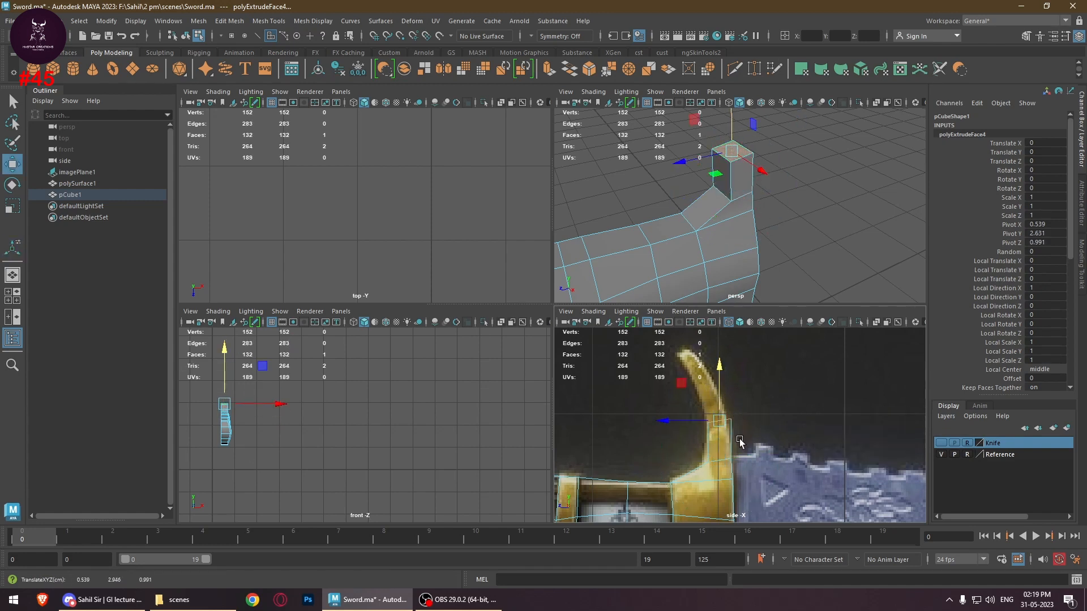
Adjust the vertices of the extruded hook section to follow the hook's outline in the side-view reference
scroll(689, 426, up, 3)
scroll(690, 425, up, 1)
right_drag(721, 430, 675, 422)
drag(675, 422, 745, 445)
drag(733, 430, 734, 431)
alt+middle_drag(764, 393, 771, 459)
drag(721, 404, 754, 437)
drag(741, 422, 735, 423)
drag(660, 427, 703, 446)
drag(697, 431, 695, 432)
alt+middle_drag(742, 412, 763, 462)
Extrude the hook's end face in two further segments along its curve up to the tip
right_drag(777, 208, 778, 239)
click(739, 169)
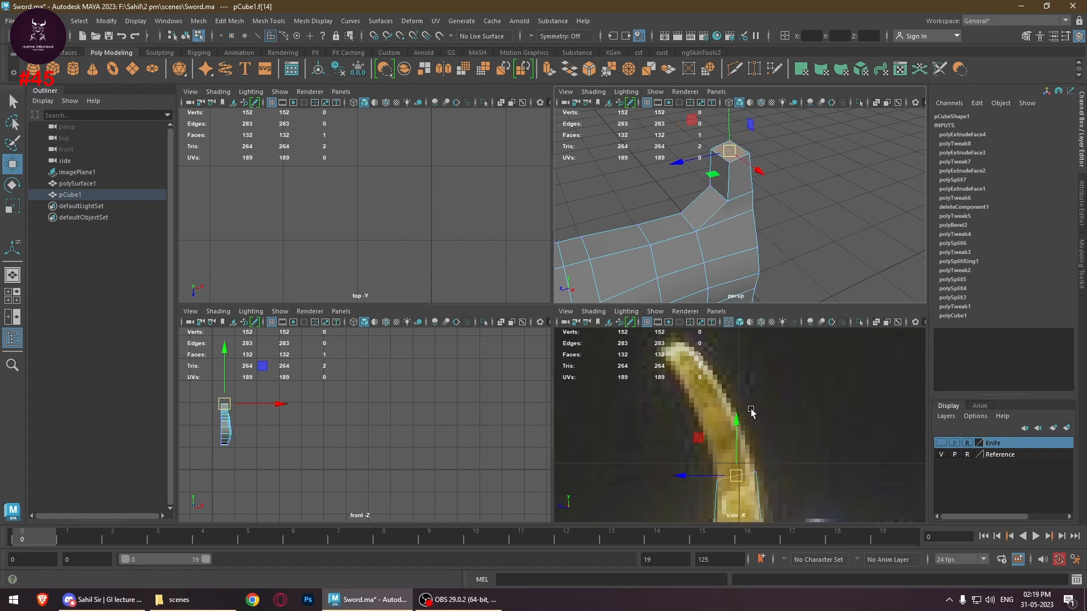
key(ctrl+e)
drag(723, 453, 679, 347)
key(ctrl+e)
scroll(725, 389, up, 3)
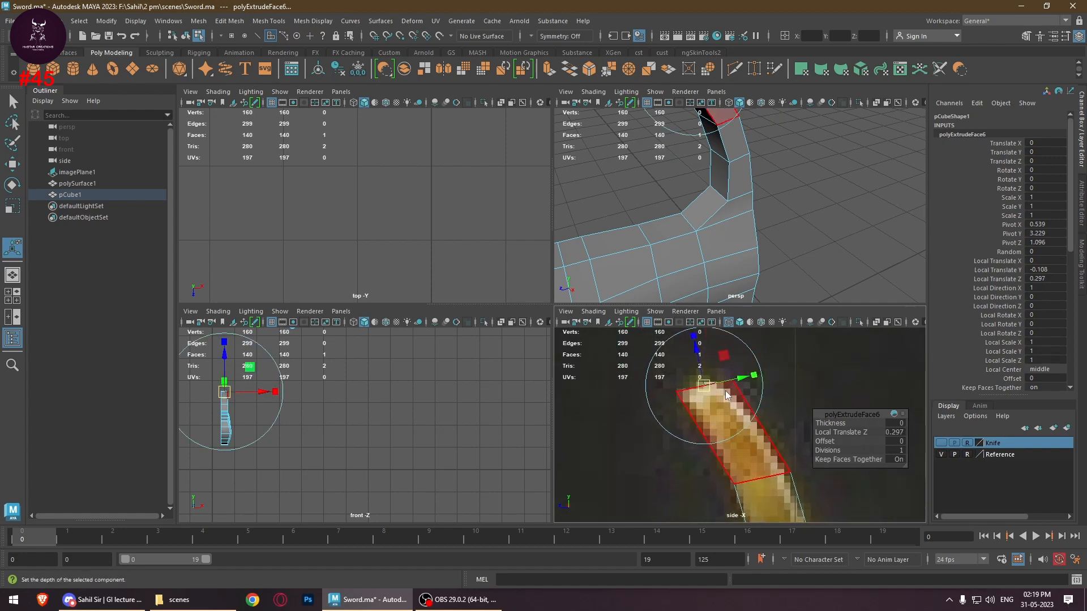
Move the vertices of the hook's end face onto the hook tip in the side-view reference
right_drag(715, 267, 666, 261)
drag(657, 381, 686, 409)
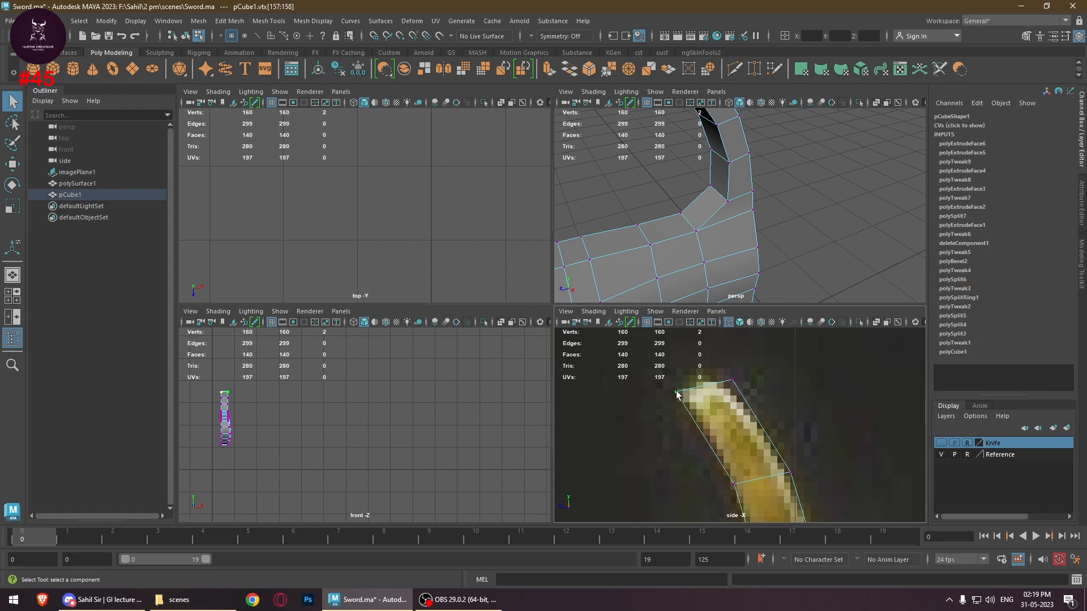
key(w)
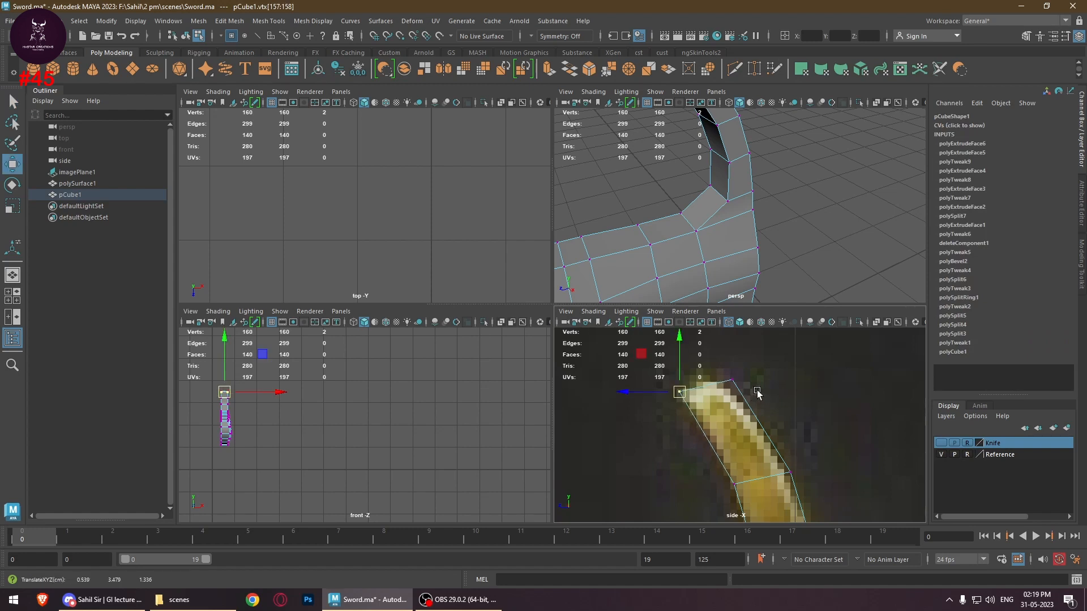
drag(711, 391, 747, 352)
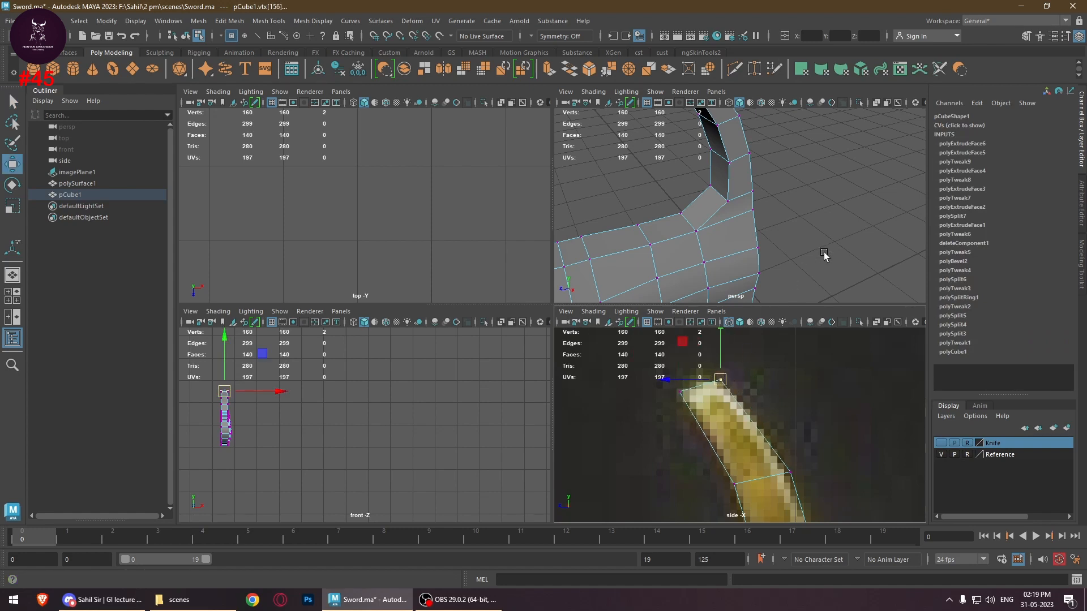
Select the edges bordering the hook's flat side and move them inward to thin the hook
alt+right_drag(823, 255, 700, 274)
mouse_move(728, 263)
alt+mouse_down()
mouse_move(813, 267)
mouse_move(733, 258)
alt+mouse_up()
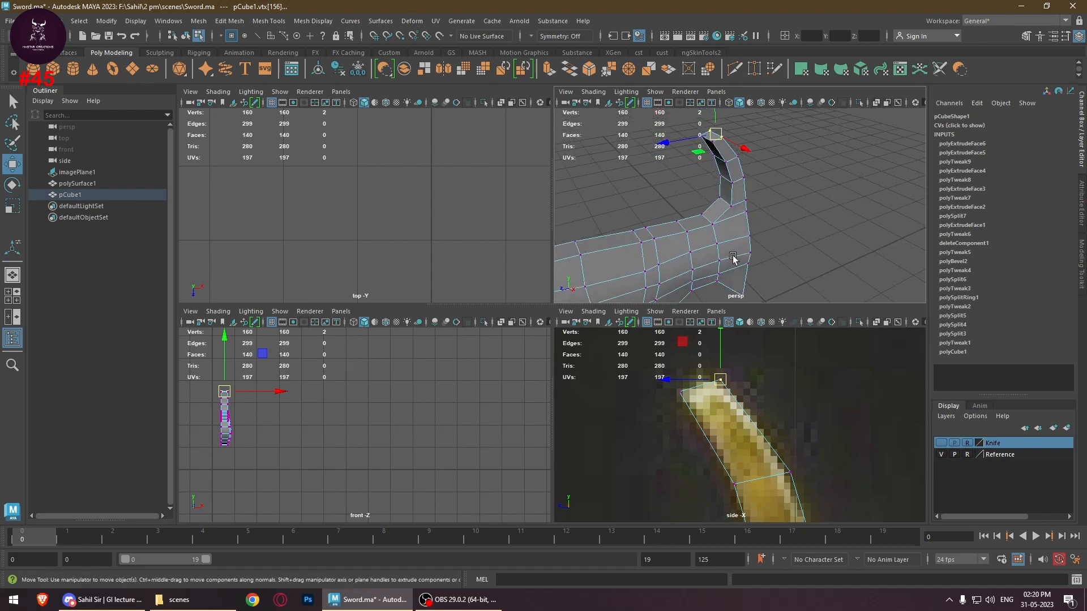
alt+drag(791, 238, 830, 221)
alt+drag(740, 194, 788, 182)
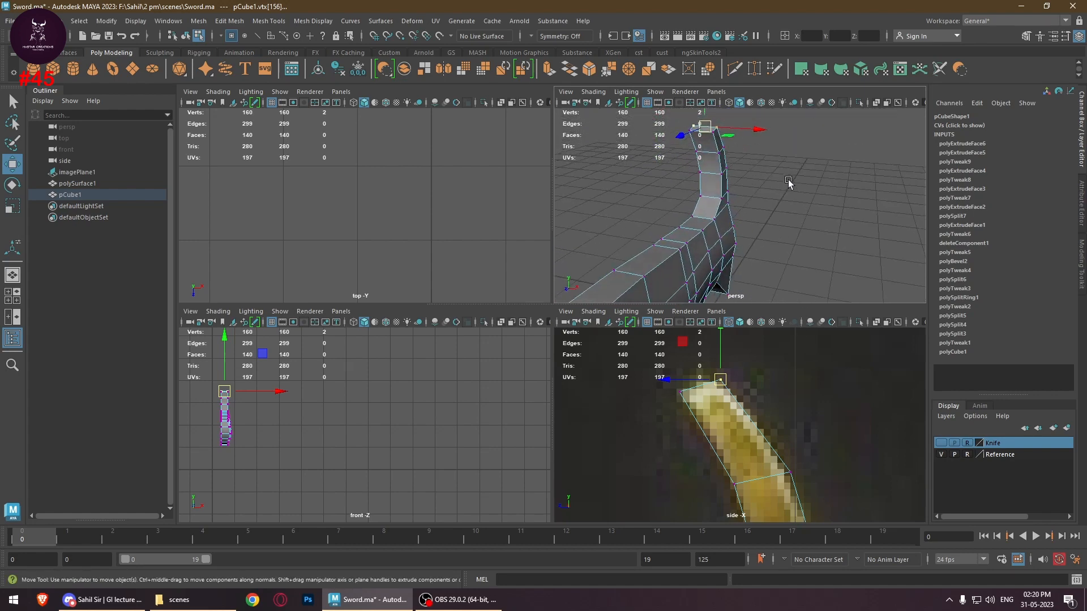
alt+middle_drag(700, 180, 735, 224)
alt+right_drag(735, 224, 811, 238)
alt+middle_drag(810, 237, 806, 173)
alt+right_drag(783, 207, 798, 228)
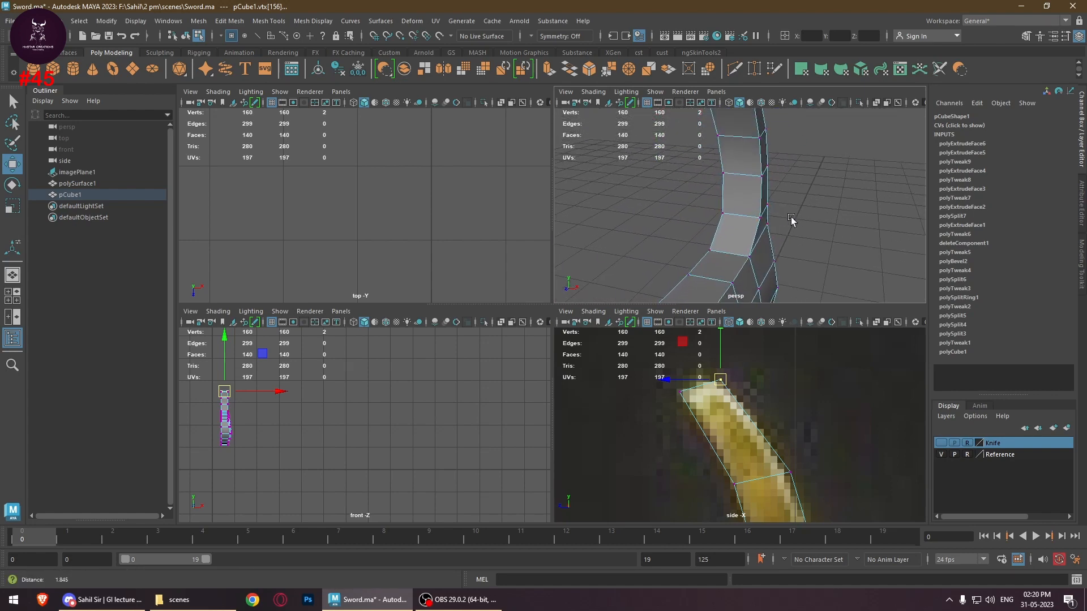
alt+drag(803, 204, 805, 199)
alt+middle_drag(797, 114, 770, 149)
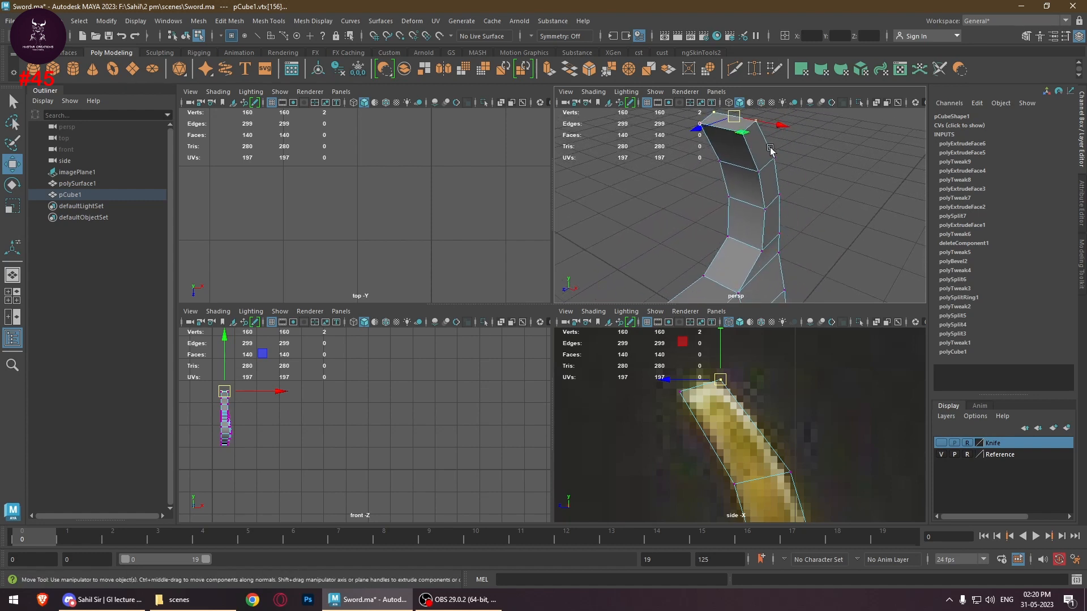
right_drag(781, 205, 790, 170)
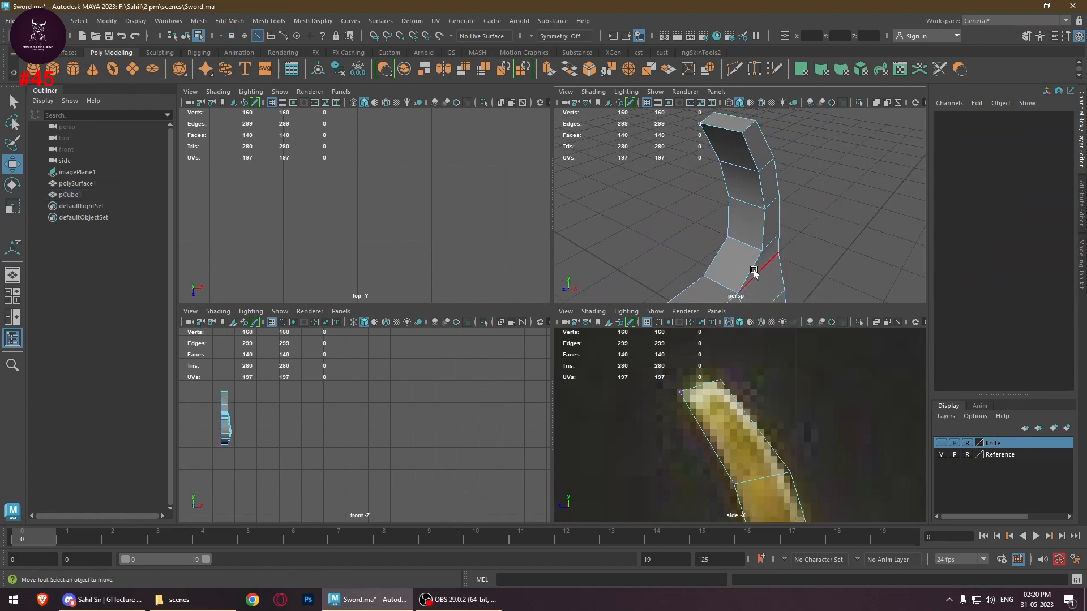
double_click(754, 272)
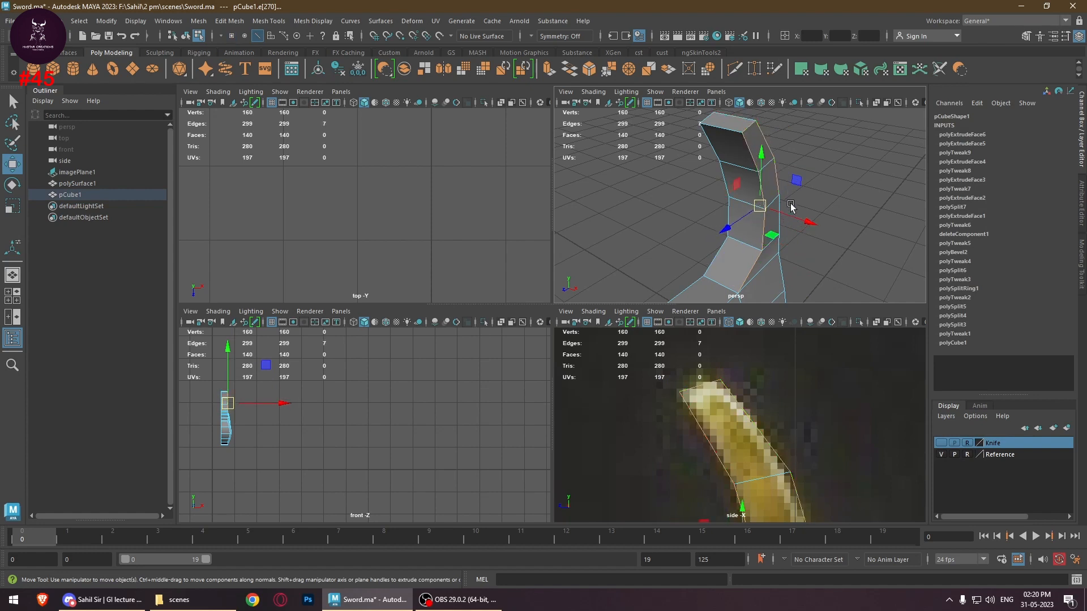
alt+drag(790, 235, 802, 204)
alt+drag(755, 259, 854, 267)
drag(741, 177, 760, 188)
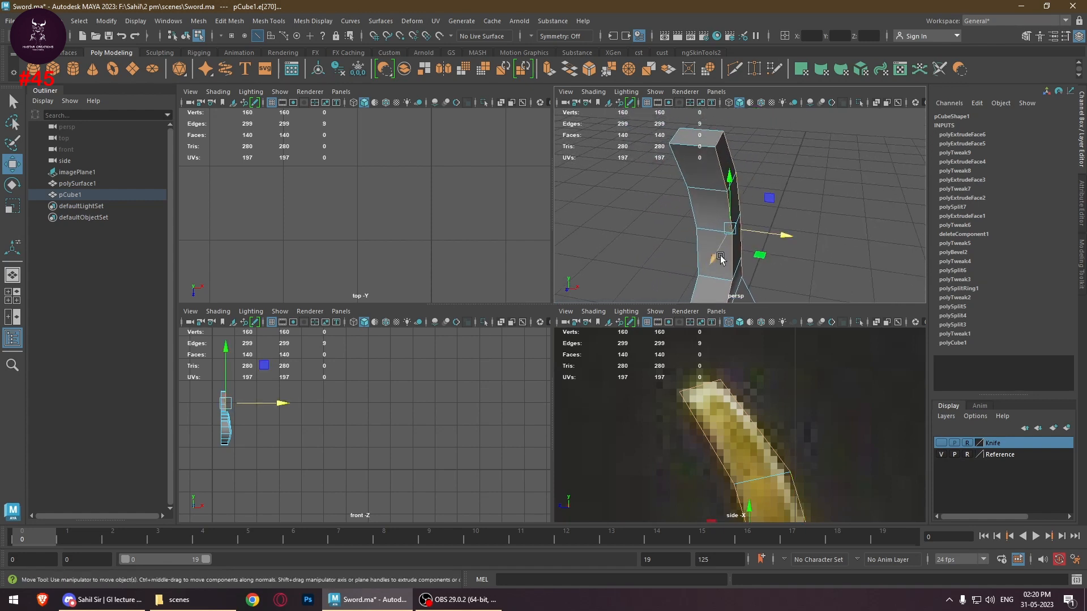
Move the side edges of the three hook segments above the base further inward
click(777, 177)
click(733, 247)
alt+drag(734, 247, 764, 231)
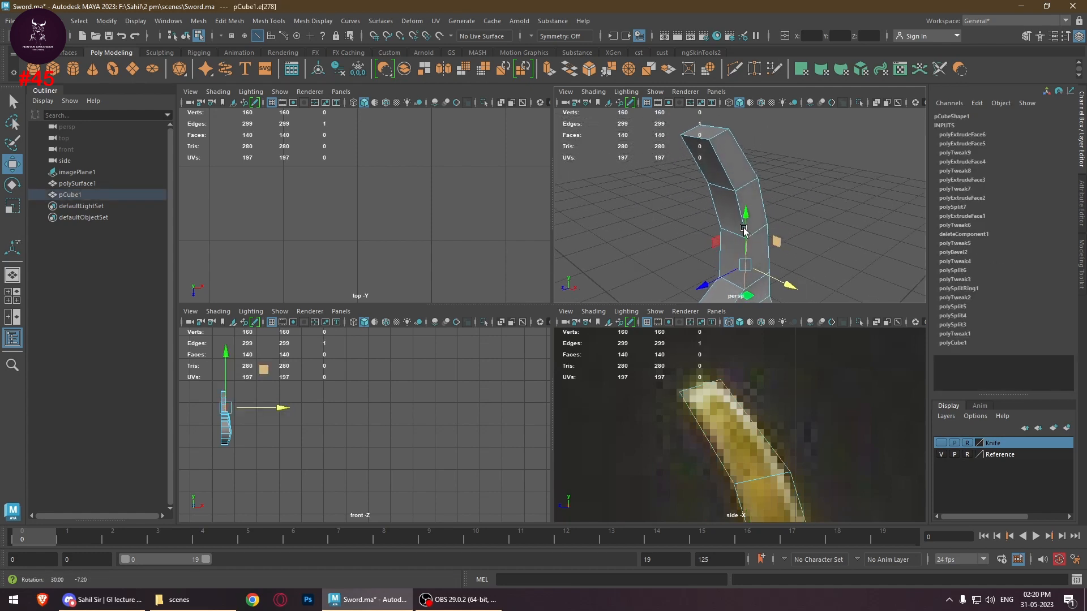
shift+click(768, 224)
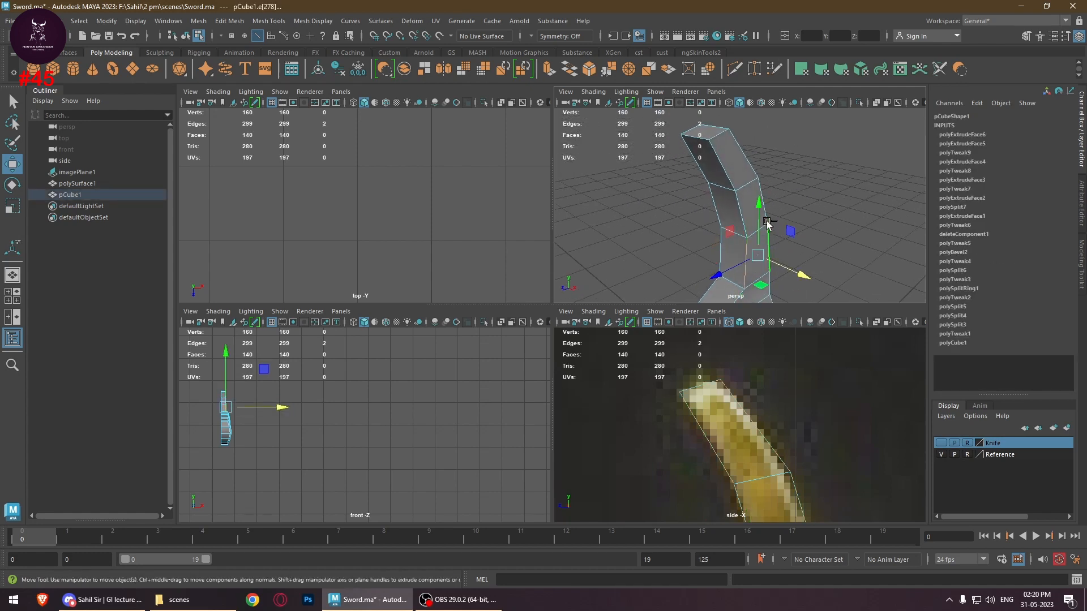
shift+click(763, 185)
shift+click(741, 196)
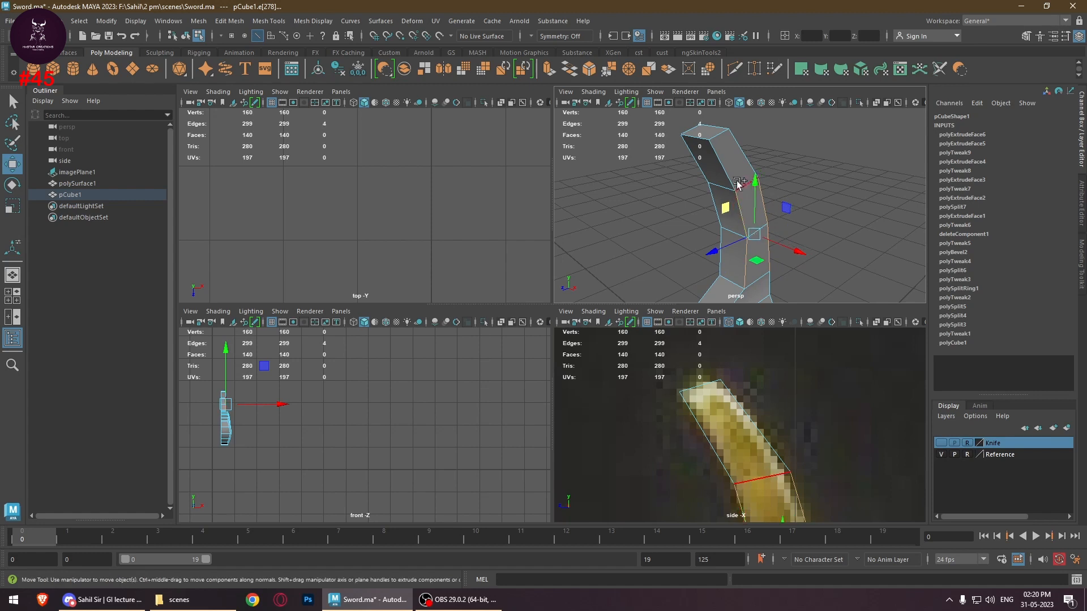
shift+click(728, 173)
shift+click(740, 151)
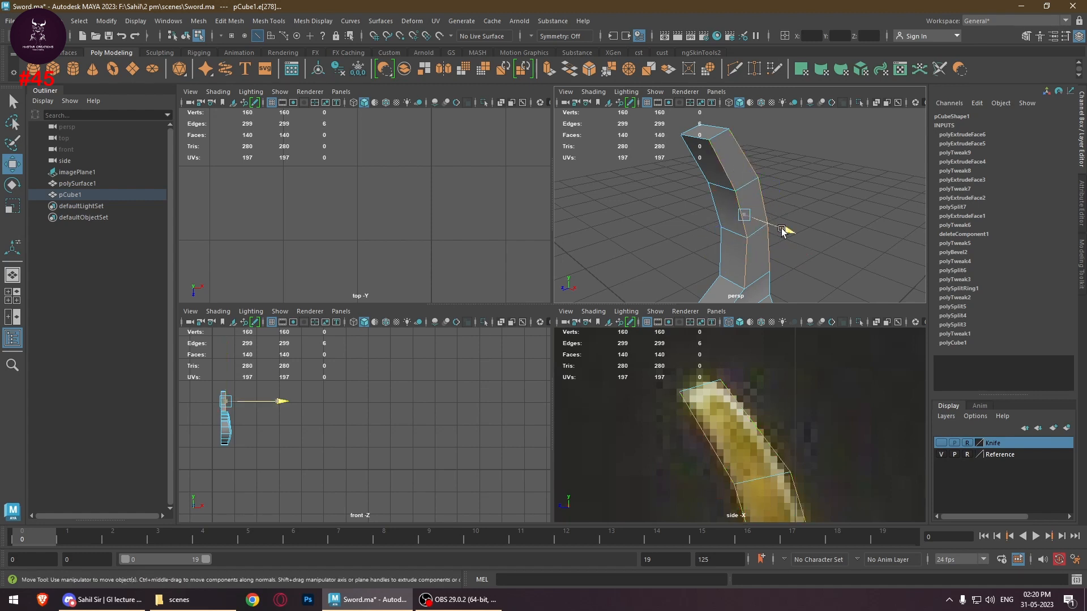
drag(782, 230, 777, 228)
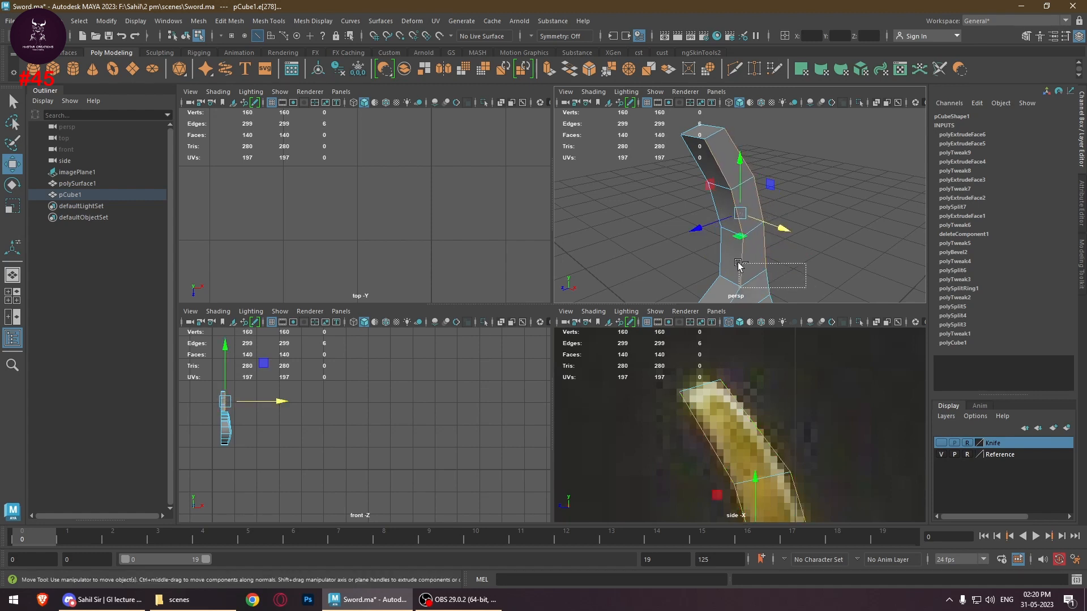
Shift the side edges of the upper hook segments inward in stages to taper the thickness toward the tip
double_click(772, 223)
drag(767, 196, 762, 166)
click(734, 207)
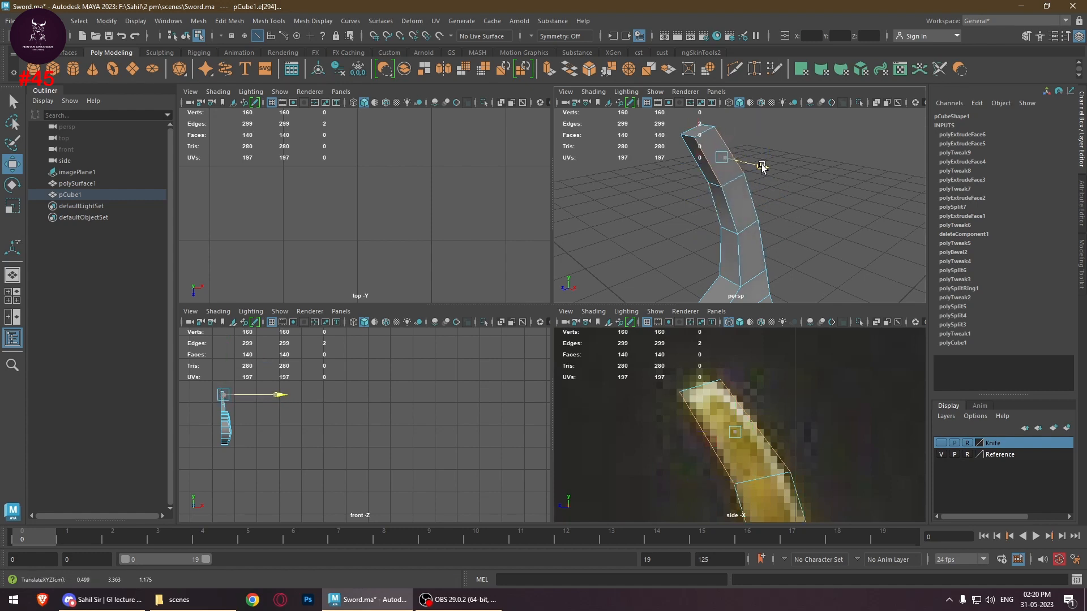
right_drag(801, 210, 839, 193)
Examine the tapered hook and the front and open back of the handle half from several angles
scroll(843, 227, up, 6)
scroll(841, 223, down, 5)
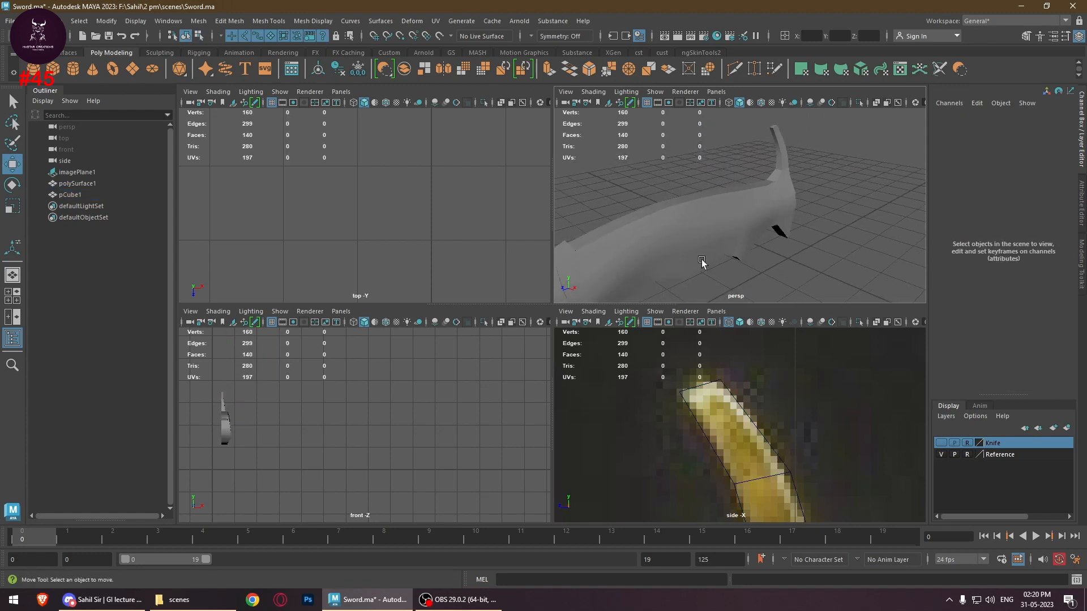
alt+drag(701, 265, 871, 244)
scroll(734, 230, up, 4)
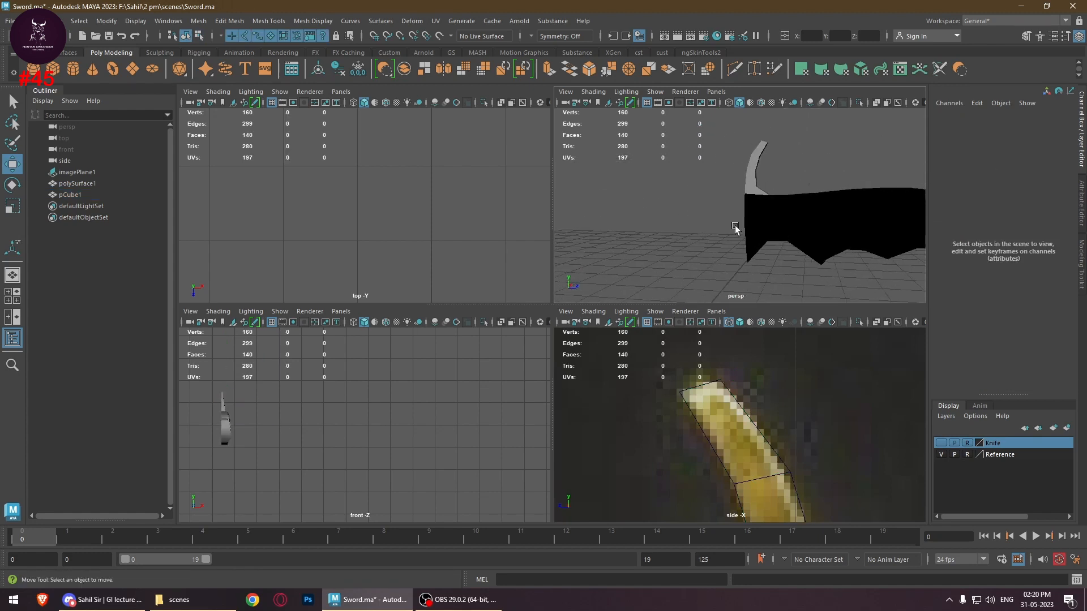
key(space)
alt+drag(757, 274, 567, 338)
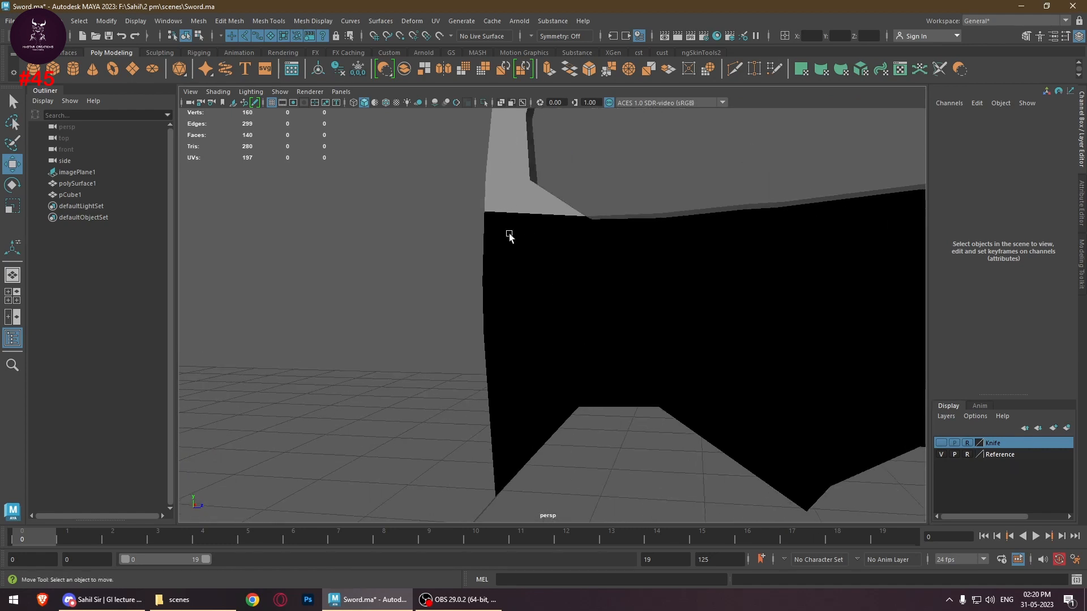
mouse_move(510, 236)
alt+mouse_down()
mouse_move(483, 334)
mouse_move(713, 364)
mouse_move(563, 314)
mouse_move(502, 313)
mouse_move(633, 340)
mouse_move(699, 313)
mouse_move(669, 337)
mouse_move(711, 332)
mouse_move(753, 347)
mouse_move(721, 359)
mouse_move(552, 367)
mouse_move(651, 309)
mouse_move(594, 335)
mouse_move(389, 352)
mouse_move(421, 358)
alt+mouse_up()
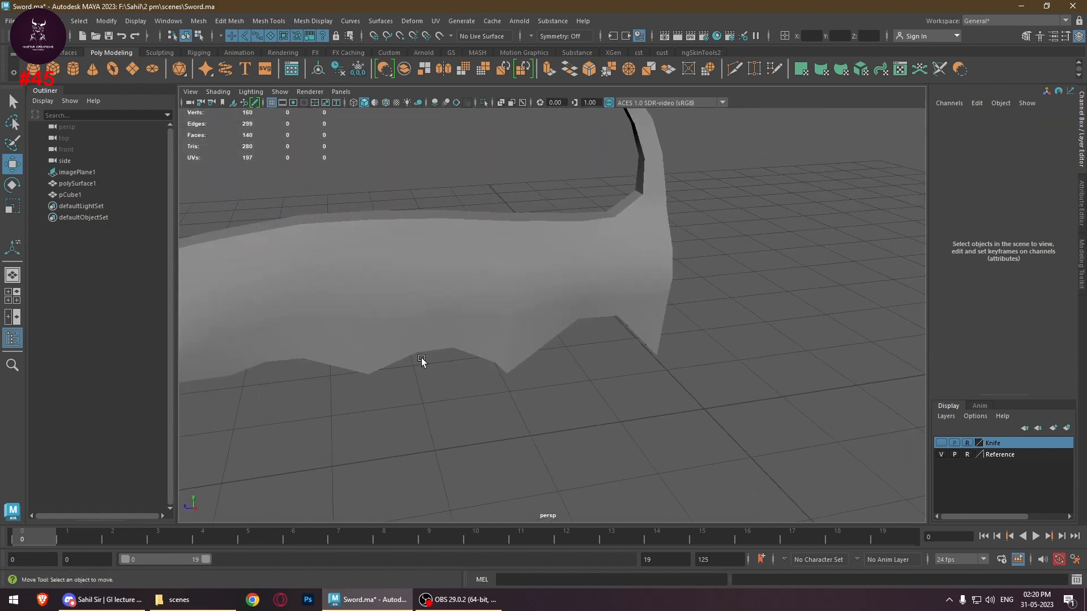
alt+right_drag(421, 358, 725, 350)
Align the upper row of vertices on the gold band and emblem panel with the panel's top border in the side-view reference
key(space)
key(space)
alt+right_drag(804, 435, 613, 416)
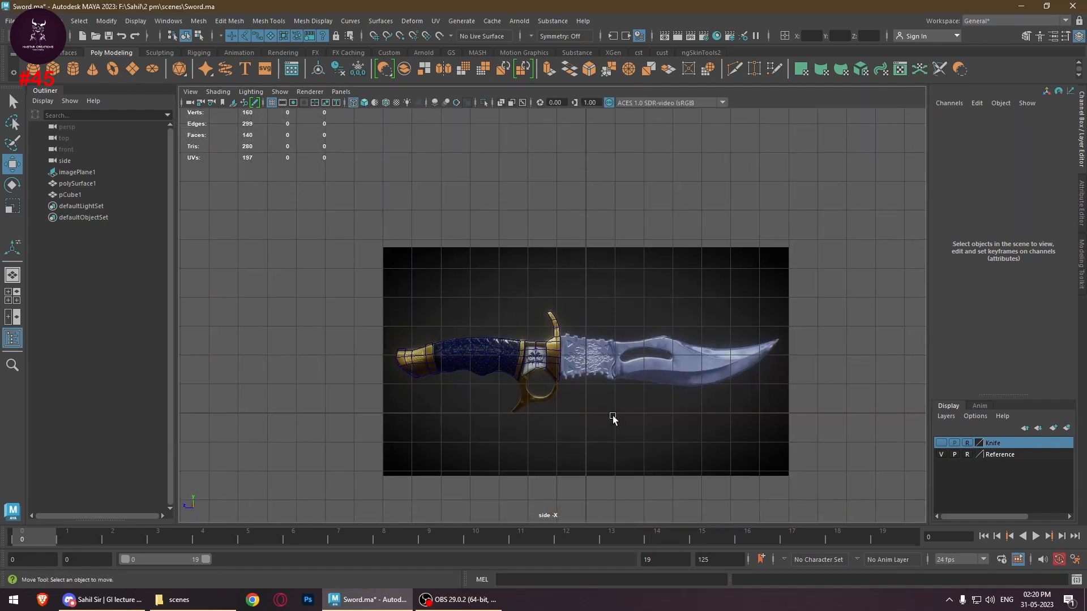
alt+middle_drag(468, 356, 576, 298)
alt+right_drag(575, 299, 901, 372)
alt+middle_drag(706, 315, 618, 365)
alt+right_drag(618, 365, 838, 385)
alt+middle_drag(713, 363, 697, 356)
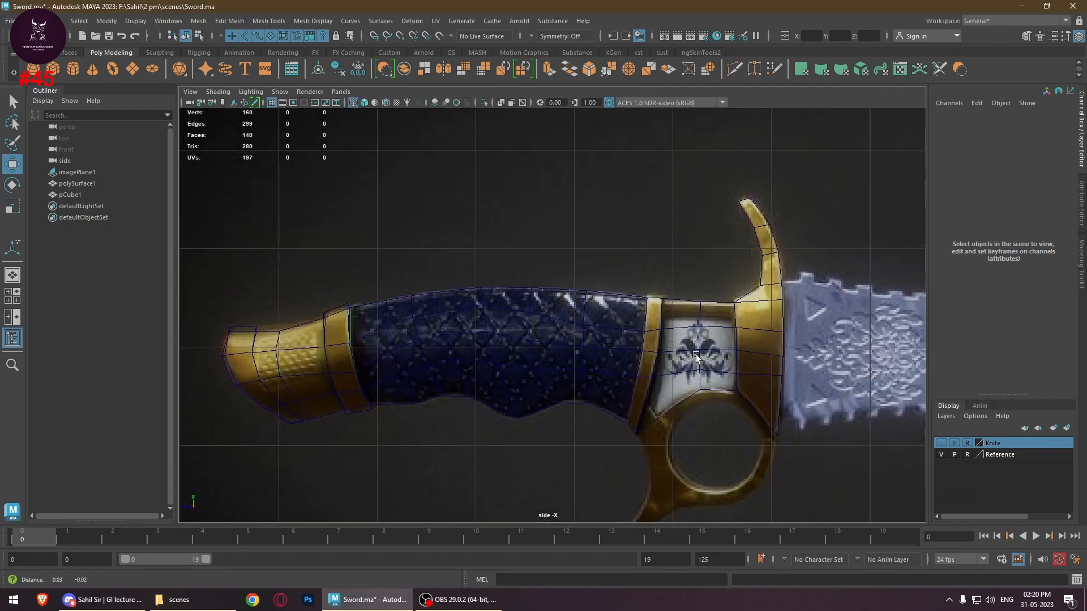
scroll(697, 356, up, 8)
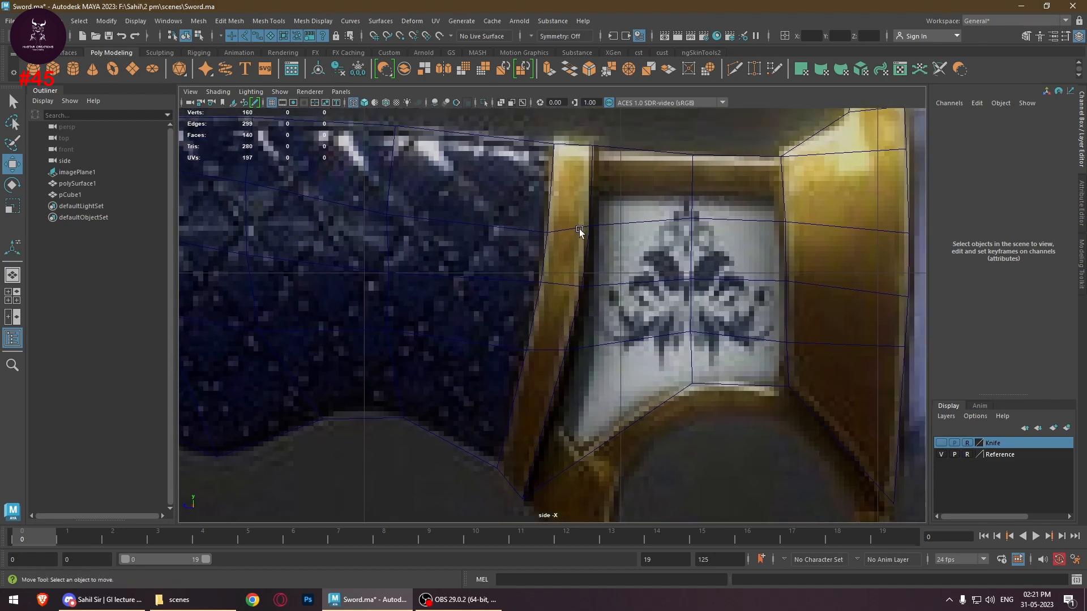
right_drag(582, 216, 564, 168)
right_drag(603, 232, 552, 226)
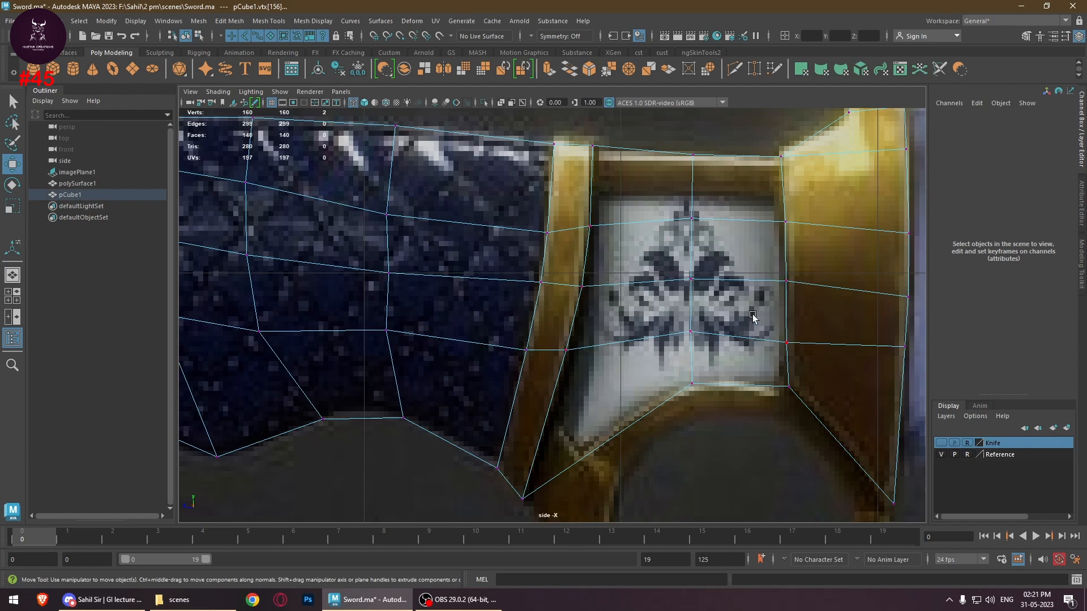
drag(614, 242, 595, 193)
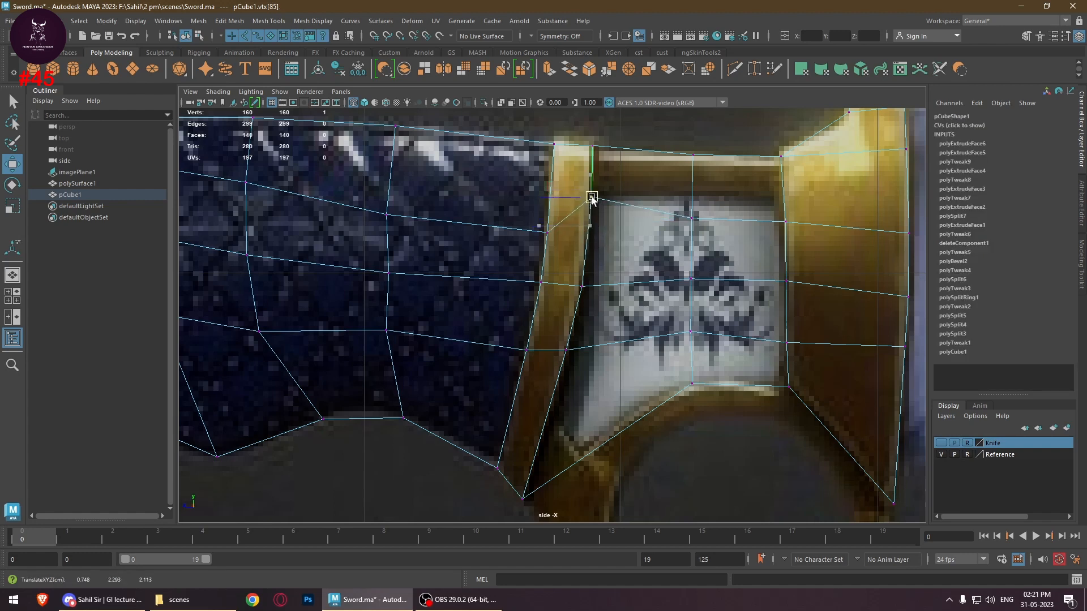
drag(558, 251, 553, 212)
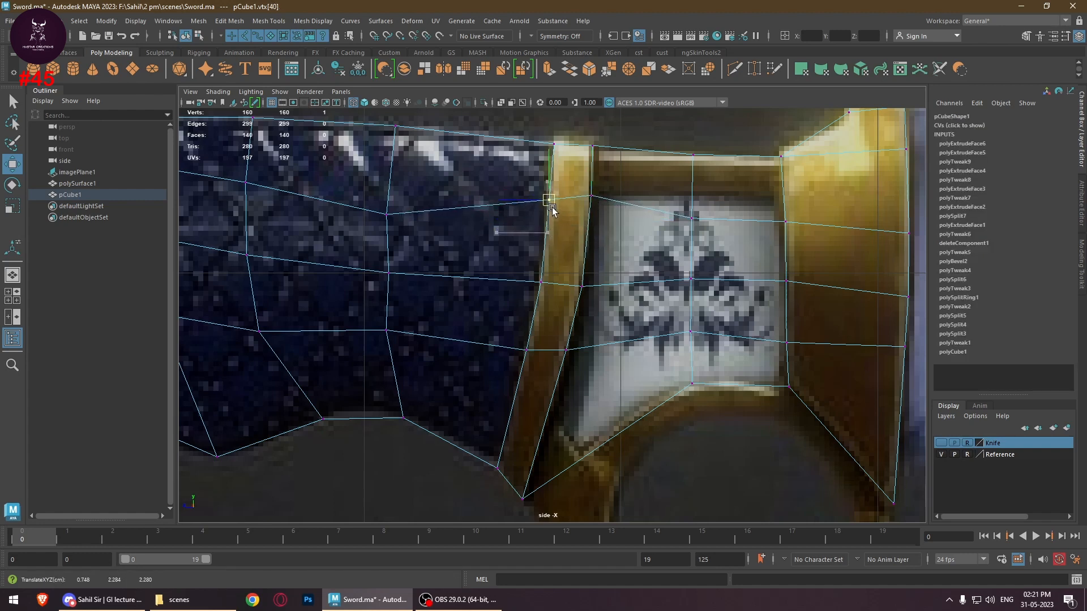
drag(718, 230, 688, 203)
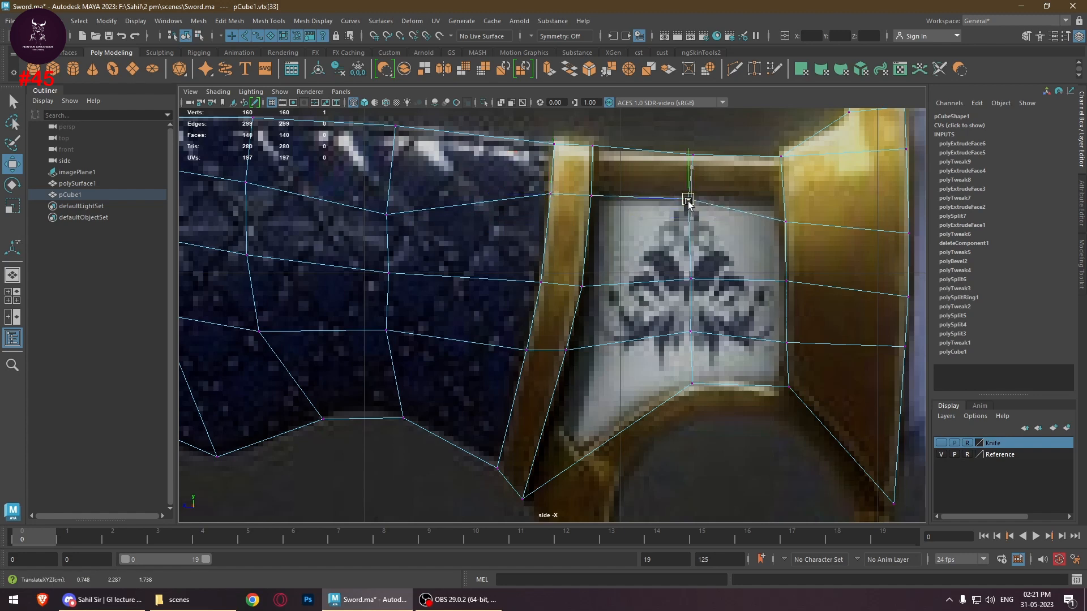
click(786, 222)
drag(785, 221, 784, 196)
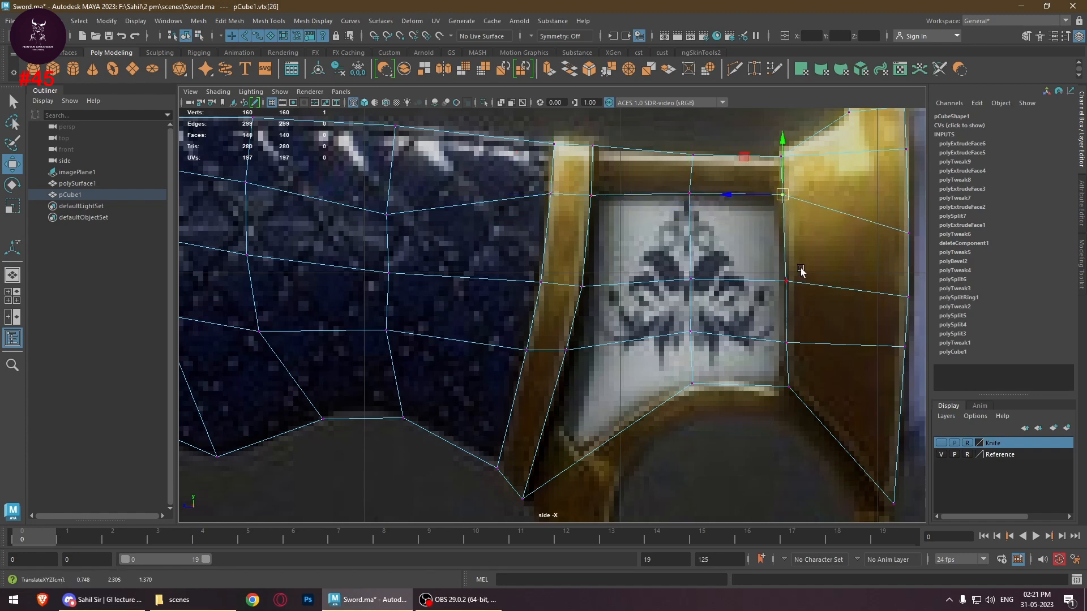
Level the middle row of vertices across the emblem panel and gold band, and even out the panel's lower row
click(786, 281)
drag(786, 280, 786, 272)
click(691, 278)
drag(691, 279, 690, 274)
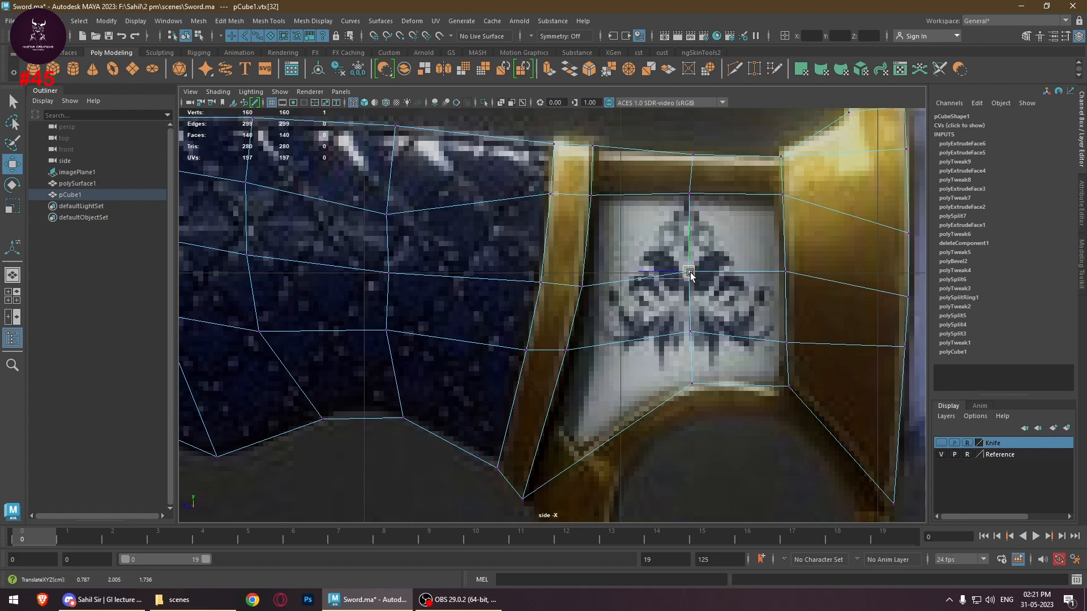
click(582, 286)
drag(587, 286, 540, 270)
click(541, 281)
alt+middle_drag(602, 346, 580, 271)
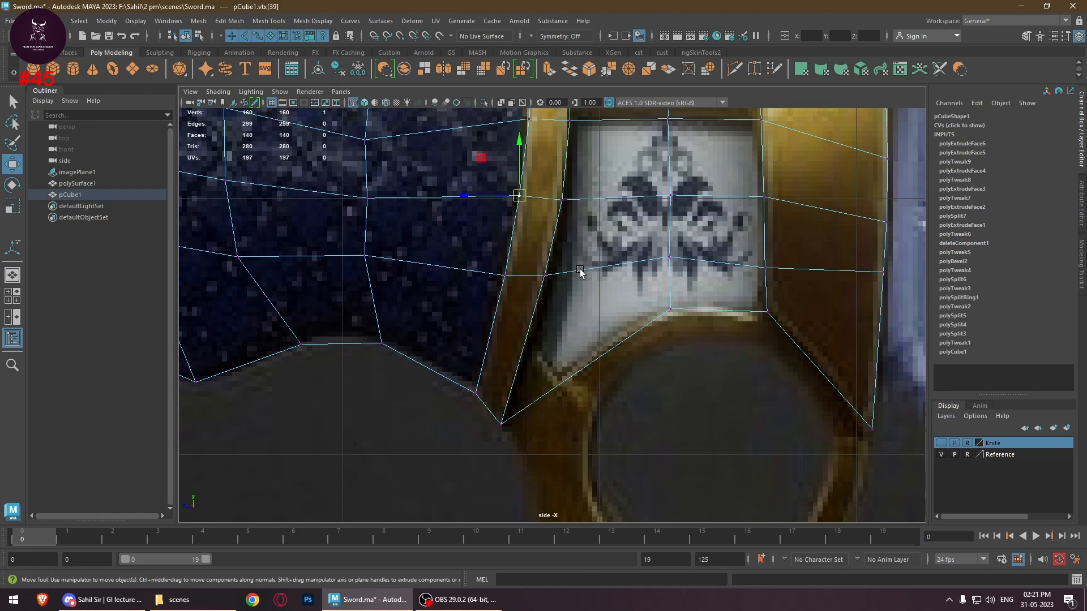
click(670, 258)
click(764, 267)
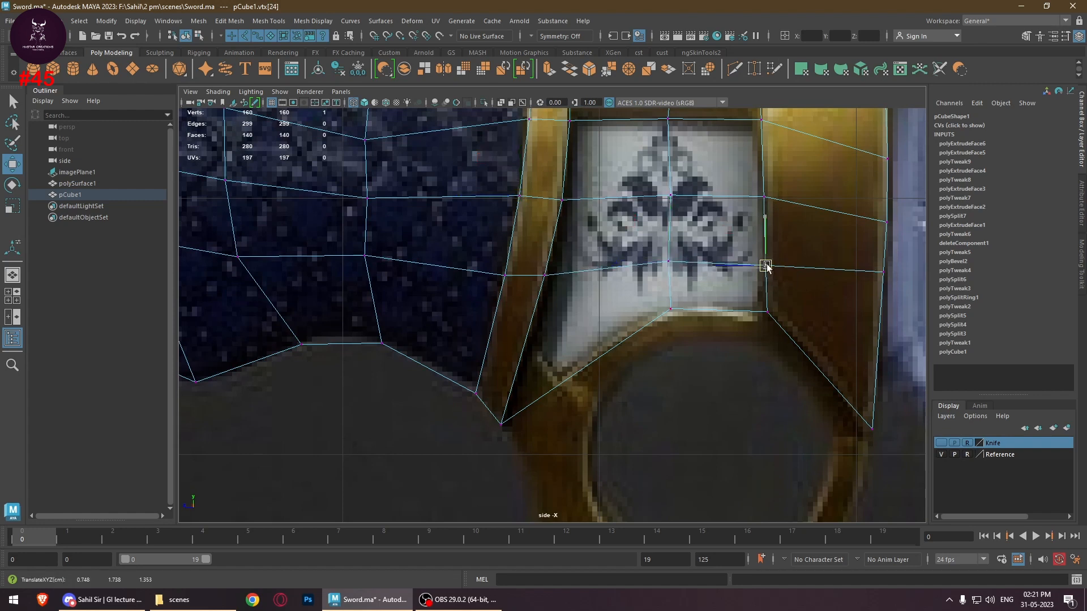
Use Multi-Cut to insert a lengthwise edge loop low on the handle and connect it to the emblem panel's lower corner
alt+middle_drag(837, 314, 759, 306)
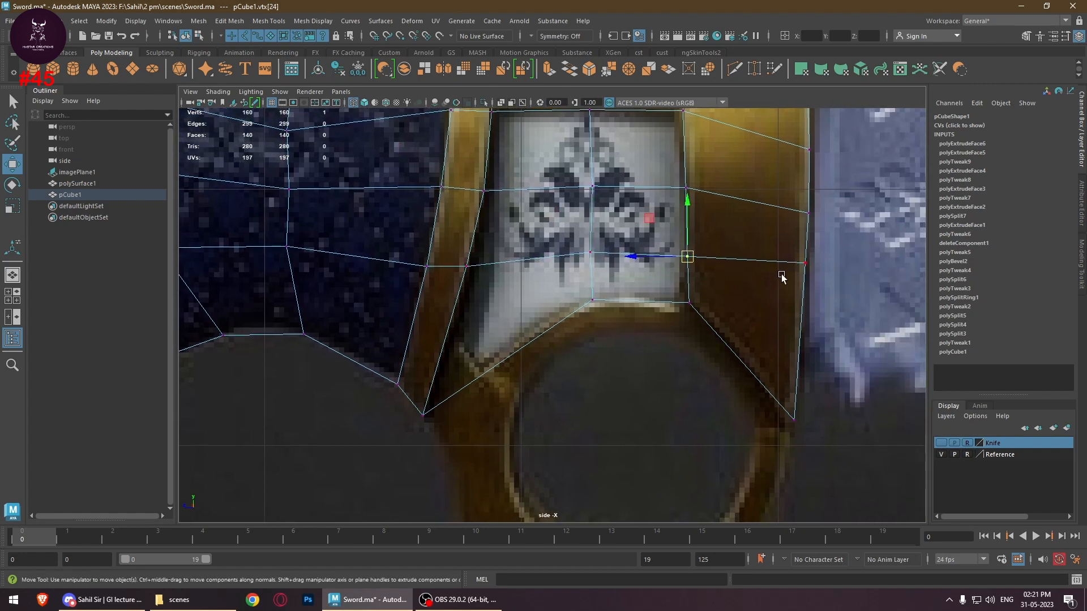
mouse_move(559, 317)
alt+middle_down()
mouse_move(706, 319)
mouse_move(653, 401)
mouse_move(651, 373)
mouse_move(668, 360)
alt+middle_up()
alt+middle_drag(565, 448, 622, 362)
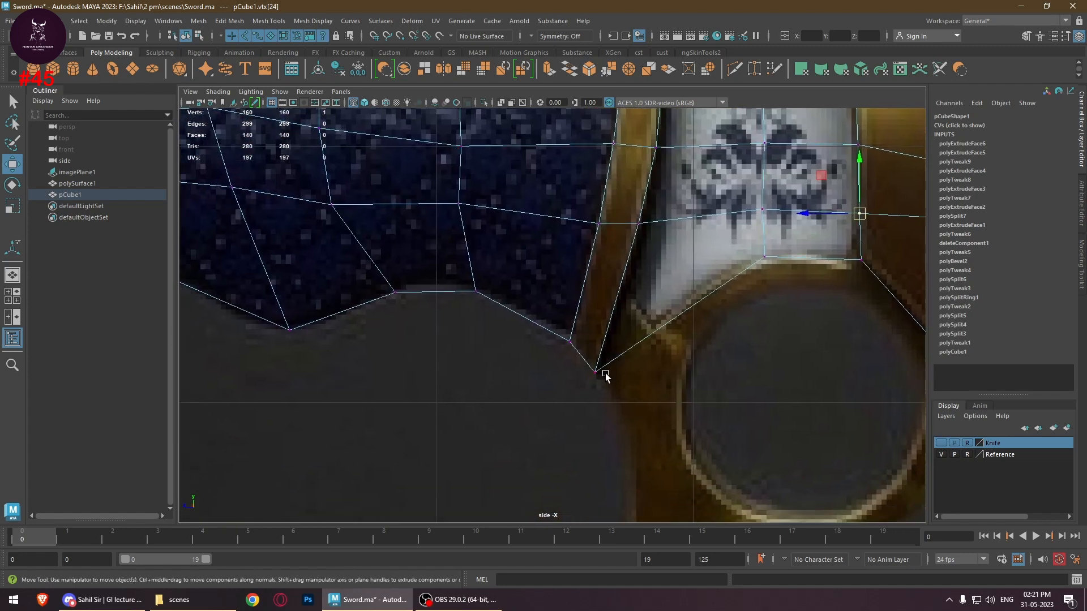
shift+right_click(645, 316)
shift+right_drag(644, 315, 577, 310)
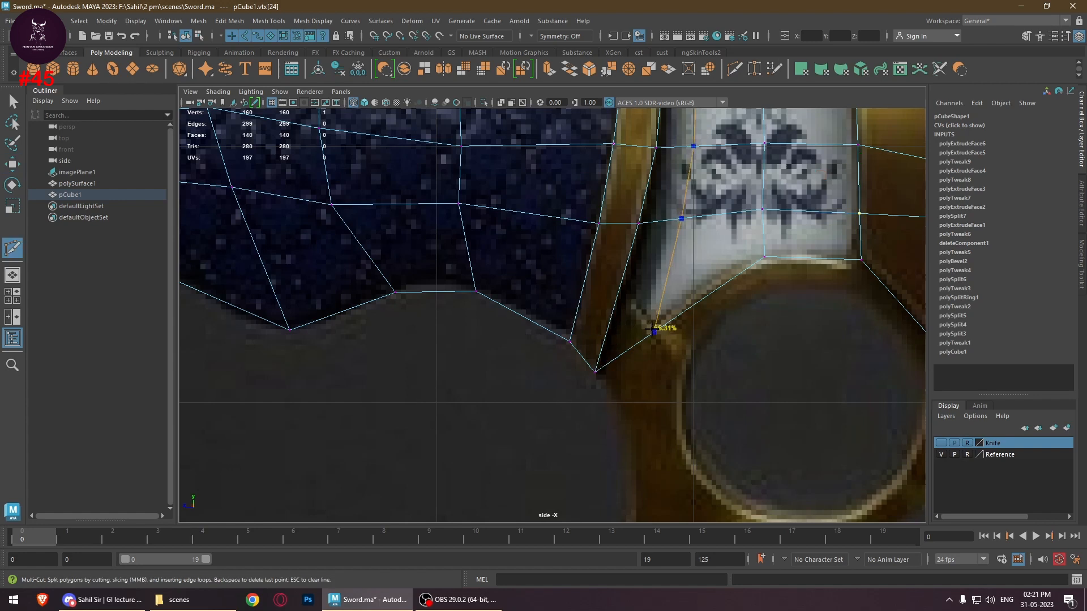
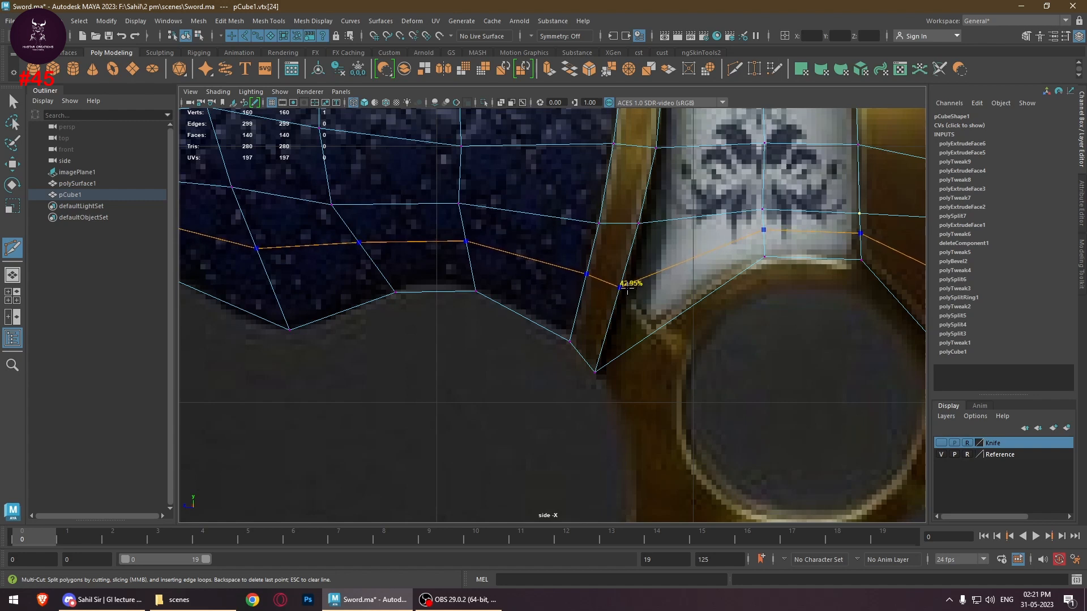
ctrl+click(628, 292)
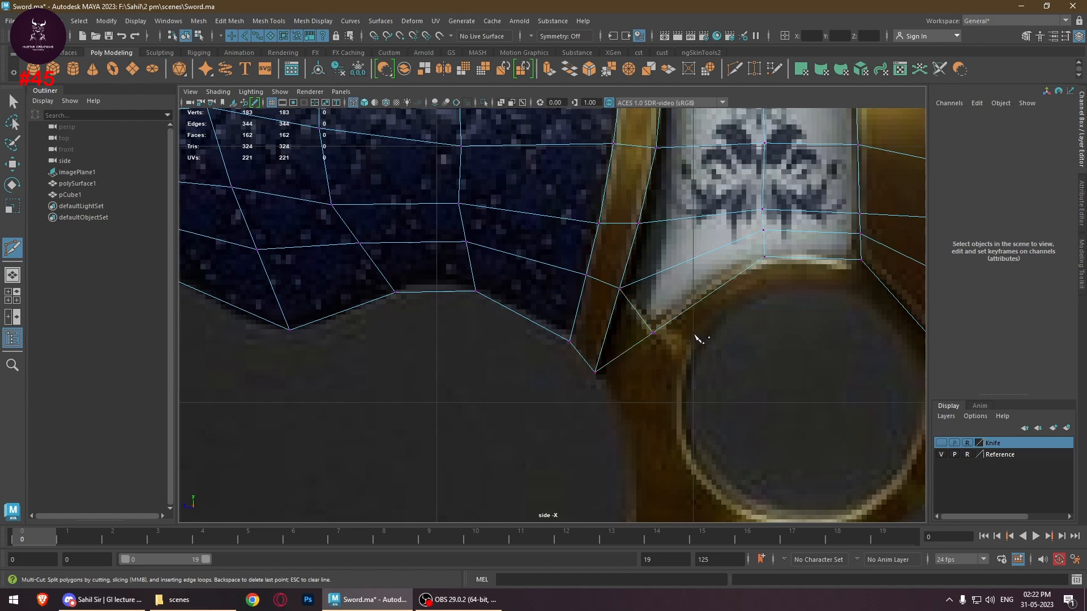
Examine the new cuts around the bottom of the gold band in the perspective view
key(space)
key(space)
alt+drag(820, 271, 791, 295)
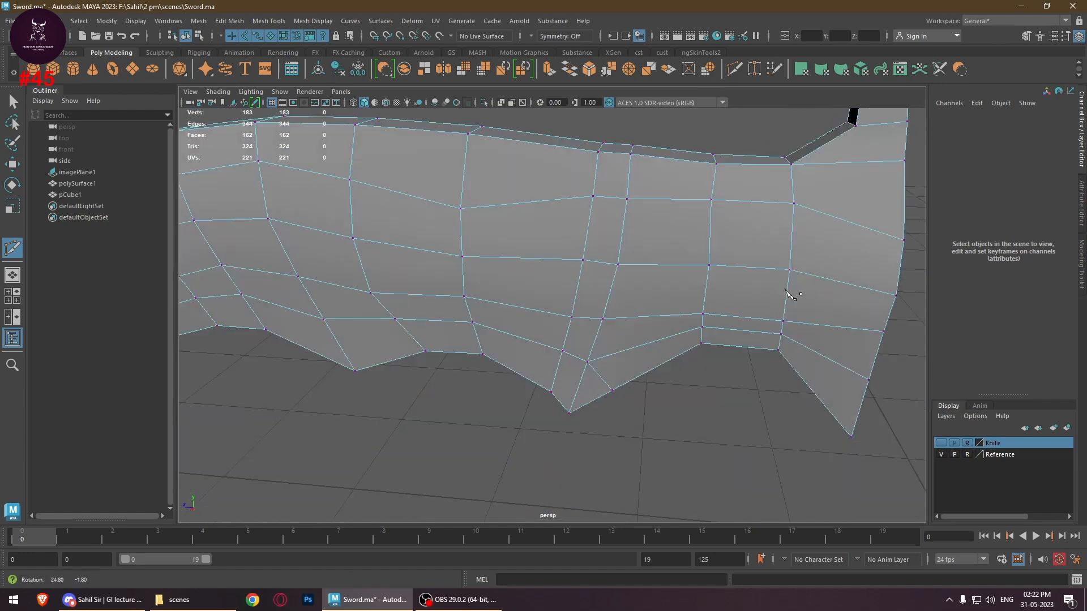
alt+middle_drag(766, 285, 737, 208)
alt+right_drag(569, 323, 643, 343)
alt+middle_drag(549, 326, 564, 278)
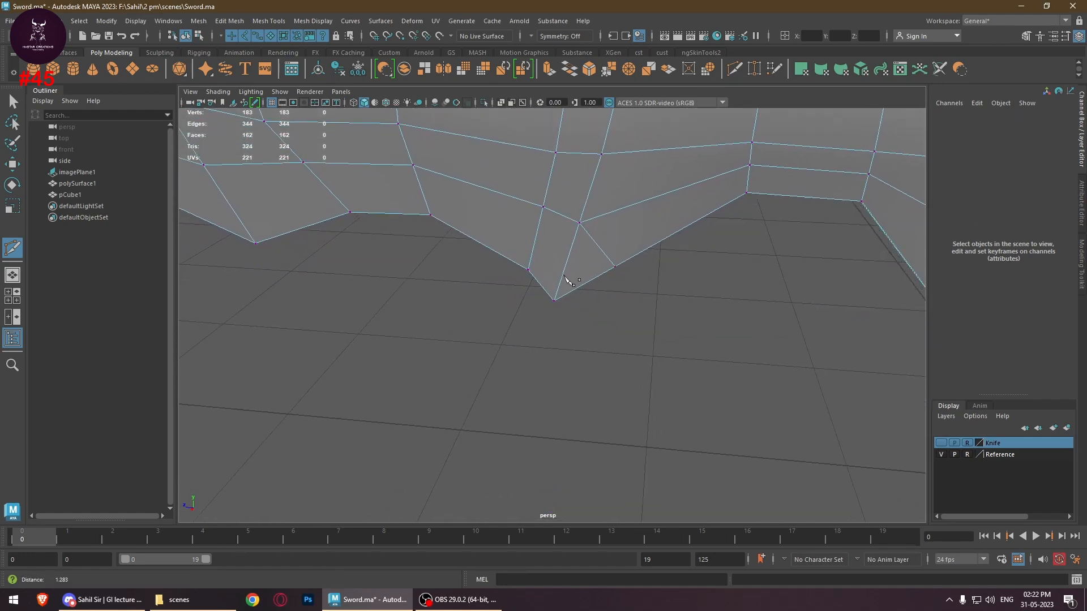
Cut an edge with Multi-Cut across the handle's thin underside, from the vertex beside the pointed tip to the opposite edge
alt+drag(565, 276, 619, 196)
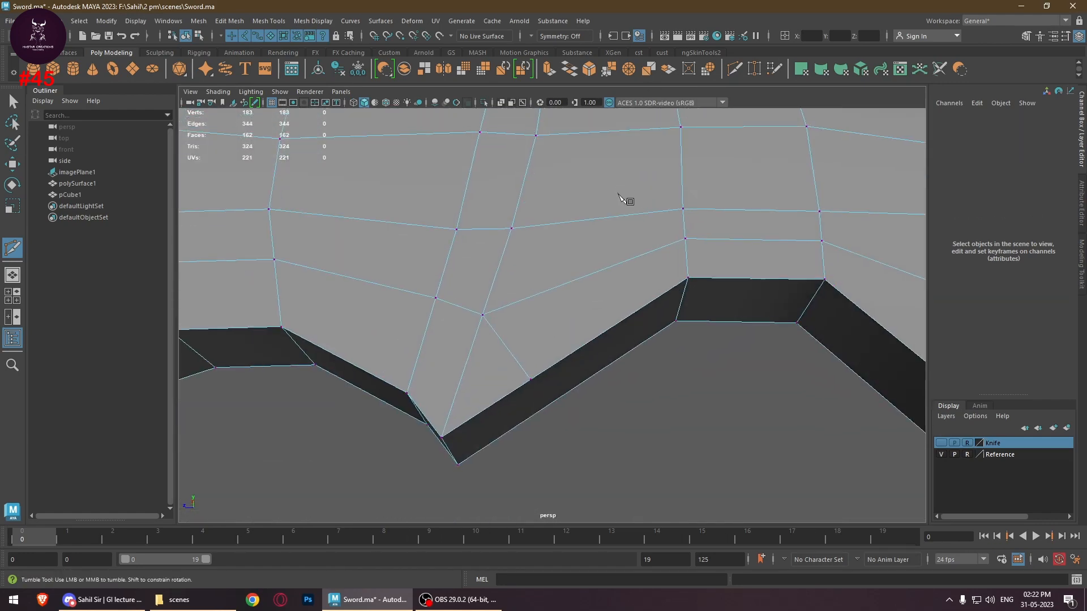
alt+middle_drag(619, 196, 672, 151)
alt+right_drag(562, 371, 716, 418)
alt+middle_drag(715, 418, 681, 298)
alt+right_drag(691, 301, 611, 215)
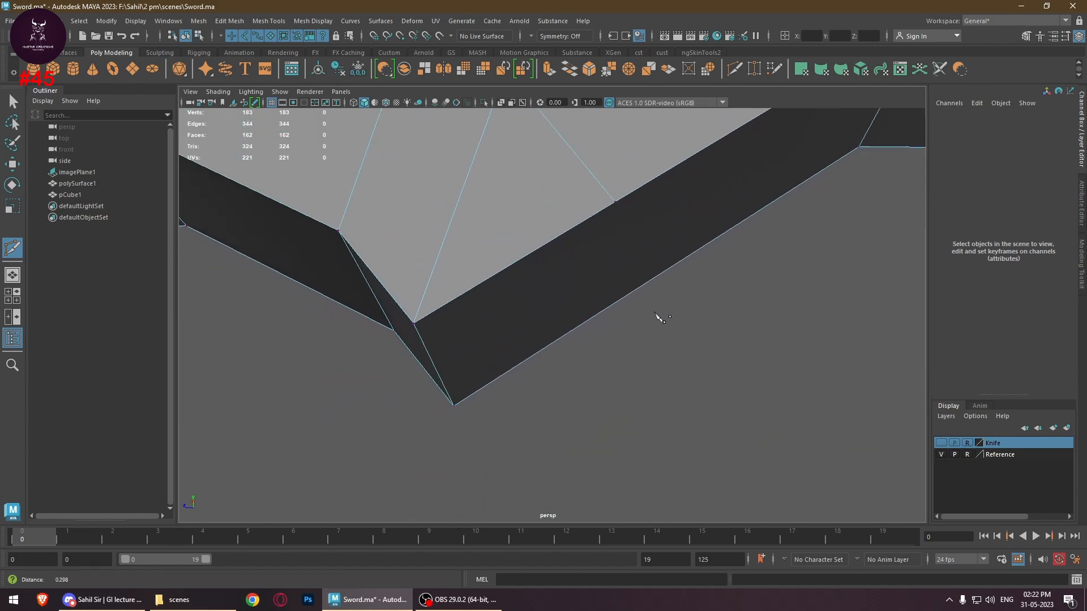
click(611, 213)
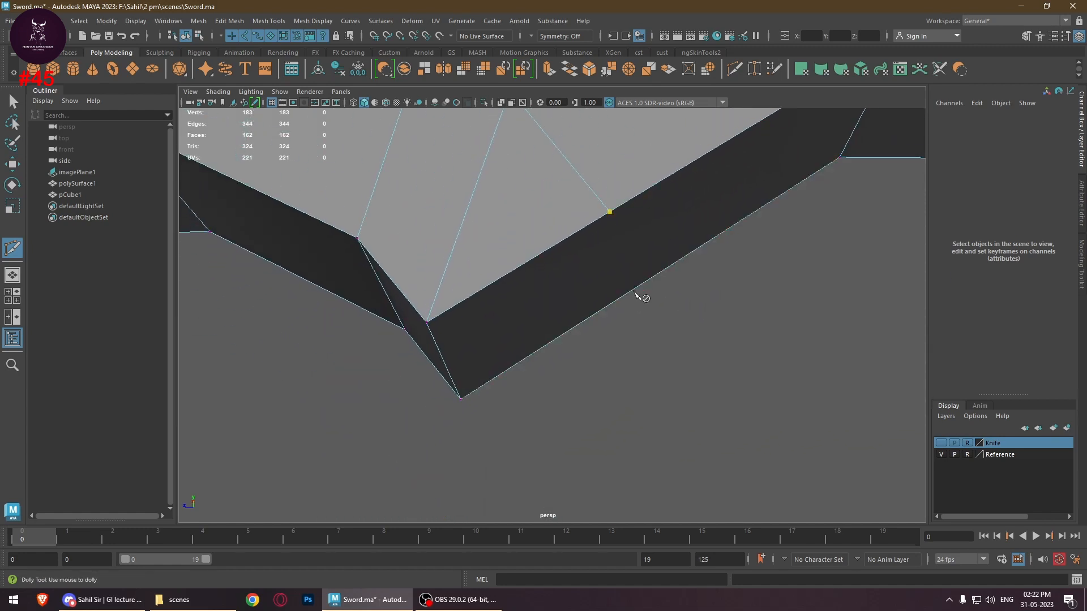
click(633, 290)
Select the side faces of the narrow gold band between the dark grip and the white emblem panel
alt+right_drag(712, 307, 628, 314)
alt+middle_drag(628, 315, 523, 306)
alt+drag(739, 317, 686, 476)
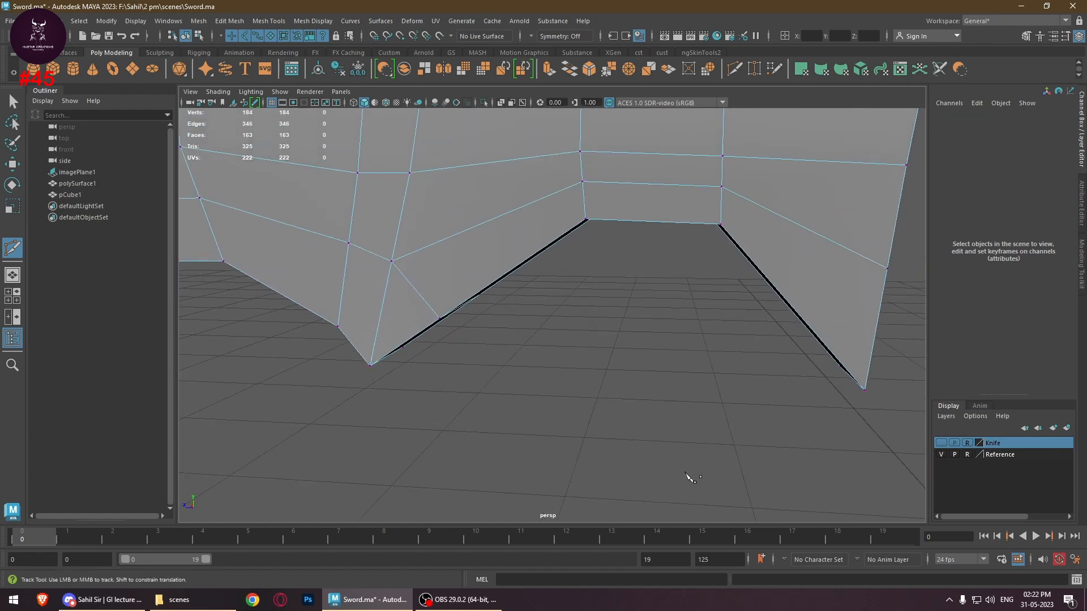
alt+right_drag(687, 475, 568, 337)
alt+middle_drag(568, 337, 598, 454)
key(space)
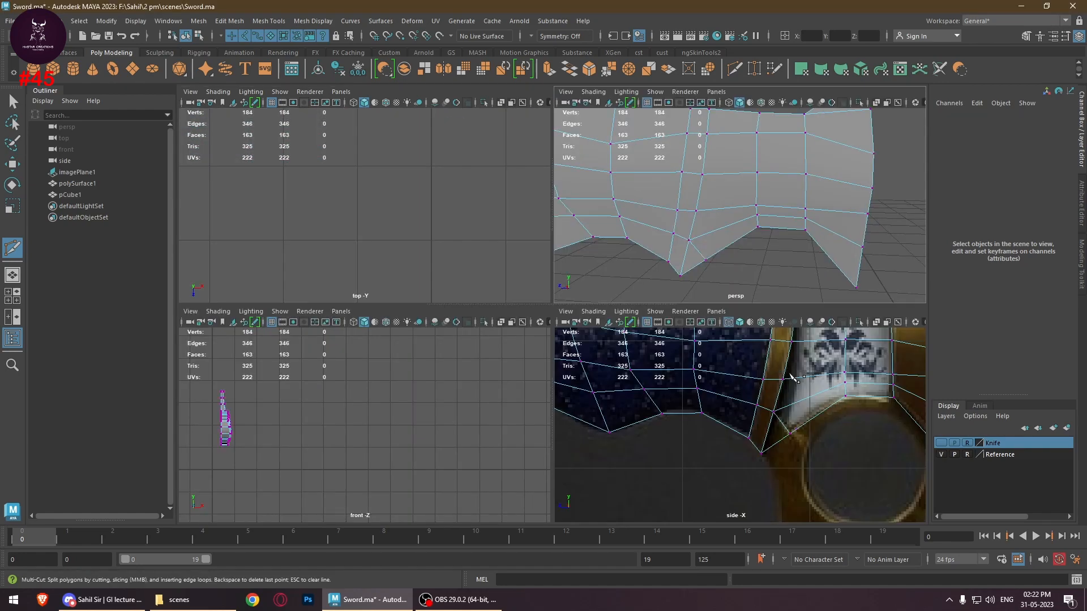
key(space)
right_drag(713, 271, 712, 299)
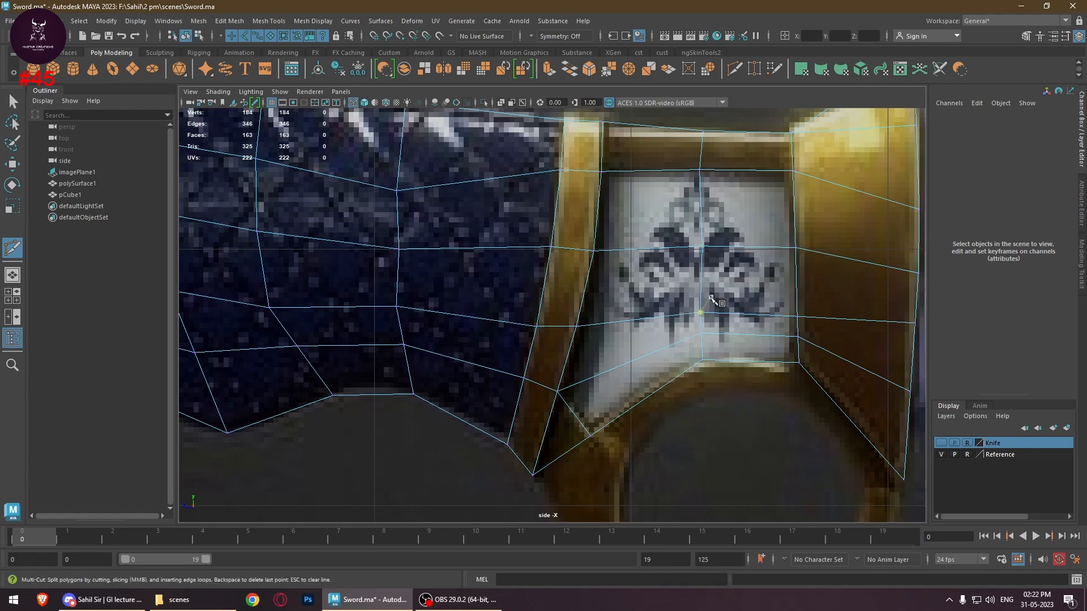
key(w)
alt+middle_drag(633, 220, 673, 258)
click(622, 179)
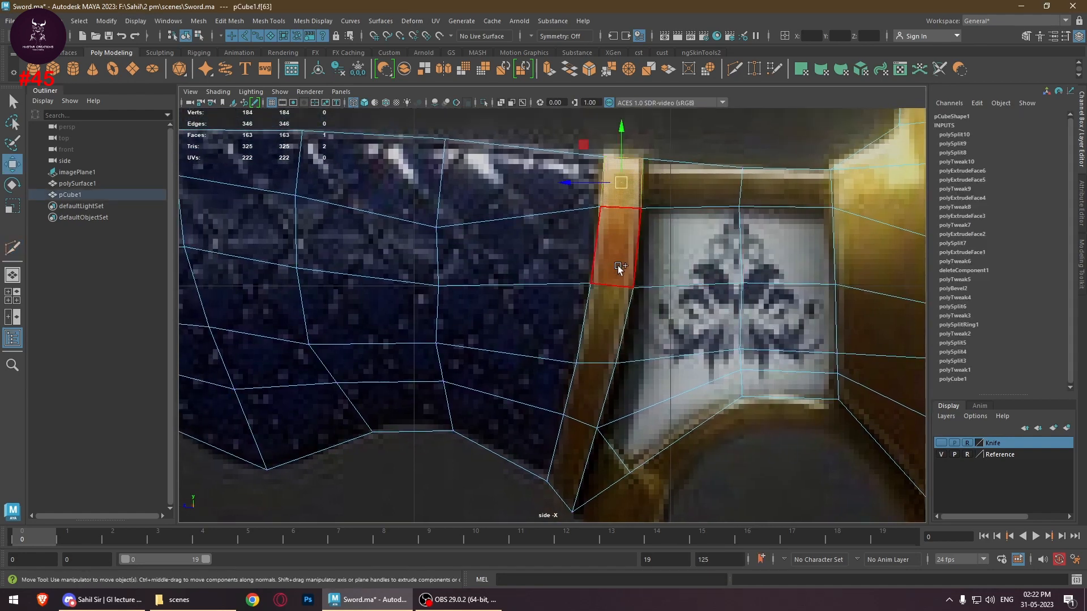
shift+click(617, 265)
shift+click(602, 325)
shift+click(582, 409)
shift+click(578, 464)
Add the gold guard's side faces to the selection, from its lower tip up through the curved upper arm
alt+middle_drag(736, 317, 613, 415)
alt+middle_drag(814, 269, 810, 94)
alt+middle_drag(787, 275, 786, 305)
shift+click(770, 399)
shift+click(759, 355)
shift+click(745, 304)
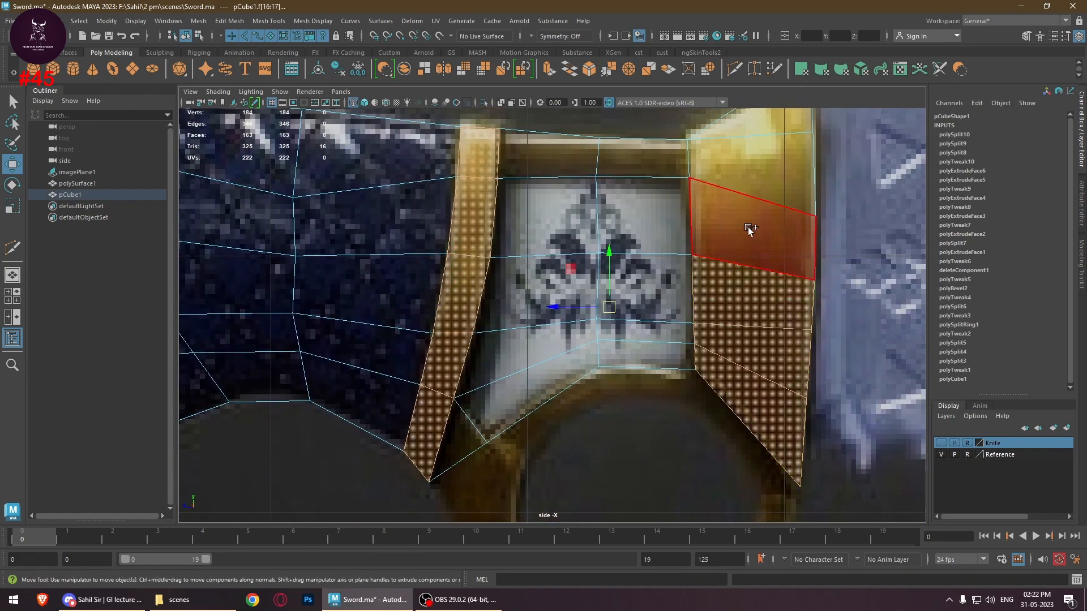
shift+click(749, 226)
shift+click(742, 170)
alt+middle_drag(742, 170, 787, 152)
shift+click(726, 323)
shift+click(746, 264)
shift+click(702, 128)
Add the narrow band's top and underside faces and the guard's underside face to the selection
key(space)
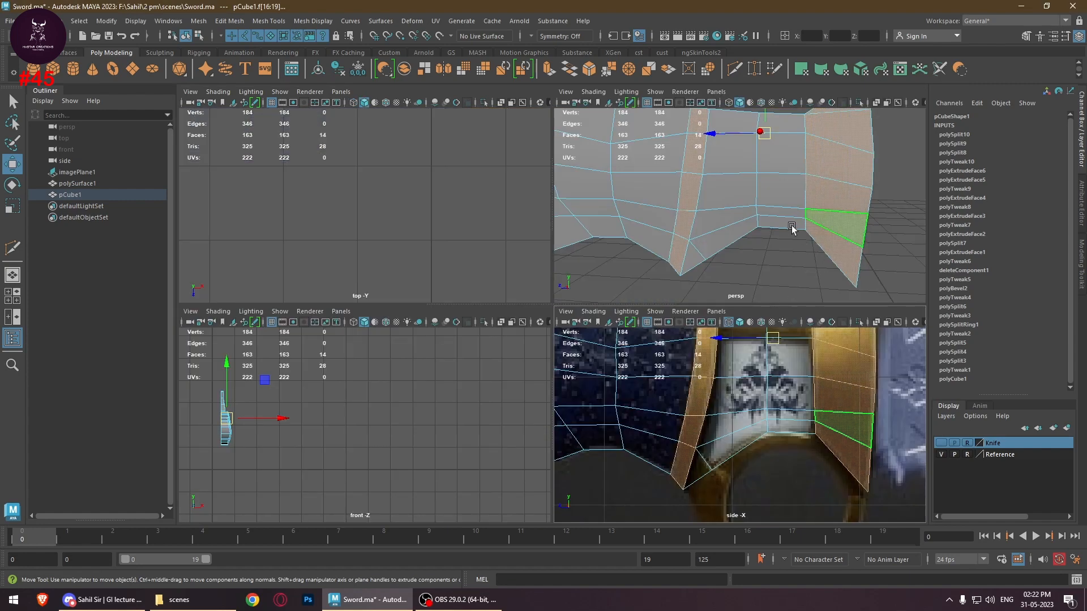
key(space)
scroll(636, 253, up, 3)
alt+drag(518, 306, 585, 250)
shift+click(521, 350)
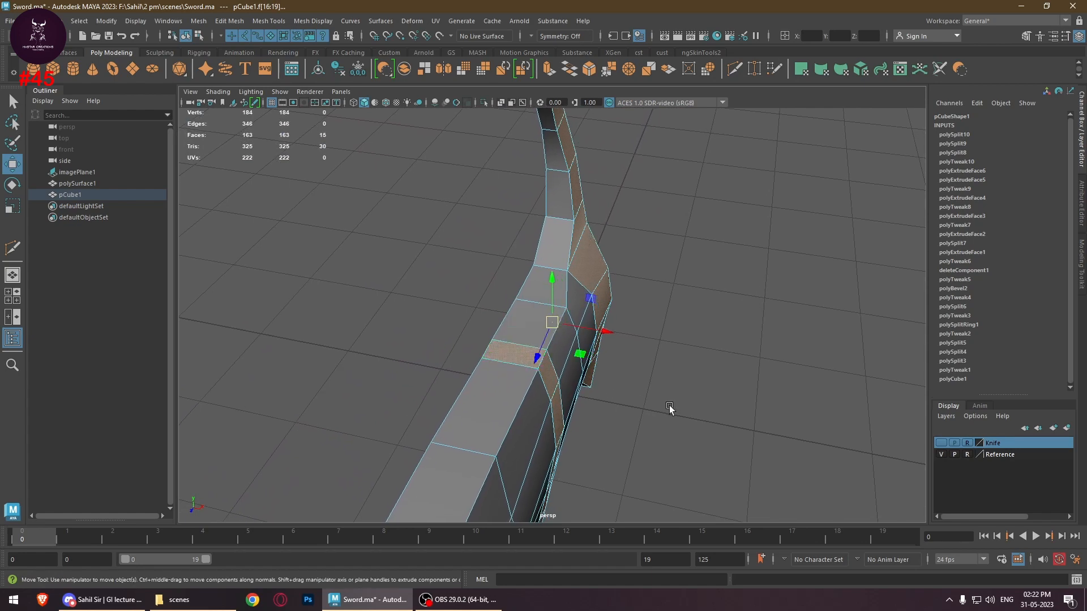
alt+drag(670, 407, 573, 262)
shift+click(439, 311)
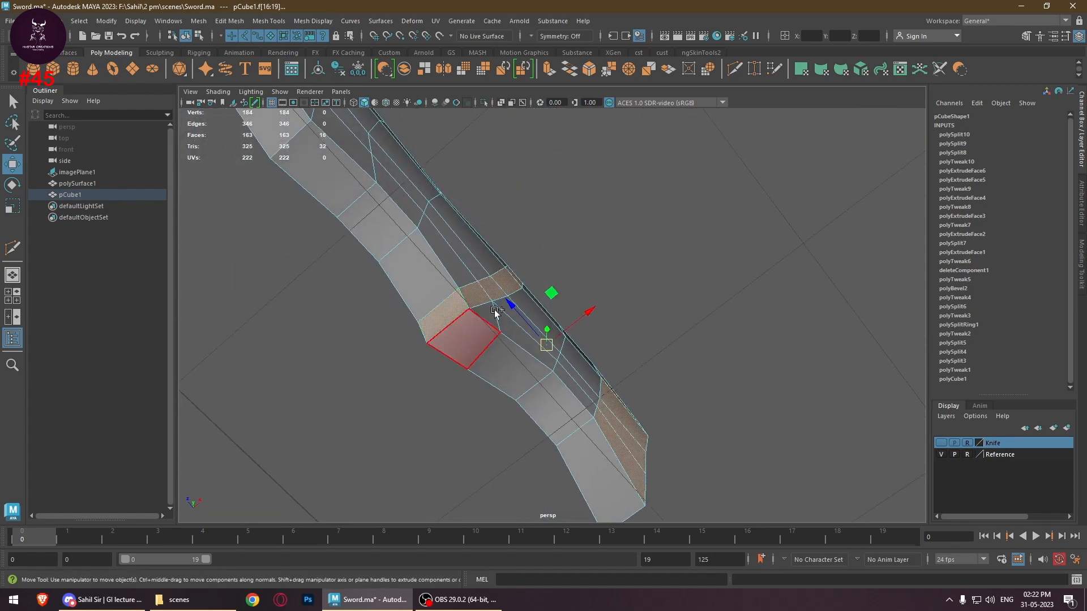
shift+click(618, 465)
alt+drag(650, 369, 576, 267)
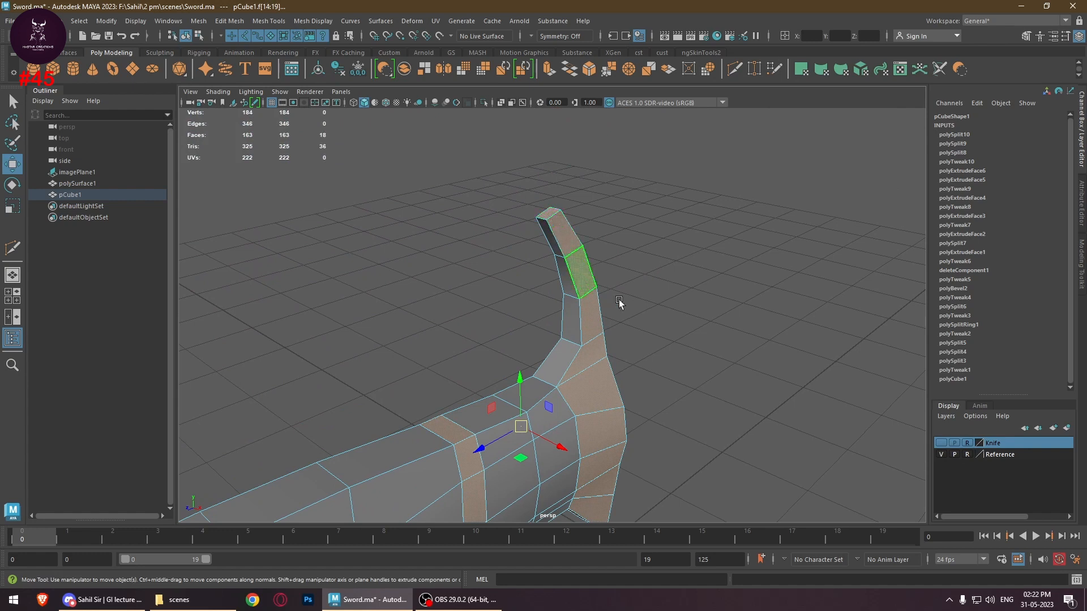
alt+drag(619, 304, 662, 256)
alt+drag(666, 368, 658, 413)
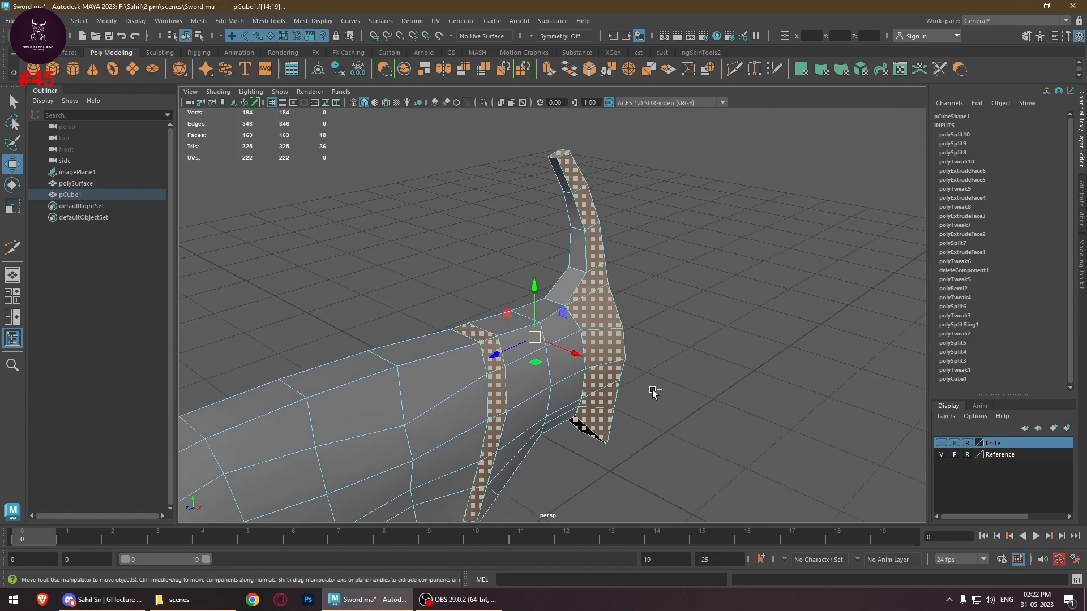
Extrude the selected band and guard faces outward with a local translate Z of 0.064
key(ctrl+e)
drag(555, 134, 556, 126)
alt+drag(693, 286, 682, 255)
alt+drag(669, 300, 645, 332)
Select the eight faces covering the white emblem panel between the narrow band and the guard
key(space)
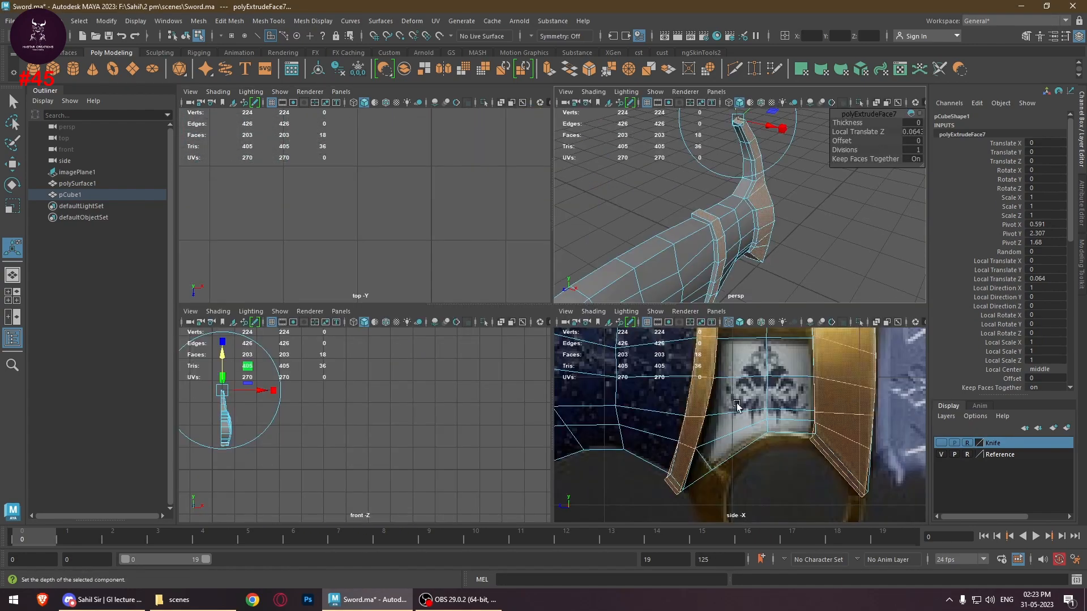
key(space)
scroll(638, 342, up, 2)
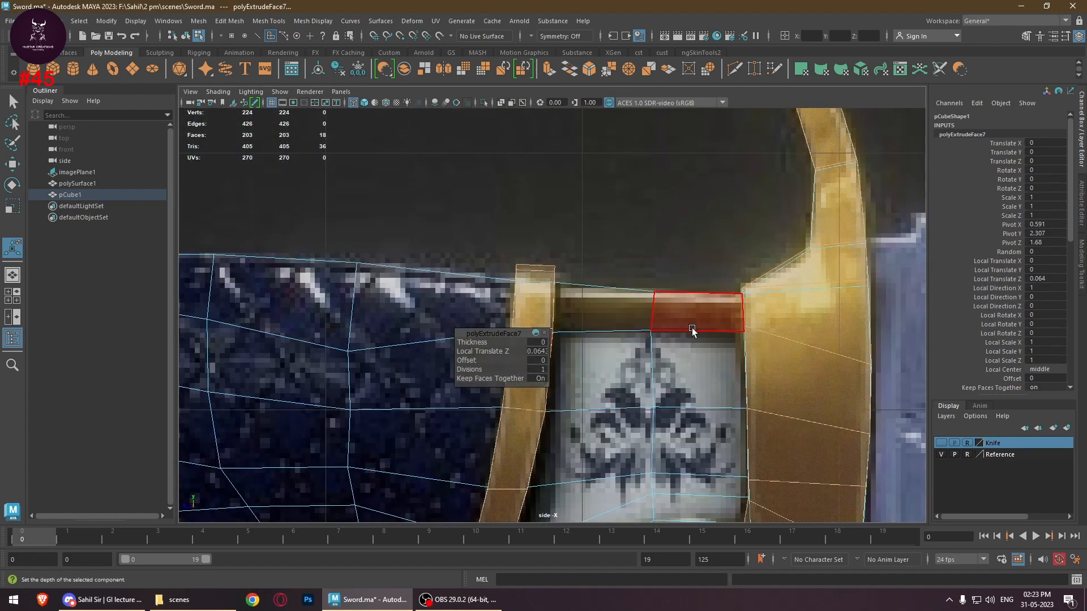
key(space)
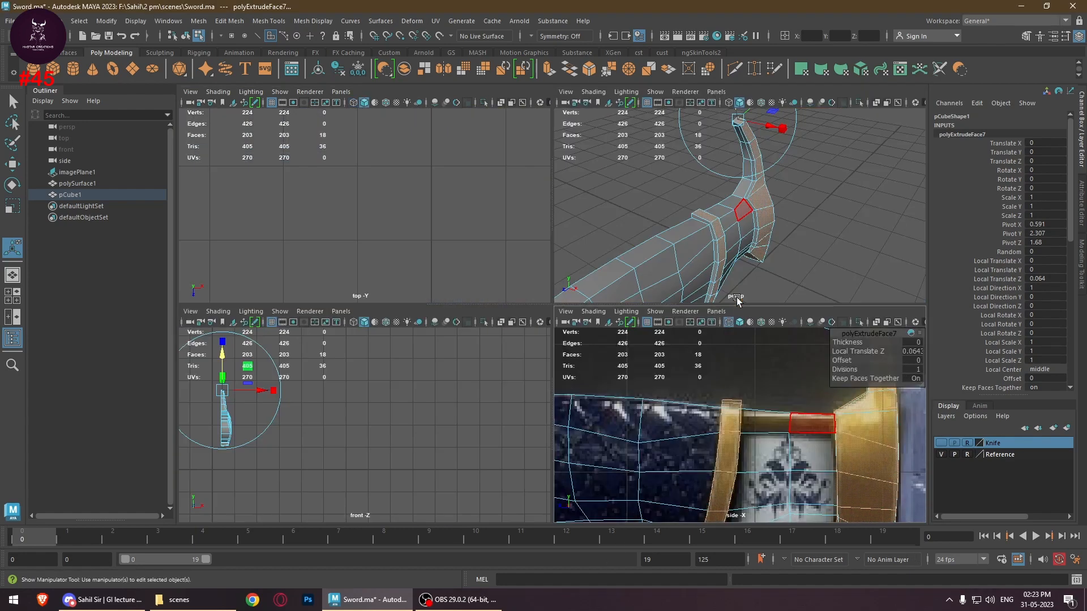
alt+drag(779, 243, 759, 170)
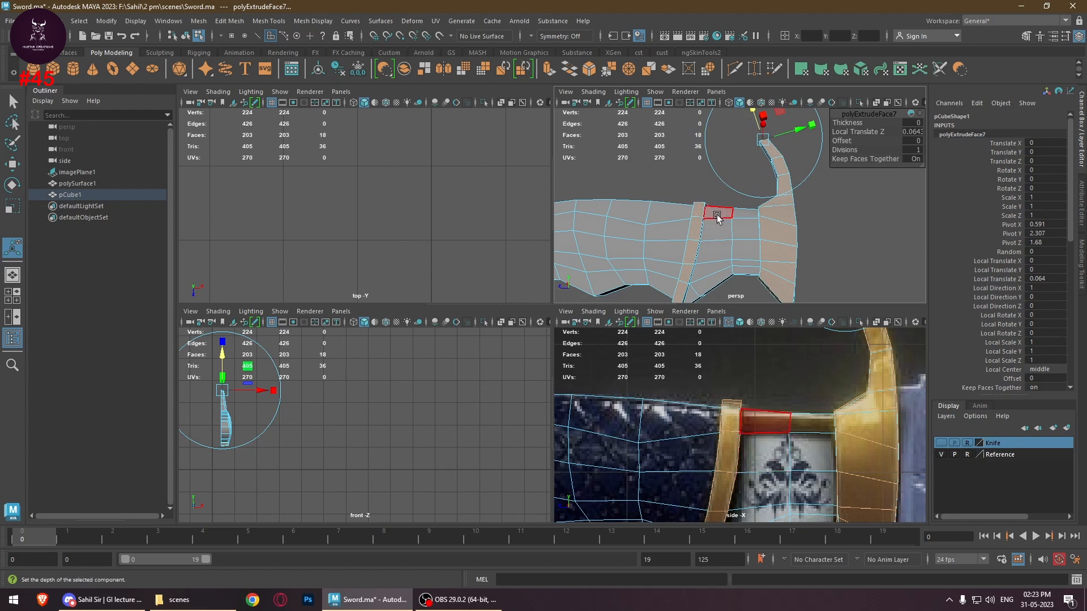
click(718, 213)
alt+middle_drag(825, 427, 821, 360)
click(774, 386)
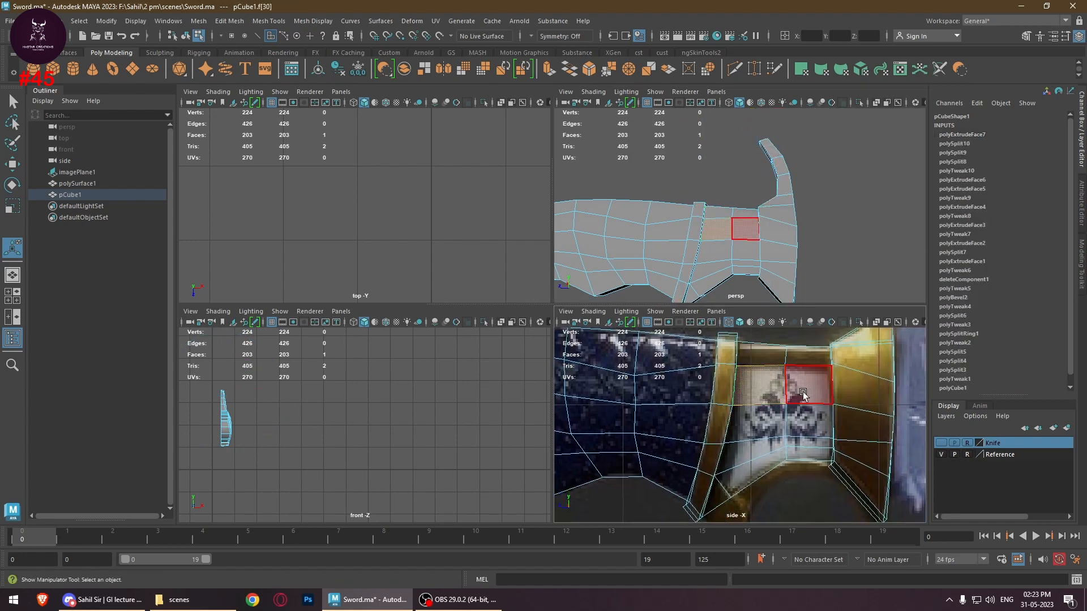
shift+click(801, 389)
shift+click(769, 430)
shift+click(803, 432)
shift+click(746, 453)
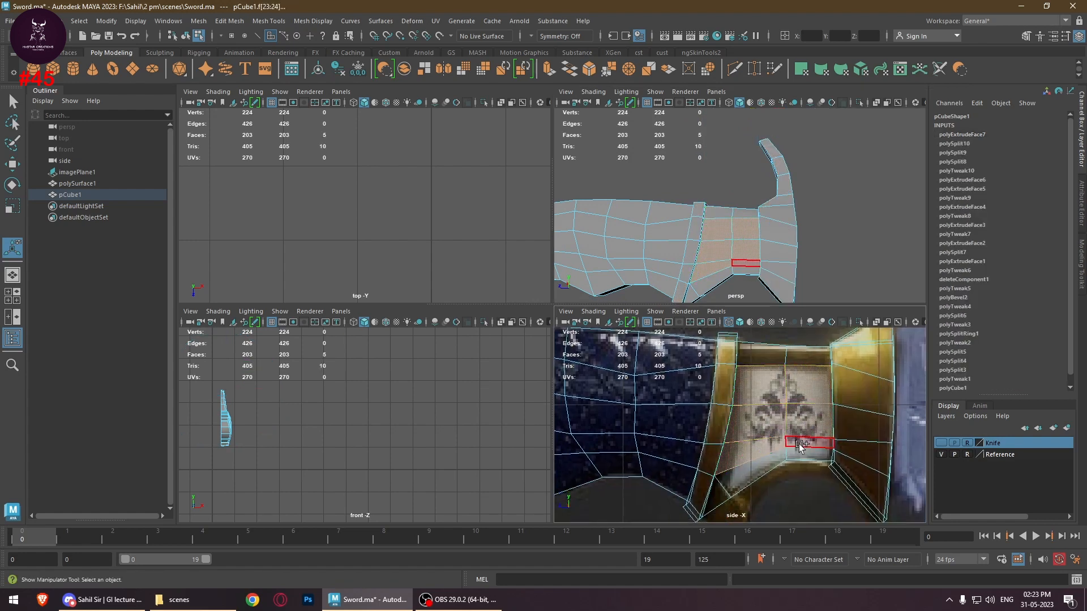
shift+click(798, 441)
shift+click(747, 474)
shift+click(800, 453)
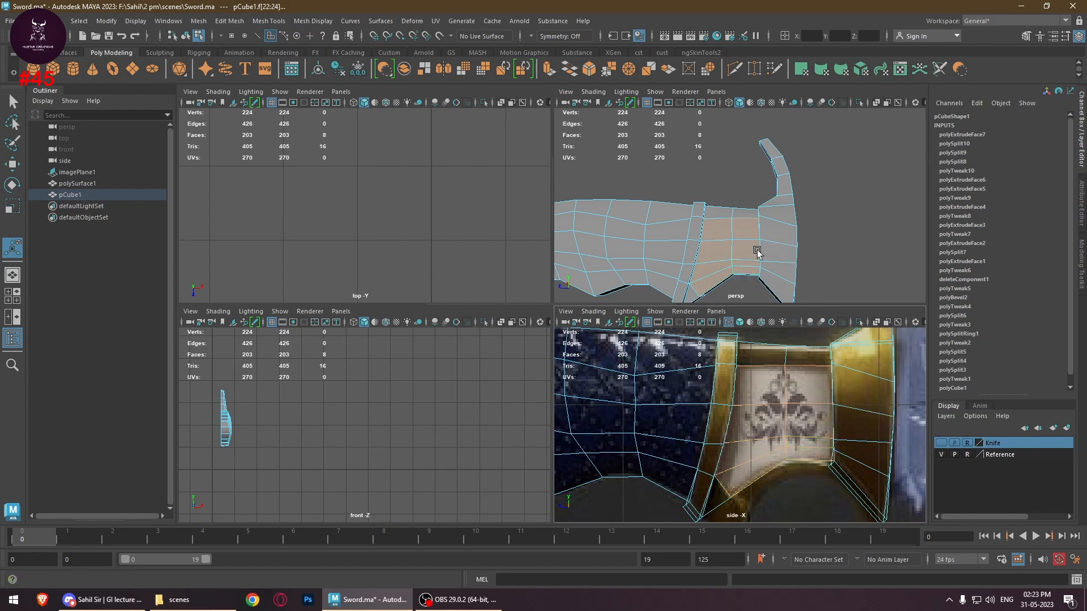
Extrude the emblem panel faces inward with an offset of 0.02 and a local translate Z of about -0.03
alt+drag(708, 274, 758, 190)
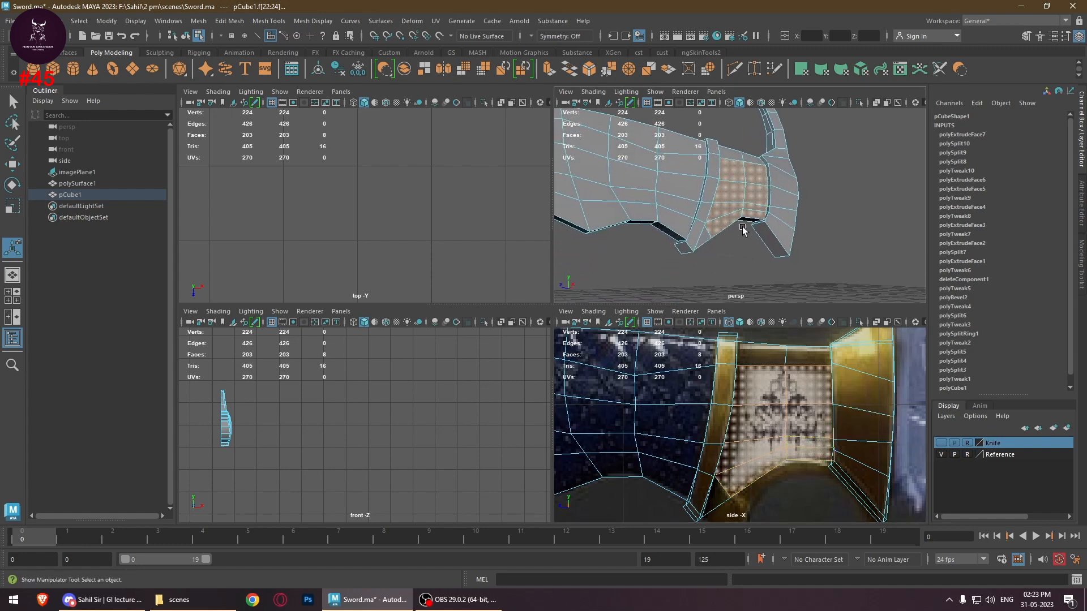
key(space)
alt+right_drag(663, 269, 657, 321)
alt+middle_drag(658, 321, 701, 299)
alt+drag(701, 299, 682, 326)
key(ctrl+e)
alt+drag(695, 373, 582, 356)
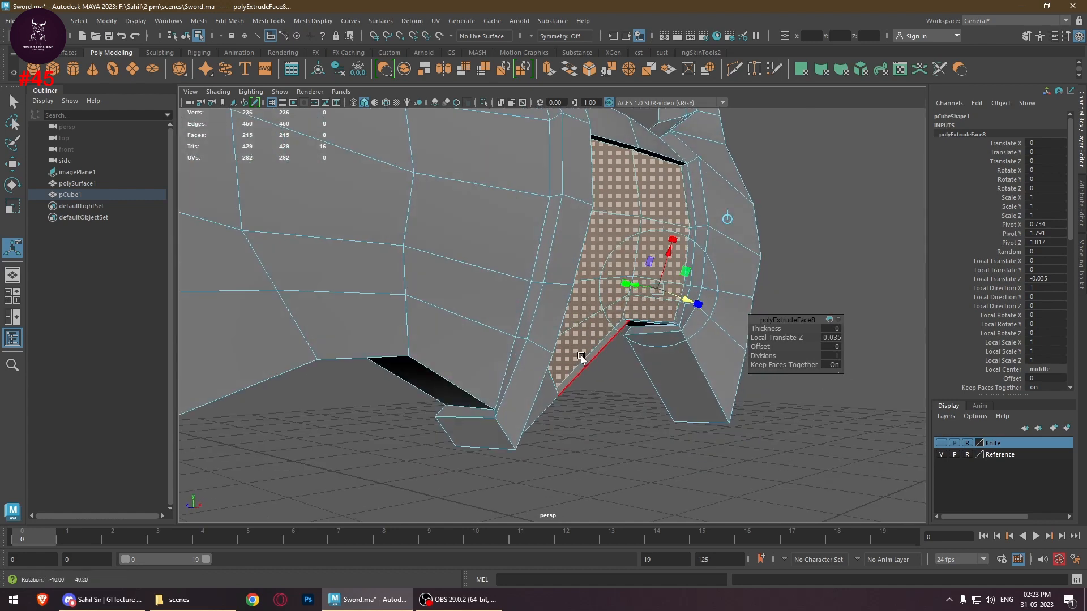
key(ctrl+z)
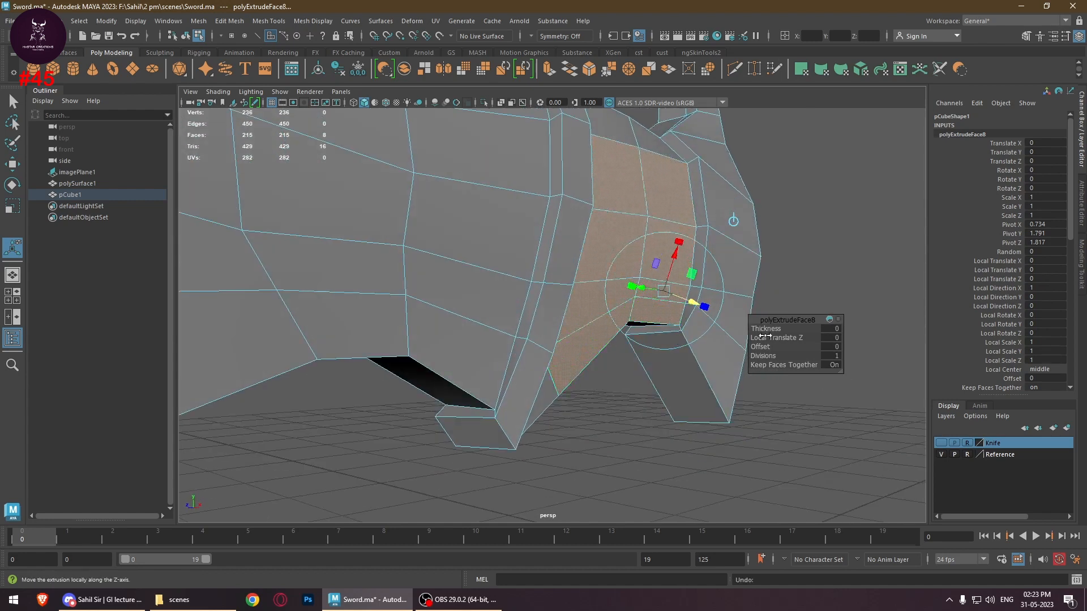
mouse_move(761, 346)
mouse_down()
mouse_move(782, 347)
mouse_move(761, 347)
mouse_up()
key(ctrl+z)
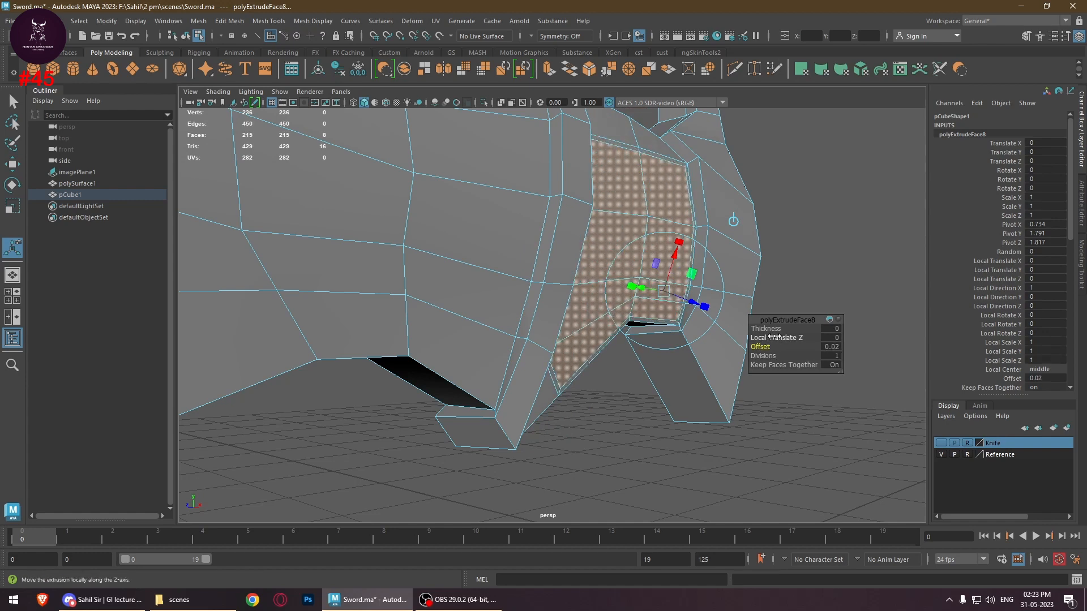
mouse_move(680, 298)
mouse_down()
mouse_move(689, 308)
mouse_move(681, 300)
mouse_up()
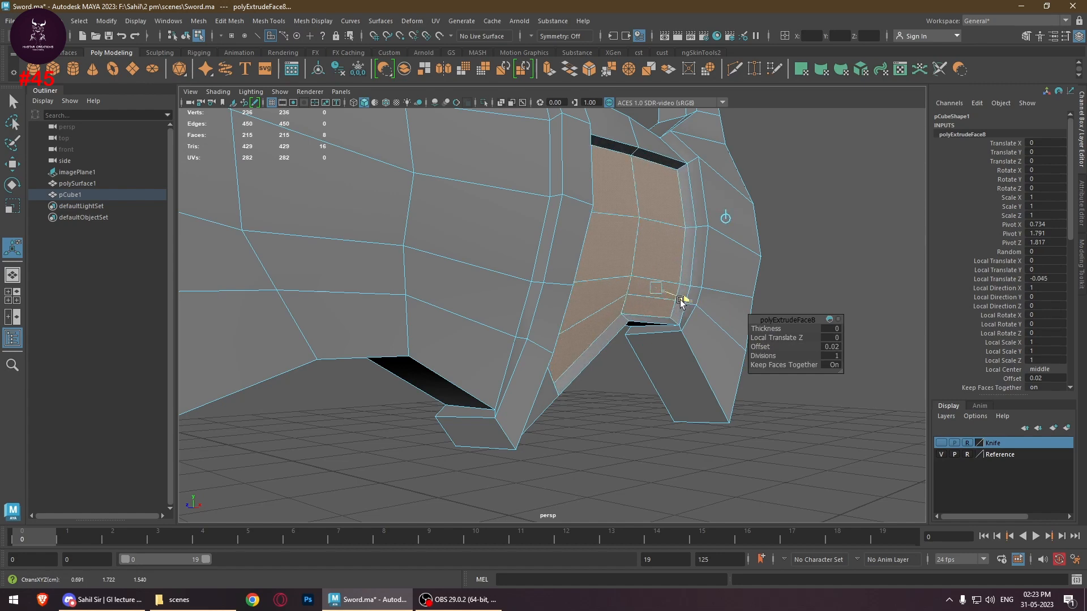
alt+drag(619, 388, 585, 396)
alt+drag(604, 368, 803, 277)
Return the handle mesh to object mode and select it in the side view over the reference's finger ring
key(space)
key(space)
alt+right_drag(795, 371, 665, 366)
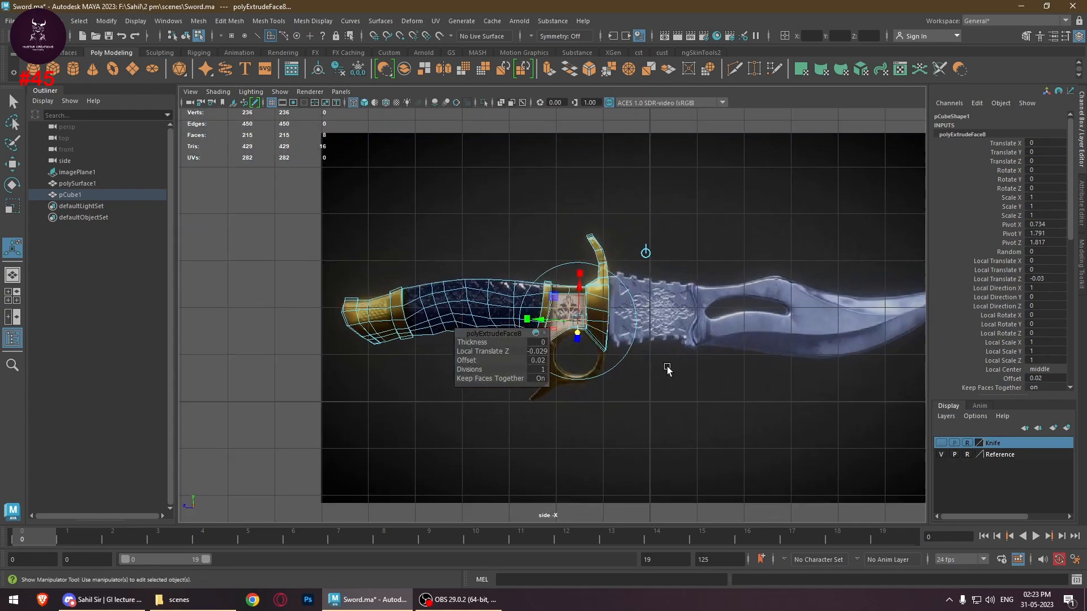
alt+drag(625, 376, 693, 390)
click(699, 381)
scroll(572, 340, up, 5)
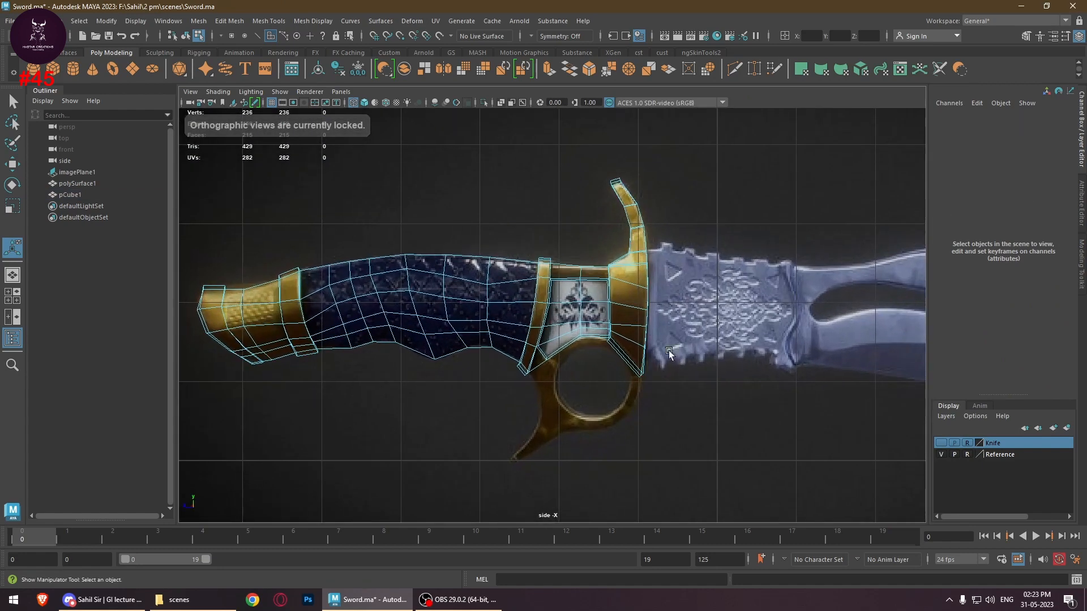
scroll(738, 374, up, 4)
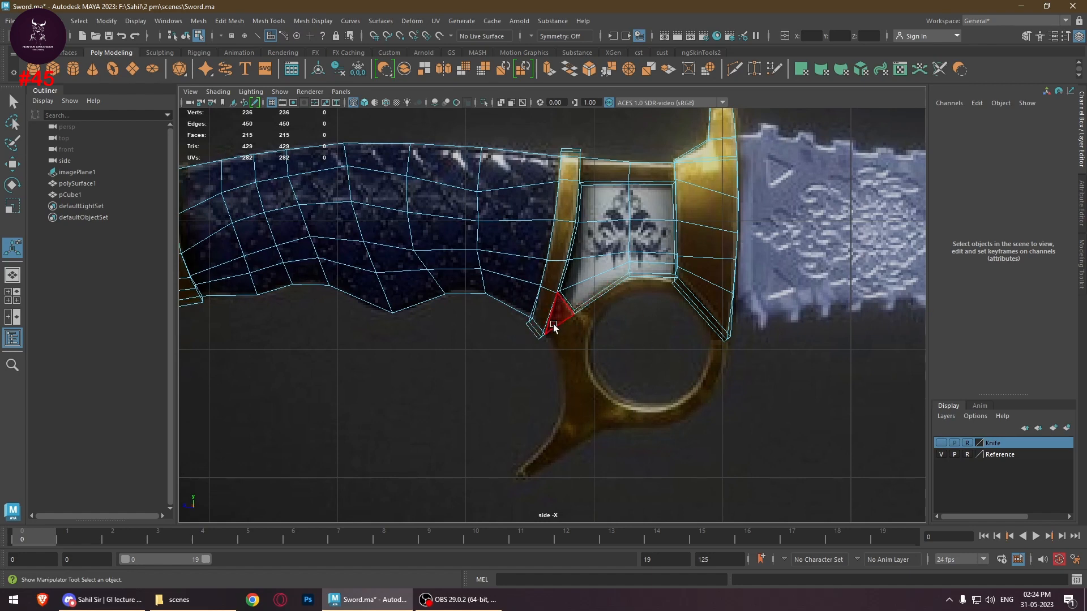
right_drag(648, 372, 697, 240)
key(q)
click(649, 343)
alt+middle_drag(531, 370, 519, 308)
scroll(519, 308, up, 3)
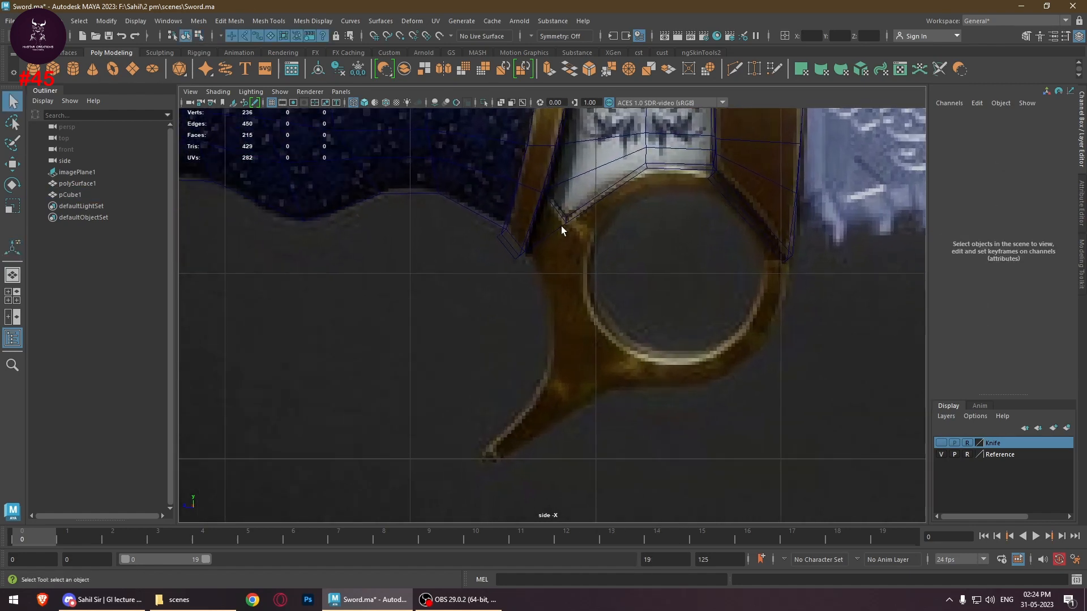
click(562, 227)
Create a polygon cylinder over the reference's finger ring in the side view, radius about 0.65 and height about 0.217
alt+middle_drag(624, 262, 555, 311)
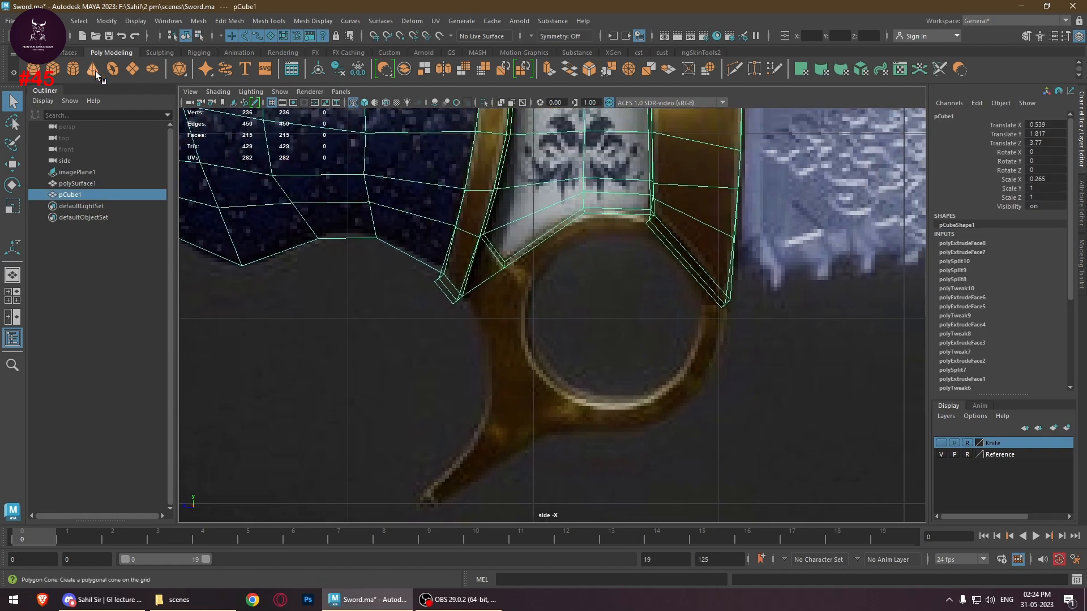
click(73, 69)
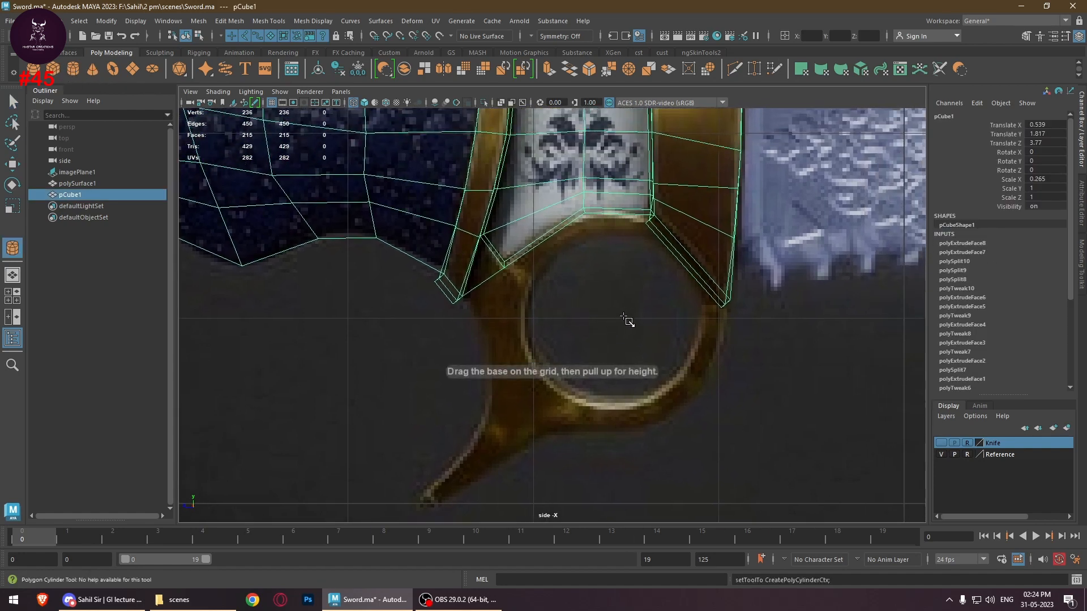
drag(623, 317, 709, 386)
drag(680, 351, 686, 326)
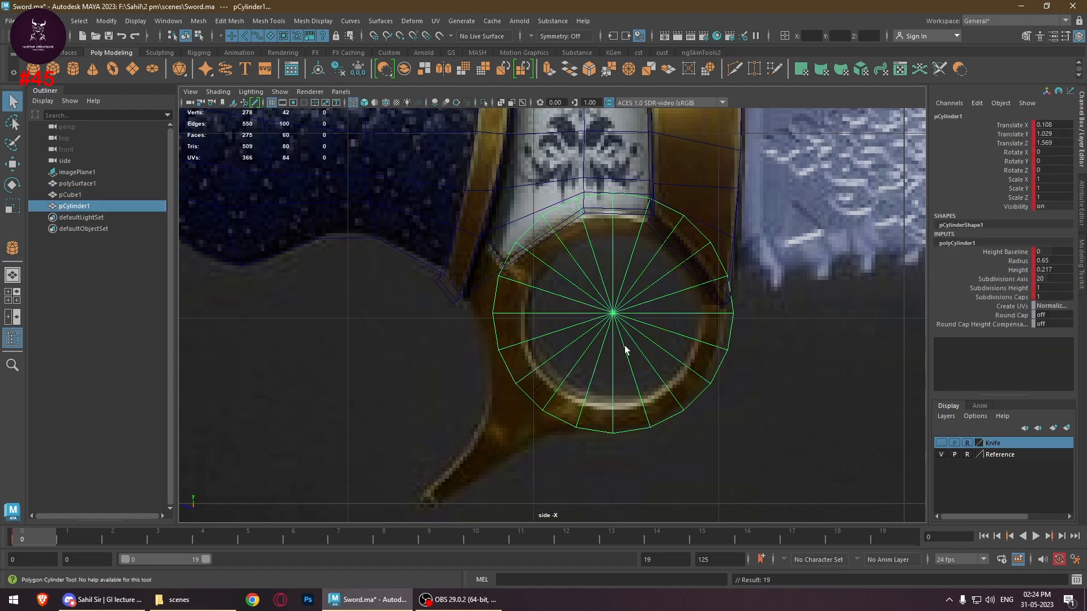
Align the cylinder with the finger ring at Translate Y 1.047 and Z 1.643, scaled uniformly to 1.046
key(w)
mouse_move(614, 313)
mouse_down()
mouse_move(597, 306)
mouse_move(602, 315)
mouse_up()
key(r)
key(w)
click(768, 469)
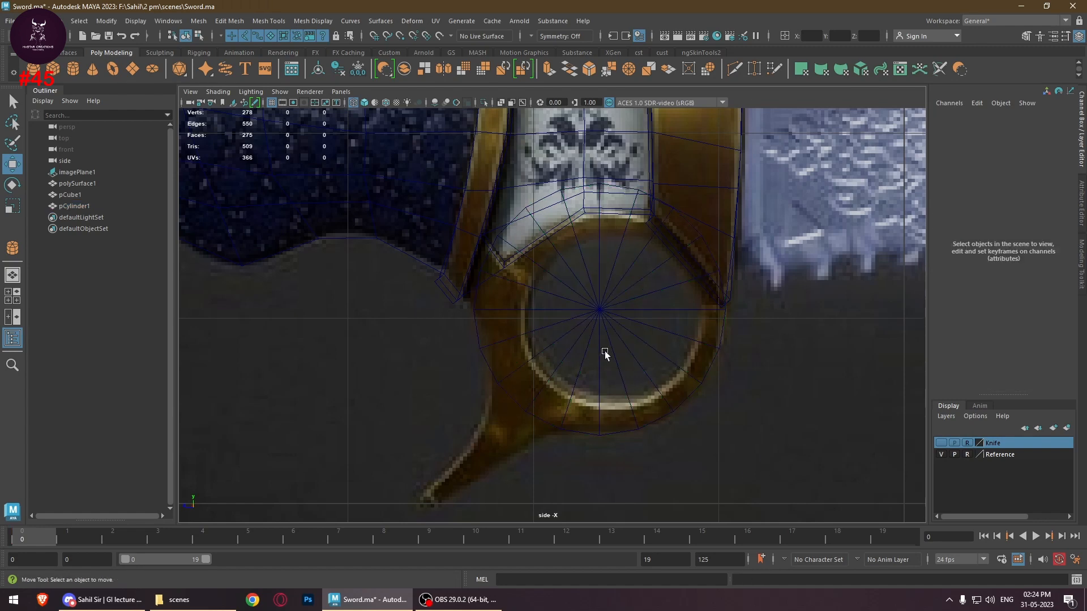
Chamfer the cylinder's centre vertex with a width of 0.71 to outline the ring's inner hole
click(608, 315)
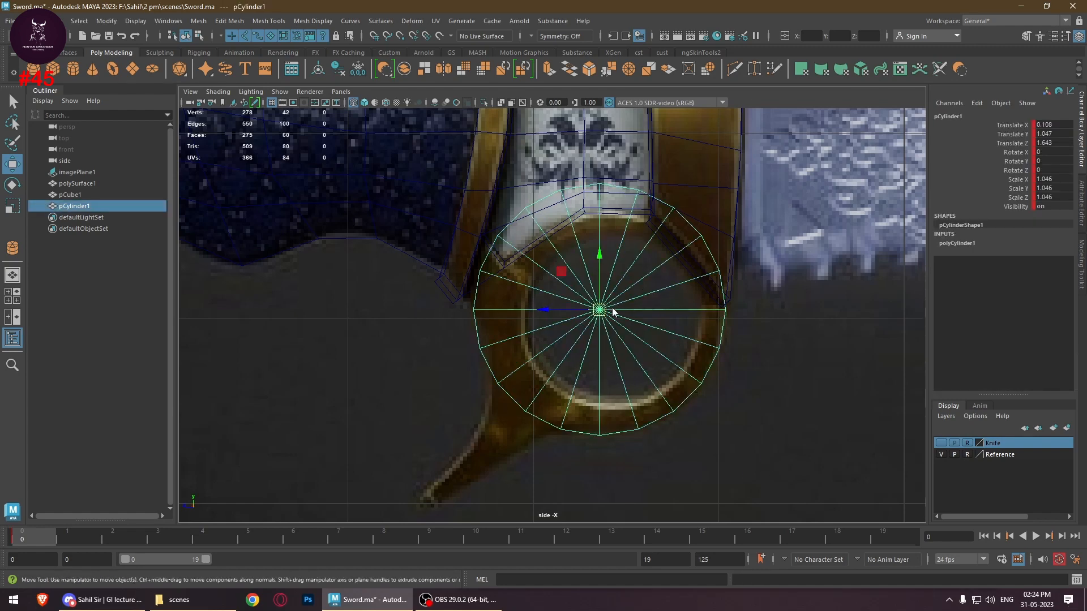
shift+right_click(613, 311)
shift+right_drag(613, 310, 565, 265)
click(601, 314)
shift+right_click(616, 304)
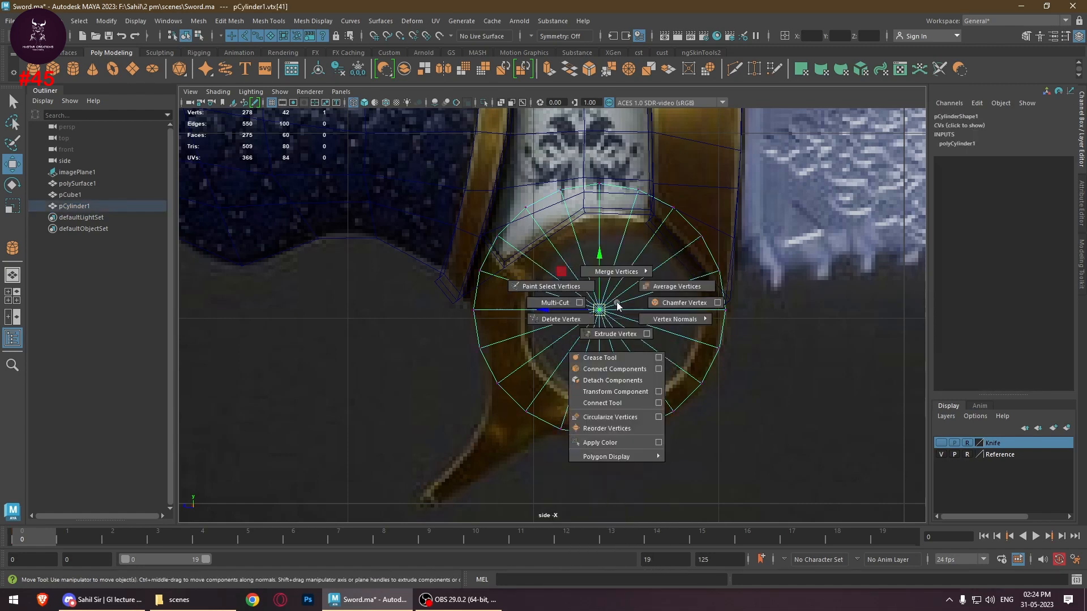
shift+right_drag(615, 304, 682, 303)
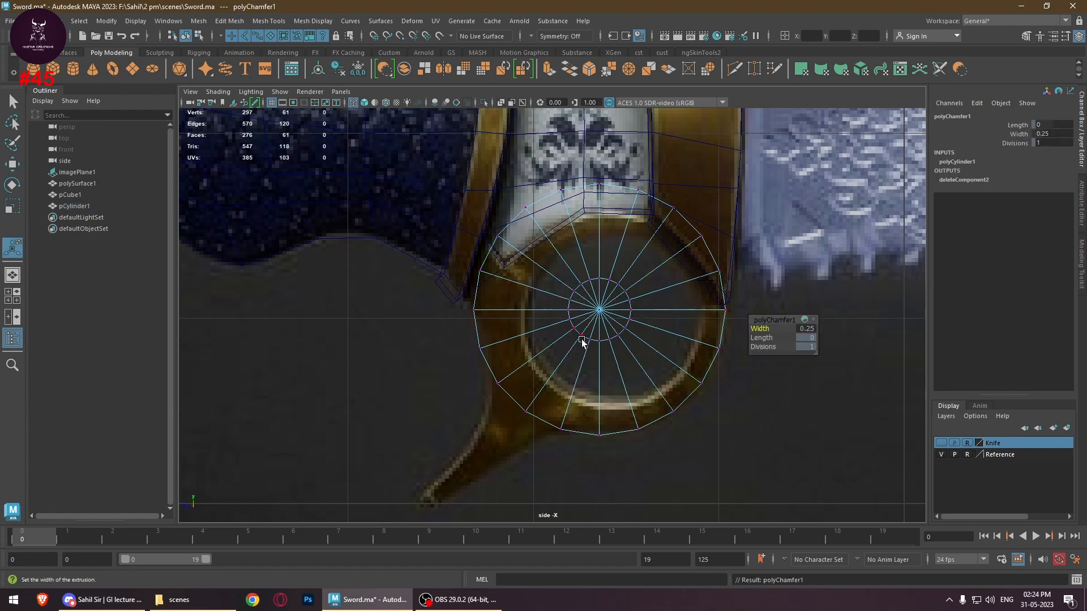
middle_drag(598, 334, 625, 335)
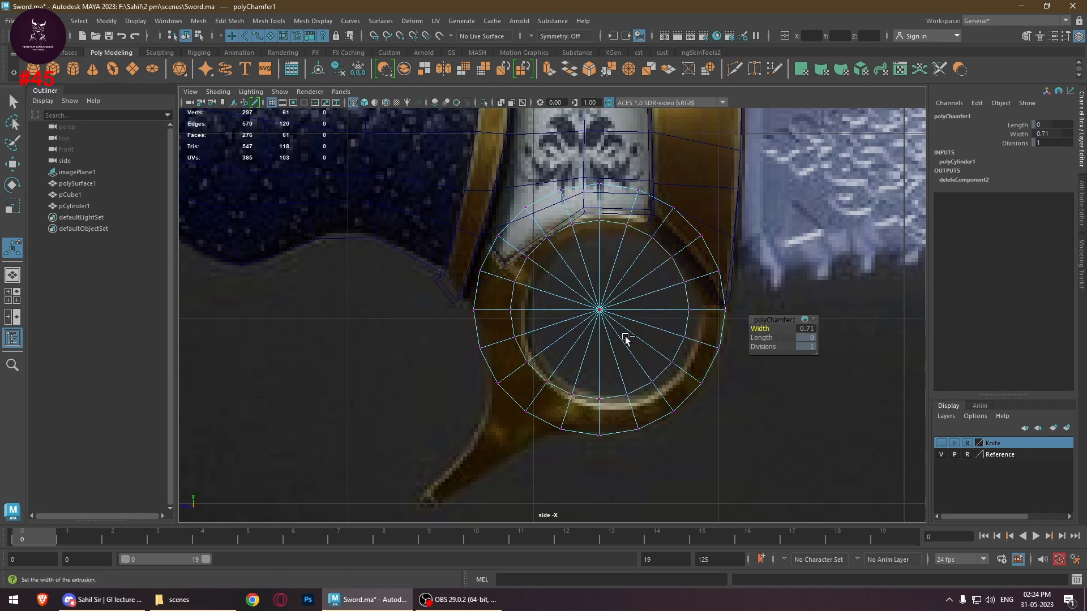
key(w)
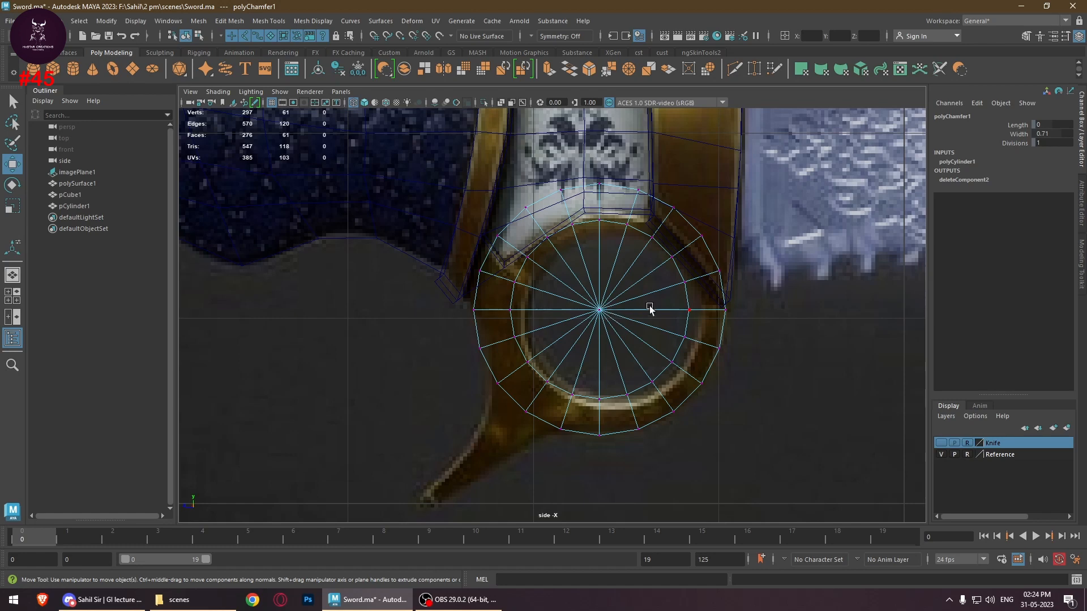
Delete the cylinder's unneeded side and cap faces and its centre face, leaving a flat ring
key(space)
key(space)
alt+drag(704, 284, 745, 393)
right_drag(567, 327, 576, 303)
alt+drag(534, 328, 529, 342)
right_drag(495, 318, 481, 300)
drag(473, 243, 509, 509)
key(Delete)
alt+drag(575, 430, 544, 406)
click(515, 409)
key(Delete)
key(space)
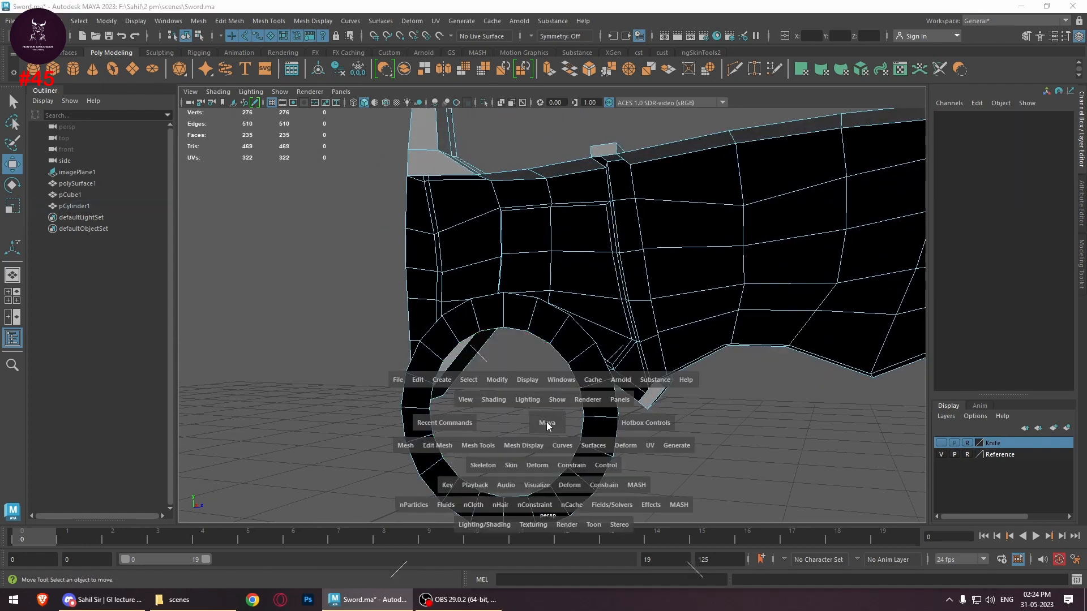
key(space)
scroll(692, 427, up, 4)
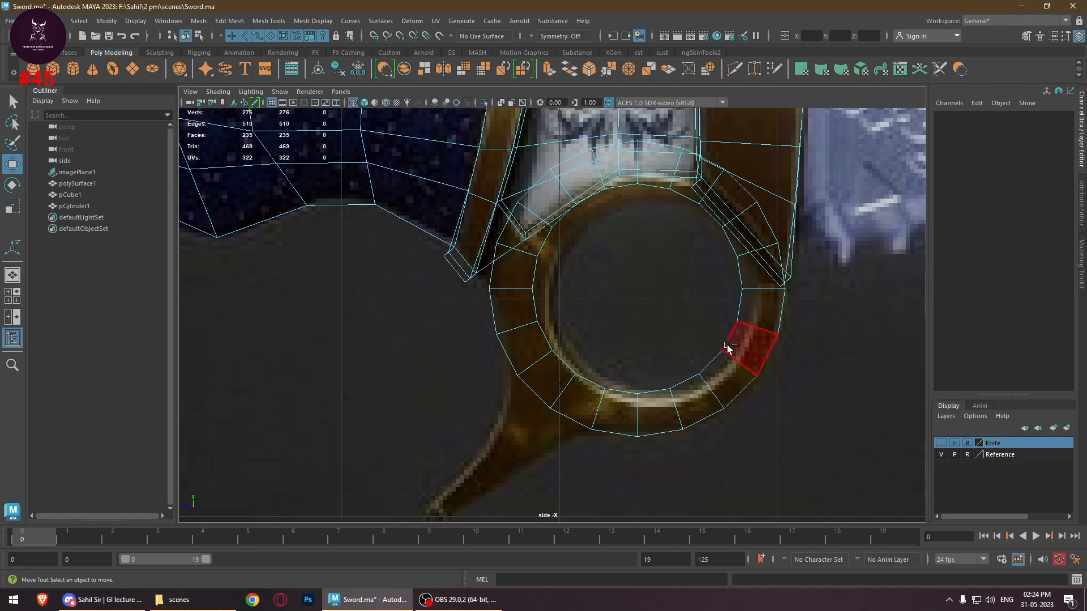
Undo the face deletions and the centre-vertex chamfer on the cylinder
key(ctrl+z)
key(ctrl+z)
key(ctrl+z)
key(ctrl+z)
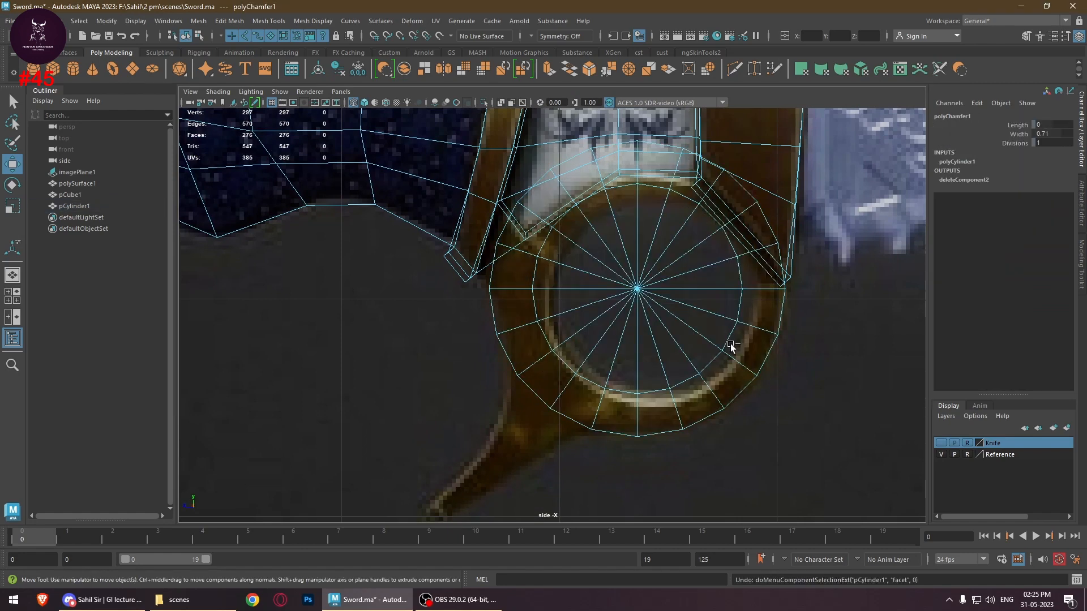
key(ctrl+z)
key(ctrl+z)
click(730, 346)
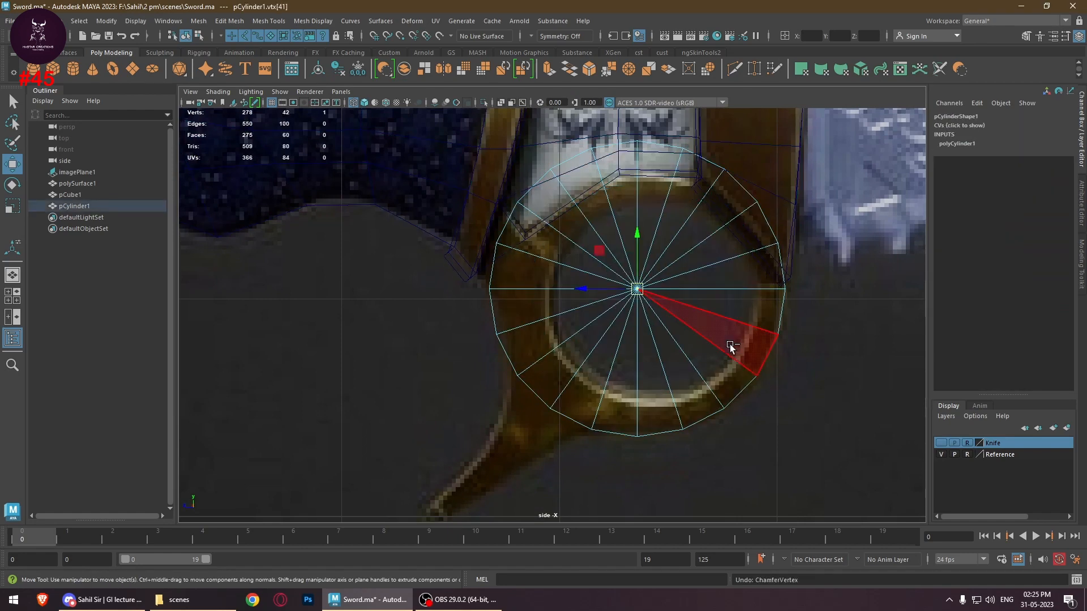
key(ctrl+z)
Set the cylinder's Subdivisions Axis to 12 and lower it to Translate Y 1.034 over the reference ring
right_drag(689, 326, 758, 248)
click(724, 347)
drag(717, 315, 766, 385)
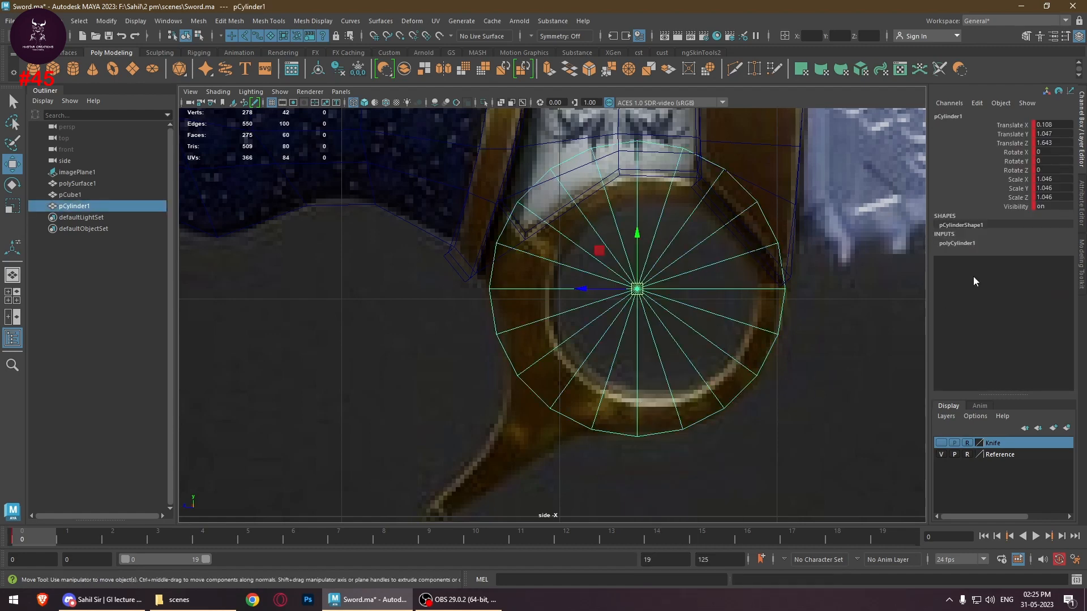
click(944, 244)
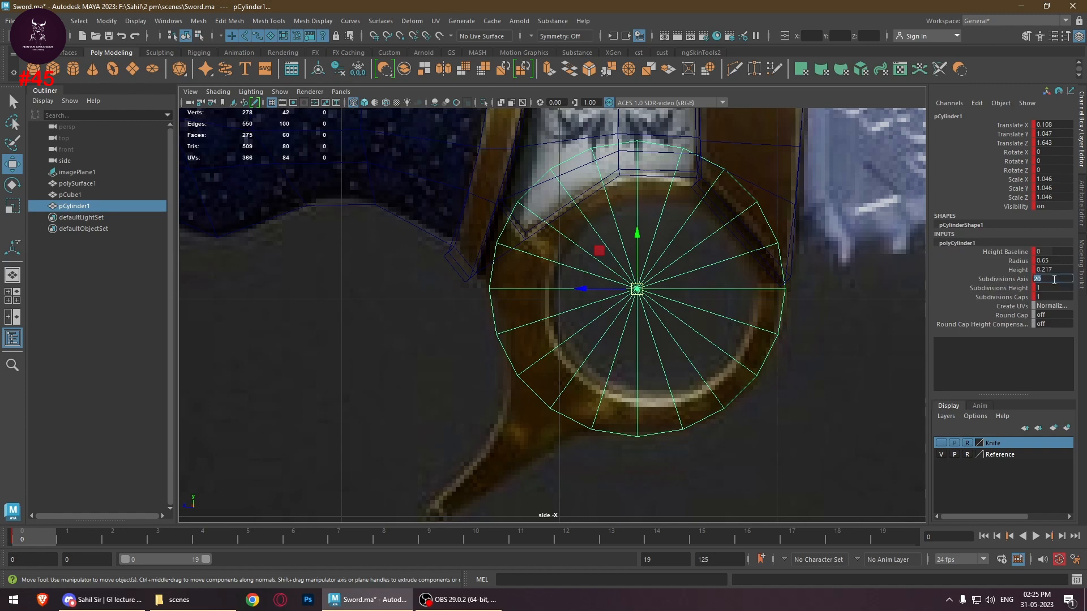
key(Return)
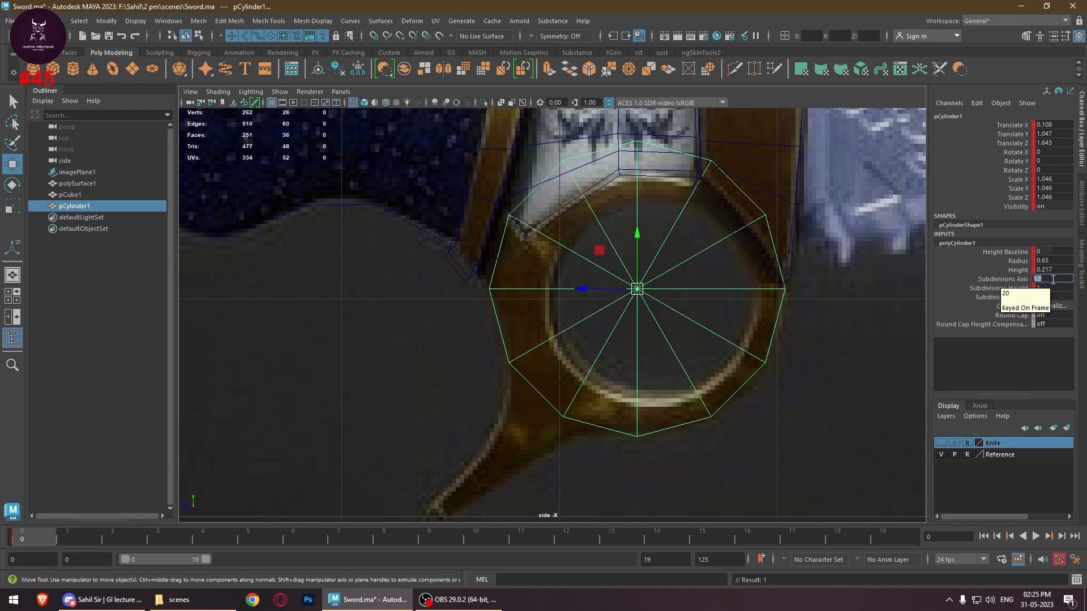
drag(637, 289, 640, 293)
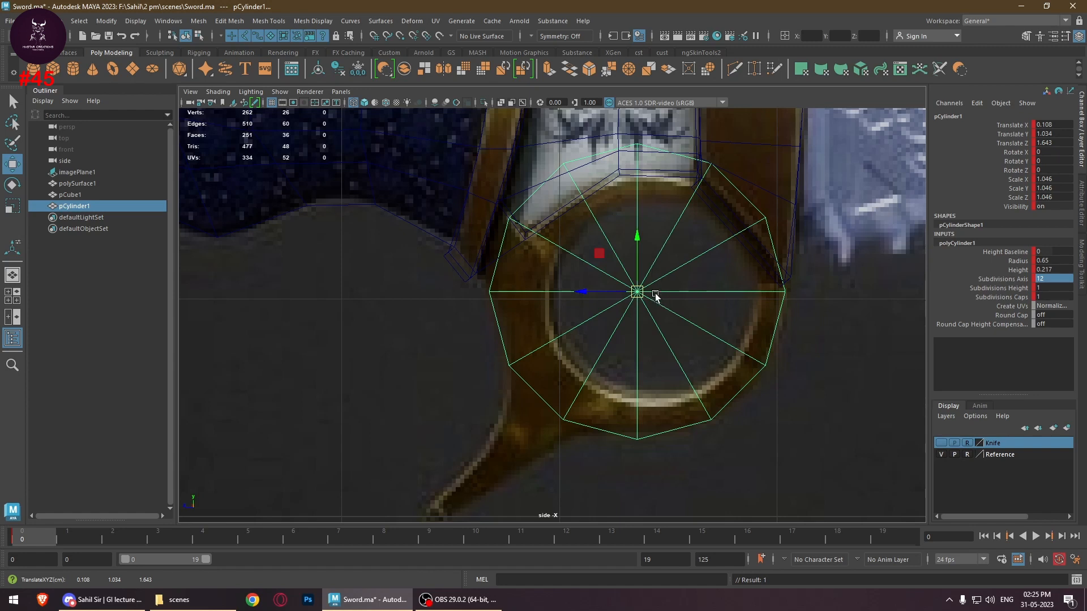
Chamfer the 12-sided cylinder's centre vertex wide enough to approximate the finger ring's inner edge
right_drag(655, 296, 613, 264)
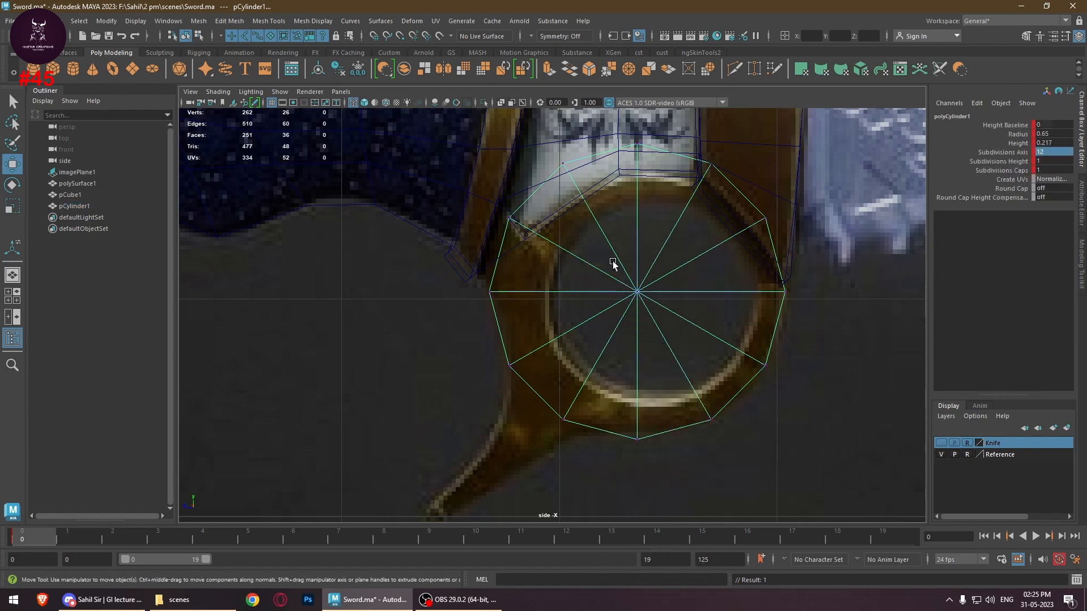
click(636, 290)
shift+right_drag(652, 293, 692, 298)
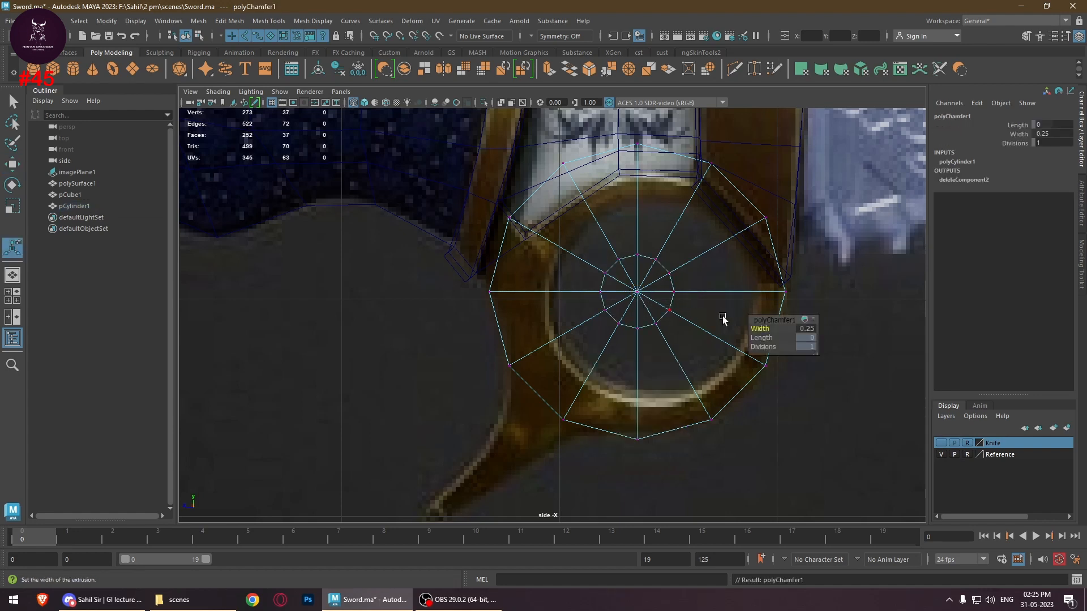
middle_drag(638, 286, 666, 298)
click(757, 383)
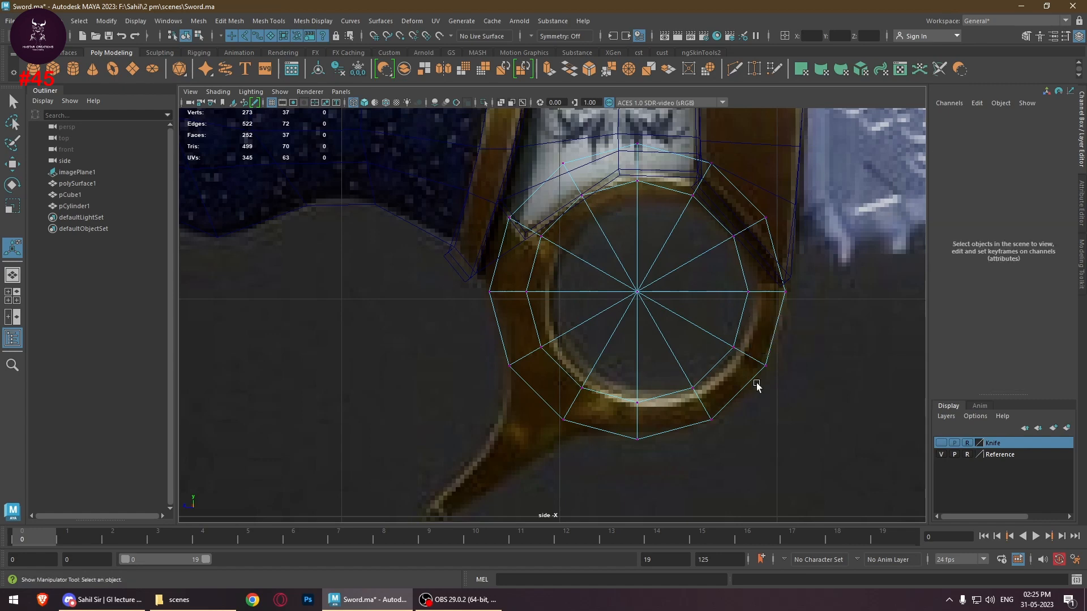
Delete the cylinder's side faces and the unchamfered cap in perspective, keeping only the chamfered cap
key(space)
key(space)
alt+drag(742, 284, 627, 285)
right_drag(627, 285, 637, 300)
alt+drag(668, 308, 645, 315)
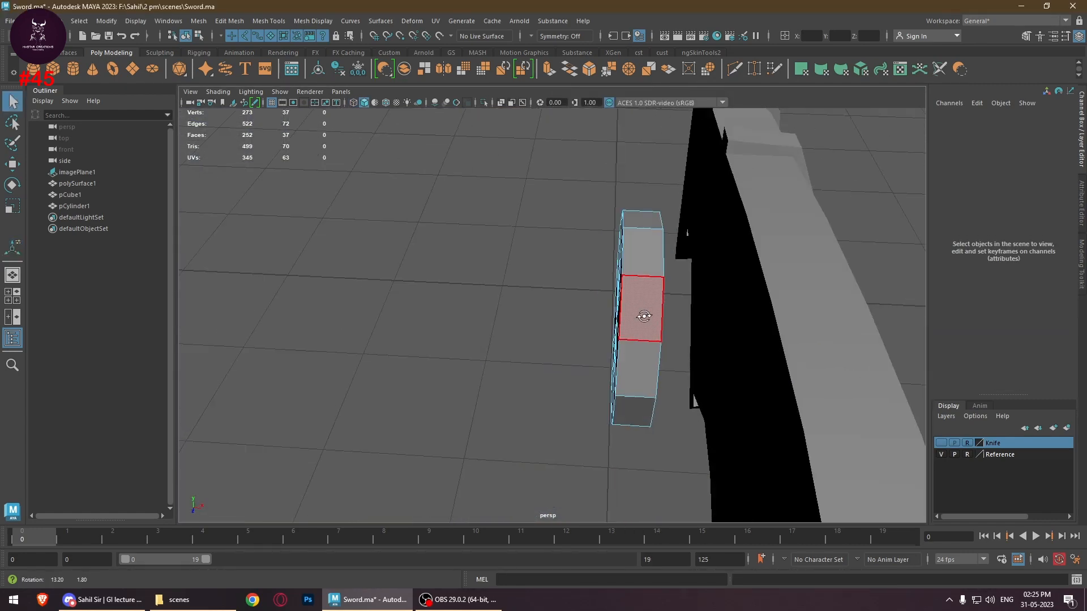
drag(594, 181, 610, 222)
drag(634, 450, 635, 450)
key(Delete)
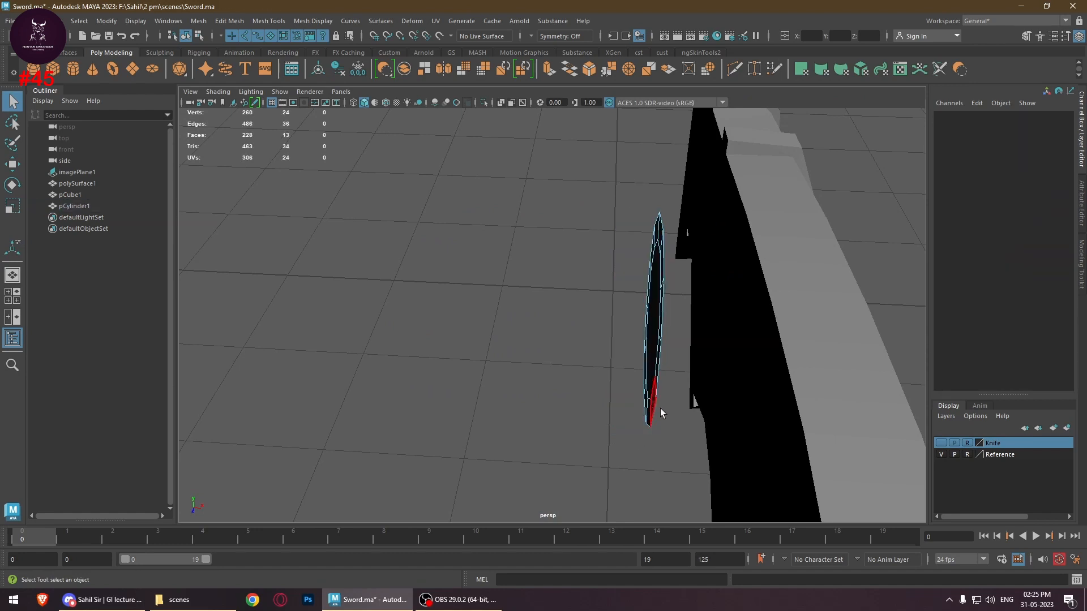
Delete the remaining cap's centre face to open the ring, and return to the side view
alt+drag(657, 413, 714, 373)
click(565, 307)
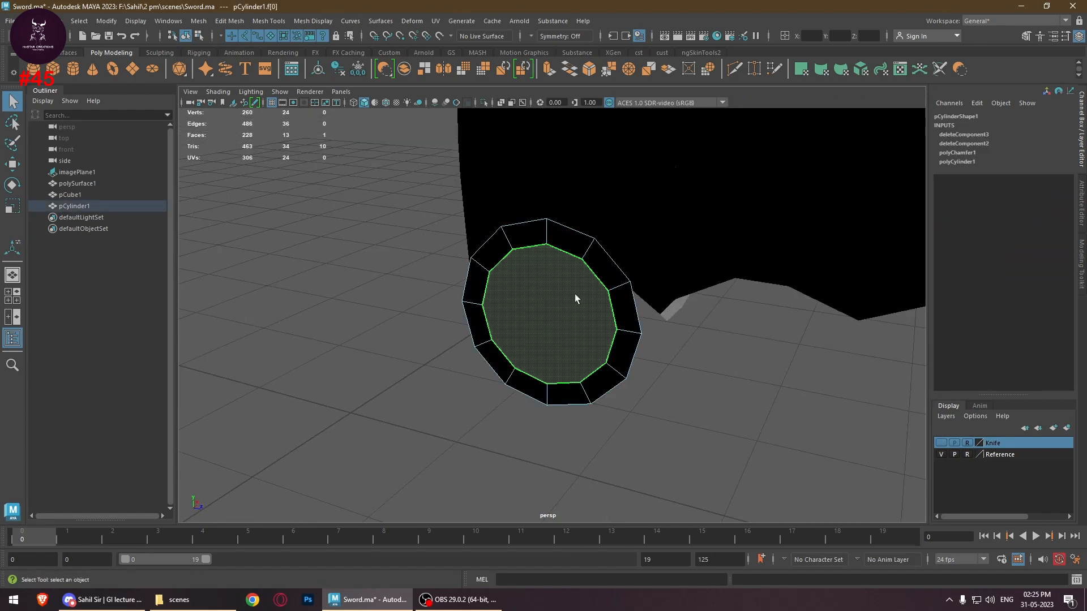
key(Delete)
key(space)
key(space)
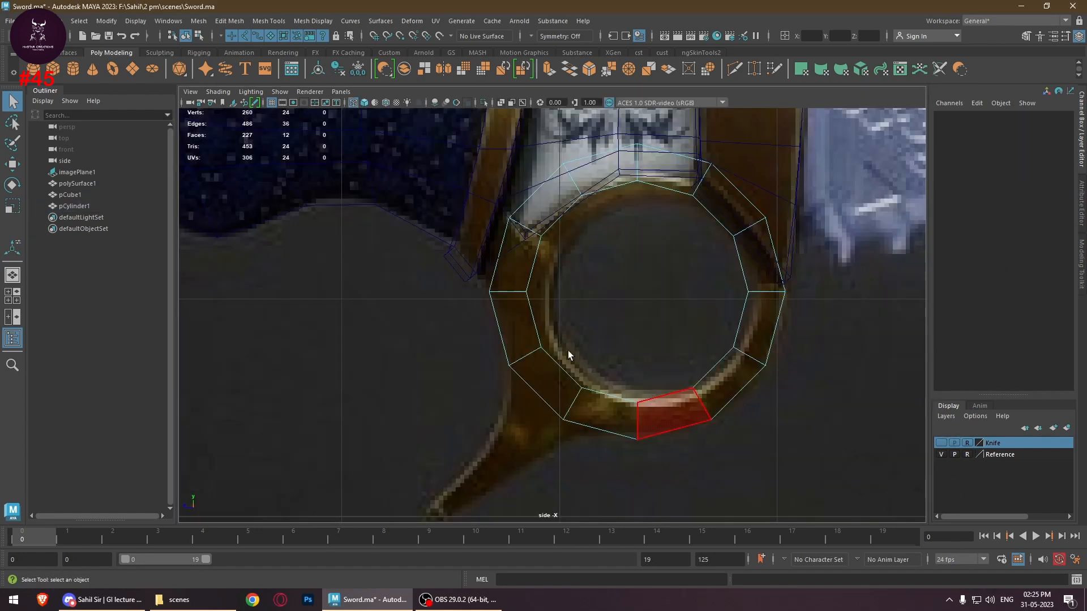
Move the ring's leftmost inner and outer vertices and the lower-left inner vertex onto the reference band
scroll(633, 345, up, 3)
right_drag(698, 265, 699, 283)
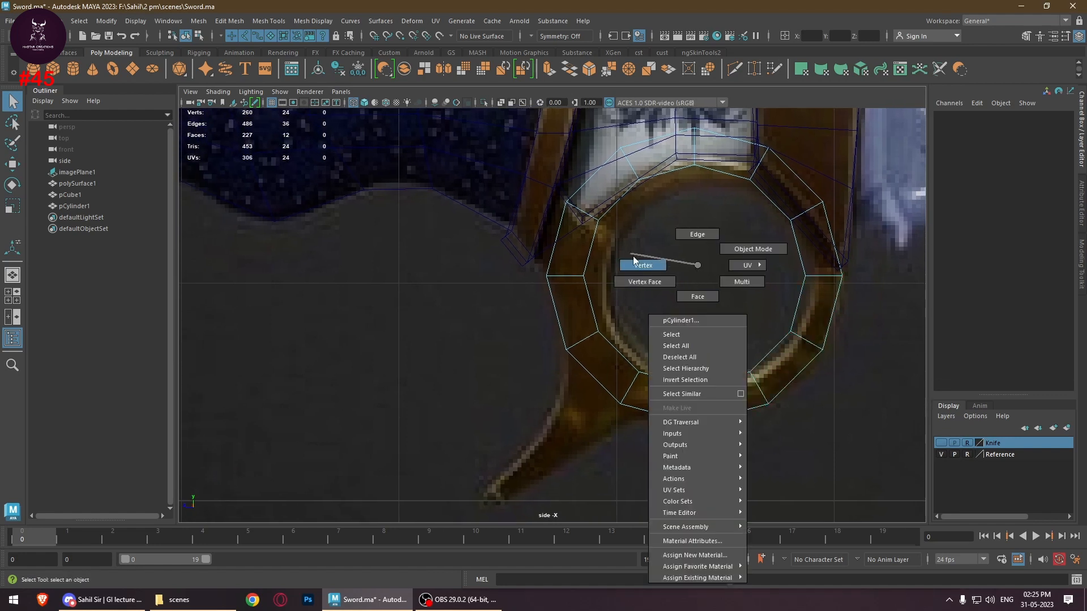
right_drag(634, 259, 636, 261)
scroll(602, 271, up, 5)
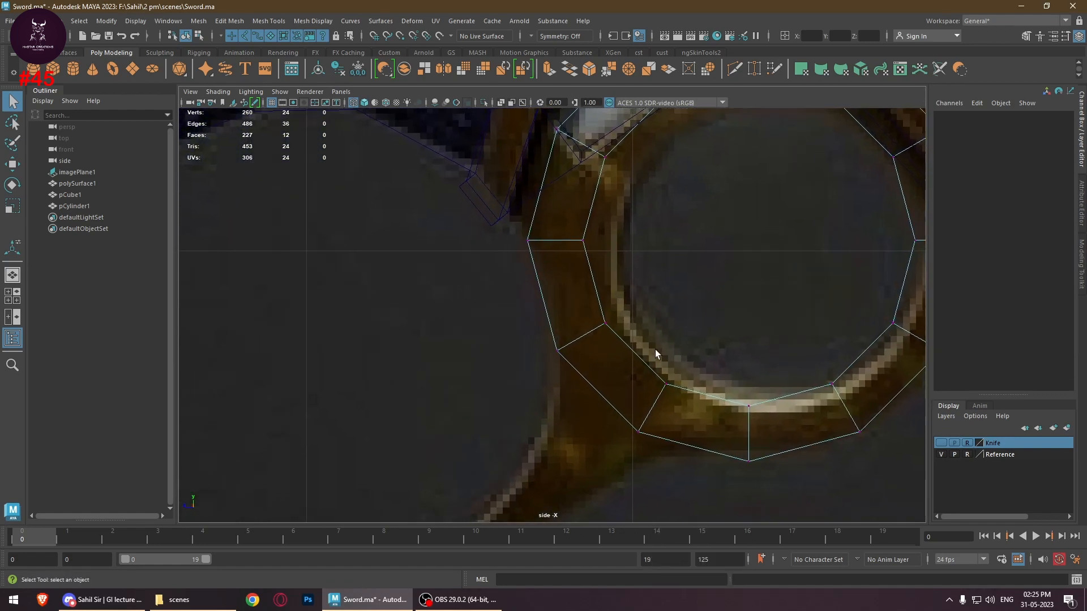
key(w)
drag(513, 306, 676, 384)
alt+middle_drag(675, 296, 678, 379)
drag(578, 295, 600, 330)
drag(587, 324, 616, 332)
drag(510, 309, 540, 341)
drag(531, 324, 537, 334)
Fit the two upper-left pairs of inner and outer ring vertices to the reference band below the emblem panel
click(647, 270)
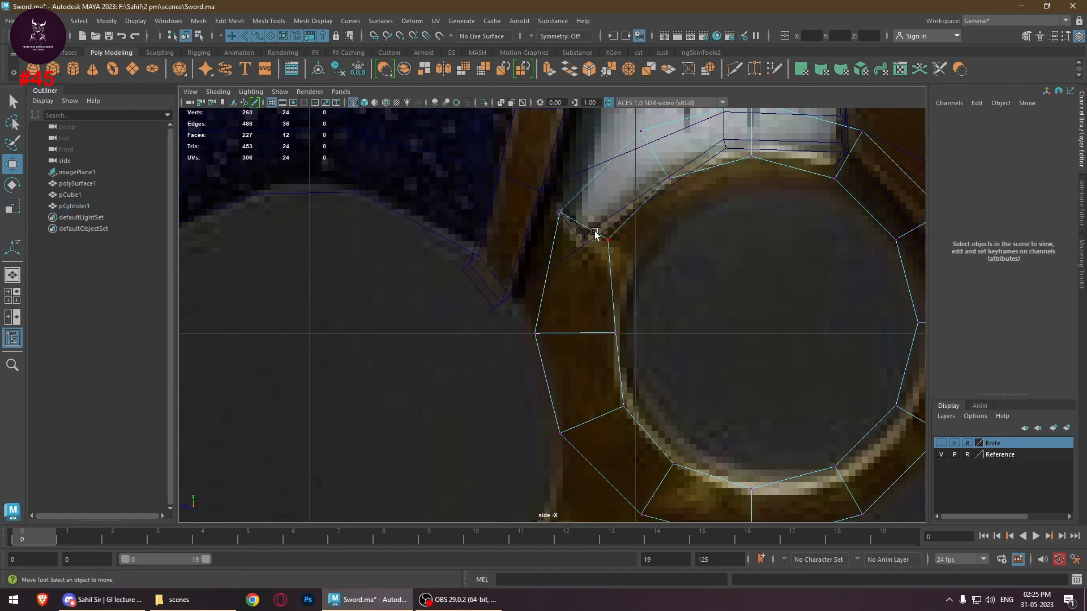
drag(606, 240, 606, 240)
drag(607, 242, 639, 264)
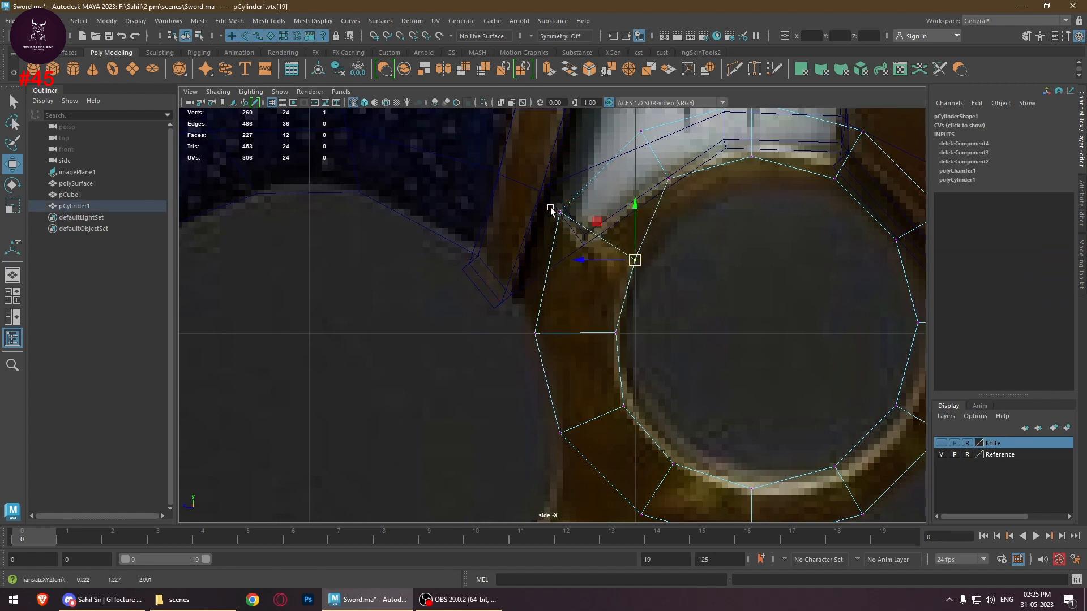
drag(551, 210, 585, 240)
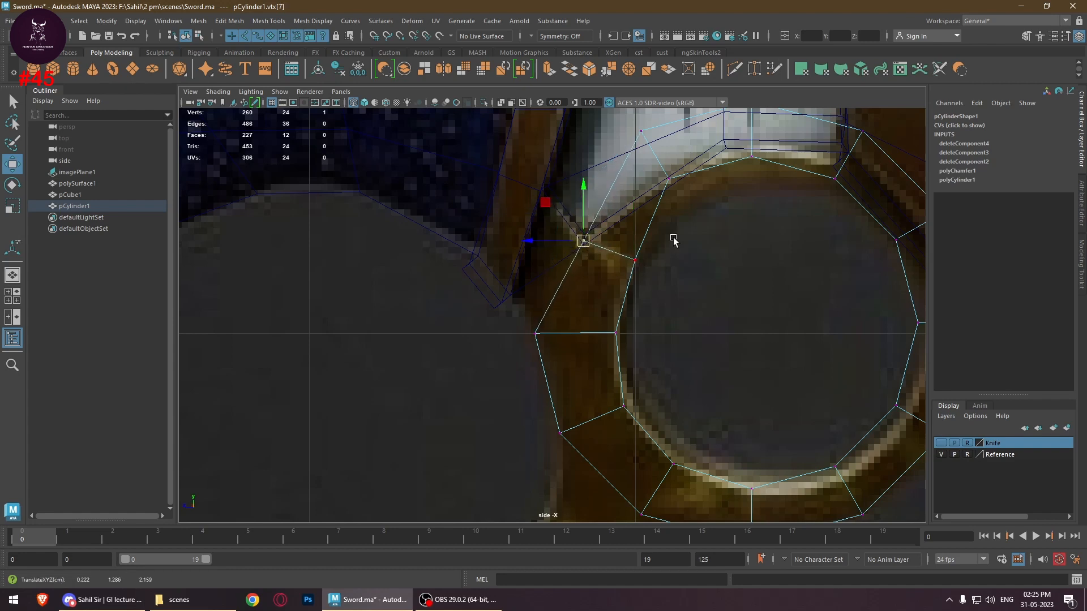
alt+middle_drag(673, 240, 594, 308)
drag(576, 236, 613, 282)
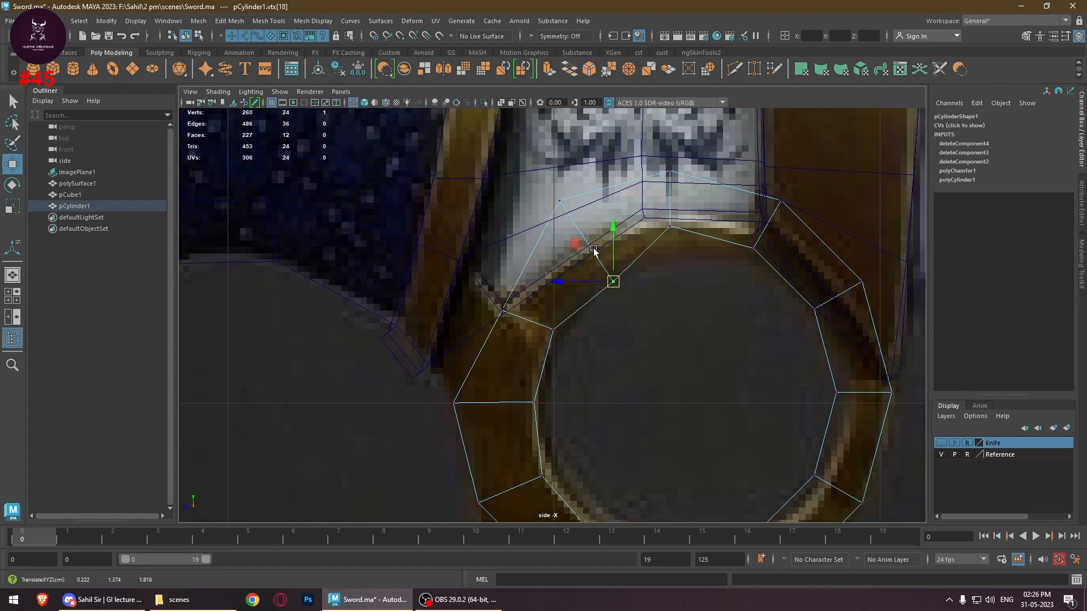
drag(539, 179, 565, 207)
drag(561, 202, 584, 248)
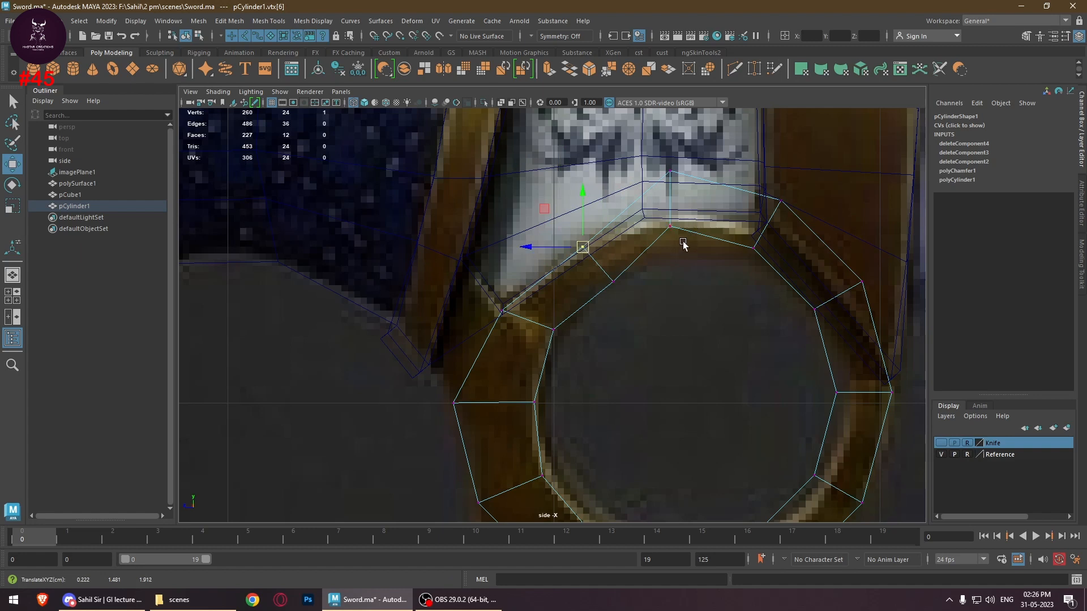
Move the ring's top vertex pair onto the reference, placing the outer vertex at the emblem panel's lower corner
click(672, 226)
drag(672, 225, 684, 250)
click(671, 171)
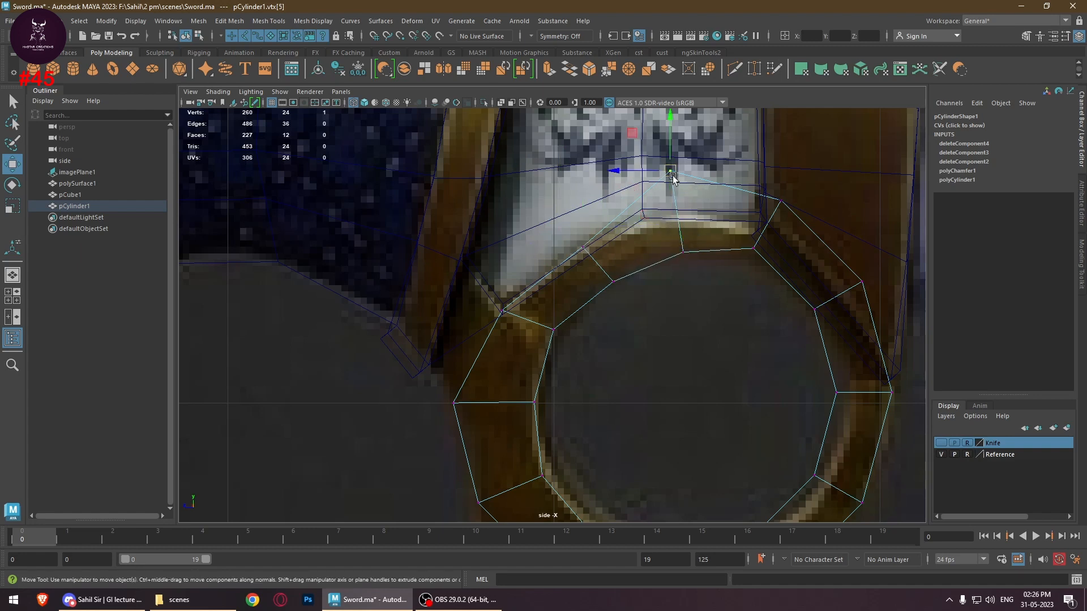
drag(673, 178, 663, 211)
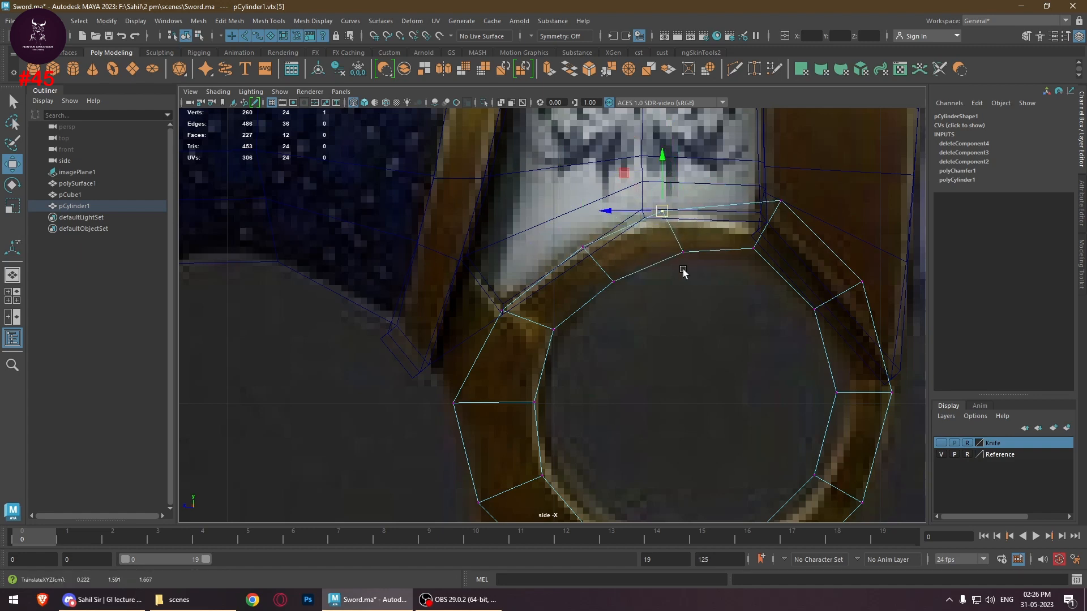
click(682, 249)
drag(683, 249, 663, 265)
click(665, 211)
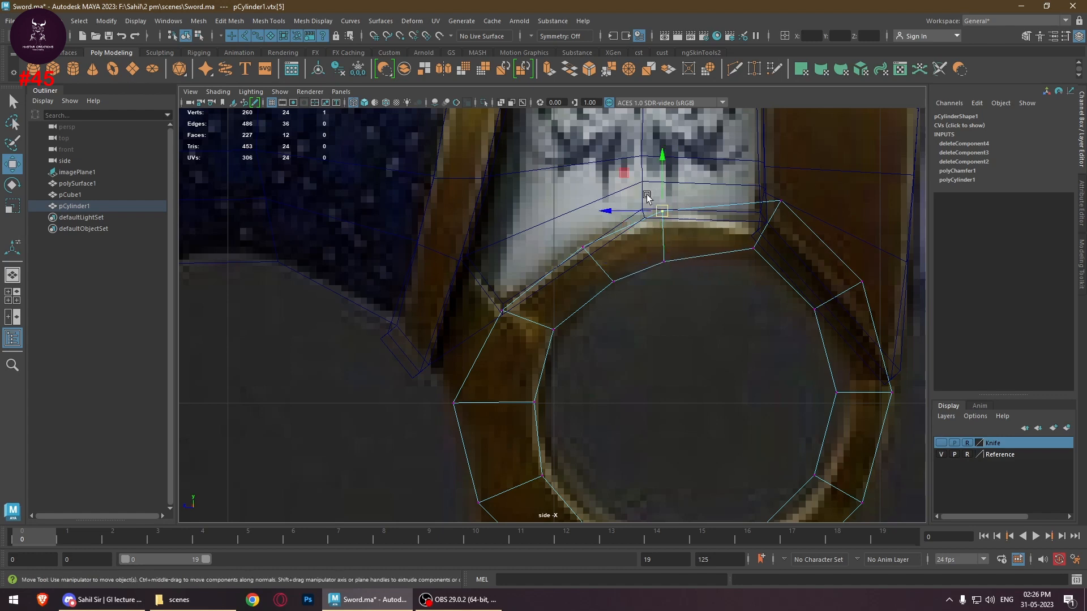
drag(665, 210, 647, 221)
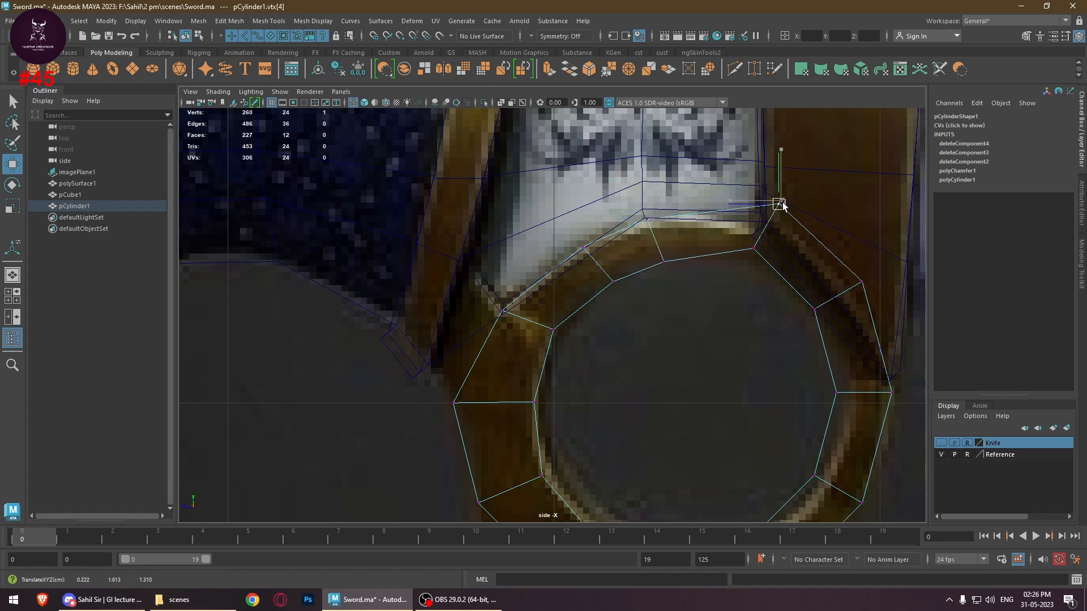
Move the next vertex pair right of the ring's top onto the reference band at the panel's right corner
click(760, 226)
click(739, 262)
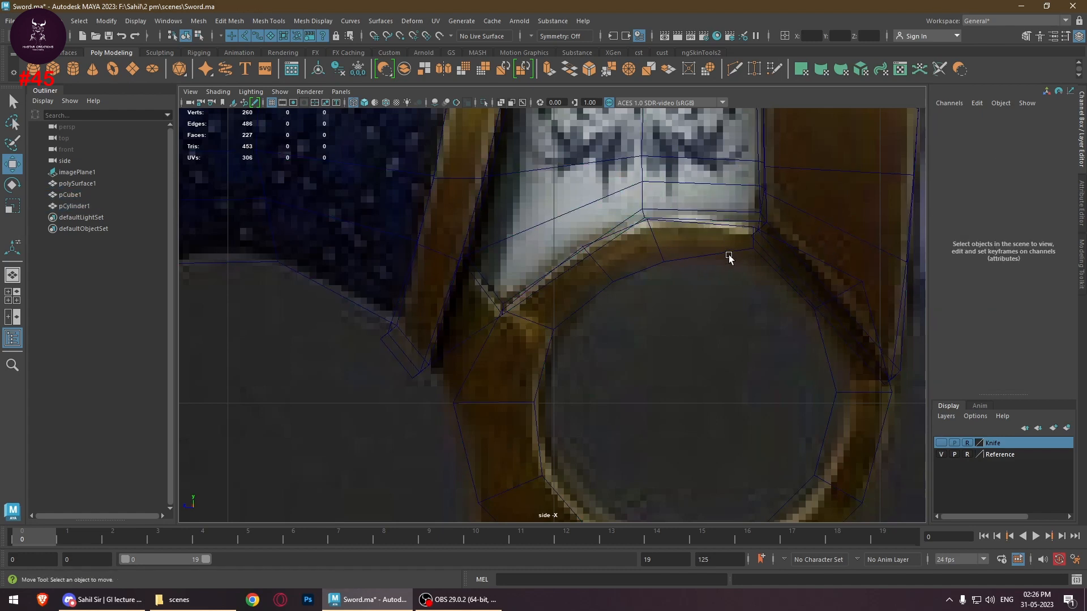
click(732, 250)
right_drag(732, 250, 667, 249)
click(753, 228)
click(754, 248)
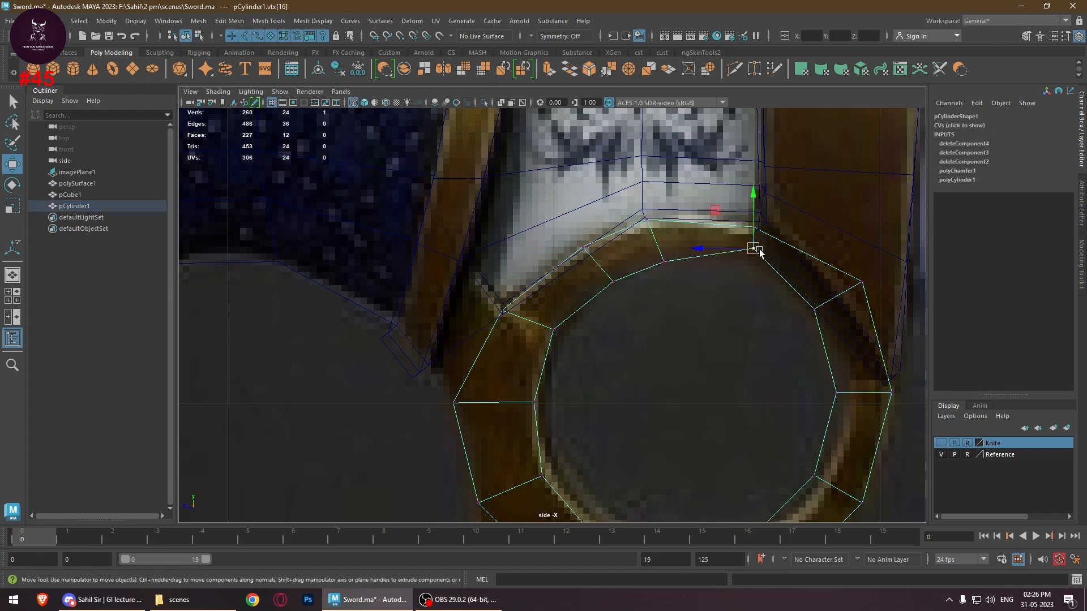
drag(753, 248, 747, 261)
Fit the ring's upper-right outer vertex and its rightmost outer and inner vertices to the reference band
alt+middle_drag(800, 301, 692, 225)
click(754, 206)
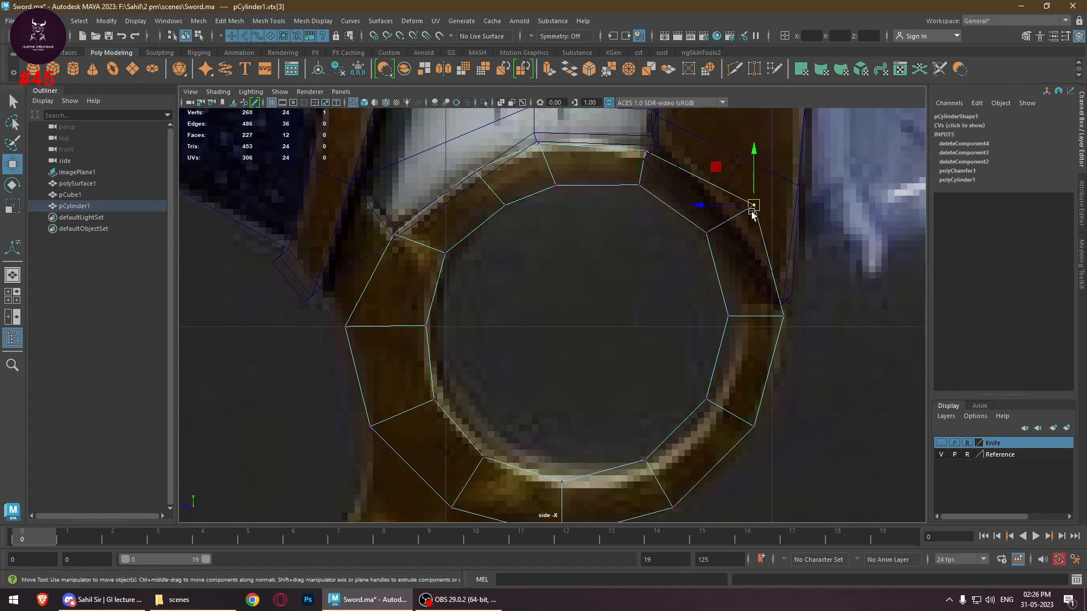
drag(754, 206, 725, 222)
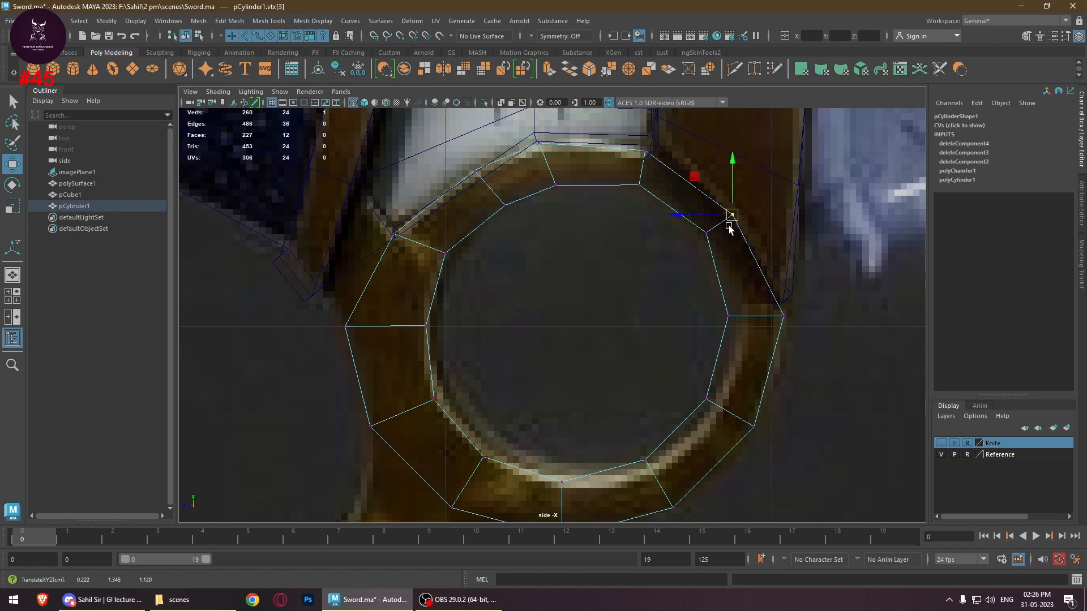
click(708, 233)
click(787, 332)
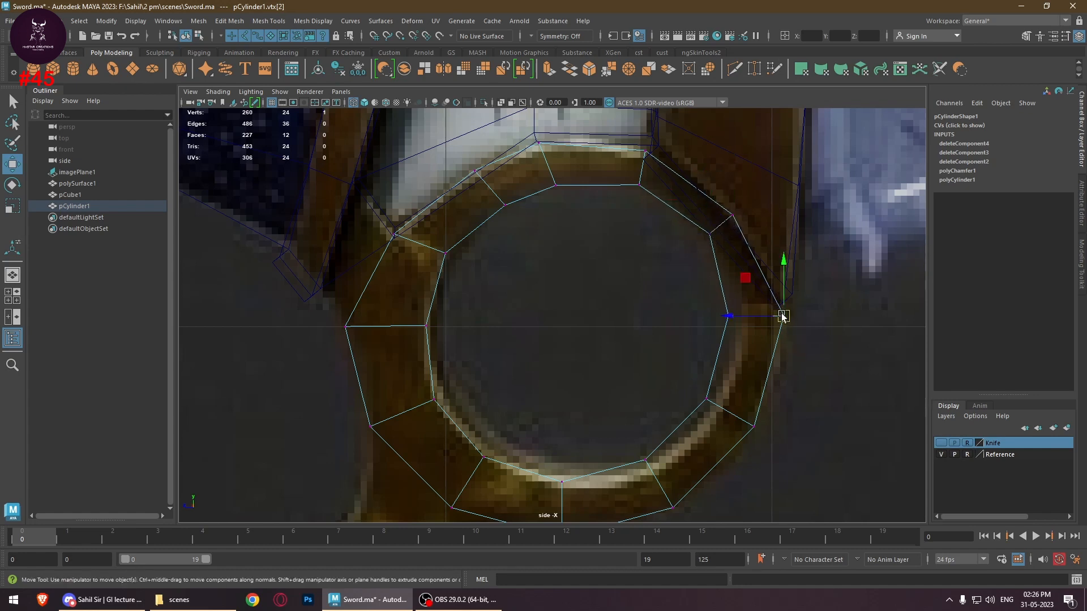
drag(784, 316, 706, 286)
drag(732, 317, 741, 321)
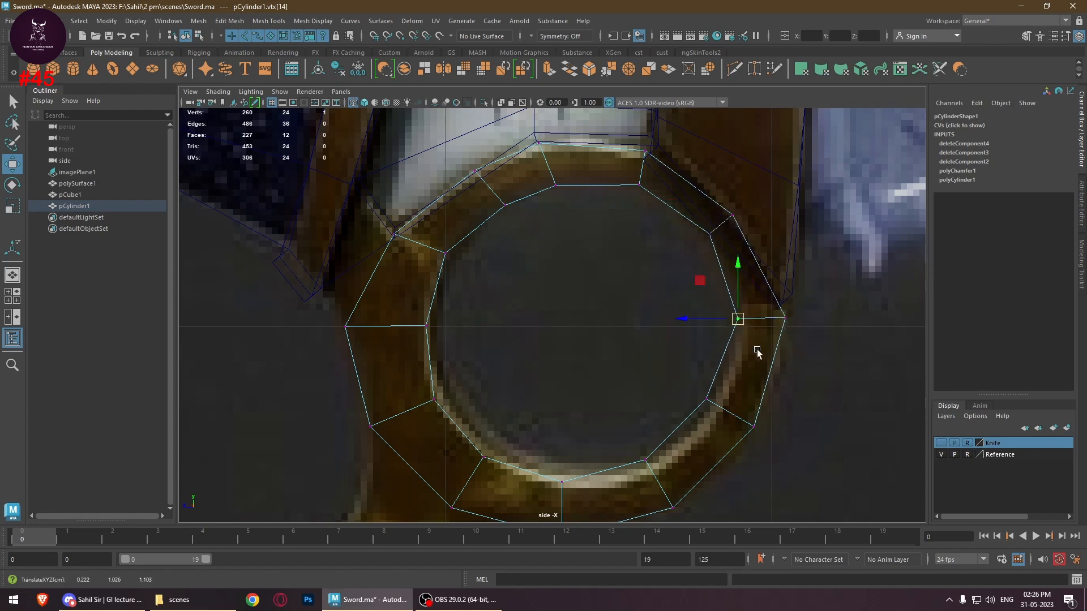
Move the ring's two lower-right pairs of inner and outer vertices onto the reference band
alt+middle_drag(792, 486, 818, 351)
drag(816, 343, 758, 258)
drag(779, 294, 783, 299)
click(732, 265)
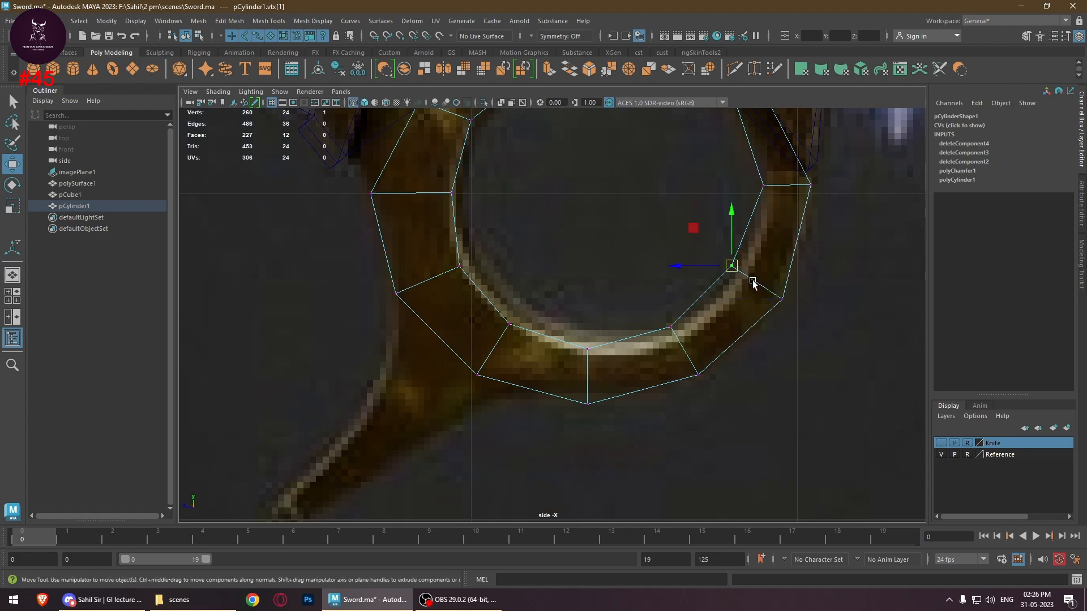
drag(736, 268, 748, 277)
drag(657, 337, 681, 336)
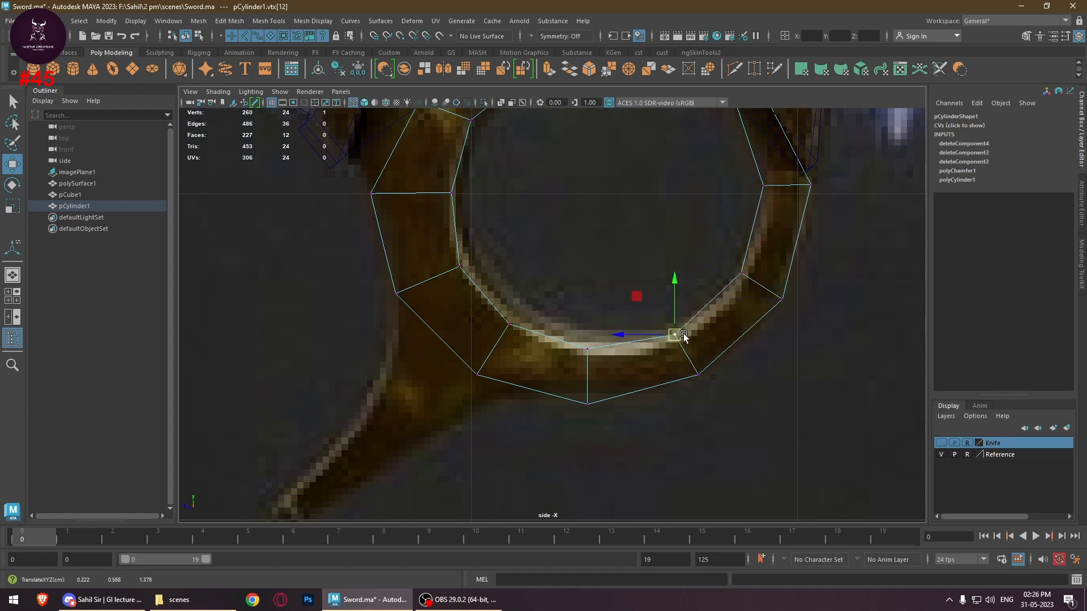
drag(726, 413, 702, 378)
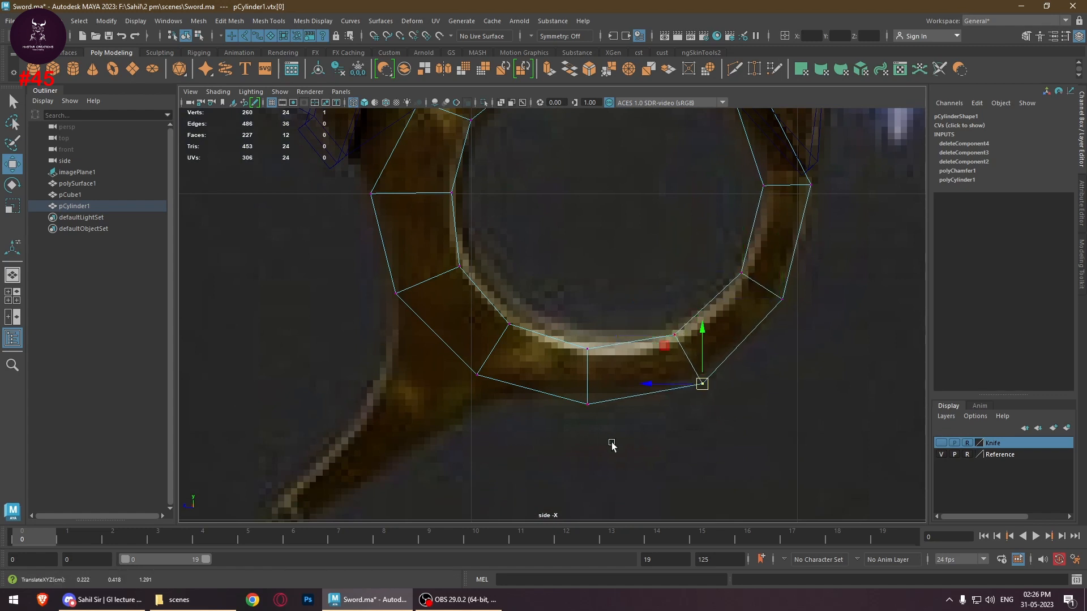
Adjust the ring's bottom outer and inner vertices to follow the reference band
drag(612, 444, 572, 390)
drag(594, 401, 592, 404)
drag(628, 365, 588, 335)
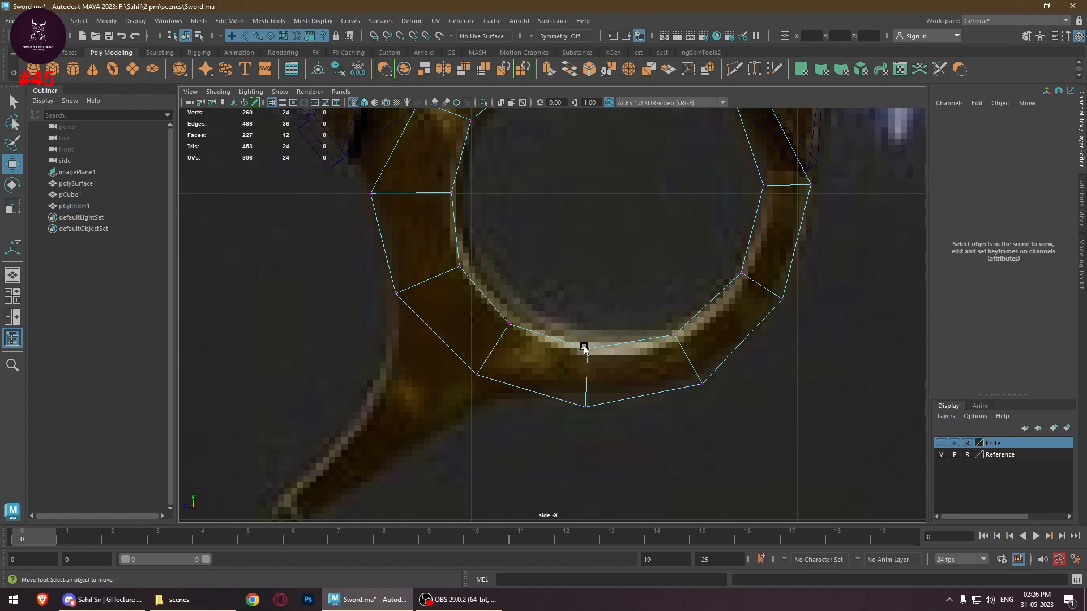
click(584, 347)
Fit the ring's two lower-left pairs of inner and outer vertices to the reference, around where the spur branches off
alt+middle_drag(550, 321, 689, 304)
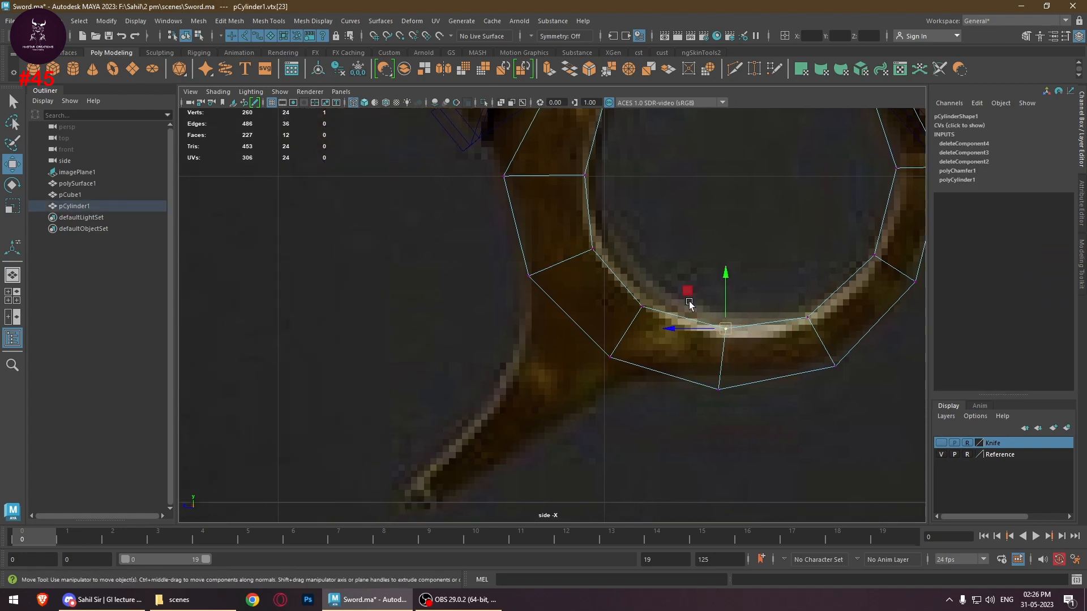
click(607, 355)
drag(602, 351, 638, 376)
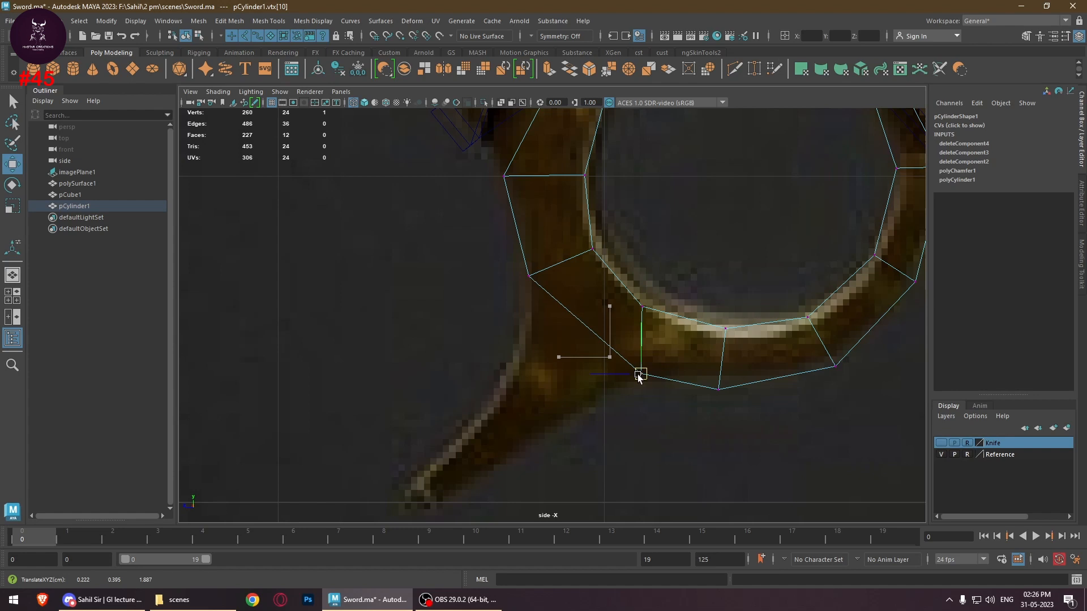
click(646, 307)
drag(646, 308, 669, 315)
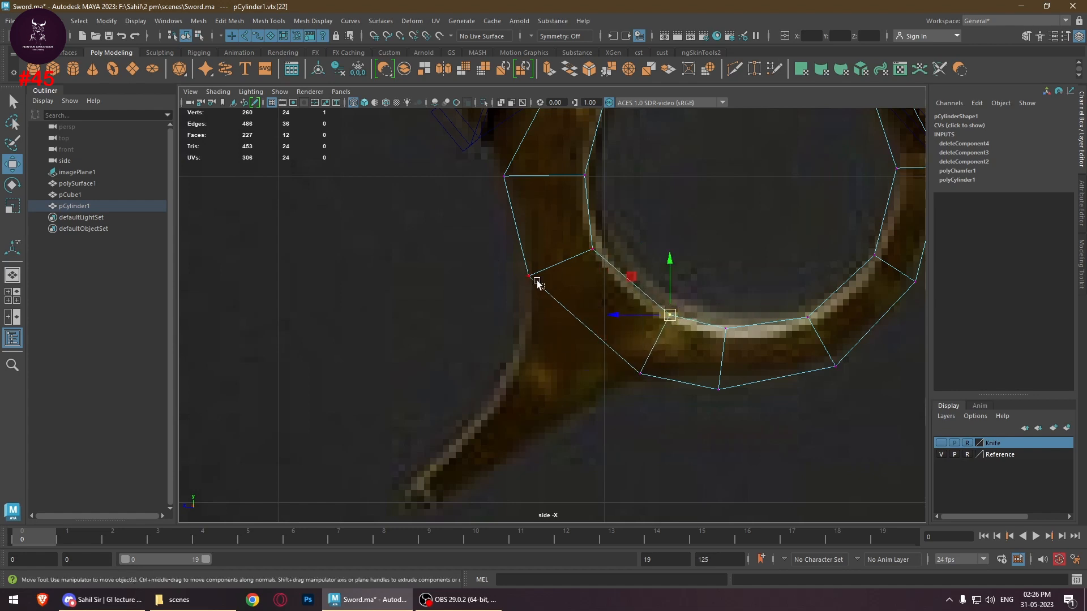
click(536, 282)
drag(529, 277, 526, 284)
drag(596, 253, 602, 244)
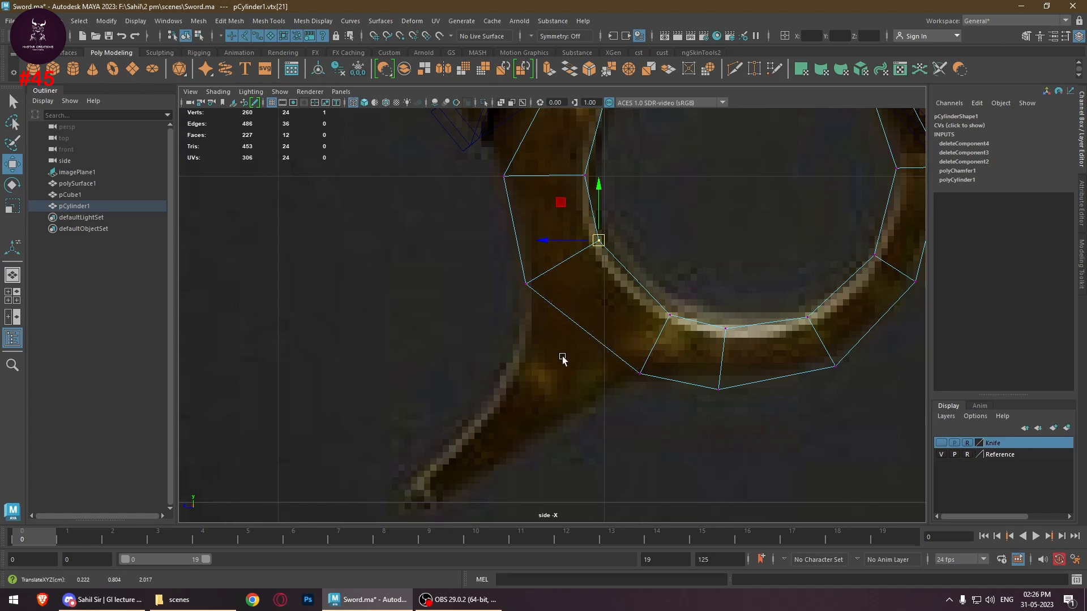
Raise the ring's leftmost outer vertex toward the lower tip of the handle band and refine the neighbouring inner vertices
scroll(573, 369, down, 3)
scroll(558, 442, up, 2)
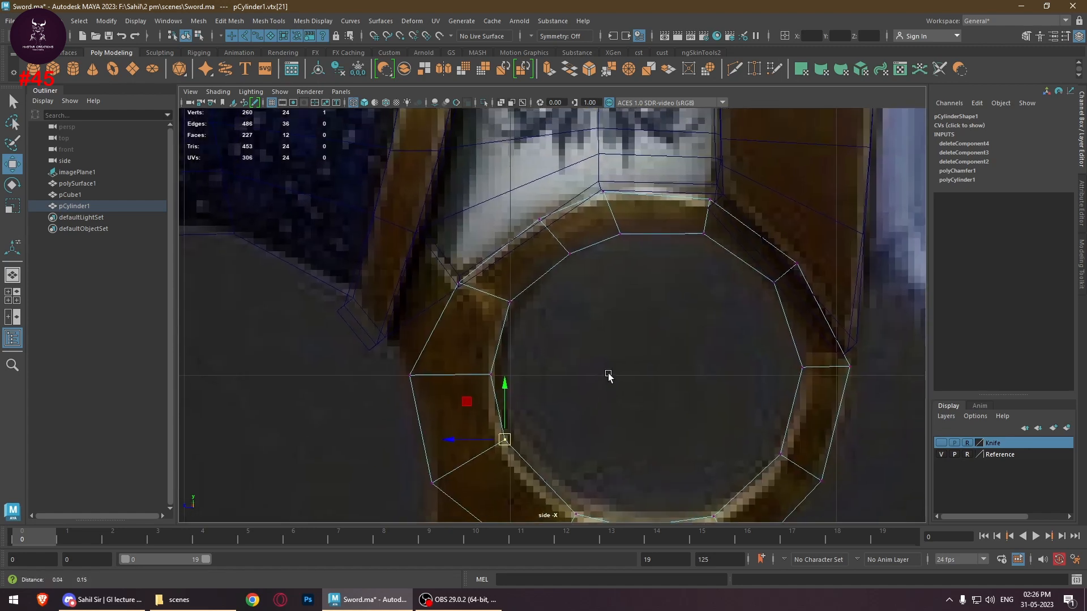
click(412, 369)
drag(414, 371, 406, 352)
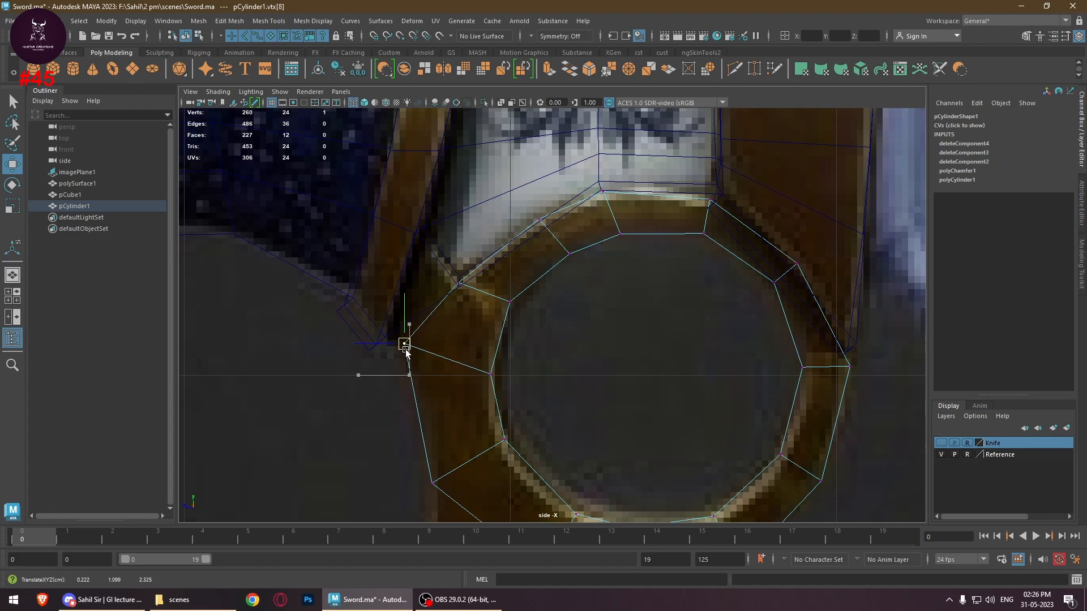
click(491, 373)
click(510, 302)
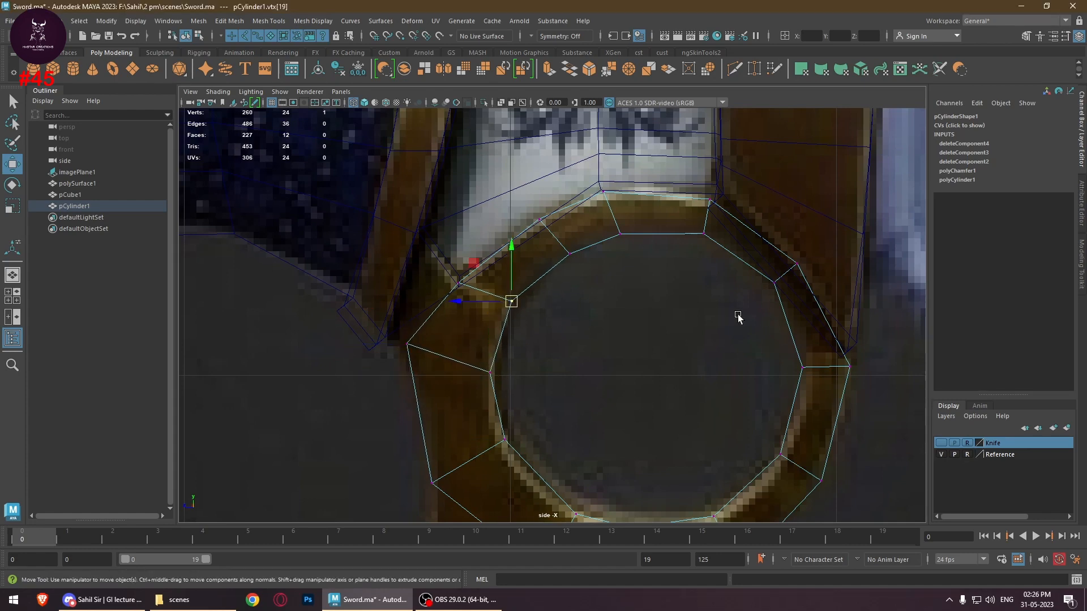
Move the ring outward in perspective to Translate X 0.461 and extrude its faces with a Local Translate Z of 0.07
key(space)
key(space)
alt+drag(699, 377, 651, 378)
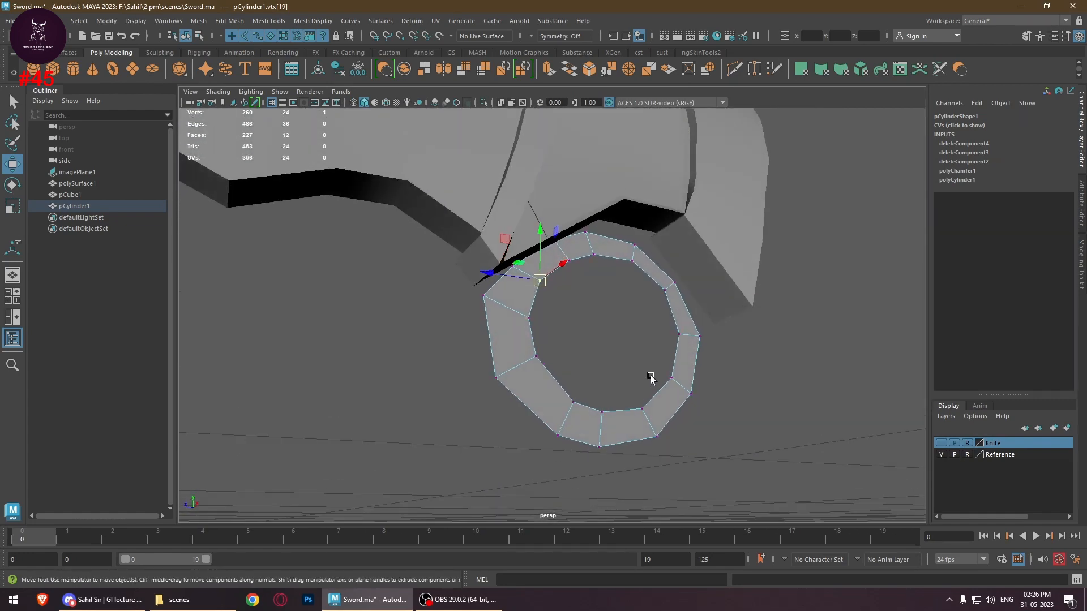
right_drag(822, 300, 826, 249)
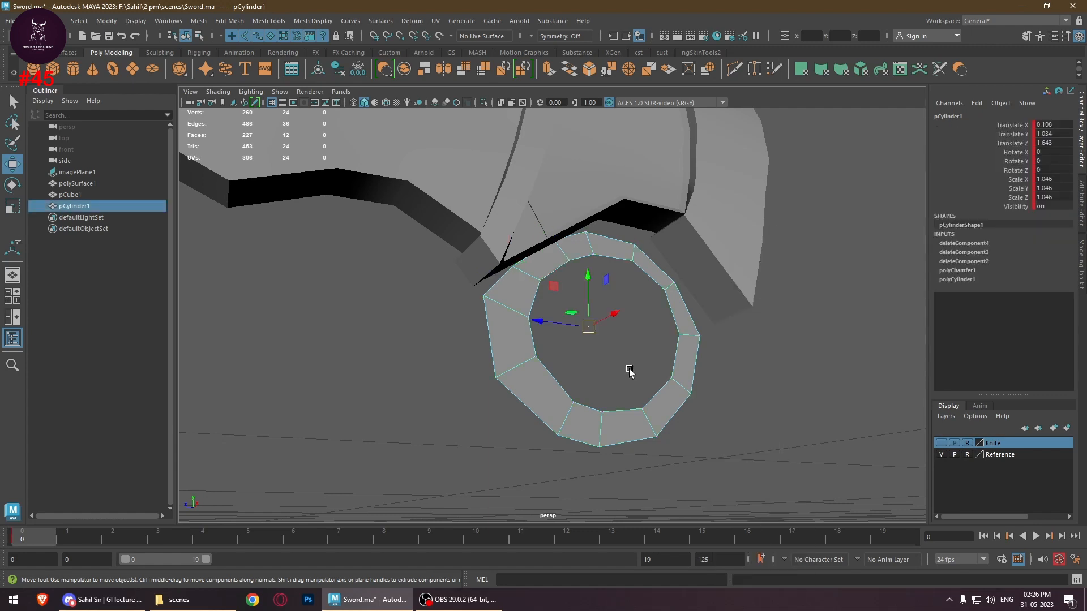
drag(617, 321, 654, 306)
alt+drag(719, 298, 715, 327)
drag(645, 349, 721, 371)
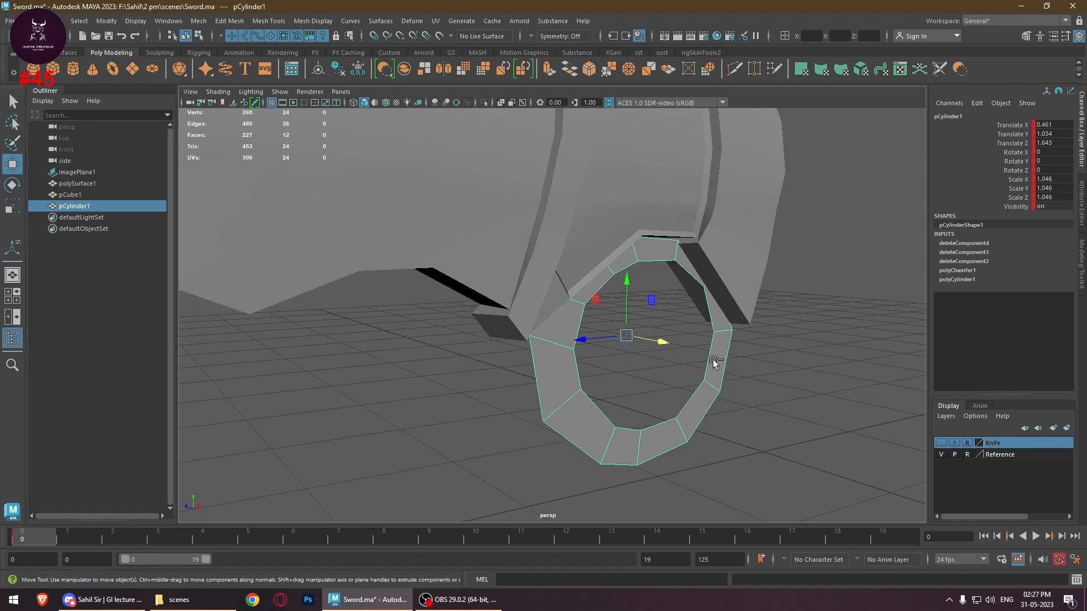
key(ctrl+e)
drag(685, 458, 672, 434)
Delete all the back faces of the extruded ring, leaving its reverse side open
right_drag(698, 264, 654, 267)
right_drag(700, 302, 699, 300)
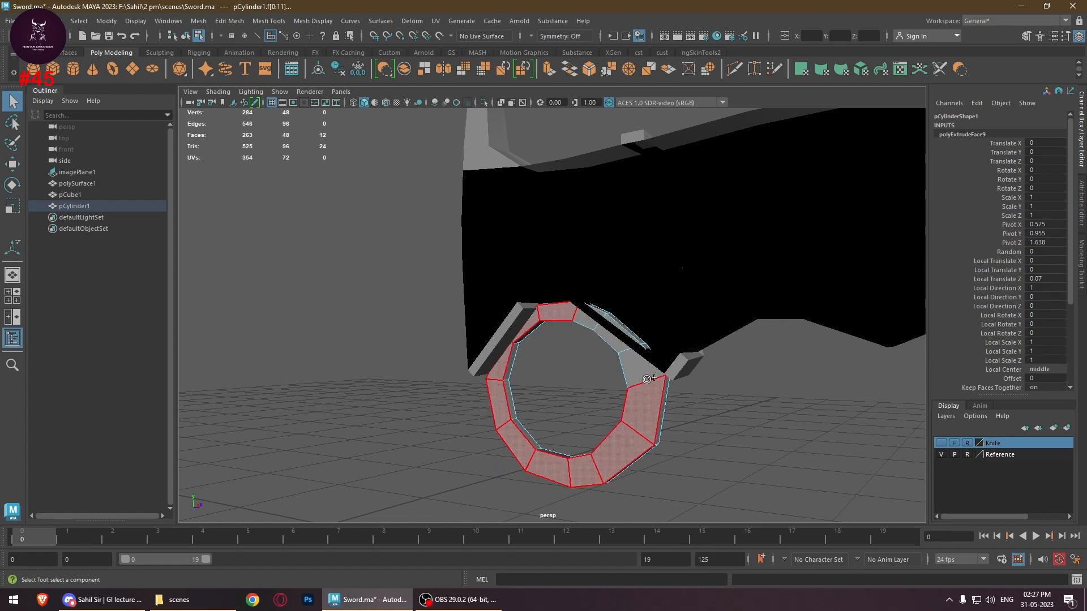
shift+double_click(581, 319)
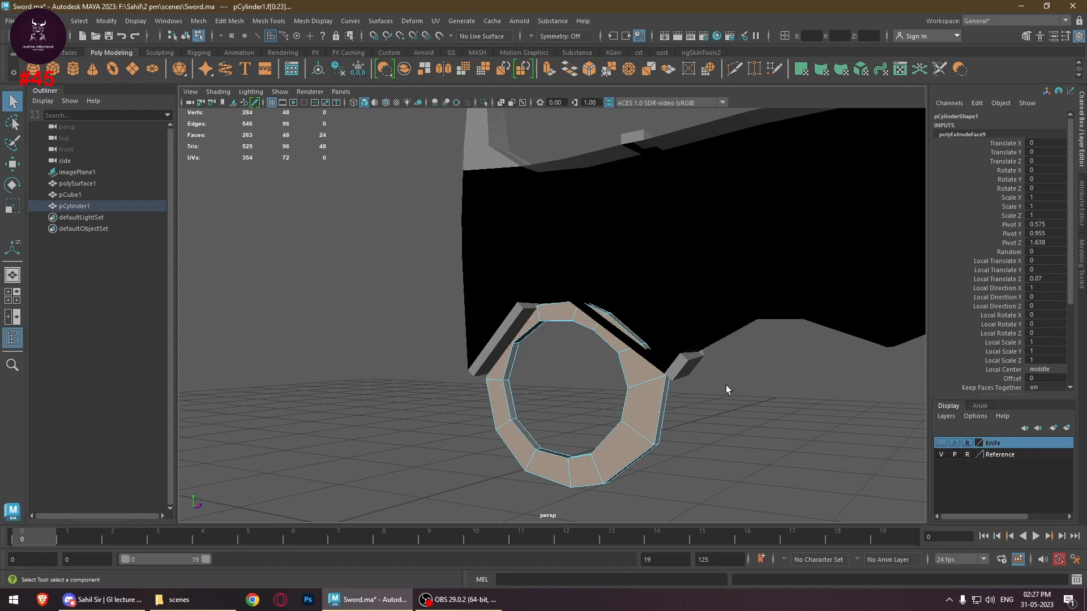
click(706, 385)
alt+drag(667, 404, 705, 401)
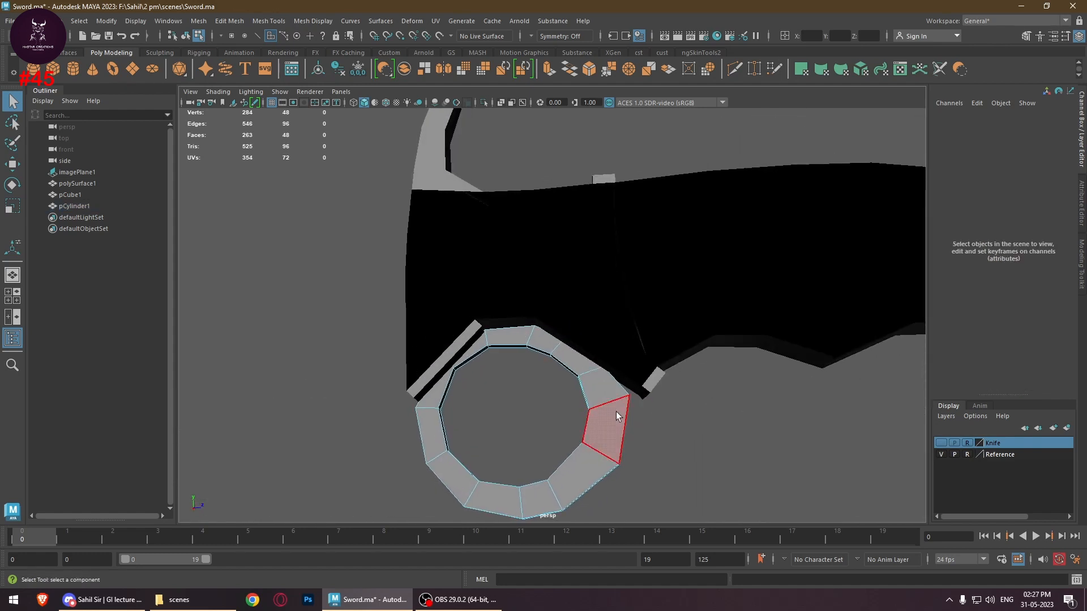
click(611, 416)
shift+click(585, 471)
key(Delete)
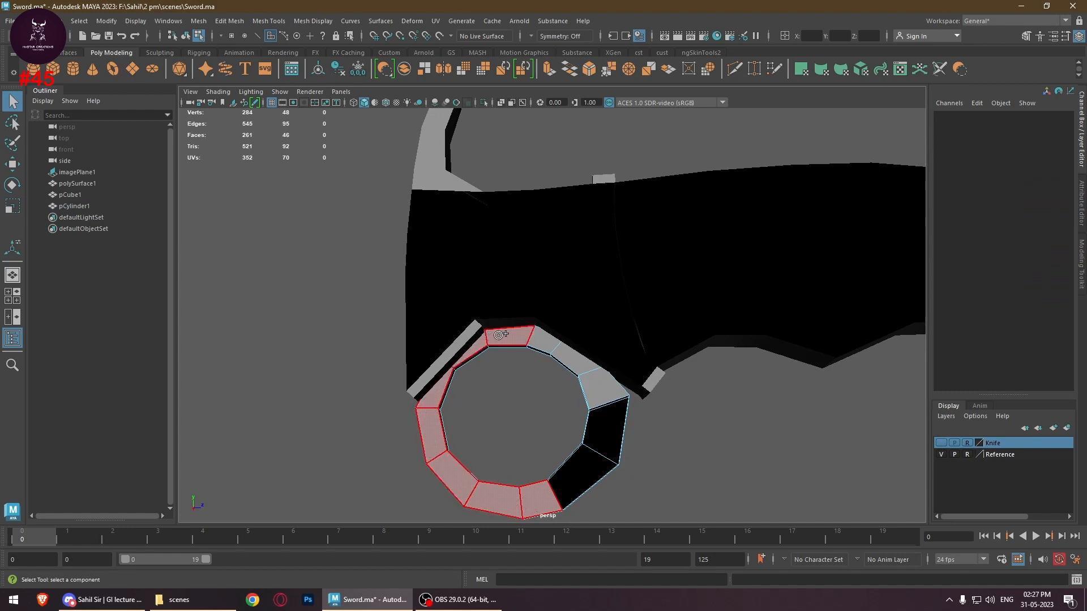
double_click(600, 391)
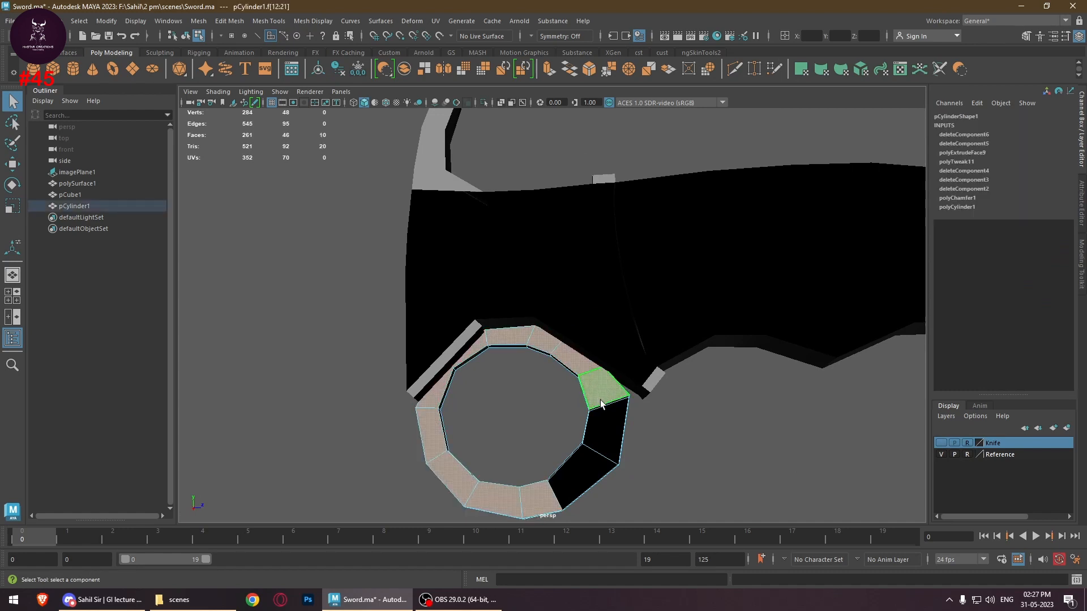
key(Delete)
Move the whole ring back to Translate X 0.291 and lower it to Translate Y 0.9, below the handle
alt+drag(717, 434, 587, 434)
key(w)
right_drag(727, 425, 760, 400)
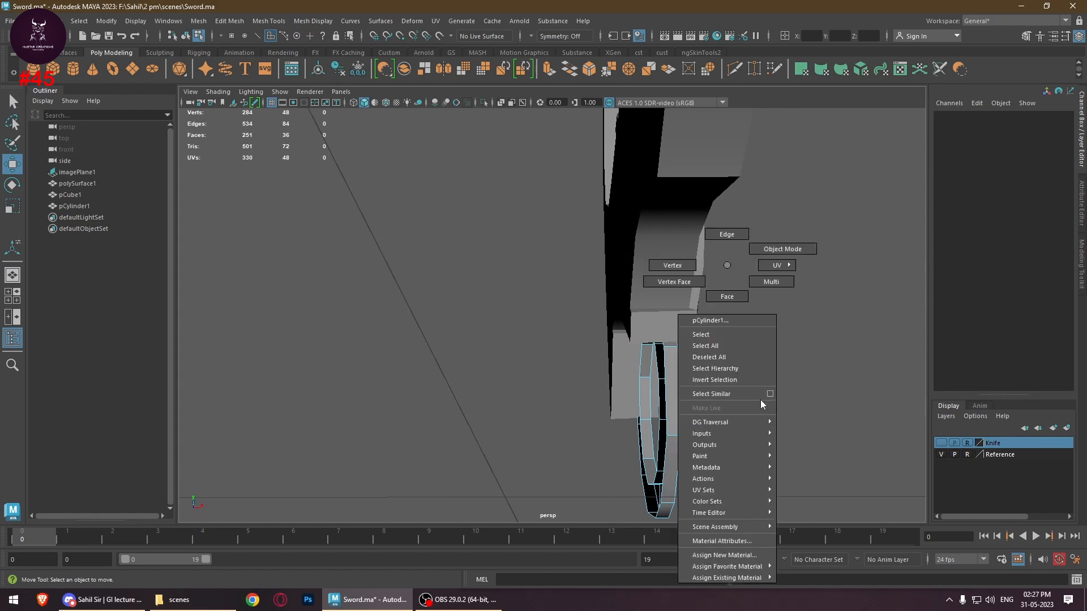
right_drag(778, 254, 779, 254)
drag(685, 399, 746, 440)
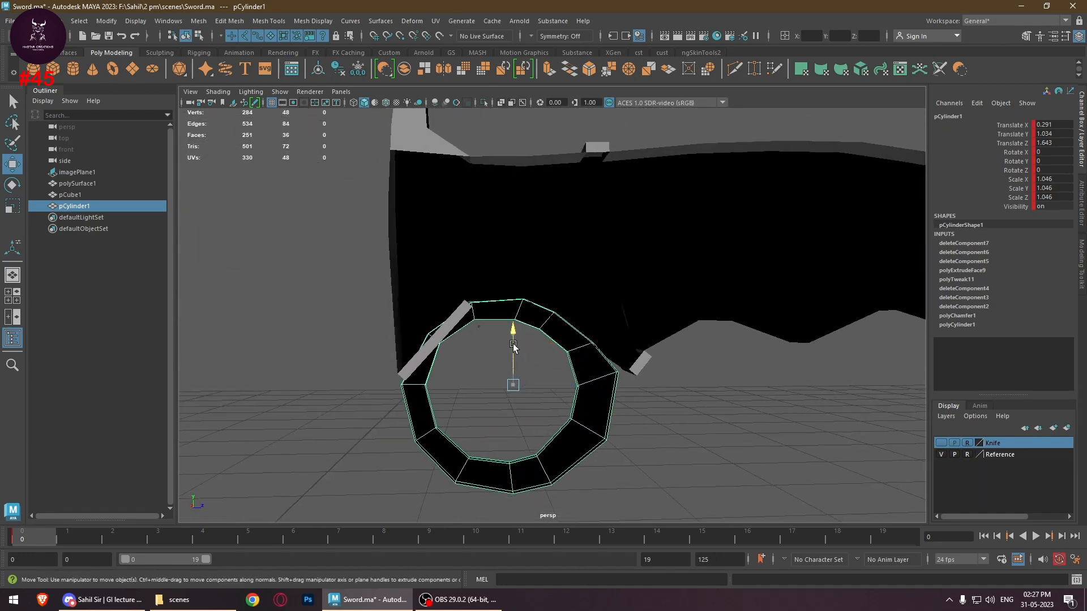
drag(513, 347, 545, 358)
mouse_move(693, 317)
alt+mouse_down()
mouse_move(574, 349)
mouse_move(627, 380)
mouse_move(680, 322)
alt+mouse_up()
key(space)
key(space)
alt+middle_drag(814, 370, 821, 205)
alt+middle_drag(759, 242, 763, 411)
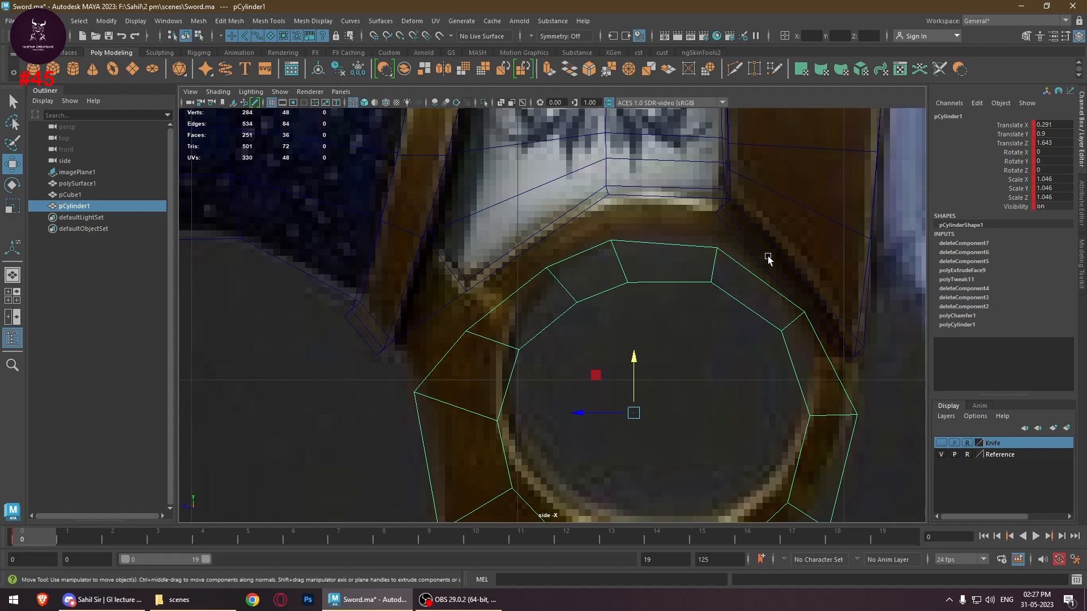
shift+click(735, 203)
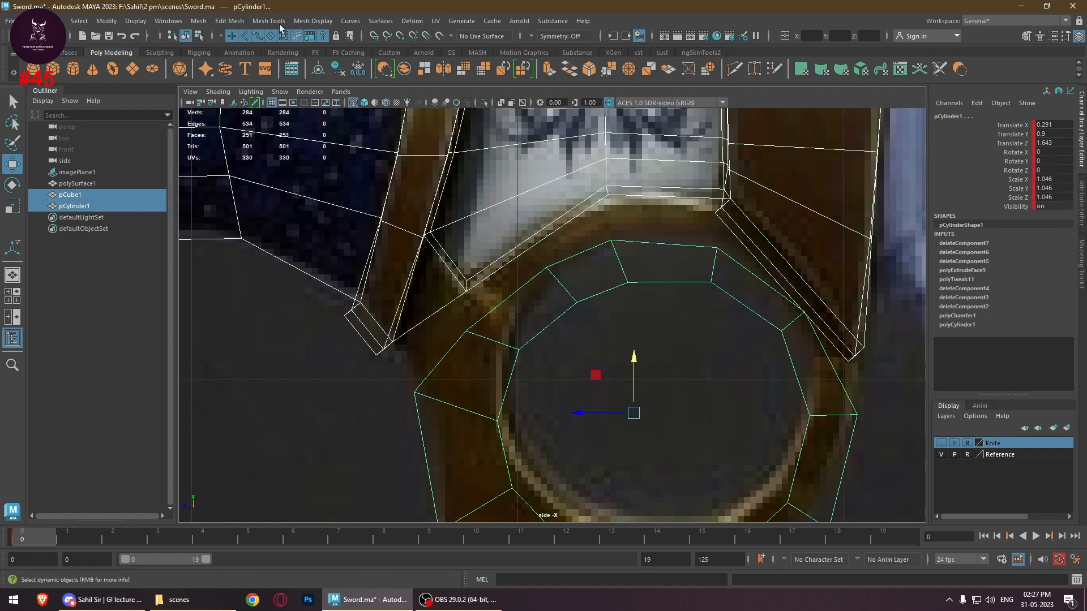
click(199, 21)
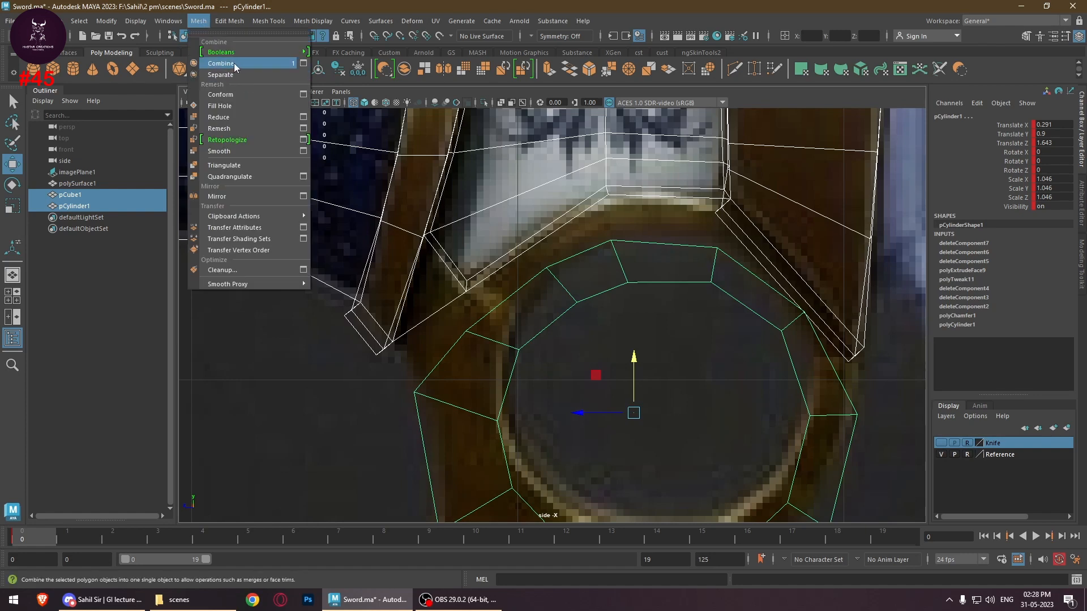
click(724, 349)
Combine the ring and the handle into one mesh and select the combined object
click(718, 272)
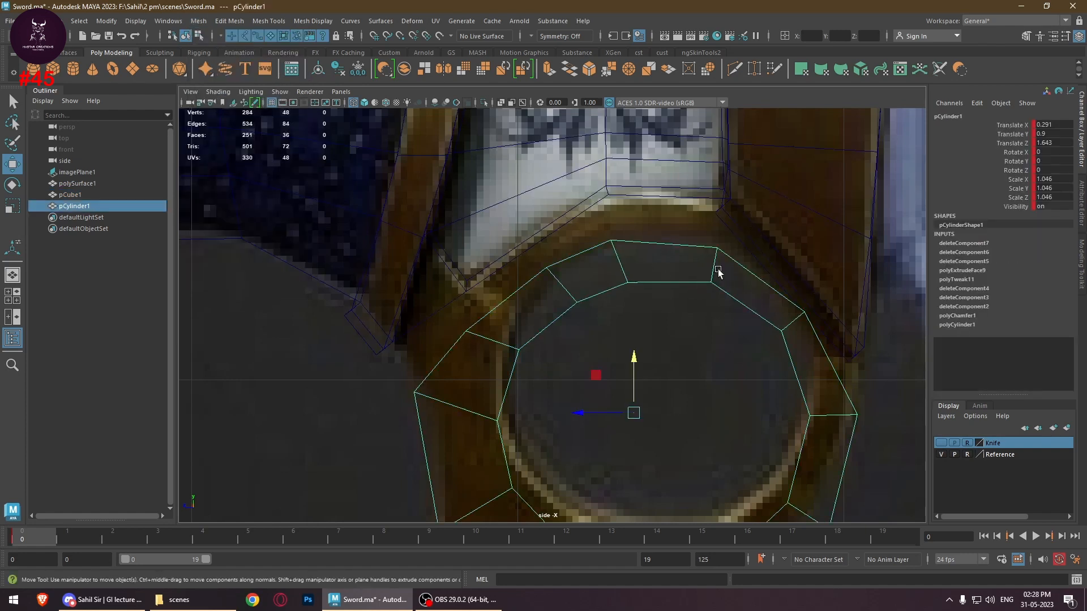
shift+drag(652, 168, 654, 170)
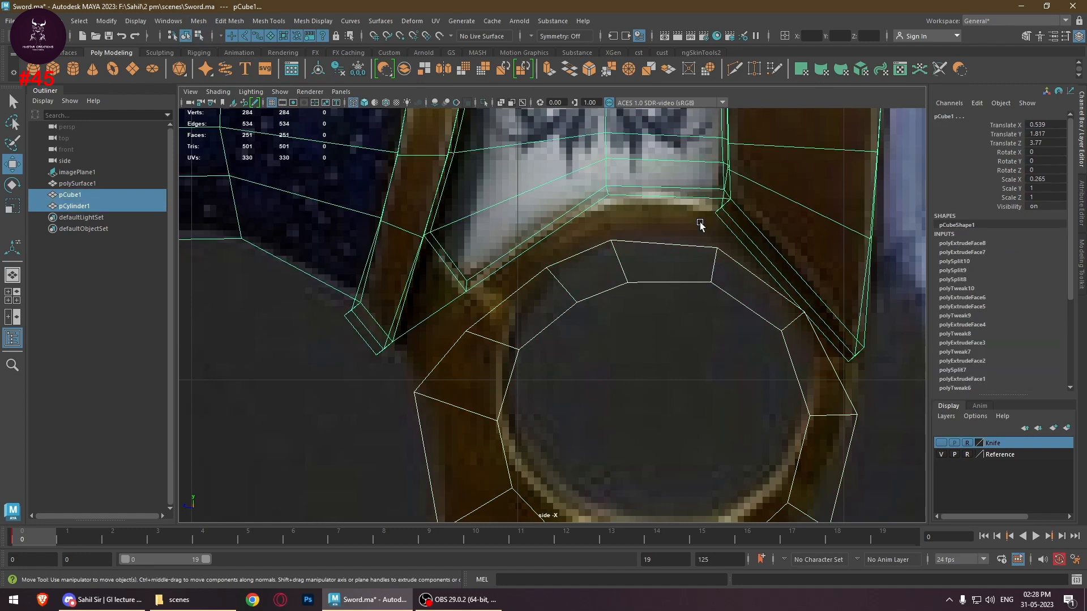
alt+middle_drag(621, 252, 674, 274)
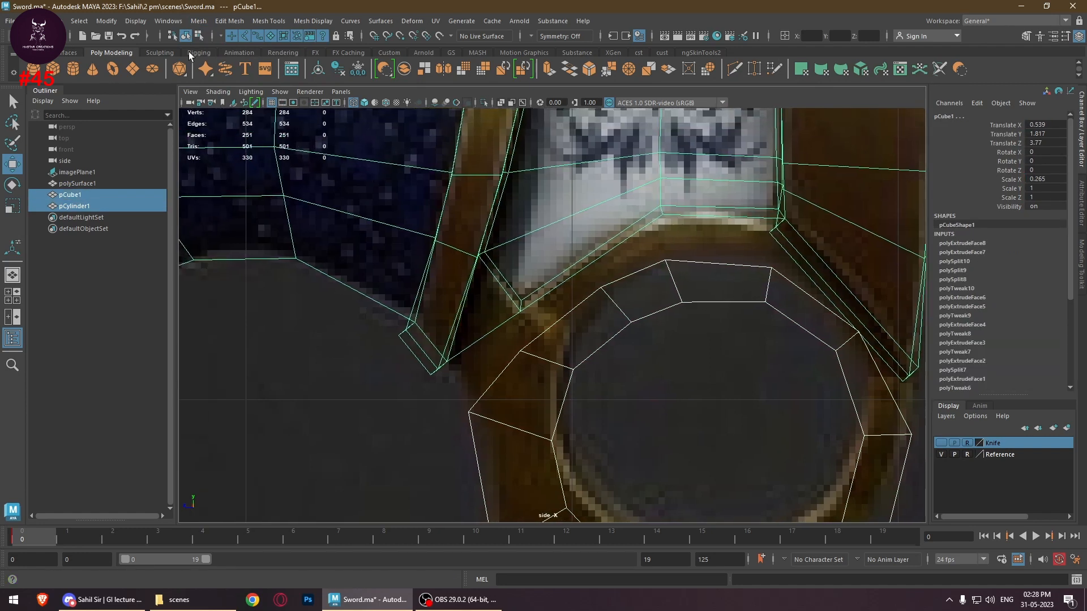
click(198, 21)
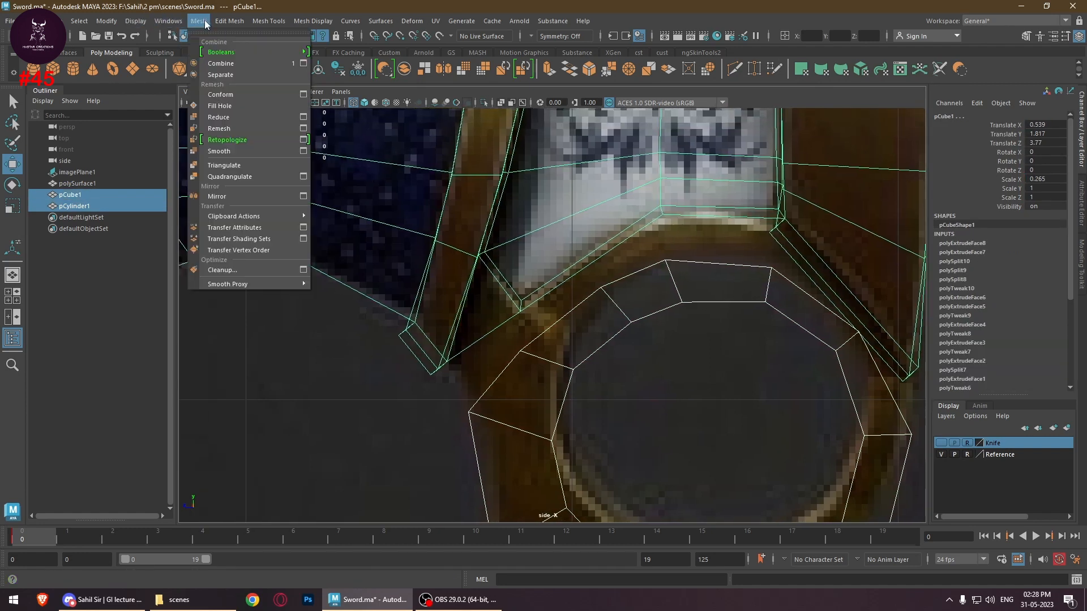
click(222, 63)
click(707, 383)
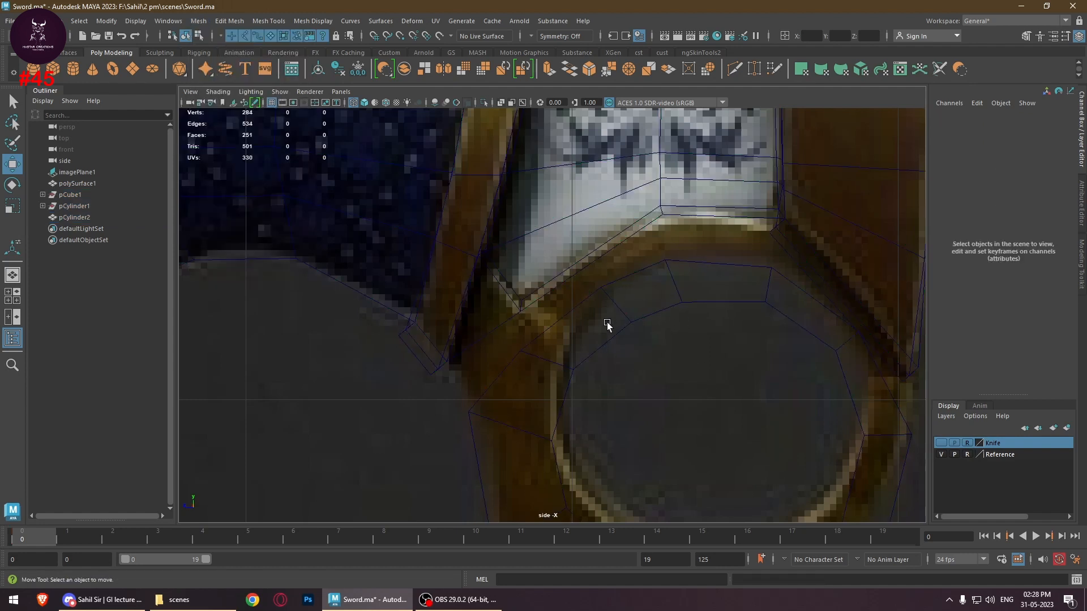
click(624, 327)
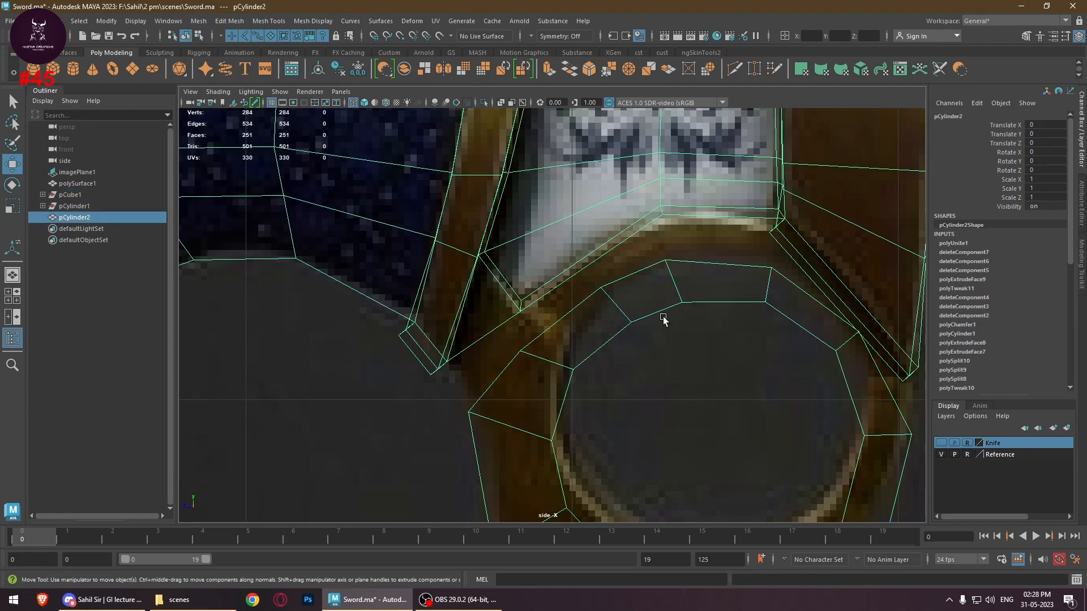
alt+drag(506, 349, 552, 338)
key(space)
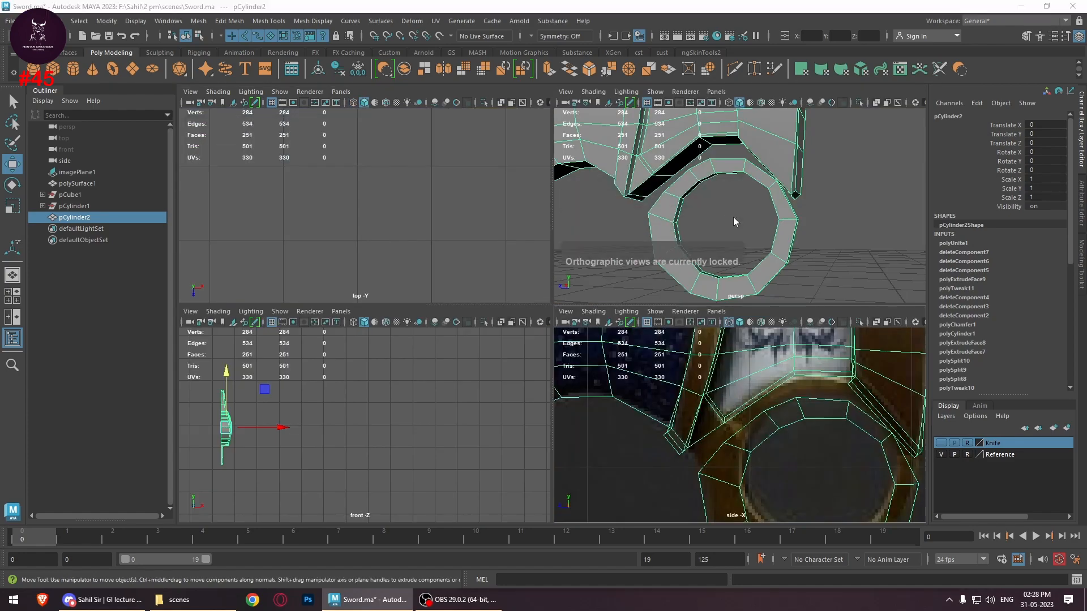
Delete the six adjoining faces along the ring's outer rim where it faces the handle's underside
key(space)
alt+drag(571, 291, 646, 293)
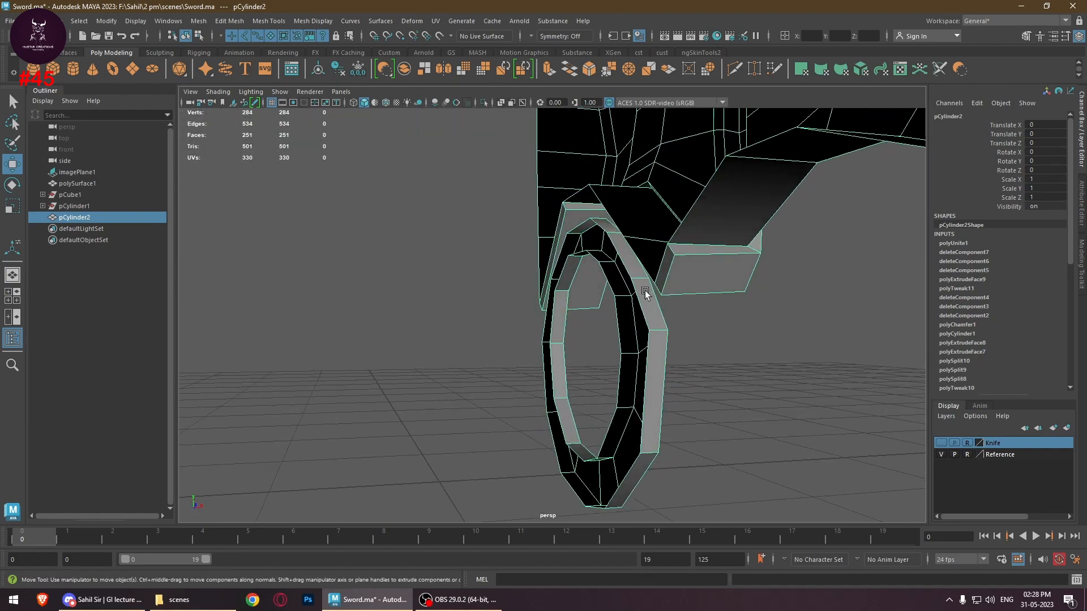
alt+drag(586, 227, 676, 345)
right_drag(712, 283, 715, 308)
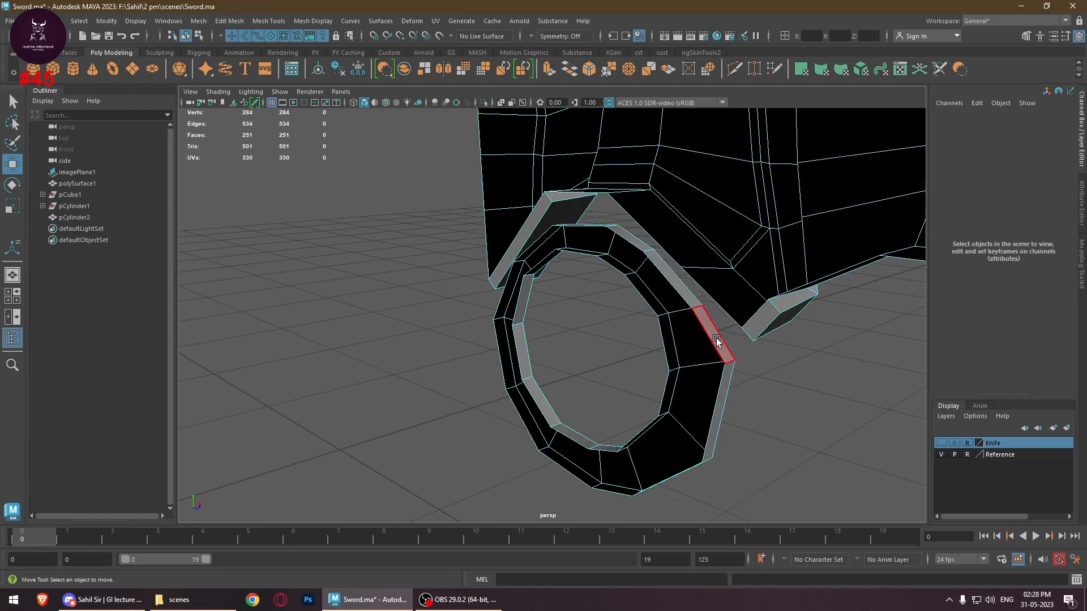
click(702, 317)
alt+drag(702, 317, 696, 331)
shift+click(683, 321)
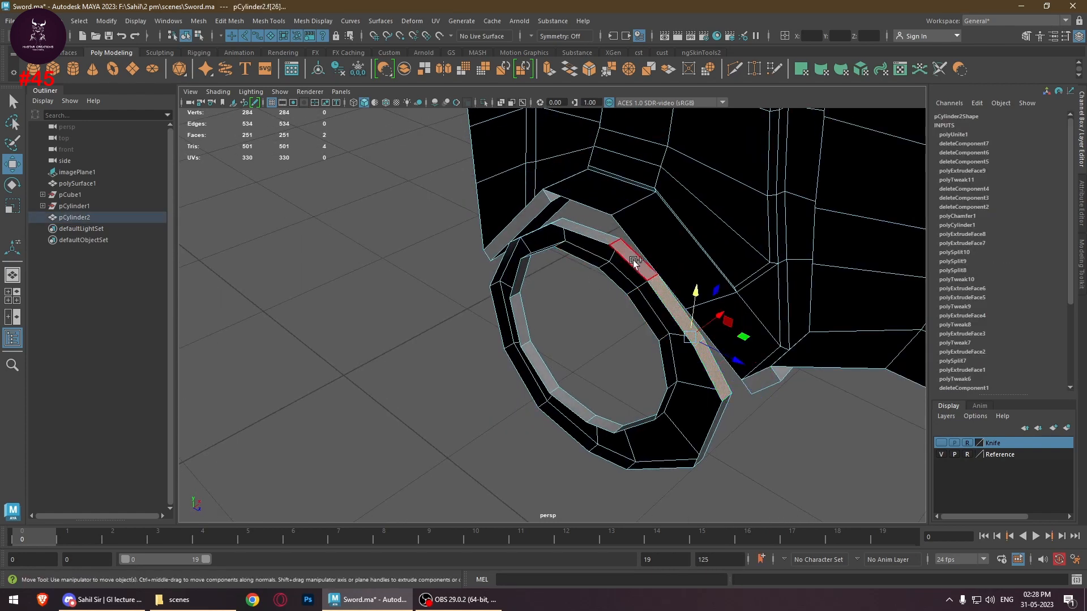
shift+click(633, 260)
shift+click(587, 232)
alt+drag(526, 280, 484, 275)
alt+right_drag(499, 241, 651, 303)
alt+middle_drag(606, 292, 715, 347)
shift+click(593, 234)
alt+drag(593, 233, 495, 328)
key(Delete)
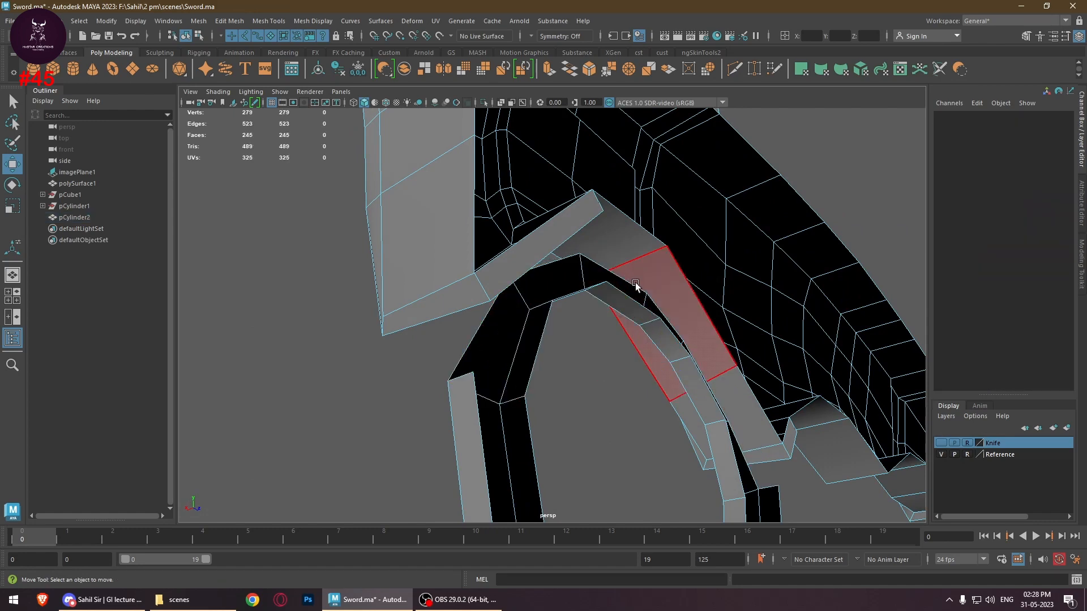
Delete the long slanted face and the small end face on the handle's underside at either side of the ring
alt+drag(742, 350, 553, 296)
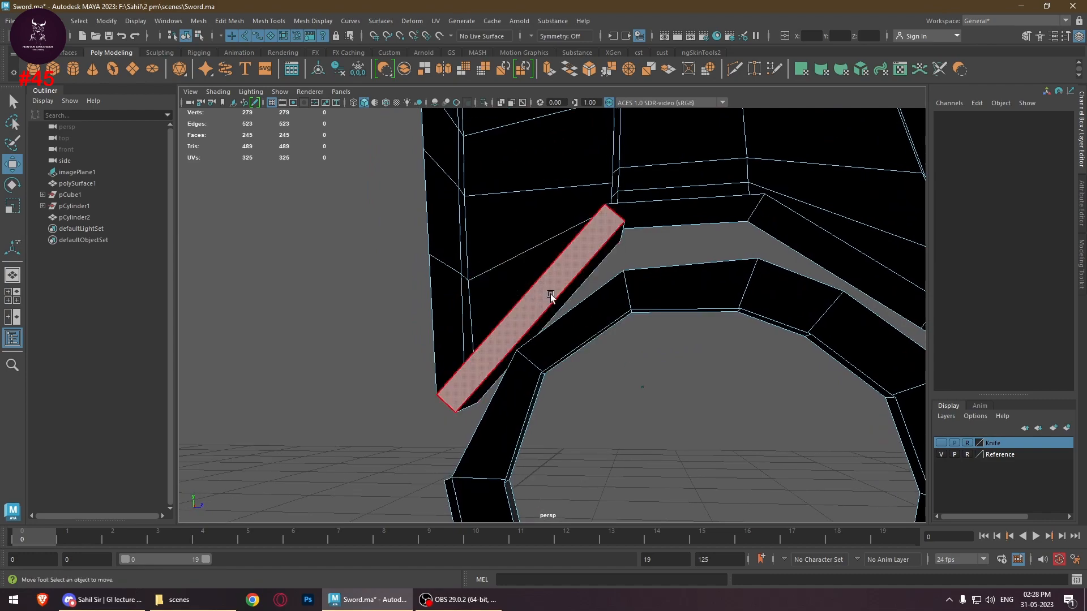
click(551, 298)
key(Delete)
alt+drag(698, 359, 673, 315)
click(677, 326)
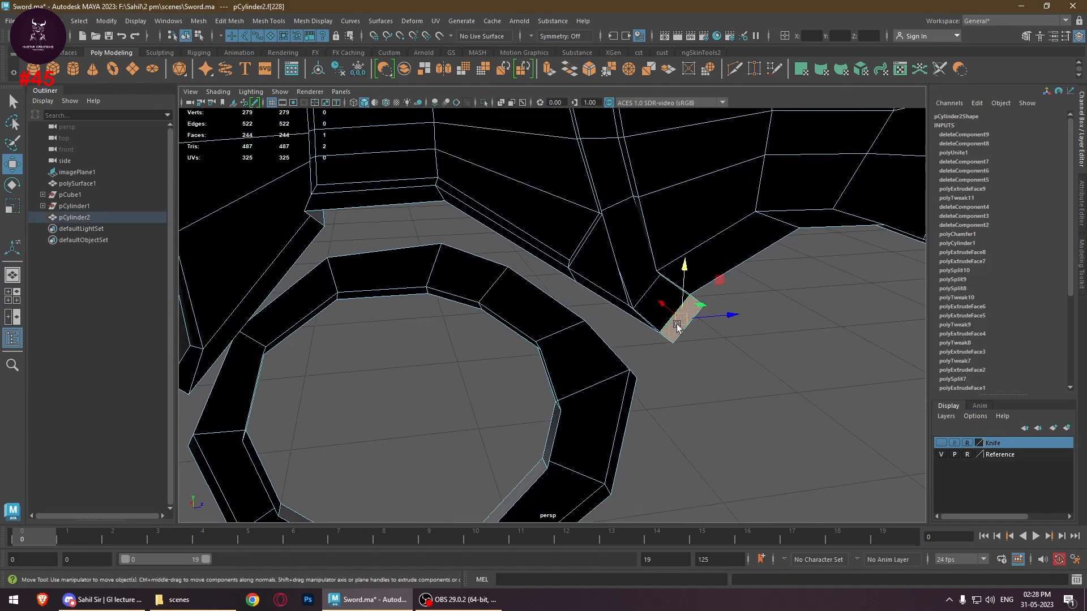
key(Delete)
Try to target-weld the ring's outer corner vertex to the handle's nearby tip vertex
alt+drag(648, 405, 532, 334)
alt+right_drag(532, 334, 634, 348)
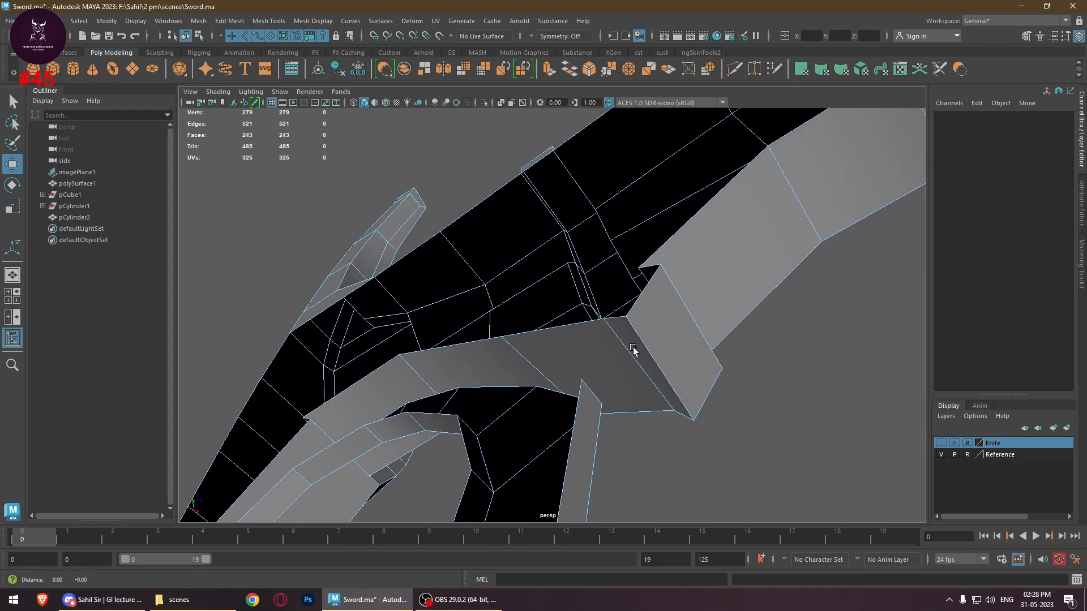
alt+drag(634, 349, 587, 291)
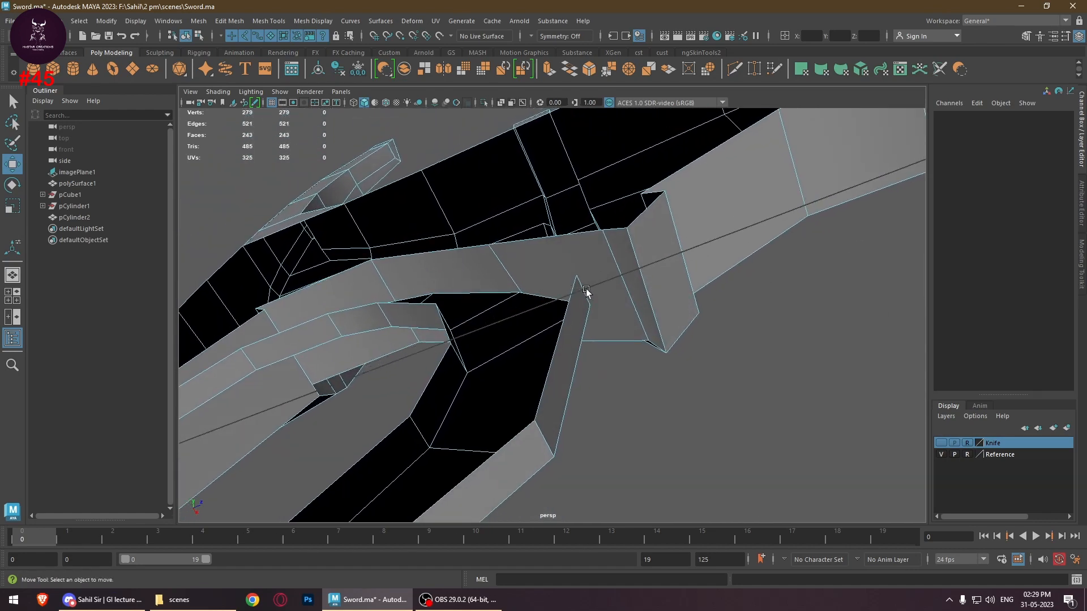
click(627, 253)
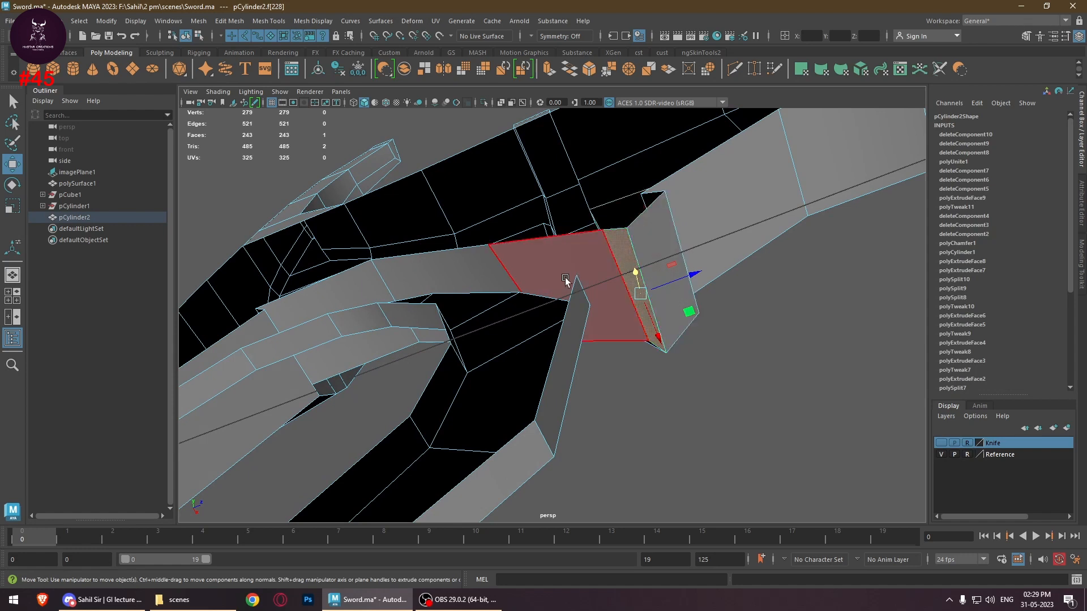
alt+drag(578, 270, 596, 283)
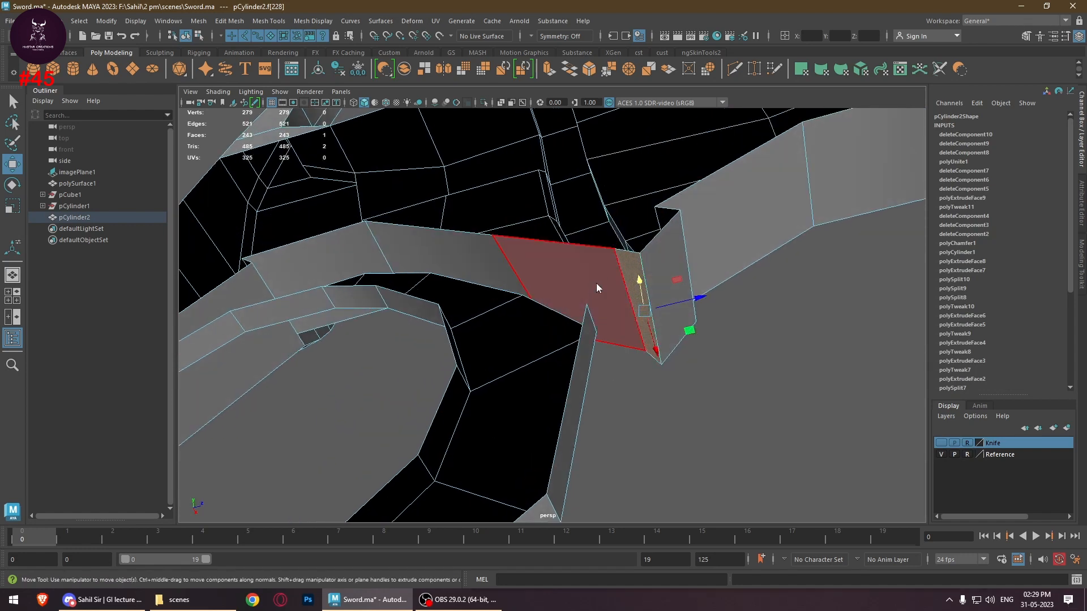
mouse_move(603, 284)
right_down()
mouse_move(555, 310)
mouse_move(596, 292)
mouse_move(594, 283)
right_up()
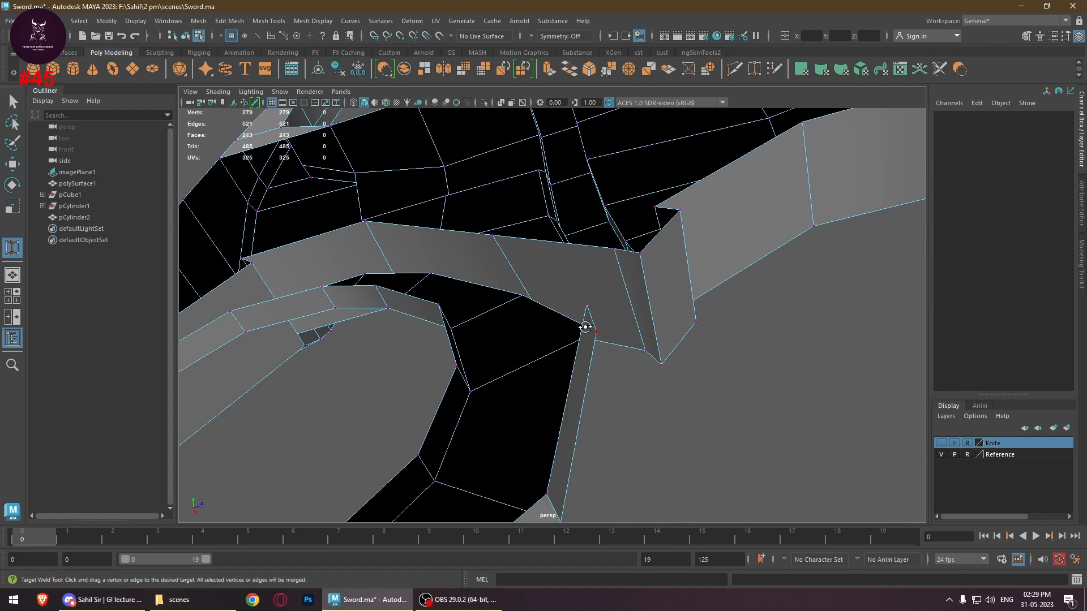
alt+drag(585, 322, 637, 360)
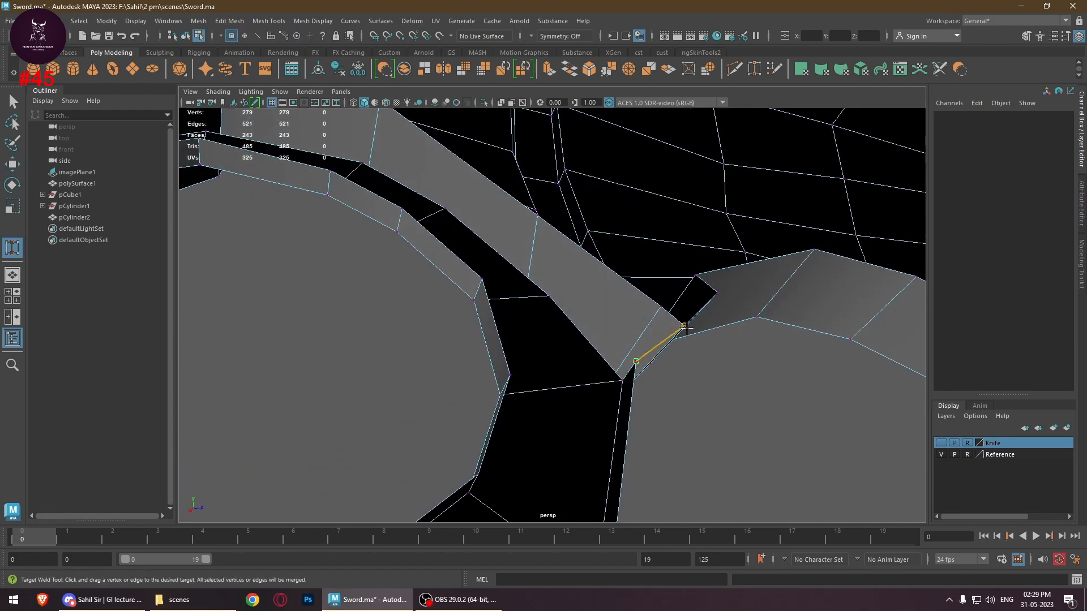
drag(690, 322, 687, 324)
alt+drag(691, 368, 530, 325)
key(ctrl+z)
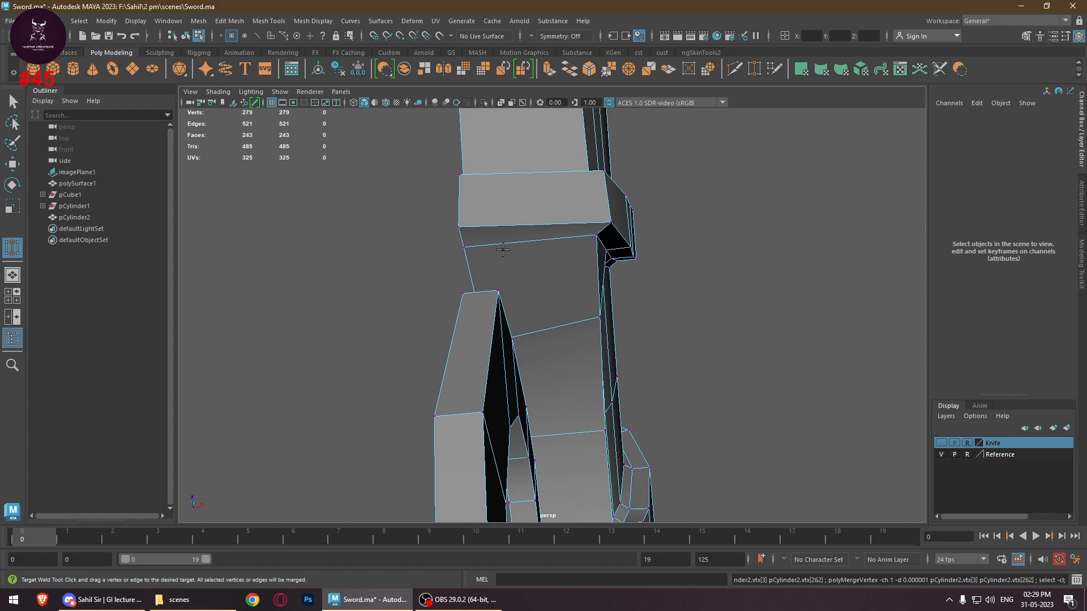
Insert an edge loop lengthwise through the handle's thickness at about 28%, in line with the ring's edge, using Multi-Cut
right_click(548, 211)
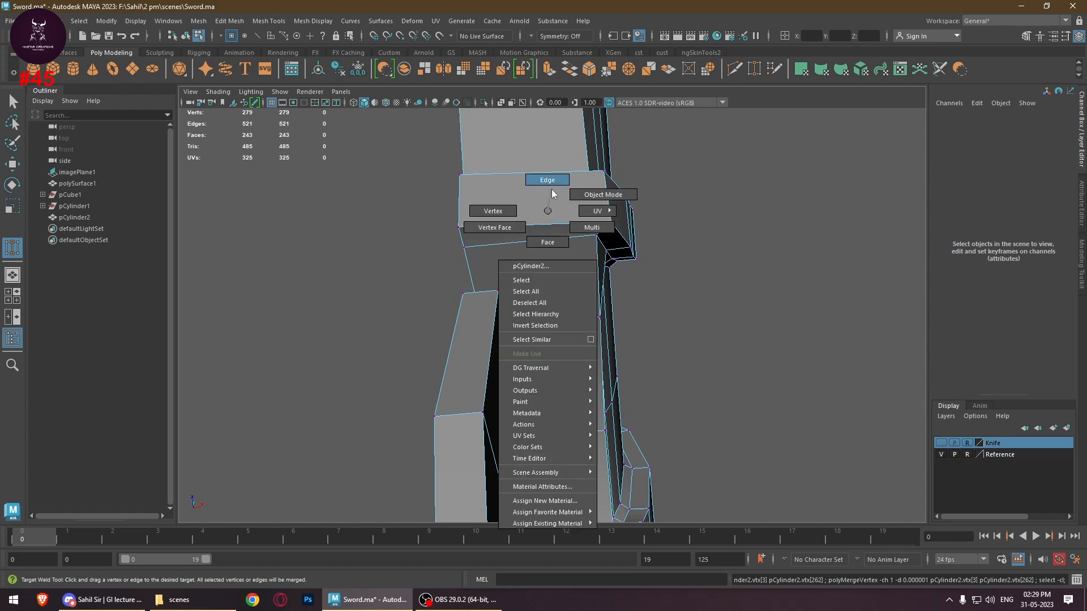
right_drag(551, 189, 565, 203)
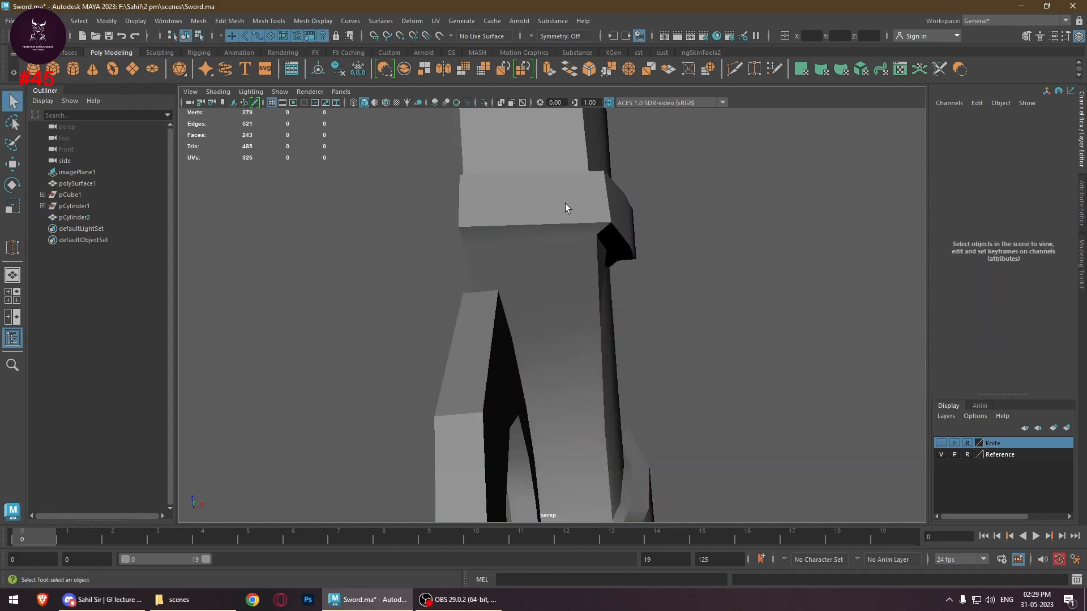
click(566, 210)
shift+right_drag(570, 212, 516, 211)
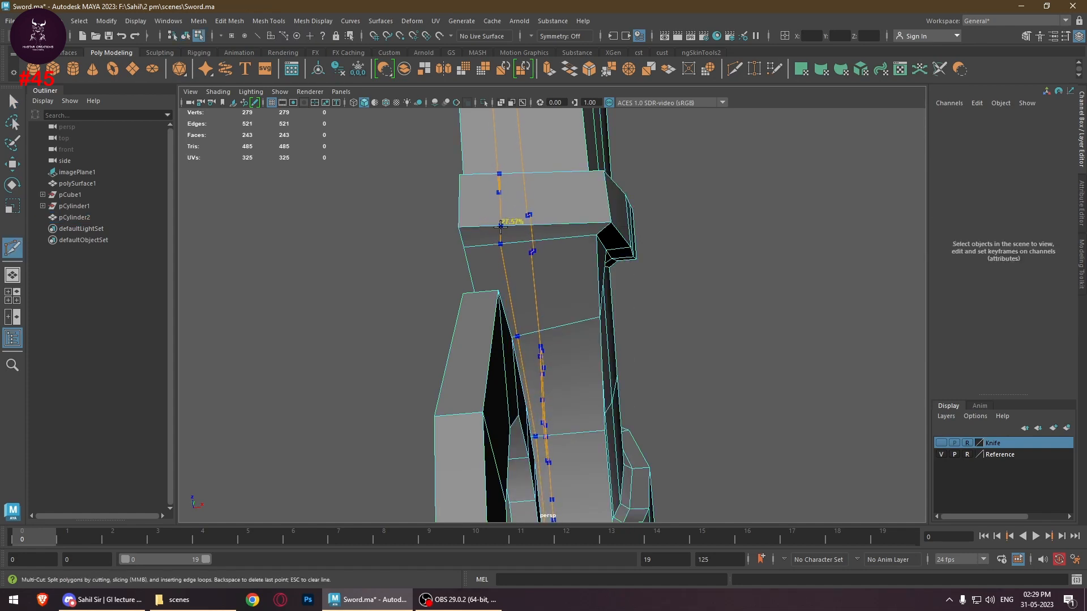
ctrl+click(498, 226)
alt+drag(499, 227, 545, 263)
click(530, 294)
key(q)
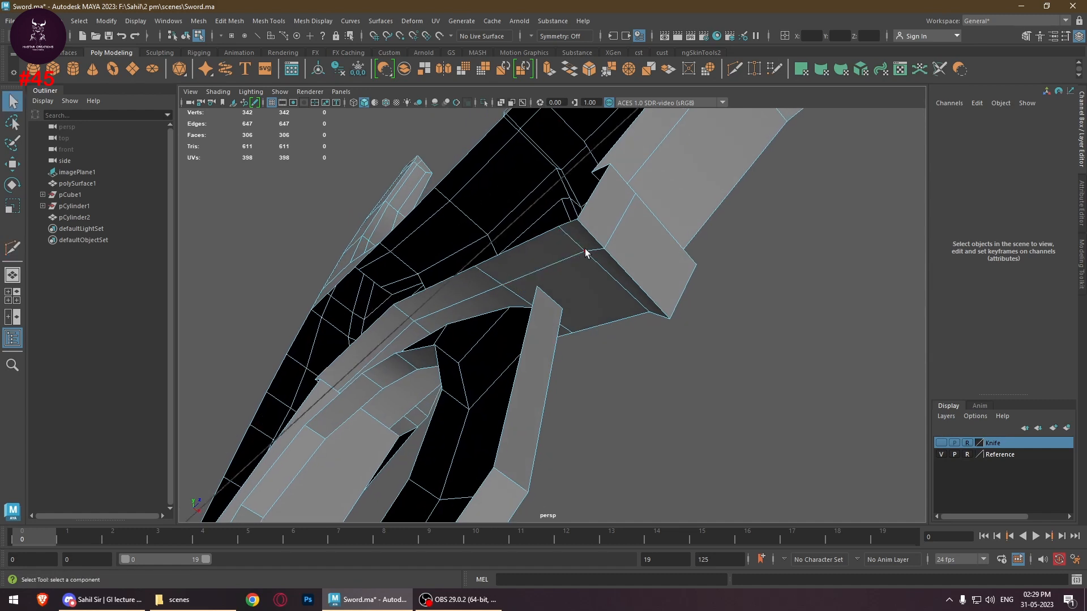
Target-weld the ring's two open corner vertices to the handle's tip beside the ring on the first side
shift+right_click(586, 250)
click(539, 249)
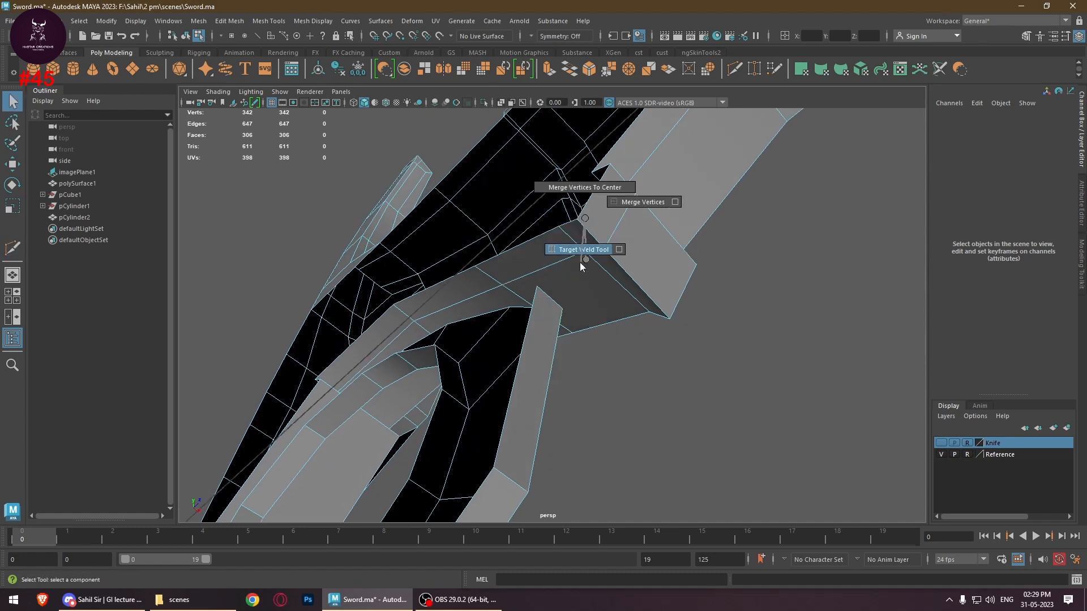
alt+drag(549, 306, 483, 396)
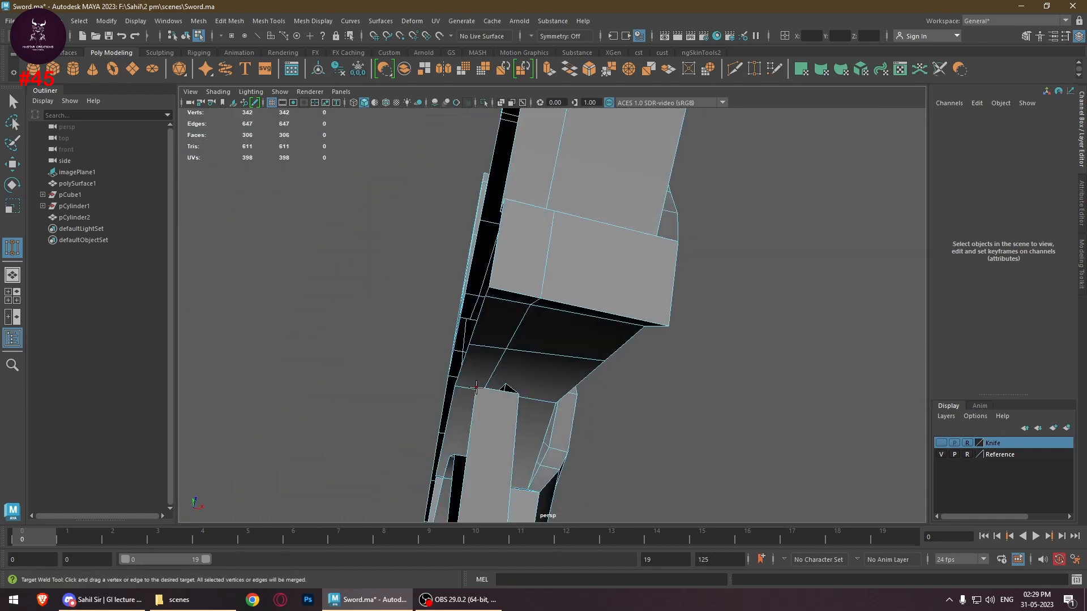
drag(495, 284, 514, 419)
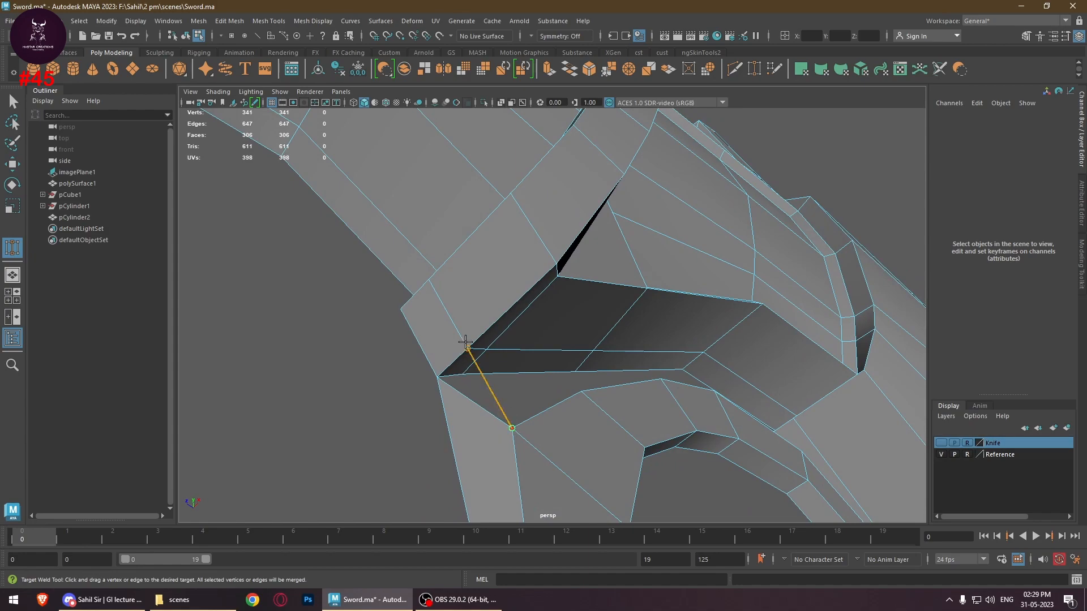
drag(466, 342, 465, 344)
alt+drag(476, 402, 684, 431)
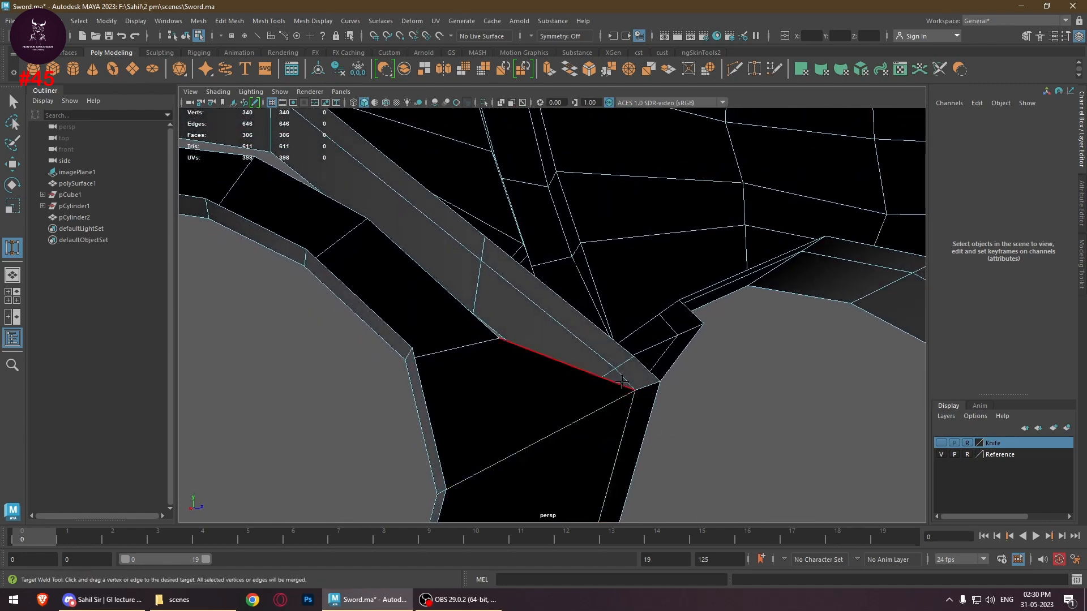
Target-weld the ring's two open corner vertices to the handle's opposite tip, undoing a misplaced weld
alt+drag(629, 362, 664, 348)
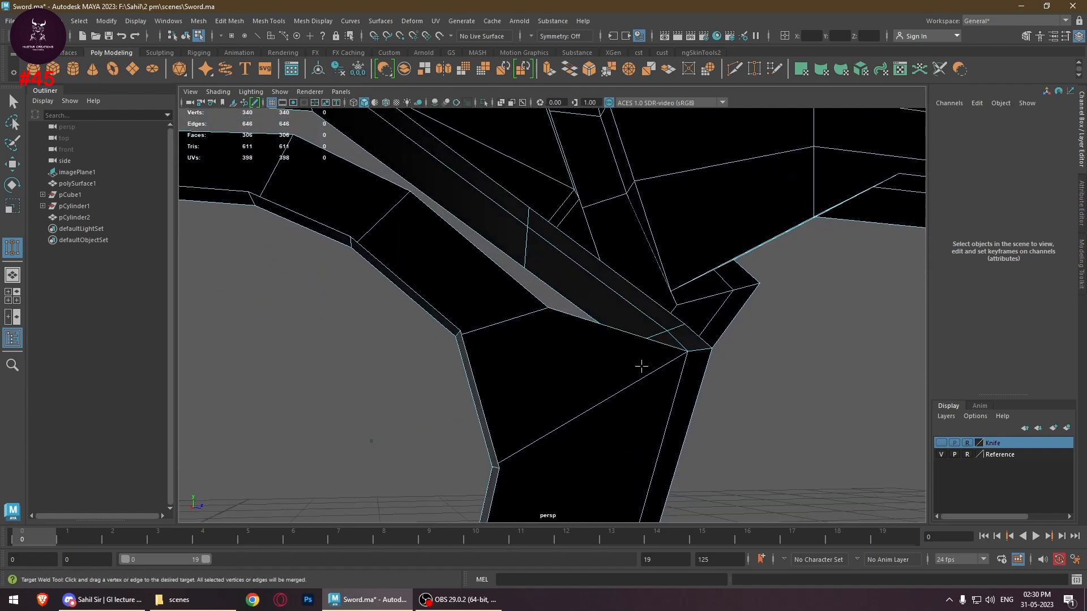
alt+drag(594, 321, 570, 309)
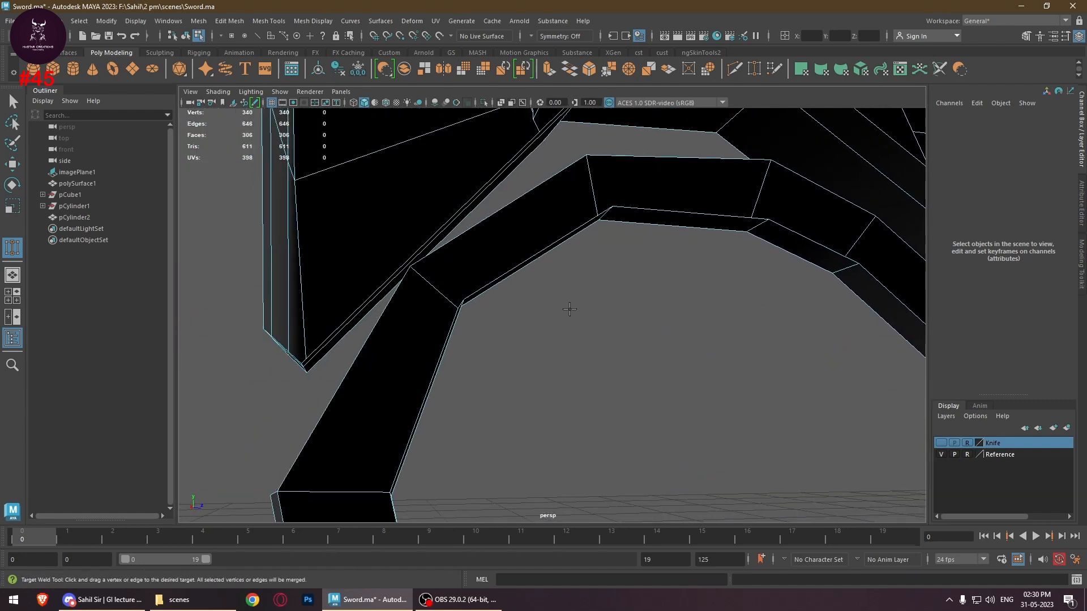
alt+drag(409, 315, 467, 293)
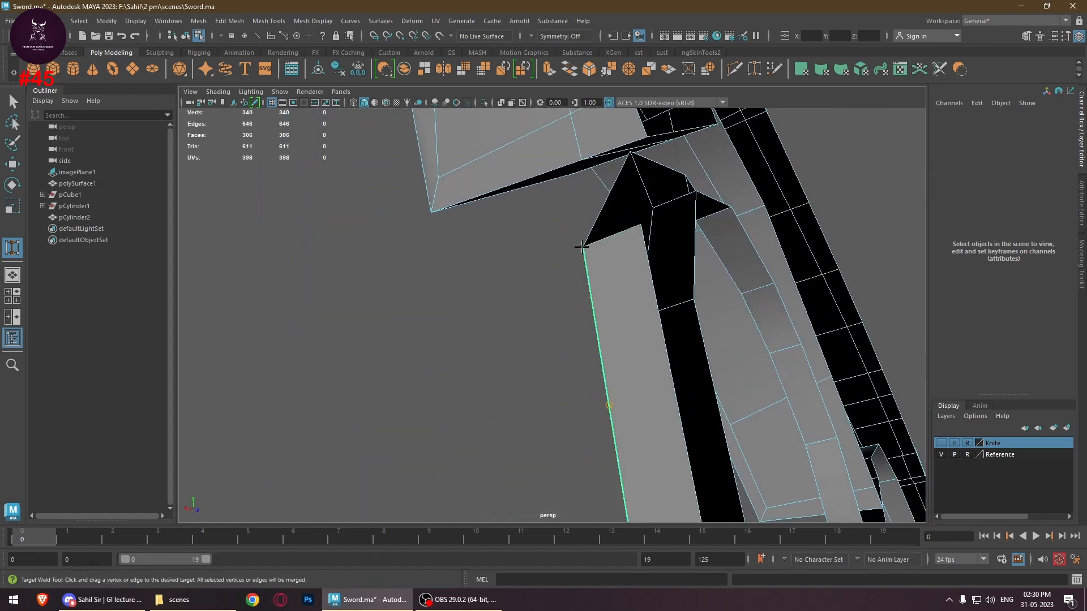
drag(581, 246, 584, 159)
key(ctrl+z)
alt+drag(532, 346, 655, 339)
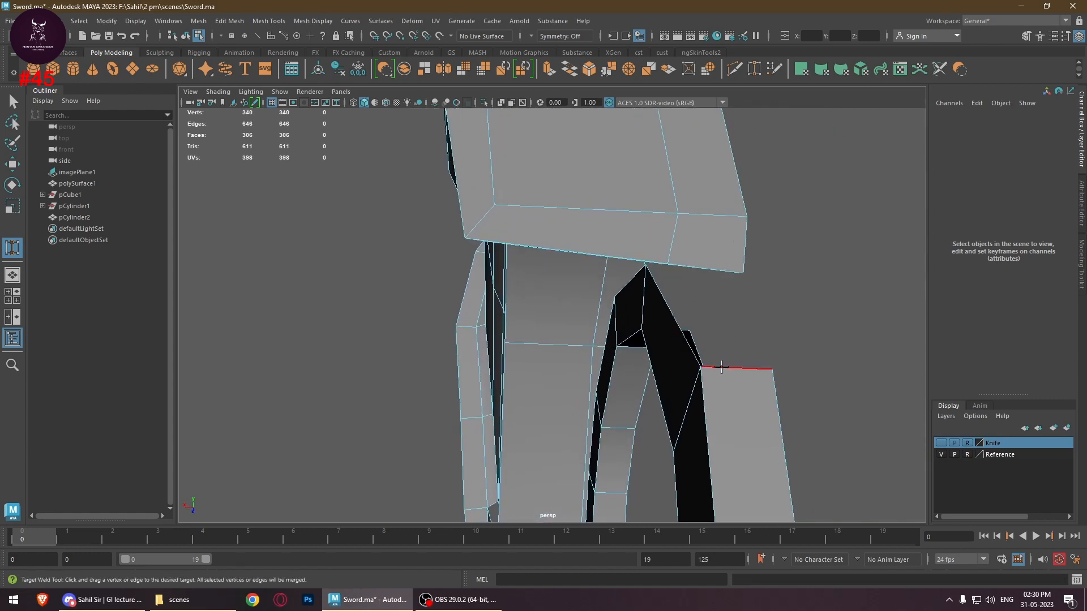
drag(668, 261, 668, 263)
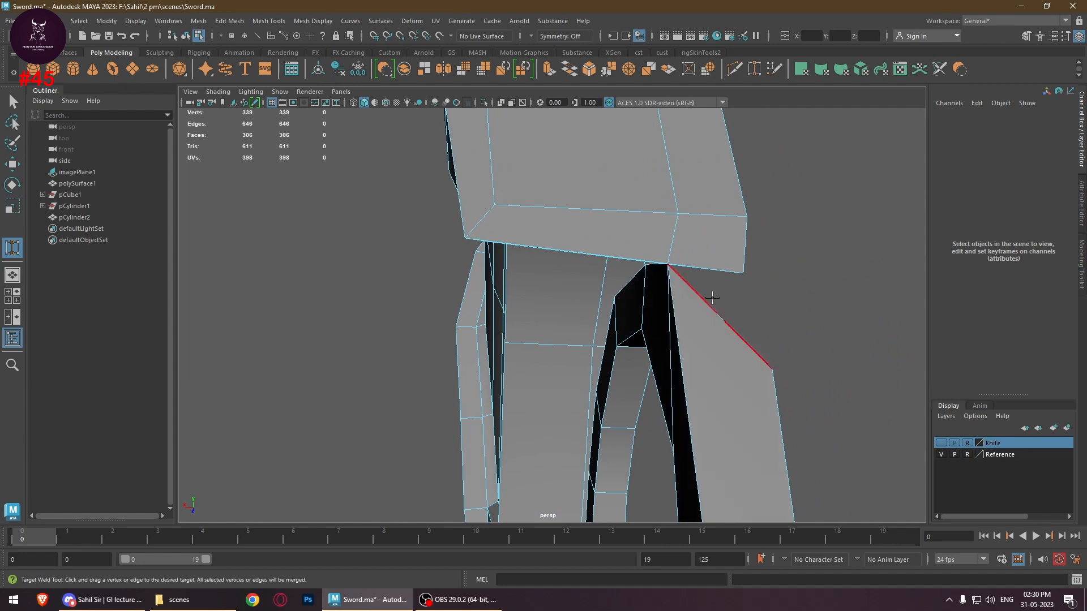
drag(772, 369, 557, 332)
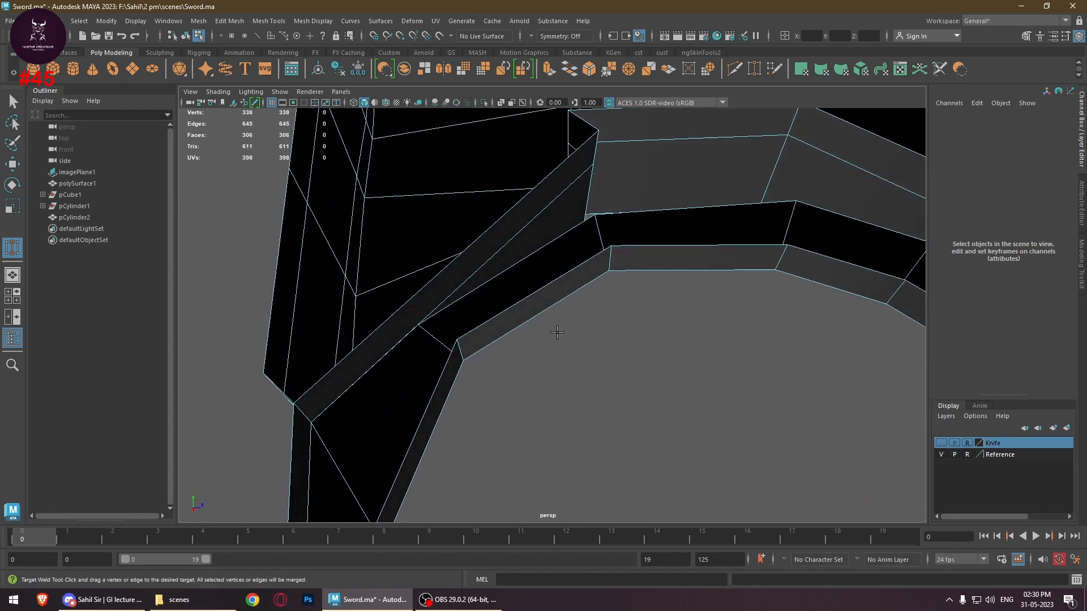
alt+middle_drag(543, 306, 441, 431)
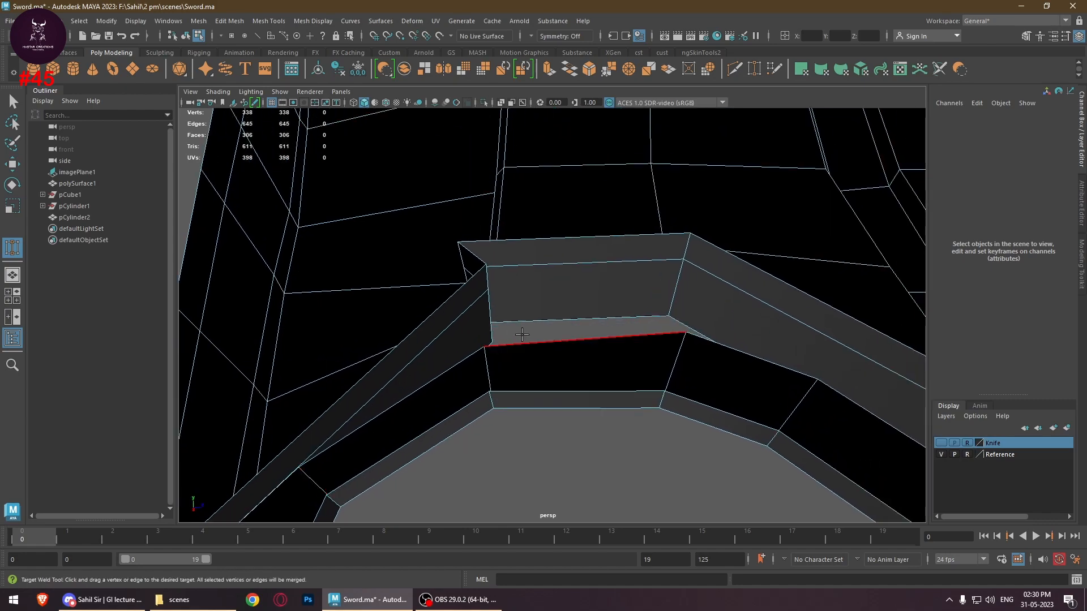
mouse_move(519, 333)
alt+mouse_down()
mouse_move(508, 357)
mouse_move(522, 339)
alt+mouse_up()
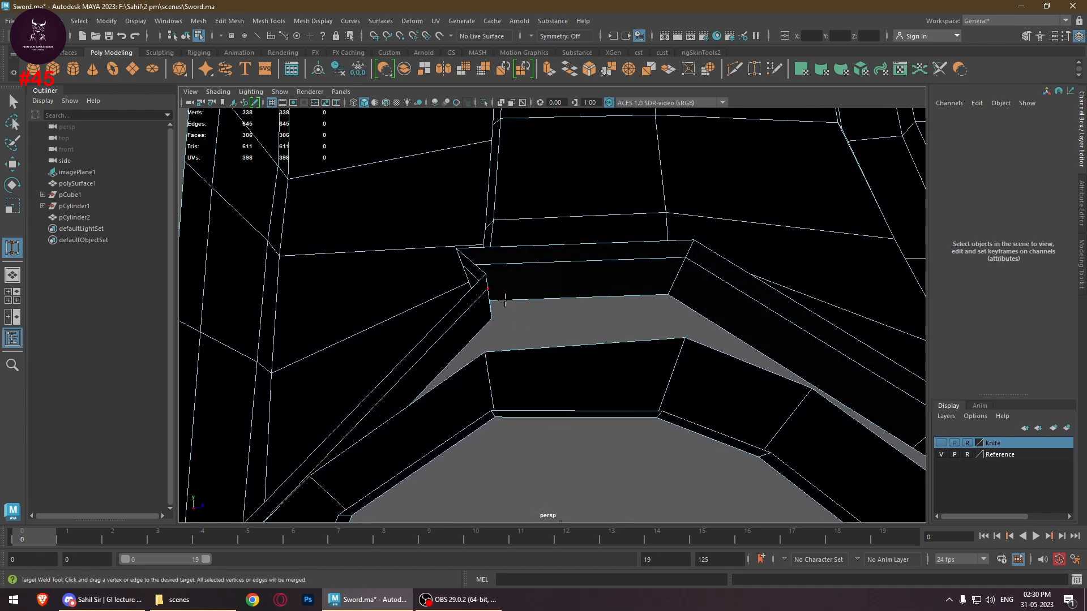
alt+drag(505, 300, 614, 298)
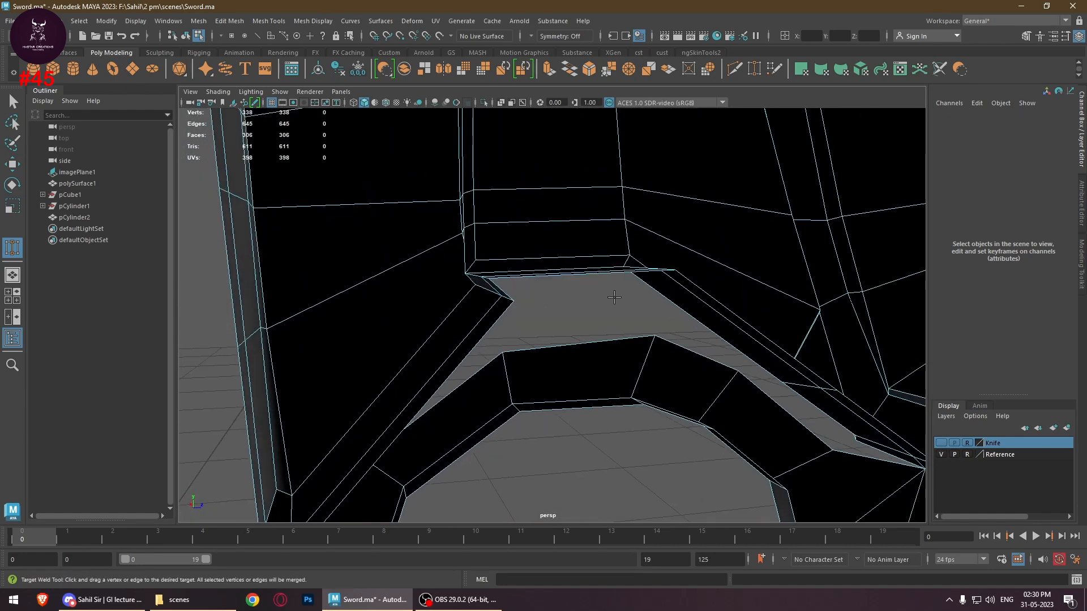
alt+right_drag(537, 294, 609, 311)
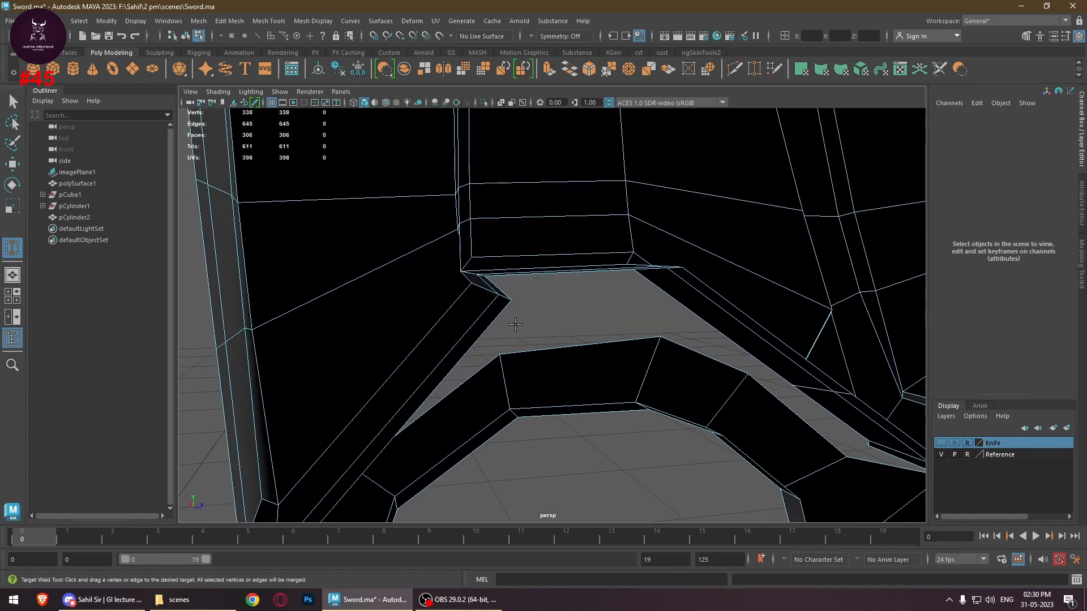
right_click(555, 319)
click(549, 243)
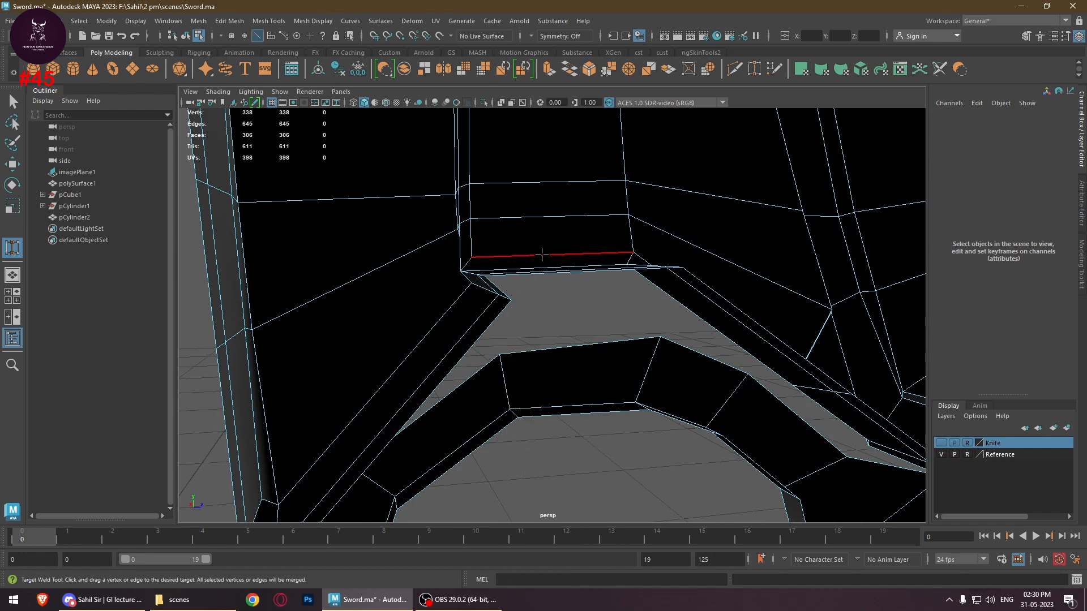
alt+drag(498, 291, 517, 328)
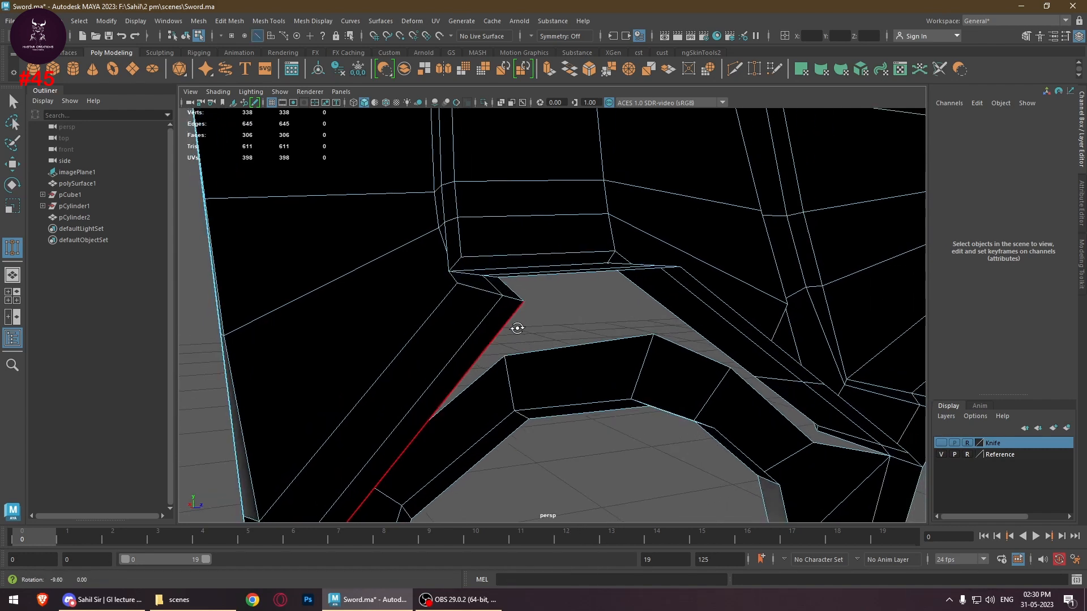
click(509, 297)
key(w)
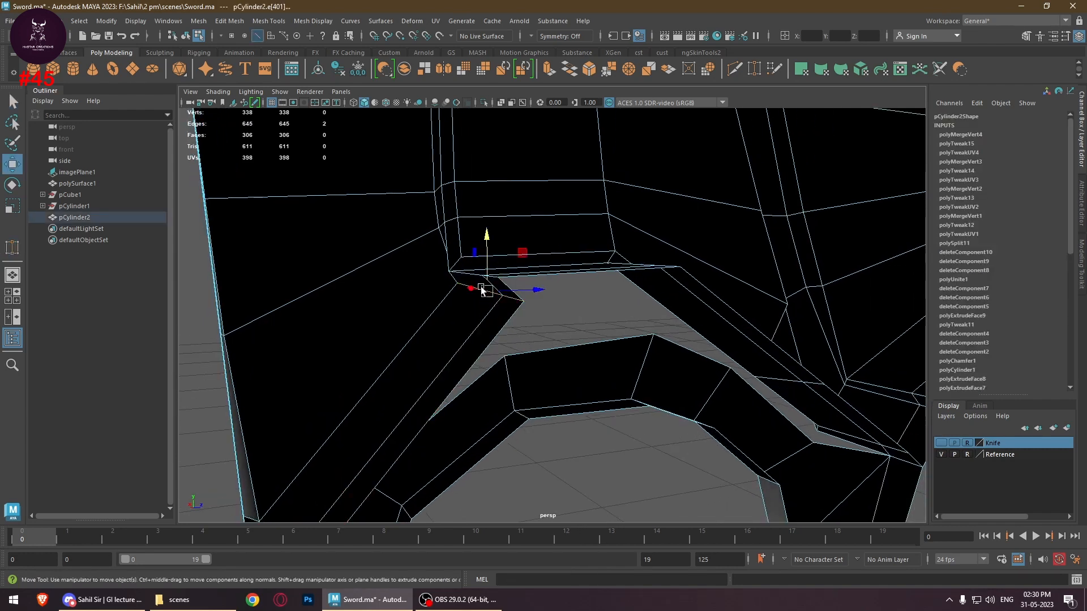
drag(485, 291, 460, 292)
alt+drag(541, 335, 508, 327)
drag(547, 291, 498, 243)
ctrl+right_click(518, 268)
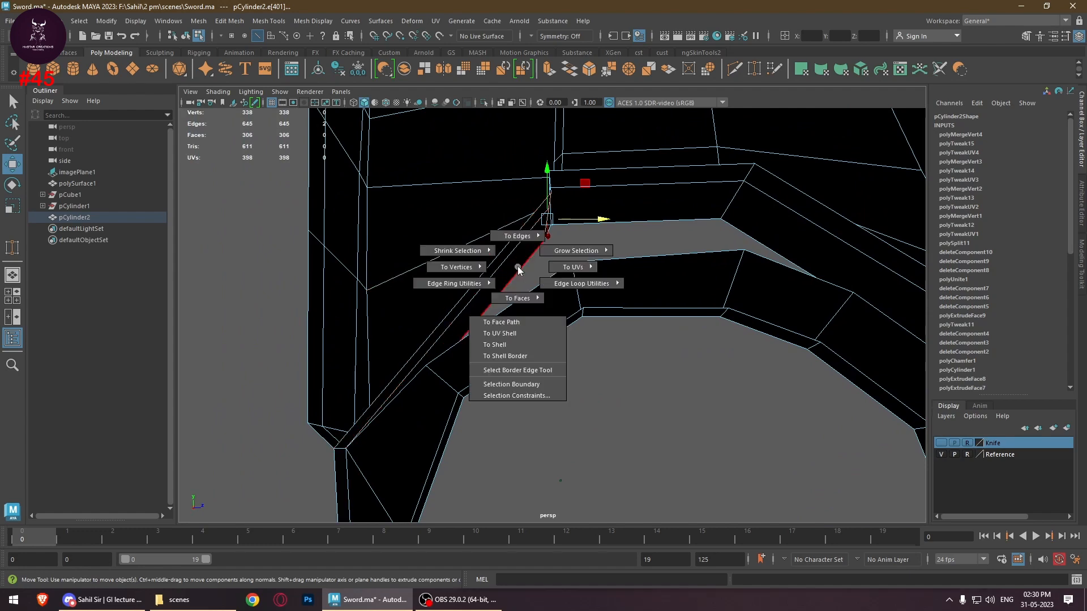
ctrl+right_drag(517, 262, 519, 252)
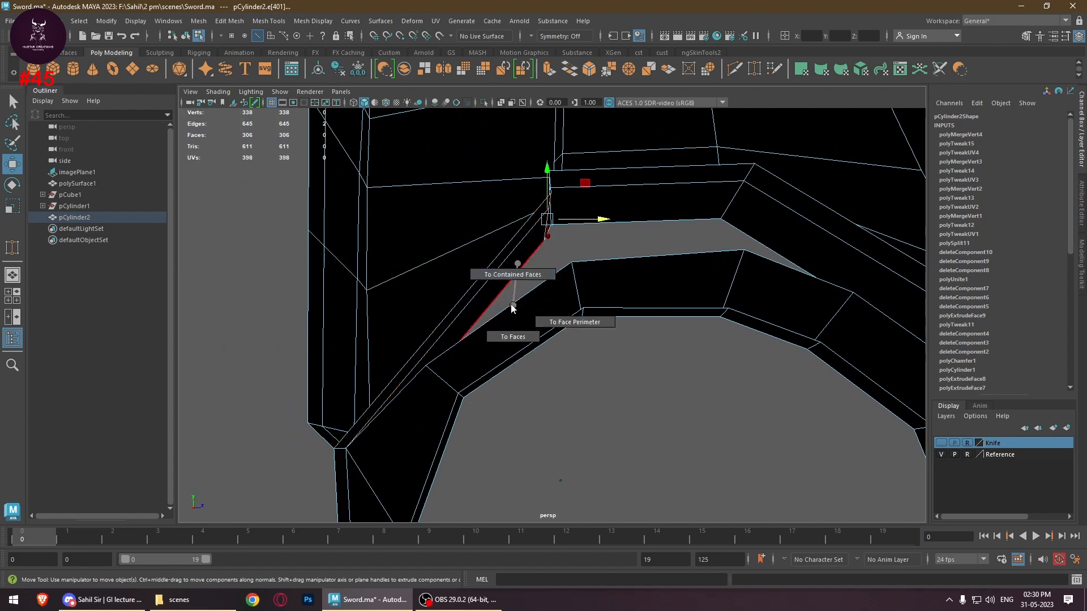
ctrl+right_drag(511, 307, 475, 267)
Insert a Multi-Cut edge loop through the handle in line with the ring's outer vertex, and another across the ring below the handle's inner corner
mouse_move(449, 343)
alt+mouse_down()
mouse_move(458, 363)
mouse_move(439, 334)
alt+mouse_up()
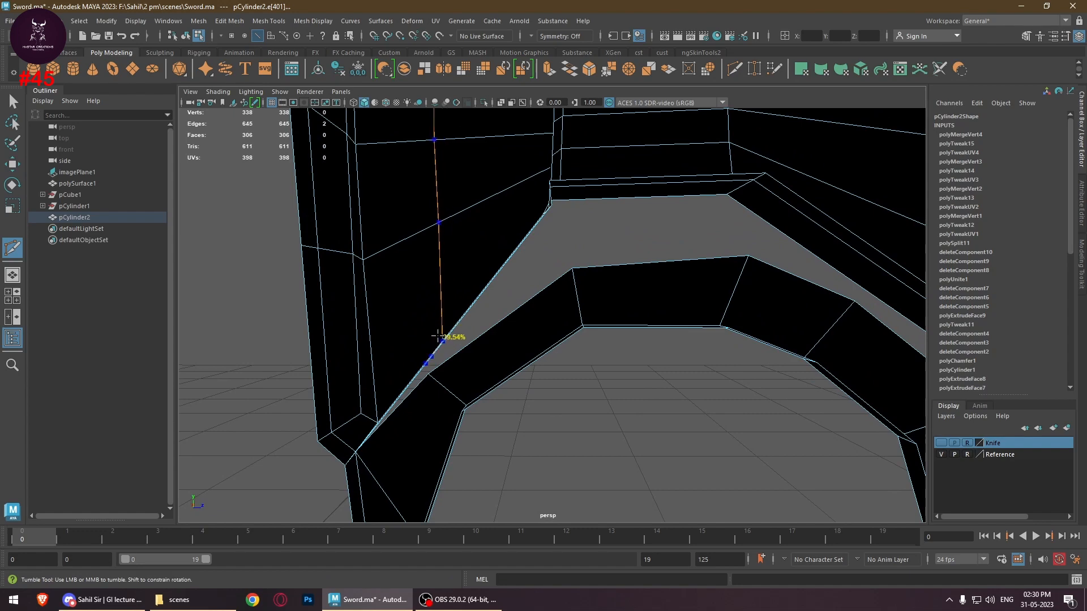
ctrl+click(440, 333)
alt+drag(451, 366, 530, 341)
click(452, 341)
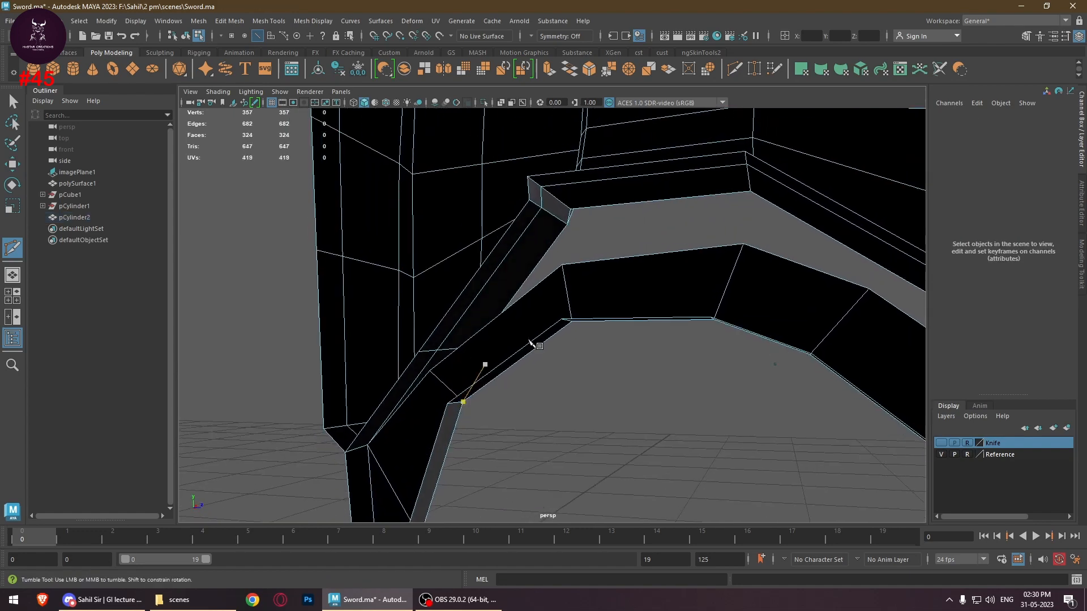
click(579, 264)
right_click(580, 264)
alt+drag(580, 265, 639, 325)
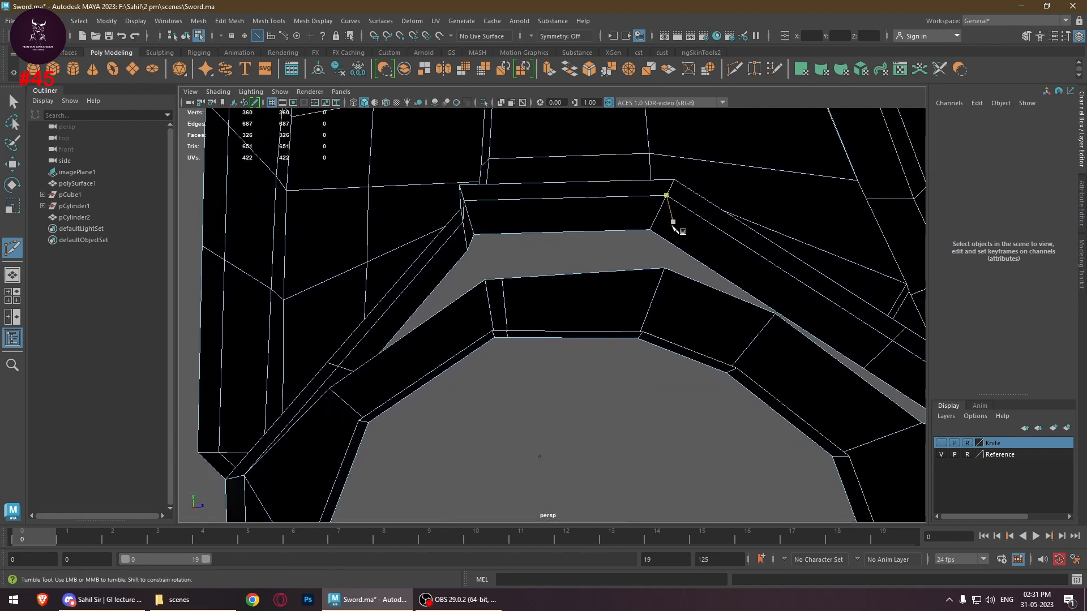
Insert an edge loop through the handle at about 56% beside the ring's next outer vertex, and another across the ring near the handle's opposite tip
alt+middle_drag(662, 266, 623, 227)
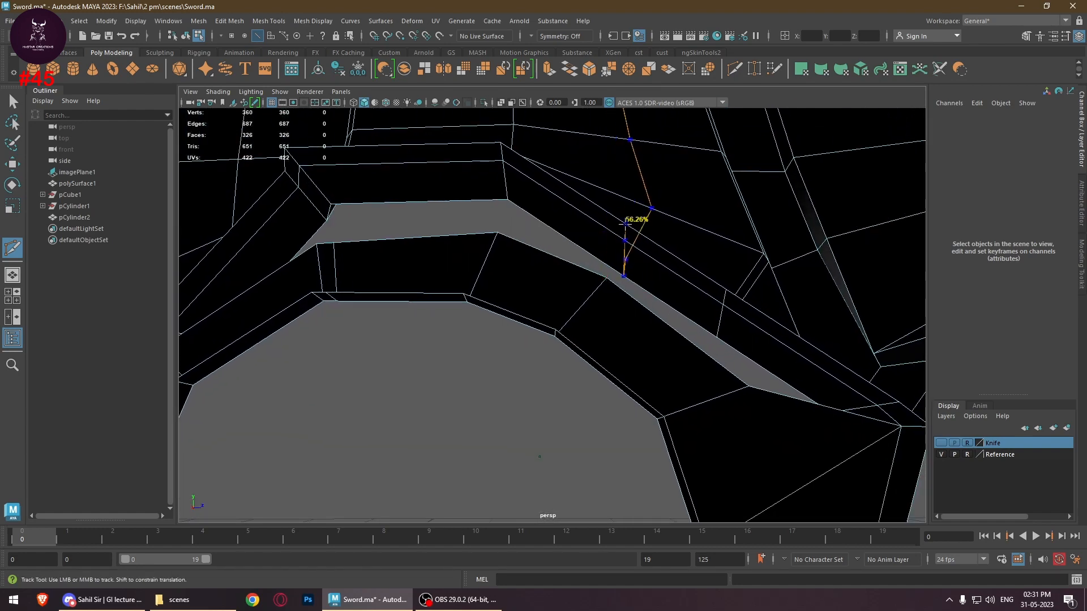
ctrl+click(624, 221)
alt+drag(657, 283, 684, 300)
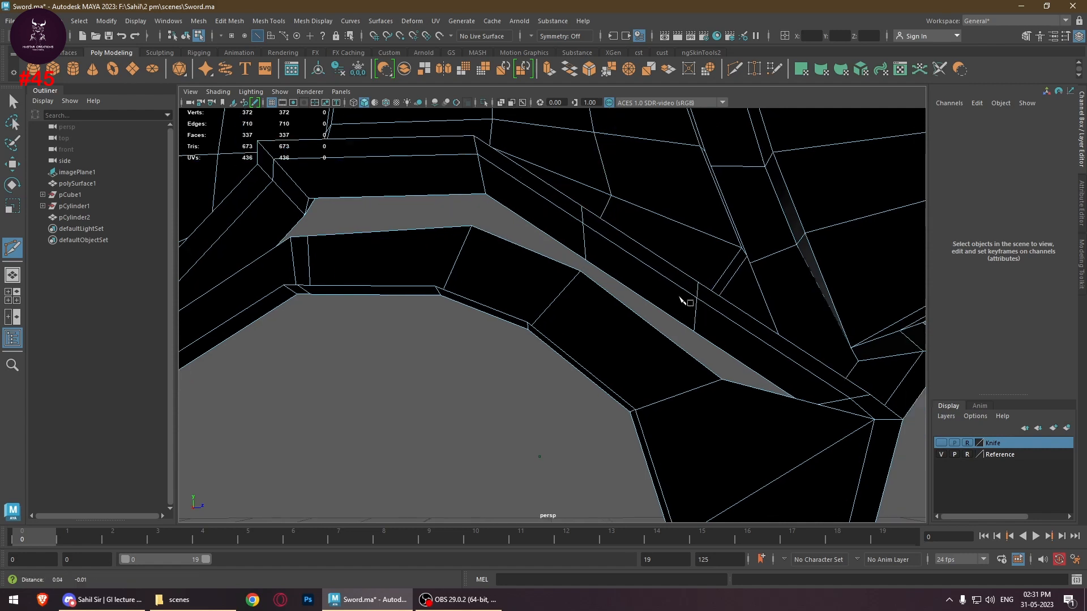
alt+middle_drag(685, 300, 572, 242)
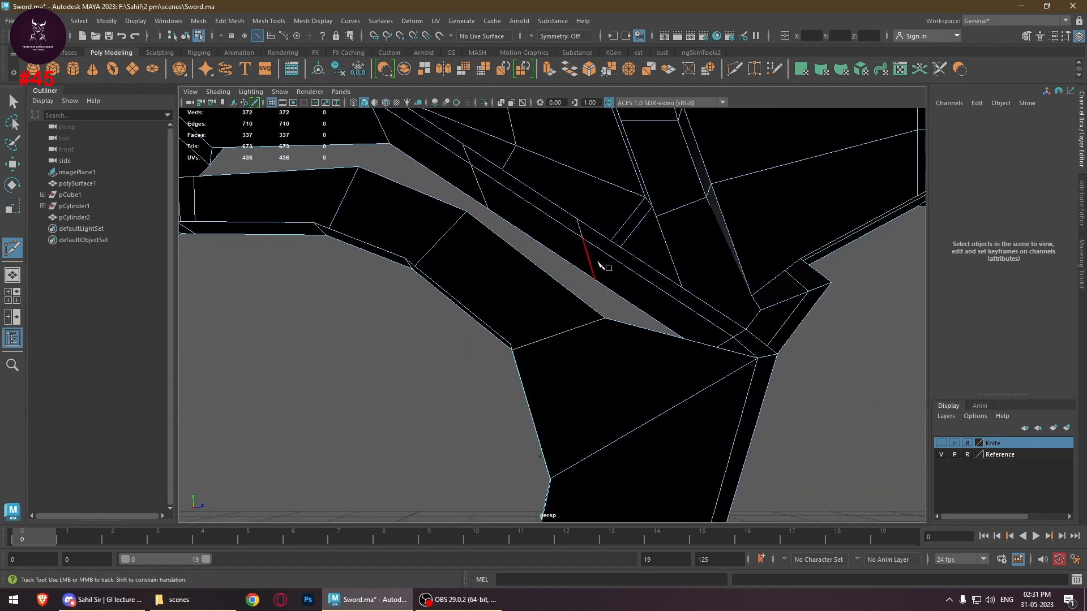
alt+middle_drag(676, 320, 585, 281)
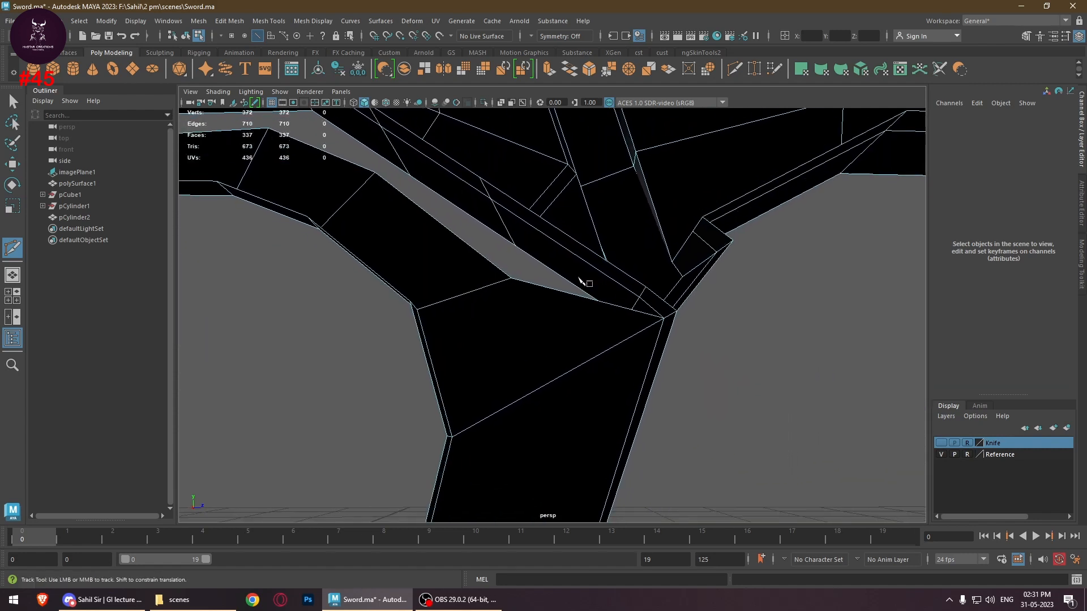
click(618, 309)
alt+drag(594, 347, 618, 370)
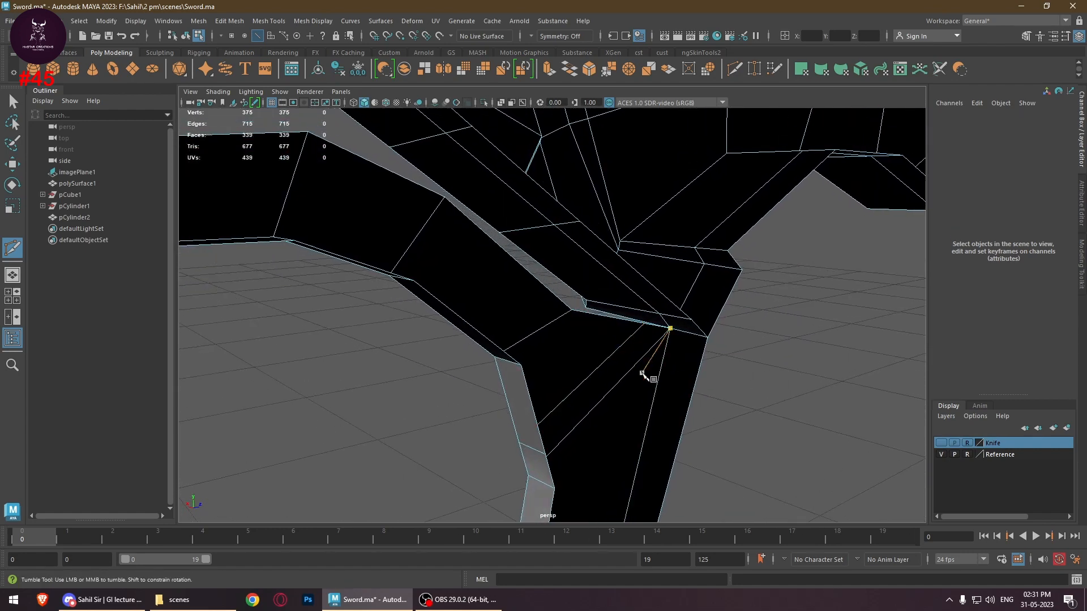
Target-weld the open handle vertex near the opposite tip to the ring's matching outer vertex
shift+right_drag(674, 329, 616, 266)
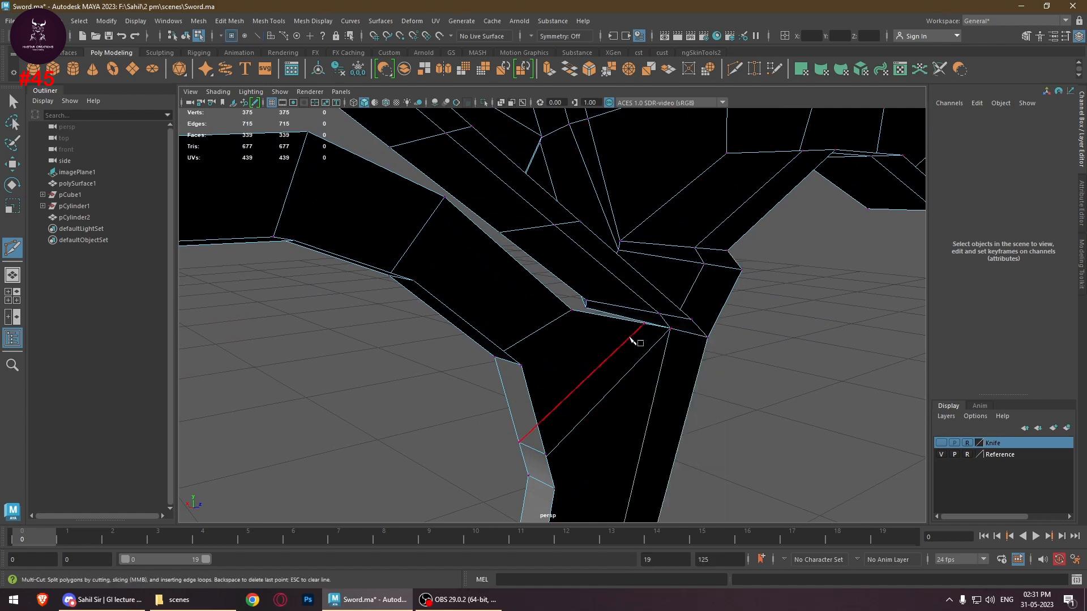
key(q)
right_click(634, 265)
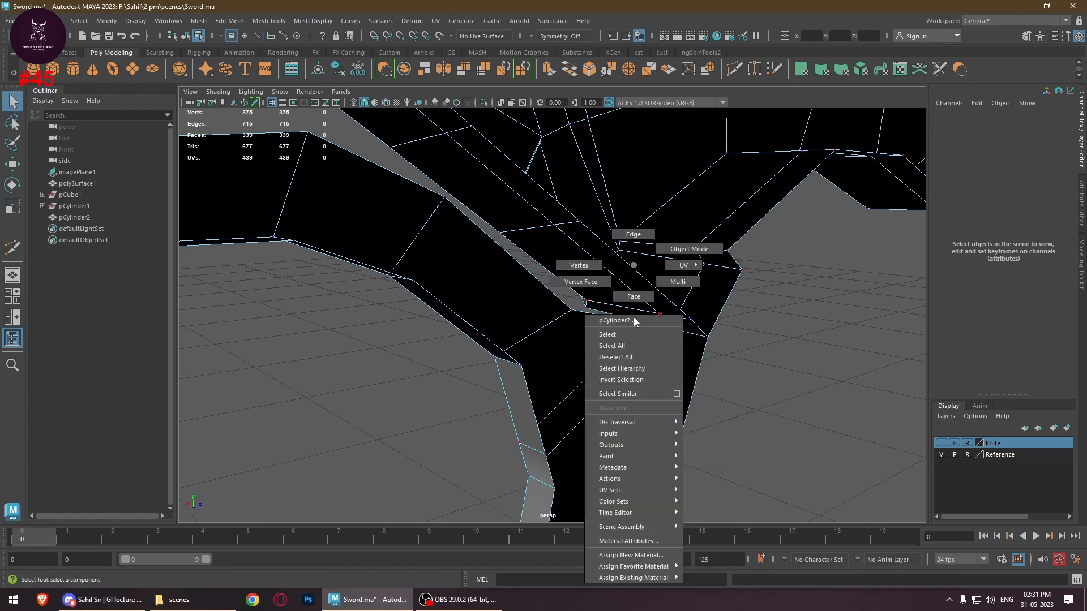
shift+right_drag(636, 278, 634, 276)
alt+drag(638, 362, 639, 337)
alt+right_drag(638, 337, 689, 343)
alt+middle_drag(690, 343, 594, 354)
alt+right_drag(594, 354, 662, 369)
drag(606, 323, 518, 341)
Target-weld the remaining open vertices along the gap to their matching vertices, joining the handle's edge to the ring's outer edge
alt+right_drag(517, 342, 556, 386)
alt+drag(556, 386, 519, 398)
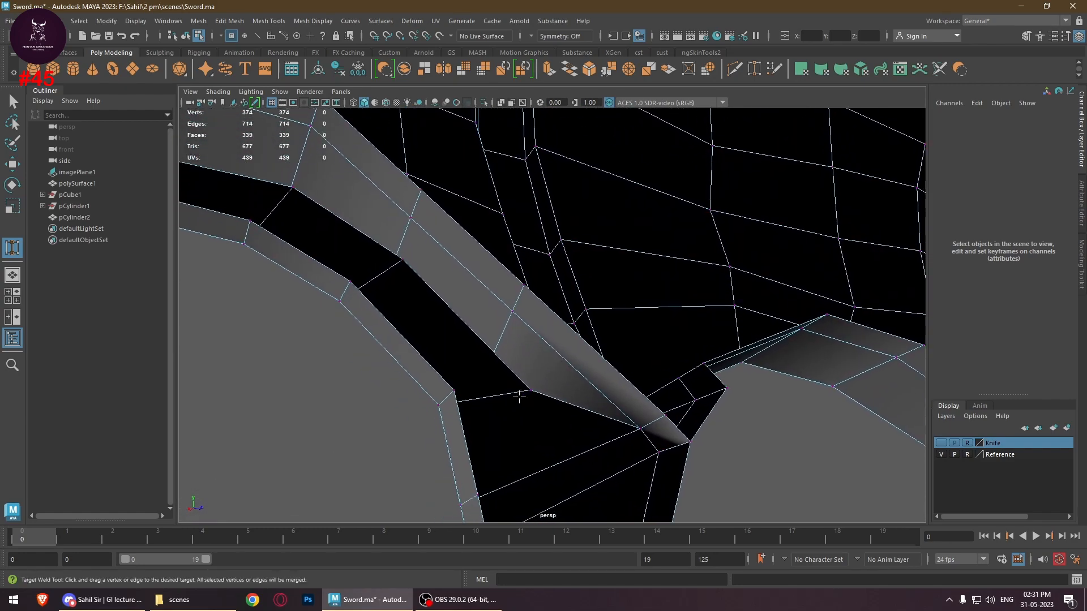
drag(511, 311, 576, 319)
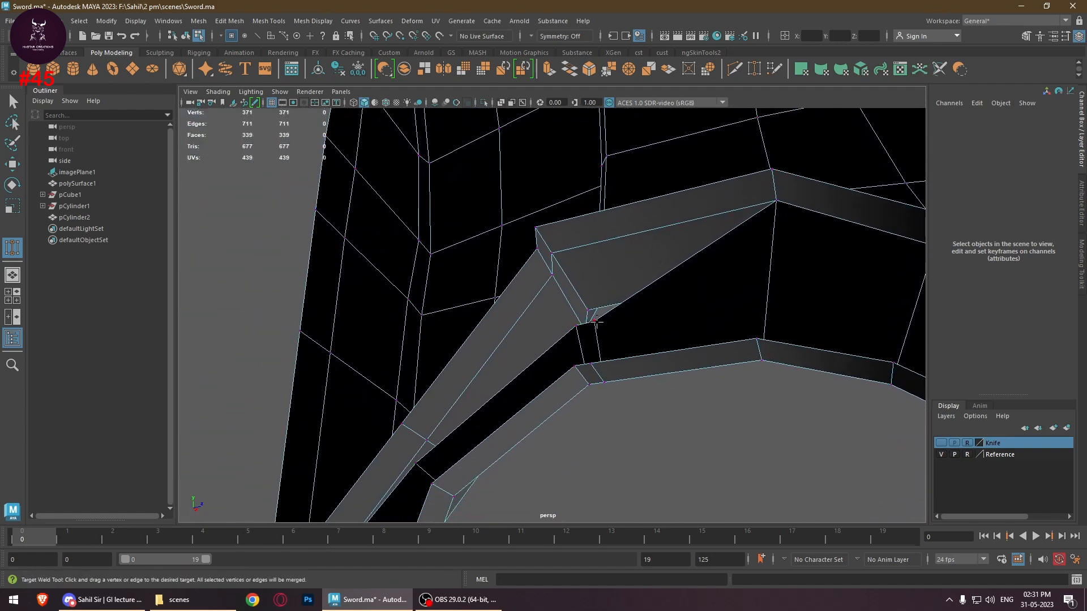
drag(553, 249, 550, 271)
Delete the strip of thickness faces along the handle's edge where it meets the ring, from one tip to the other
alt+drag(550, 270, 694, 274)
shift+right_drag(694, 275, 590, 301)
key(w)
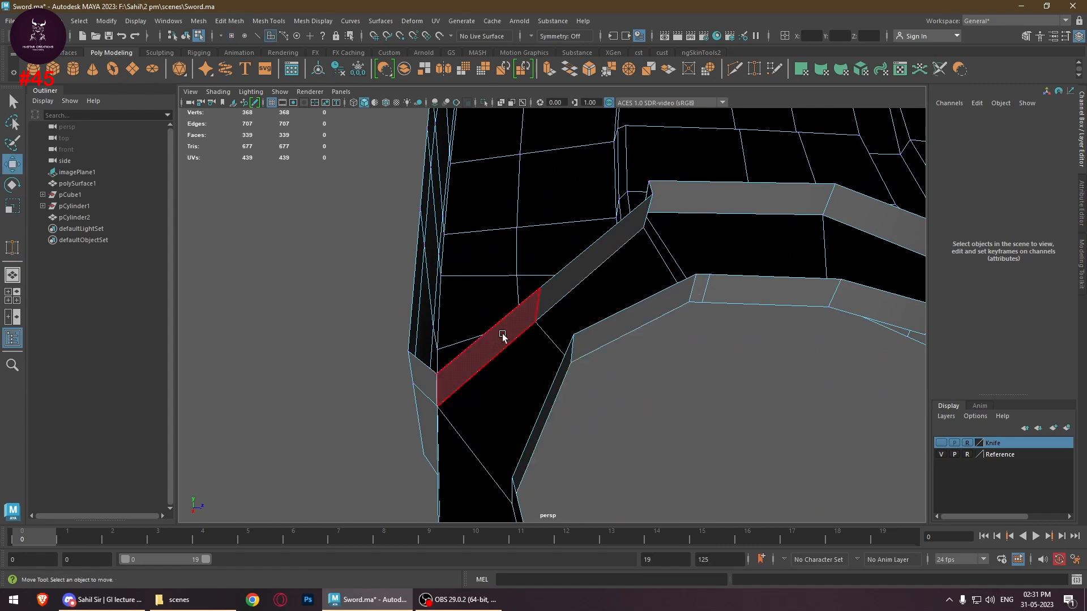
click(501, 334)
alt+middle_drag(630, 308, 508, 322)
shift+click(508, 322)
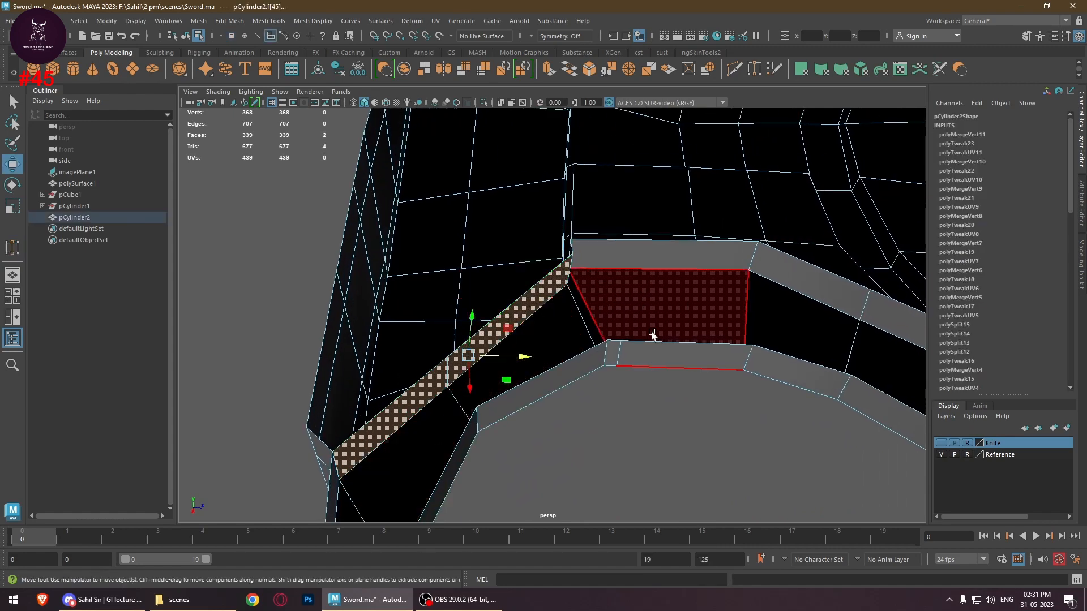
alt+drag(656, 335, 501, 320)
shift+click(531, 277)
shift+click(562, 259)
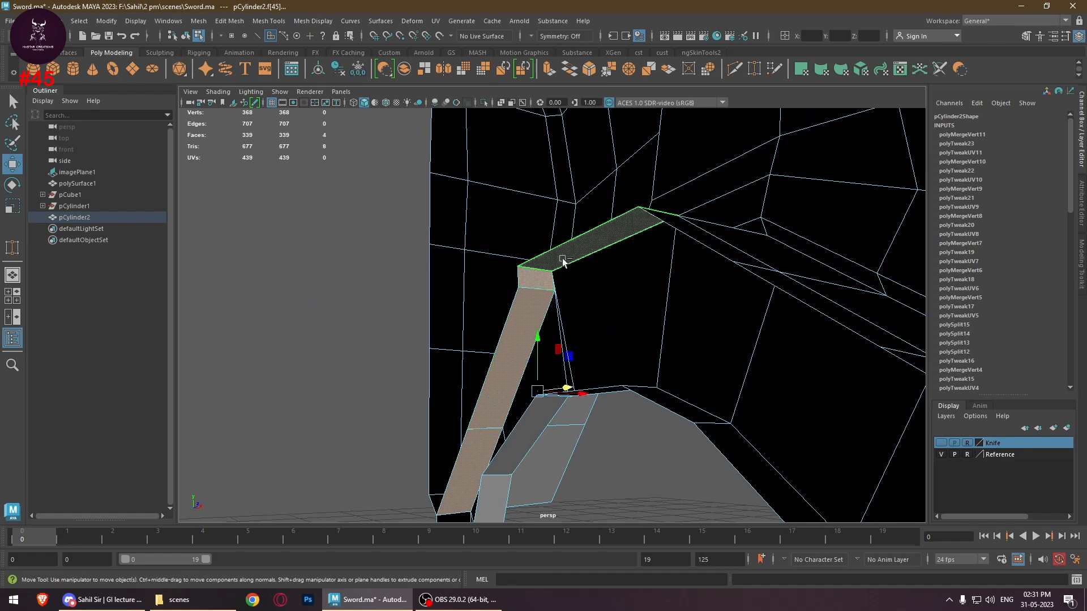
alt+drag(583, 283, 694, 317)
shift+click(687, 349)
alt+middle_drag(742, 447, 553, 238)
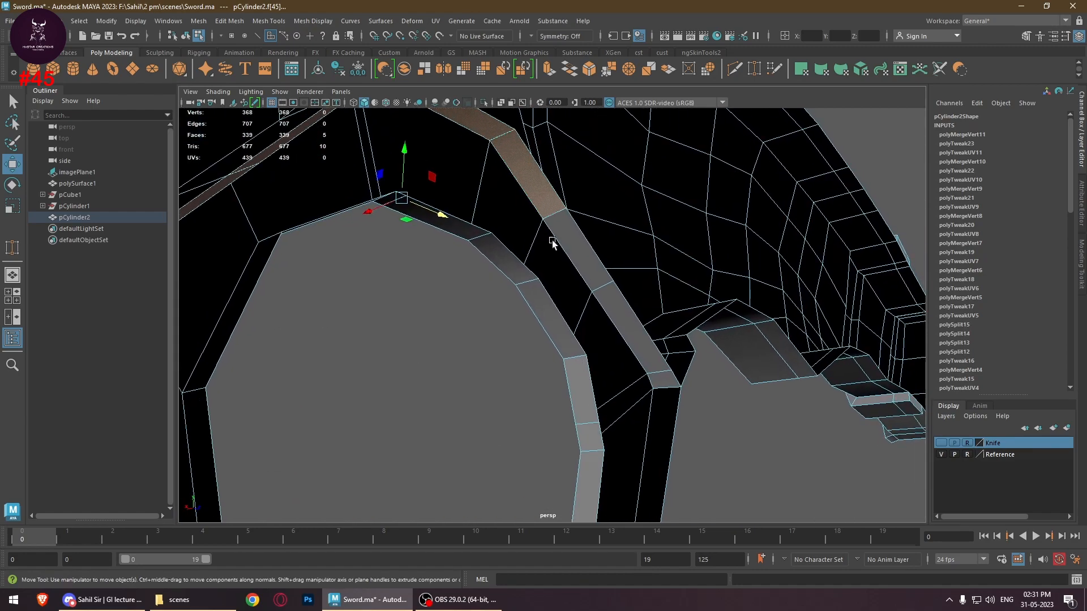
shift+click(576, 255)
shift+click(630, 322)
alt+middle_drag(688, 341, 545, 188)
scroll(545, 190, up, 3)
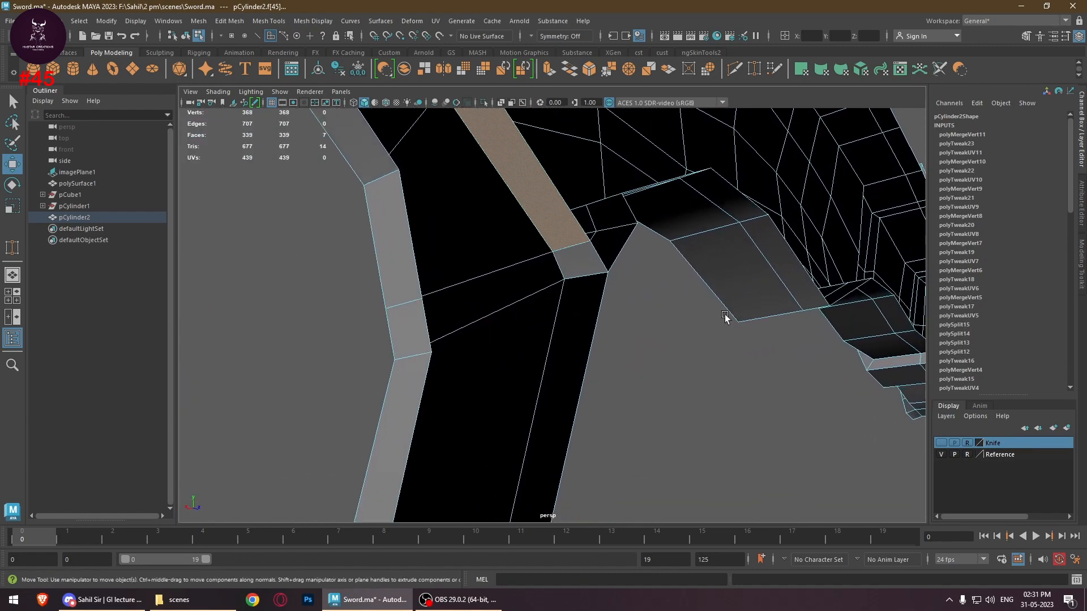
key(Delete)
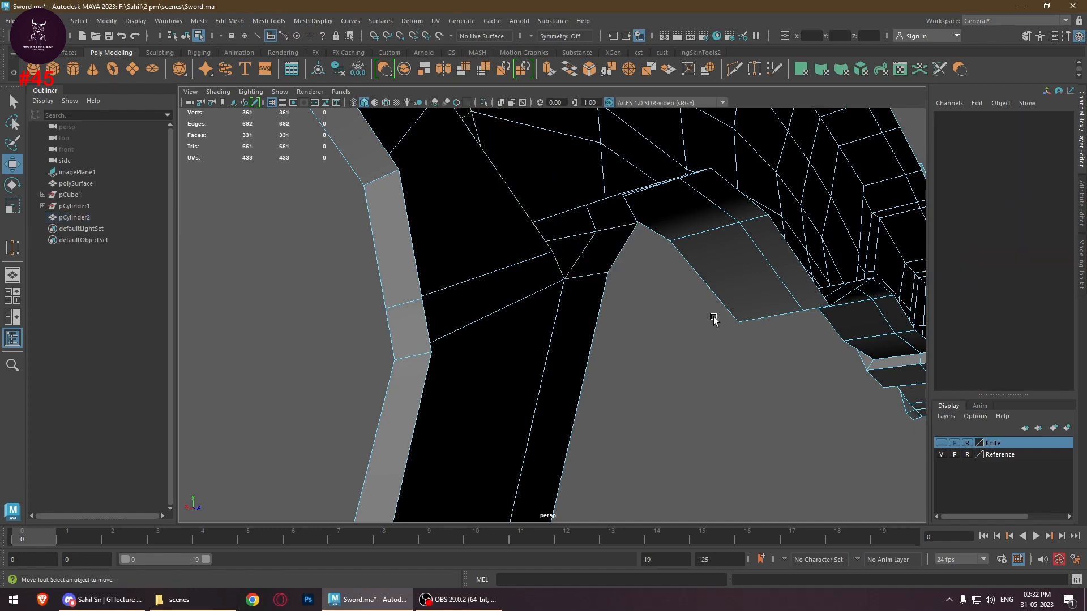
In the side view, move the ring's inner and lower vertices up together to match the ring hole in the reference image
alt+drag(713, 320, 615, 304)
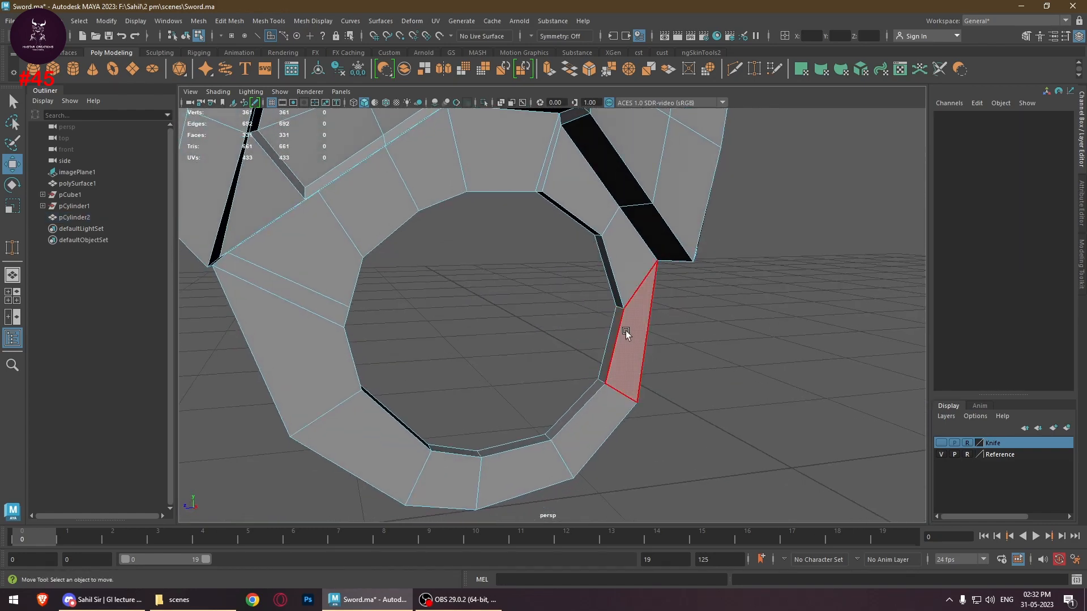
right_drag(621, 323, 580, 263)
alt+middle_drag(670, 331, 663, 299)
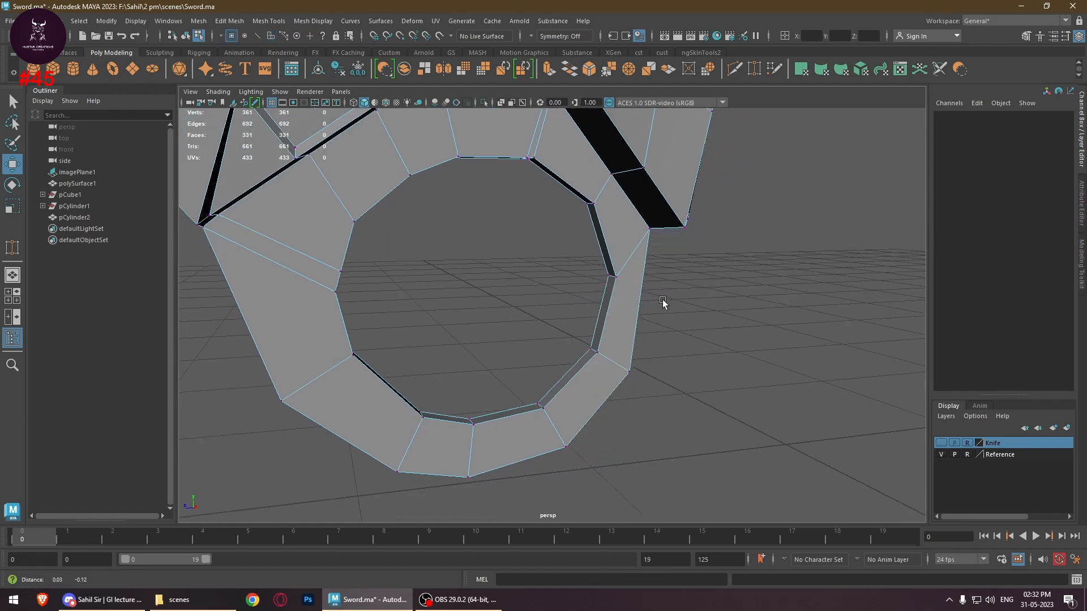
key(space)
key(space)
scroll(711, 265, up, 3)
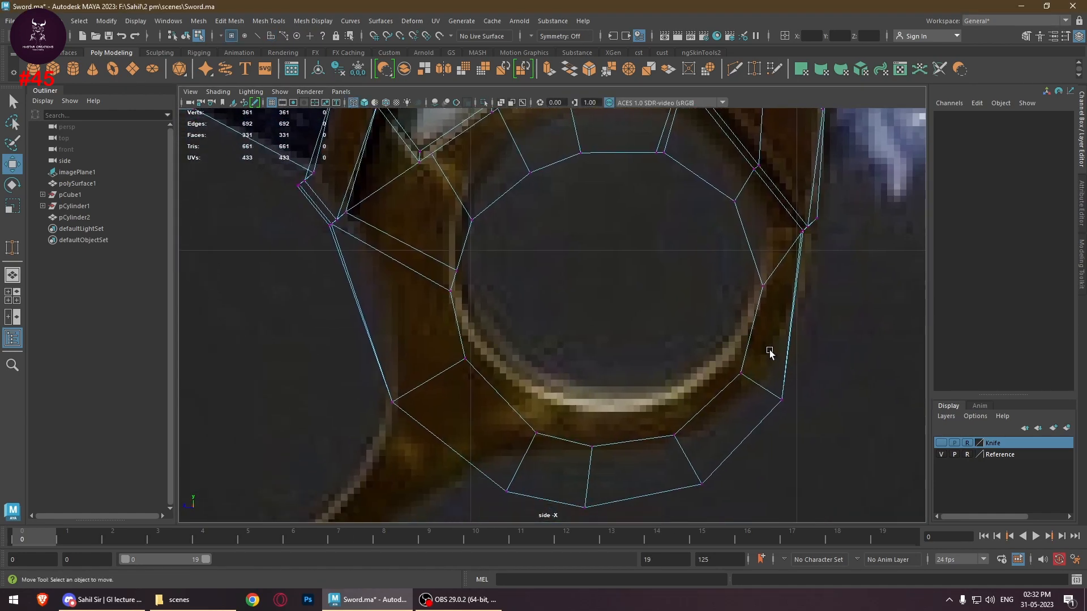
alt+middle_drag(725, 346, 716, 272)
drag(796, 472, 335, 181)
scroll(620, 324, up, 3)
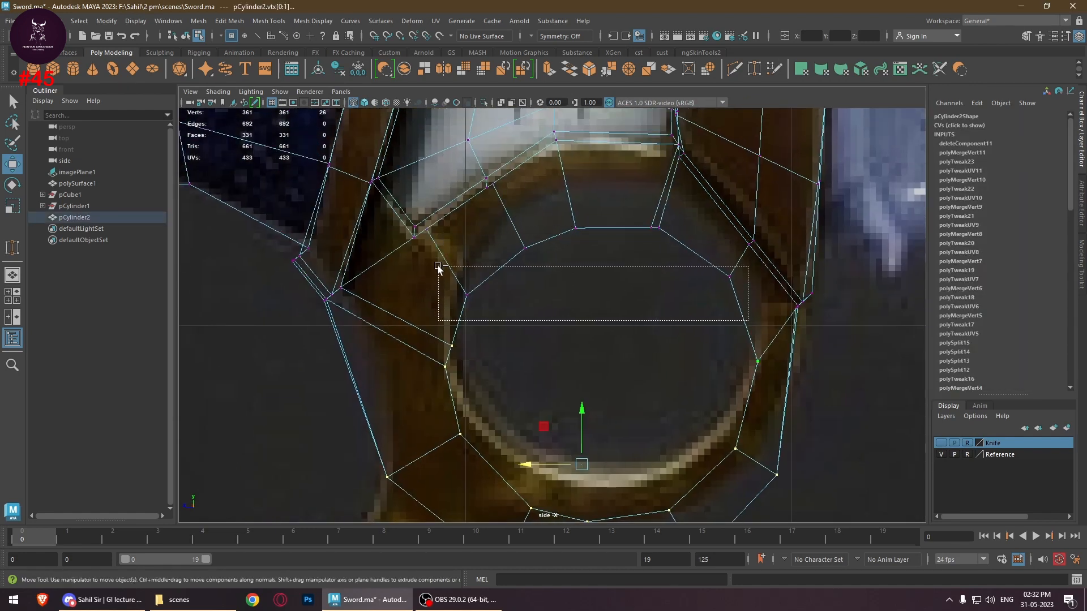
shift+drag(438, 269, 438, 269)
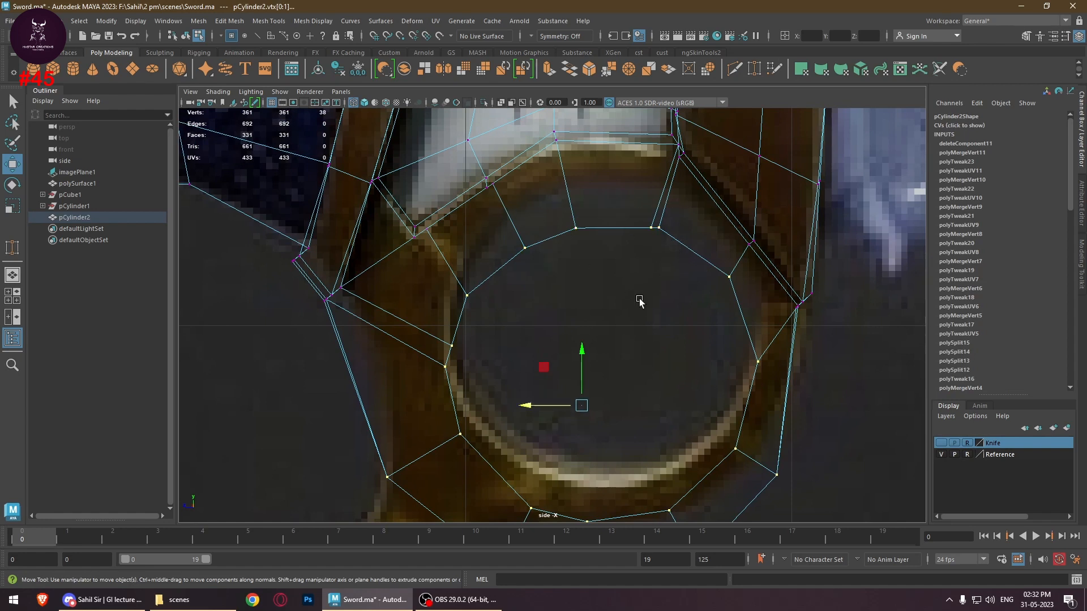
drag(580, 343, 577, 314)
alt+middle_drag(598, 326, 670, 272)
drag(616, 311, 615, 312)
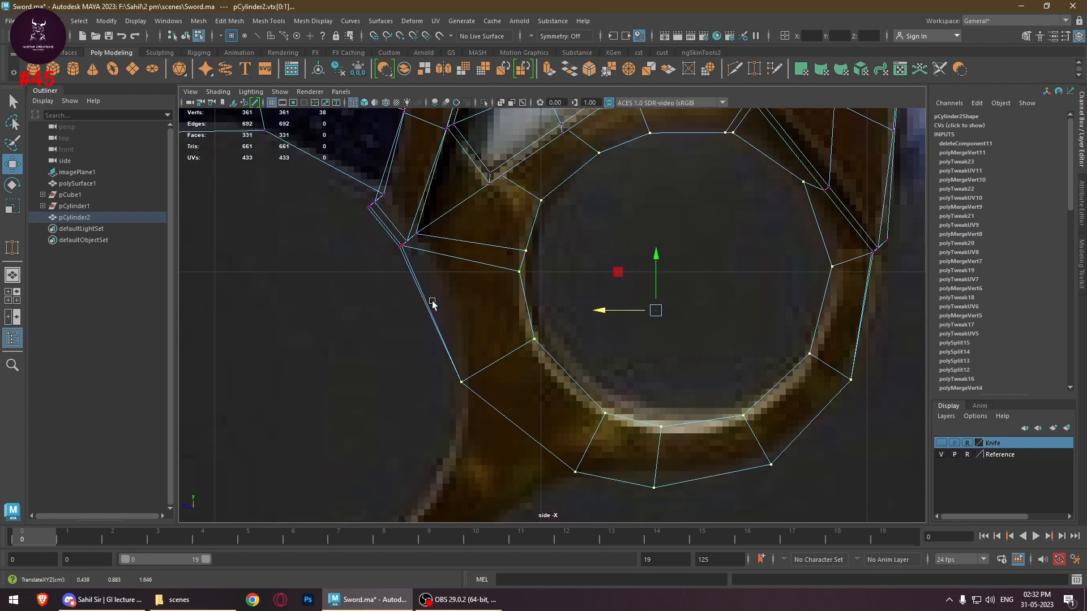
Cut a new edge across the ring's band just below the handle's tip and move its outer vertices inward to the reference outline
right_drag(498, 265, 414, 266)
right_click(433, 311)
key(w)
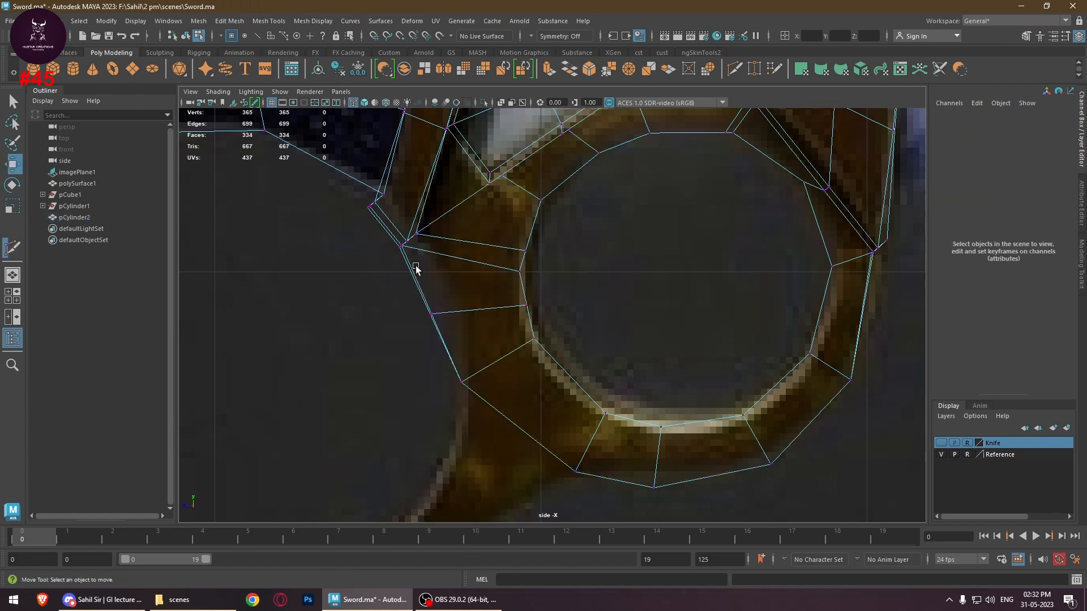
drag(413, 310, 453, 306)
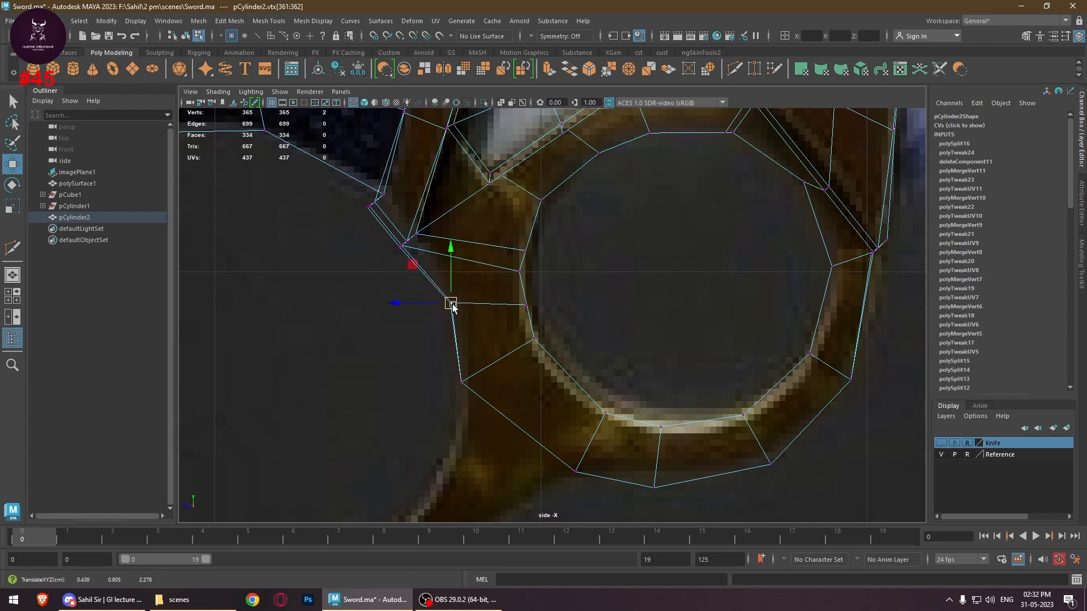
In the side view, move the ring's lower outer vertex and its matching inner vertex onto the reference outline
drag(455, 373, 467, 384)
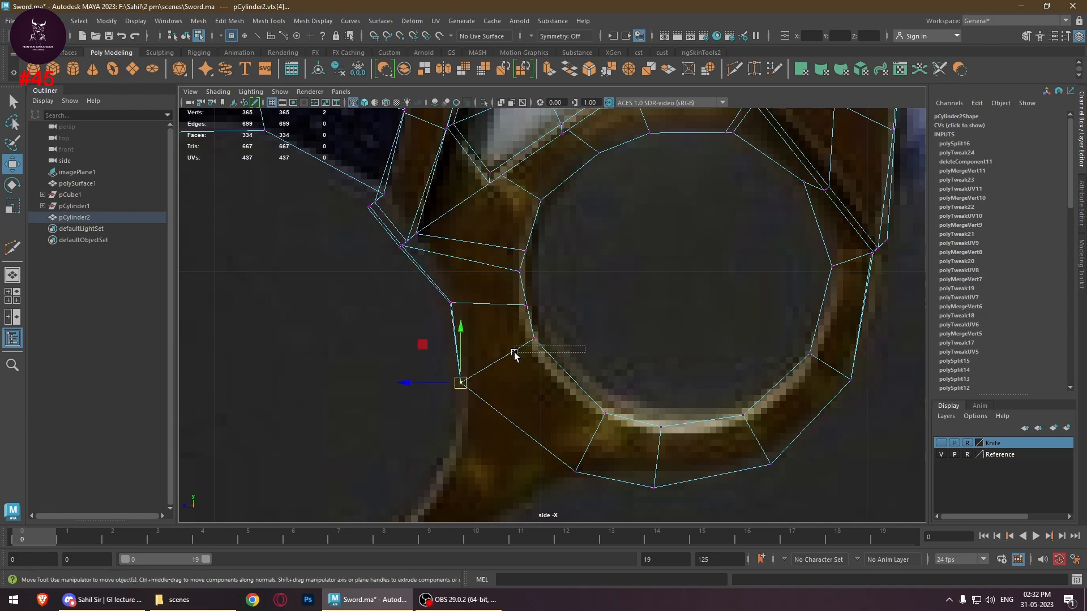
drag(530, 341, 537, 348)
Delete the ten back-side faces along the guard's curved prong and its base where it meets the handle
key(space)
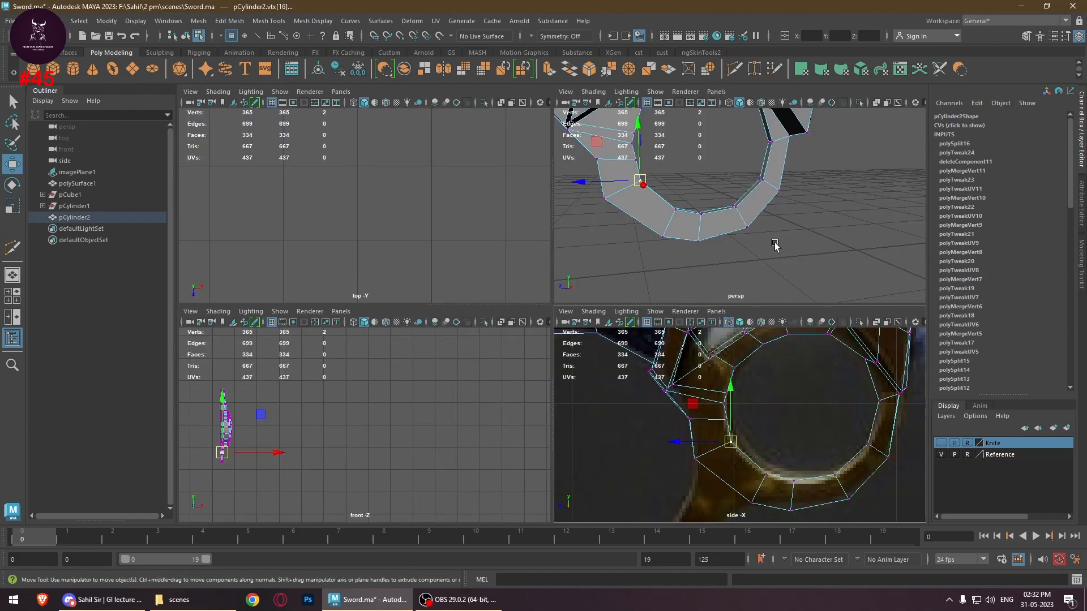
key(space)
alt+right_drag(774, 316, 487, 333)
alt+drag(487, 332, 659, 350)
alt+middle_drag(525, 183, 475, 325)
alt+middle_drag(526, 272, 515, 388)
alt+right_drag(516, 387, 534, 361)
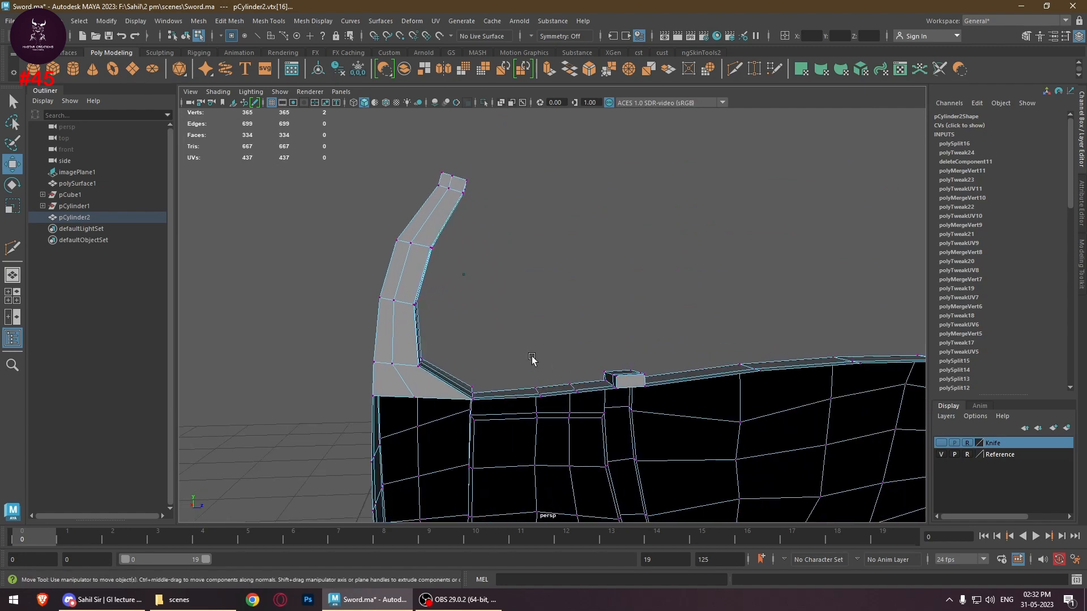
alt+middle_drag(534, 361, 624, 322)
click(468, 349)
right_click(511, 333)
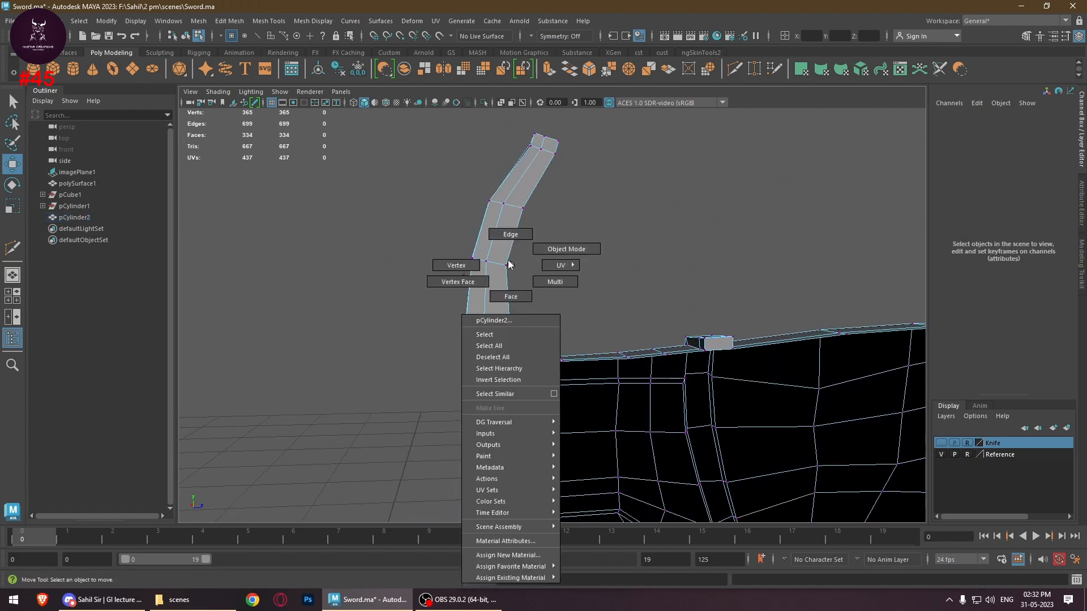
click(515, 313)
click(496, 355)
click(483, 346)
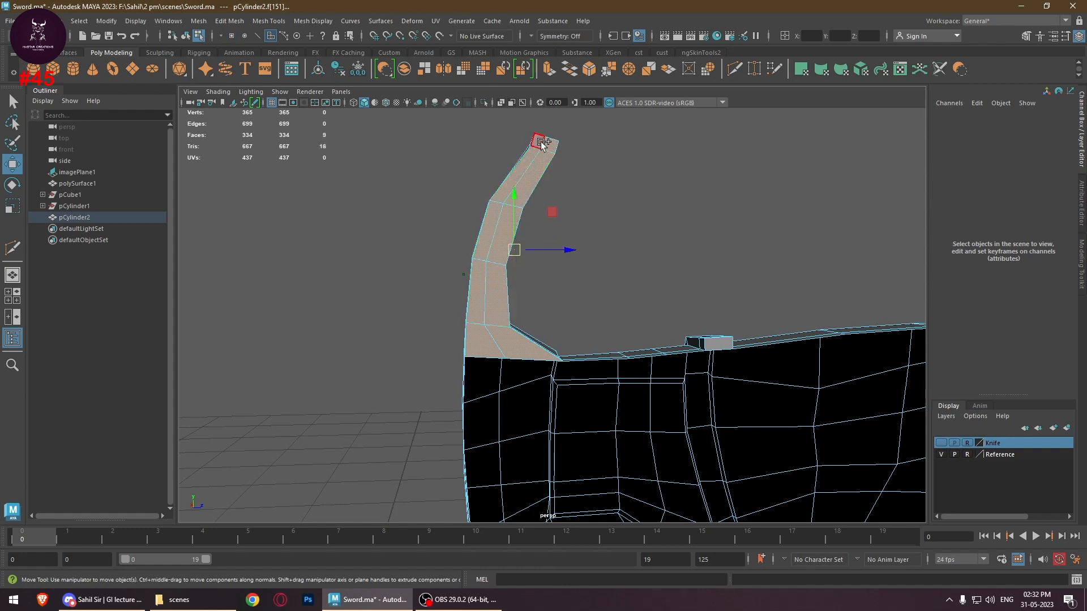
key(Delete)
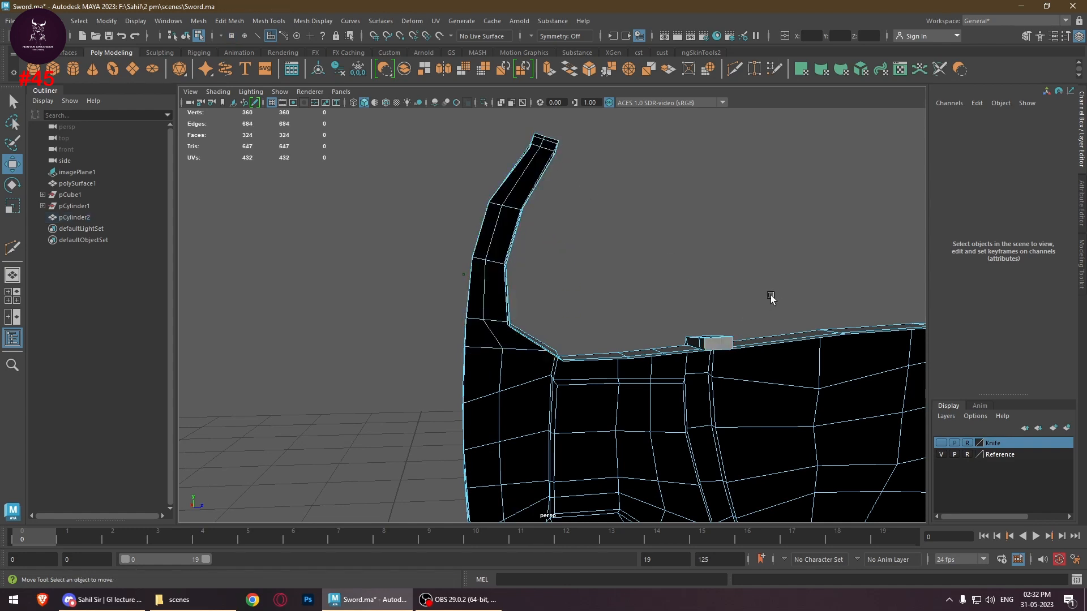
Delete the remaining back-side faces on the handle's raised collar bands and on the raised band at its rear end
scroll(568, 298, up, 5)
click(492, 279)
key(Delete)
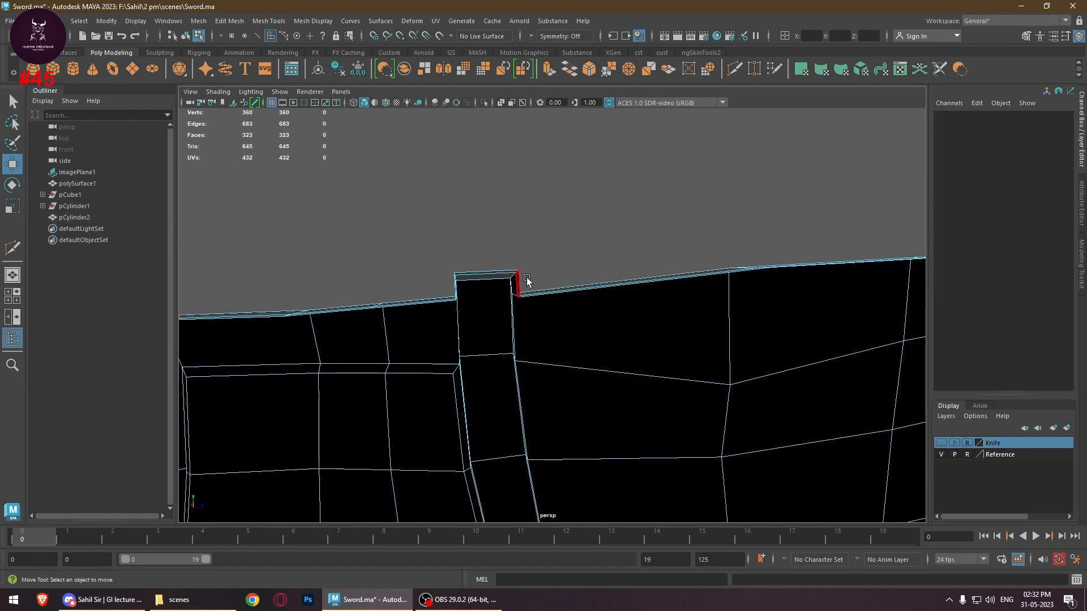
alt+right_drag(715, 357, 616, 370)
alt+middle_drag(617, 370, 294, 136)
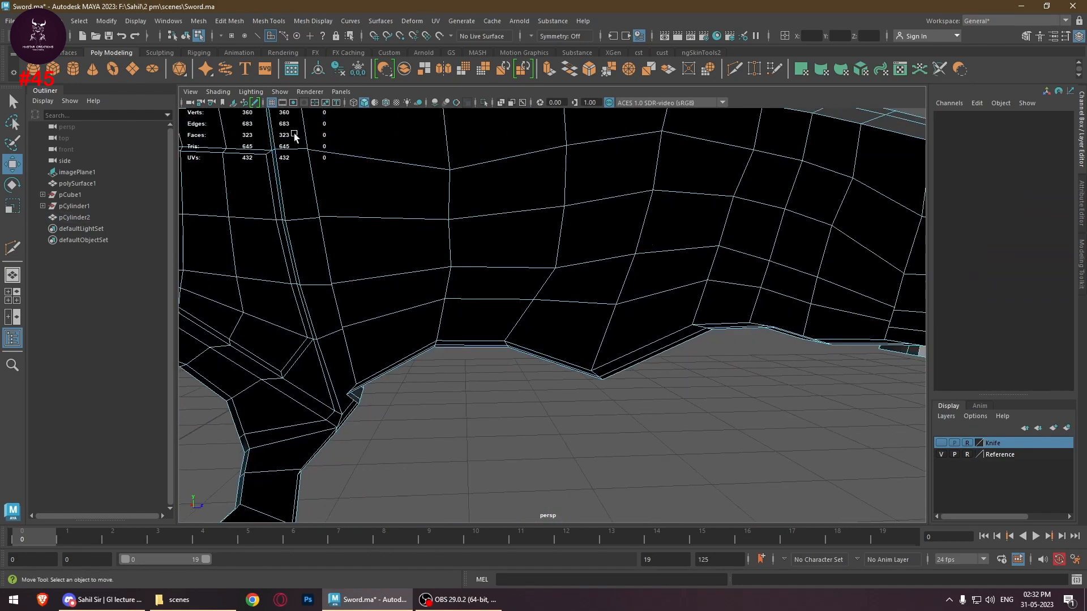
alt+middle_drag(538, 201, 294, 248)
alt+middle_drag(611, 228, 435, 256)
click(555, 213)
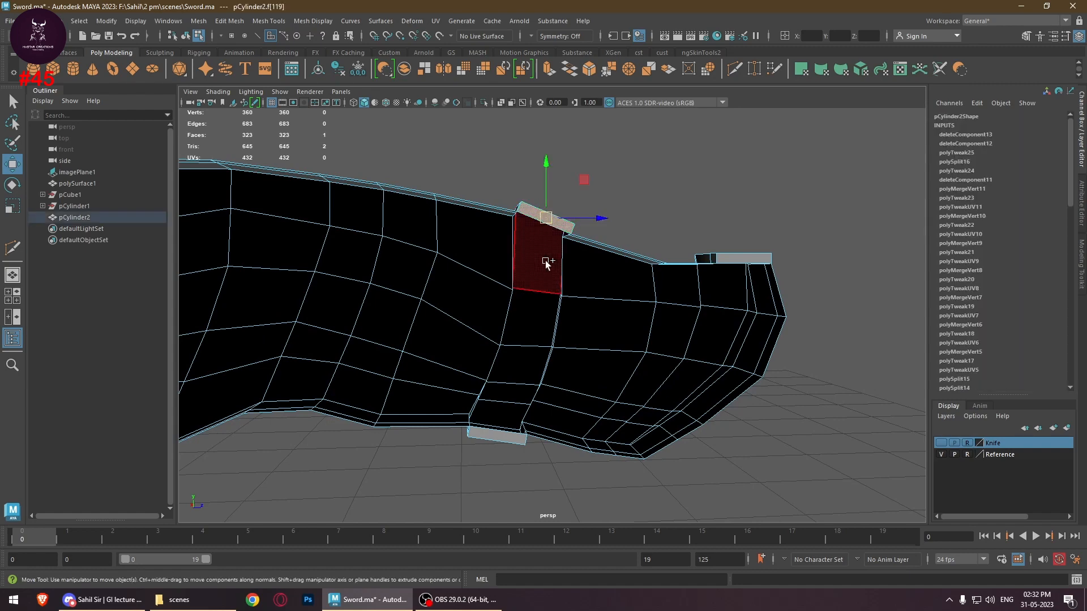
key(Delete)
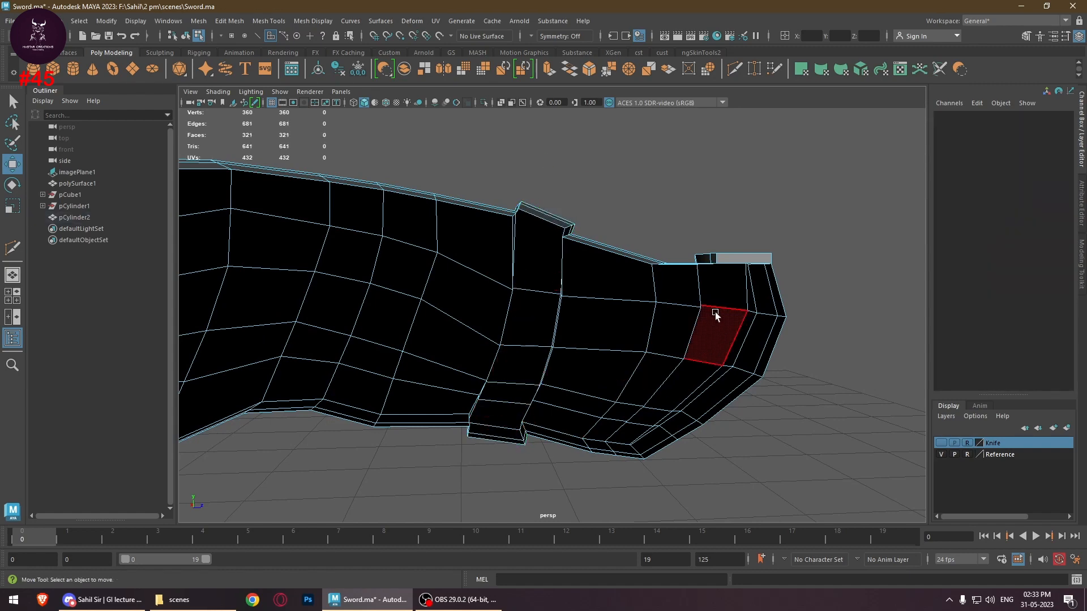
alt+drag(715, 311, 565, 340)
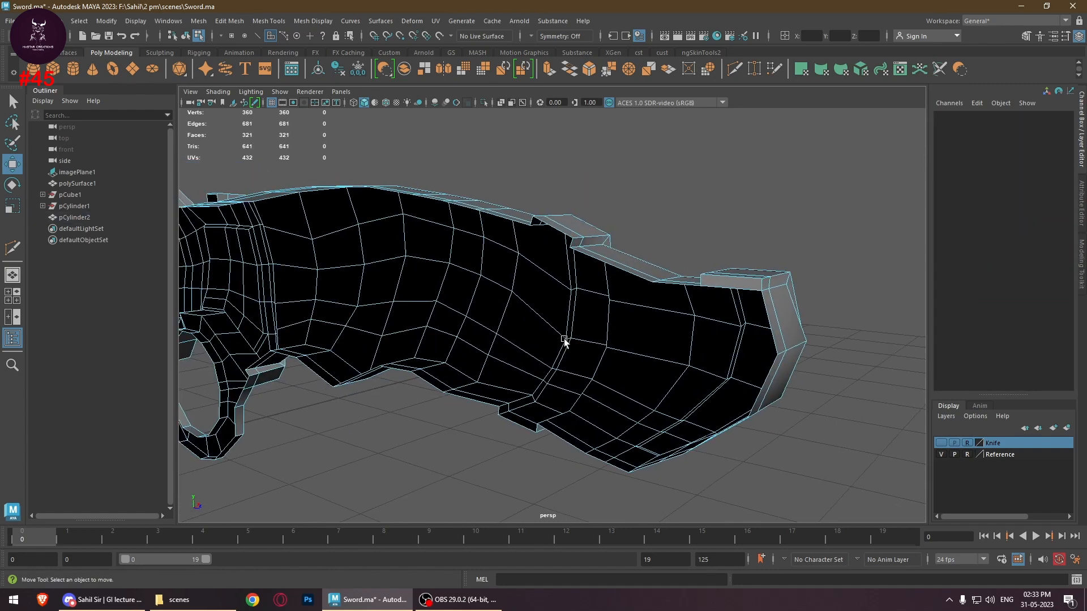
click(739, 280)
key(Delete)
Return to object mode and examine the open-backed handle, guard and ring from the front, back and underside
alt+right_drag(851, 374, 719, 384)
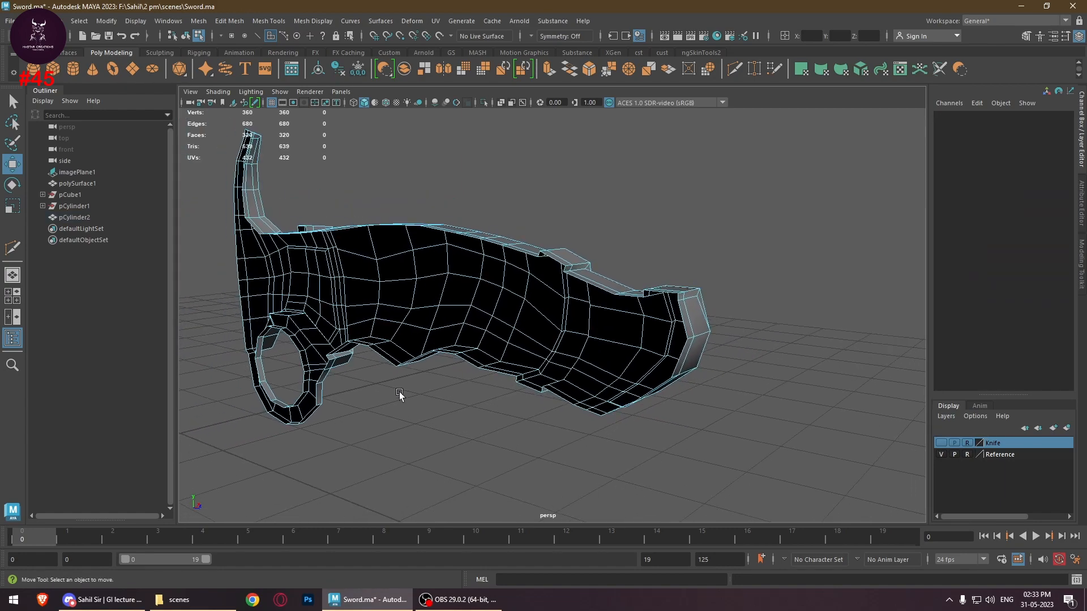
alt+middle_drag(399, 394, 522, 365)
alt+drag(522, 365, 649, 365)
alt+middle_drag(588, 346, 768, 345)
alt+drag(769, 347, 514, 347)
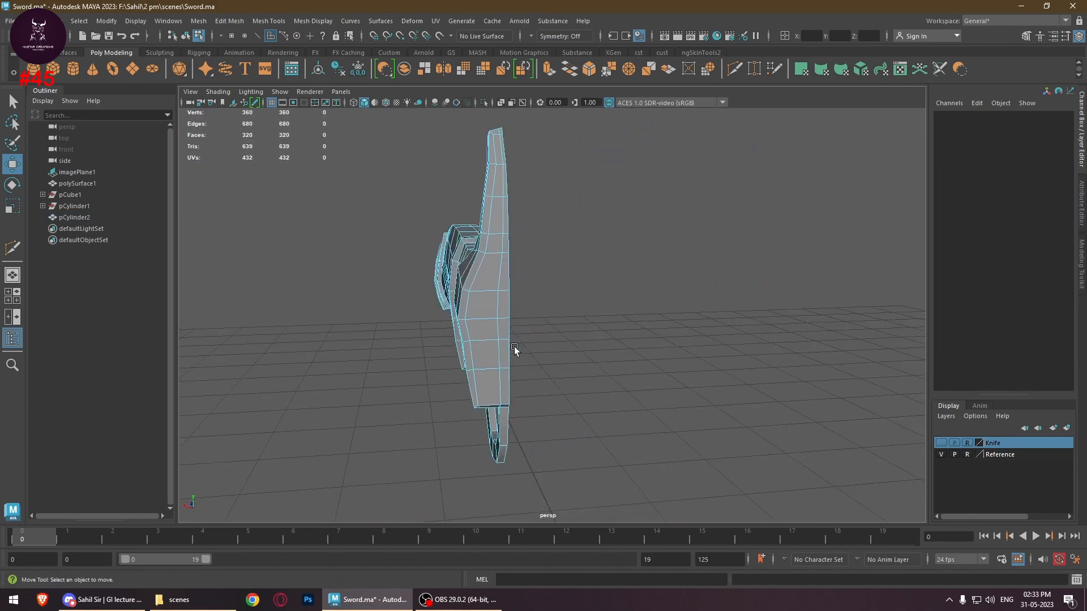
alt+drag(594, 328, 638, 338)
alt+drag(442, 351, 609, 362)
right_drag(755, 264, 795, 250)
click(790, 277)
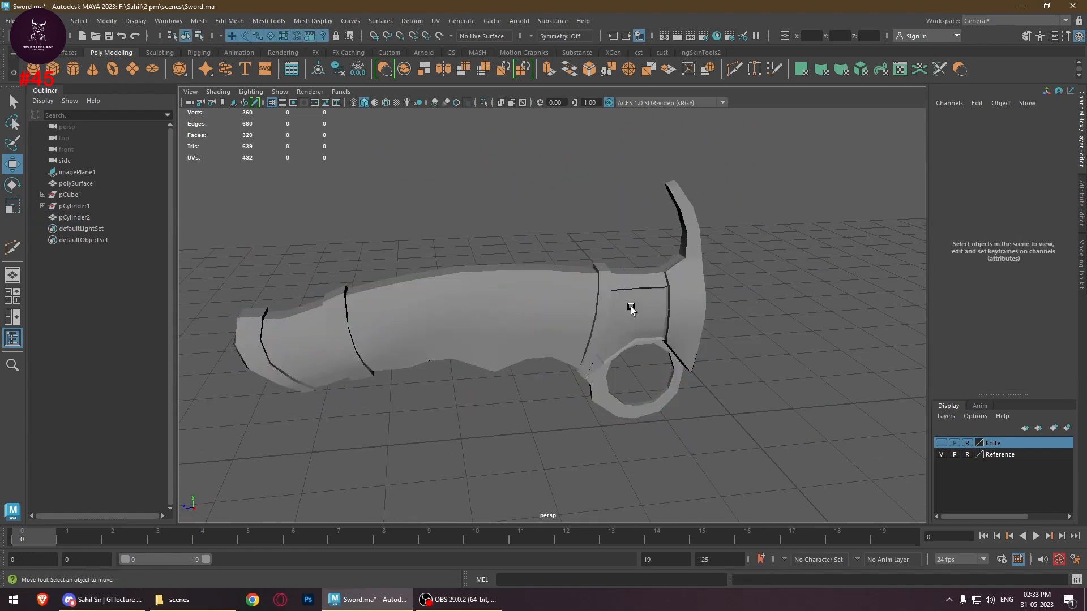
alt+middle_drag(595, 307, 664, 338)
alt+drag(664, 338, 731, 352)
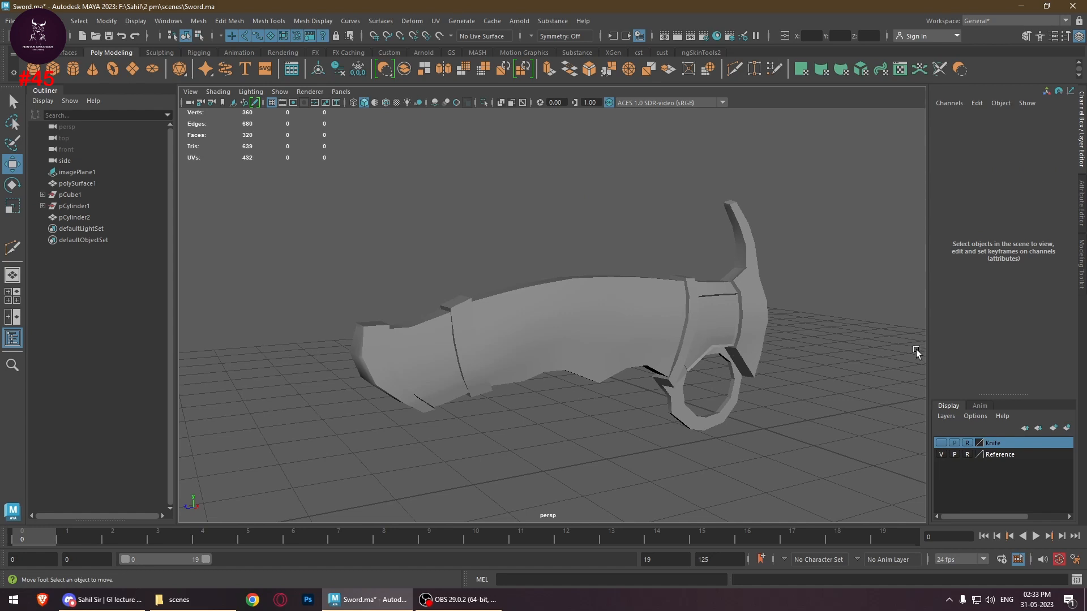
alt+drag(784, 297, 812, 377)
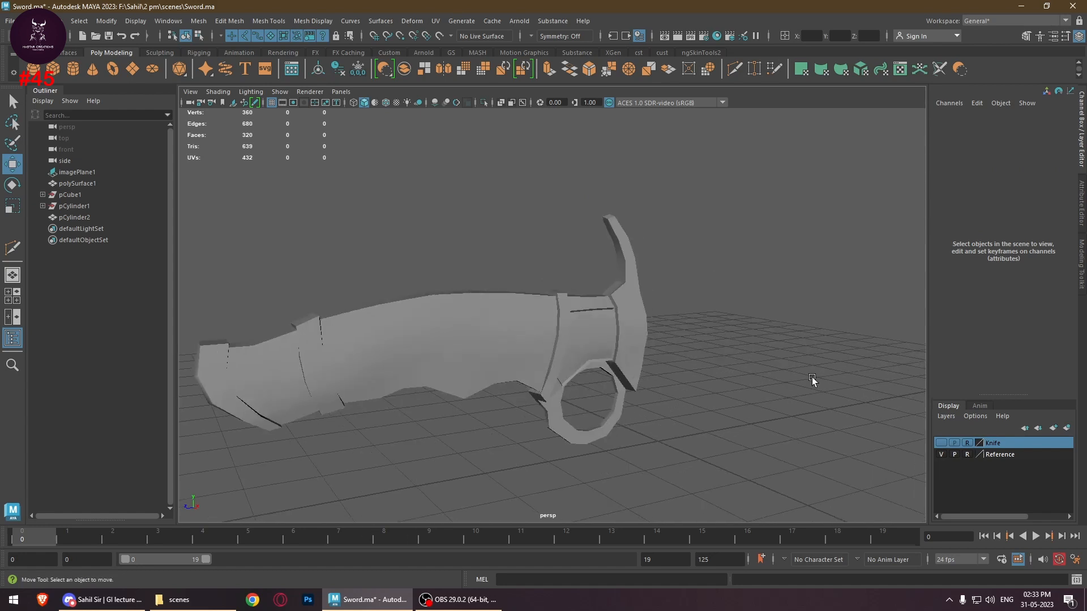
With the Knife layer shown for comparison, shift the handle sideways to Translate X -0.381 against the blade
click(942, 442)
alt+drag(723, 311, 662, 371)
click(510, 390)
drag(549, 253, 565, 250)
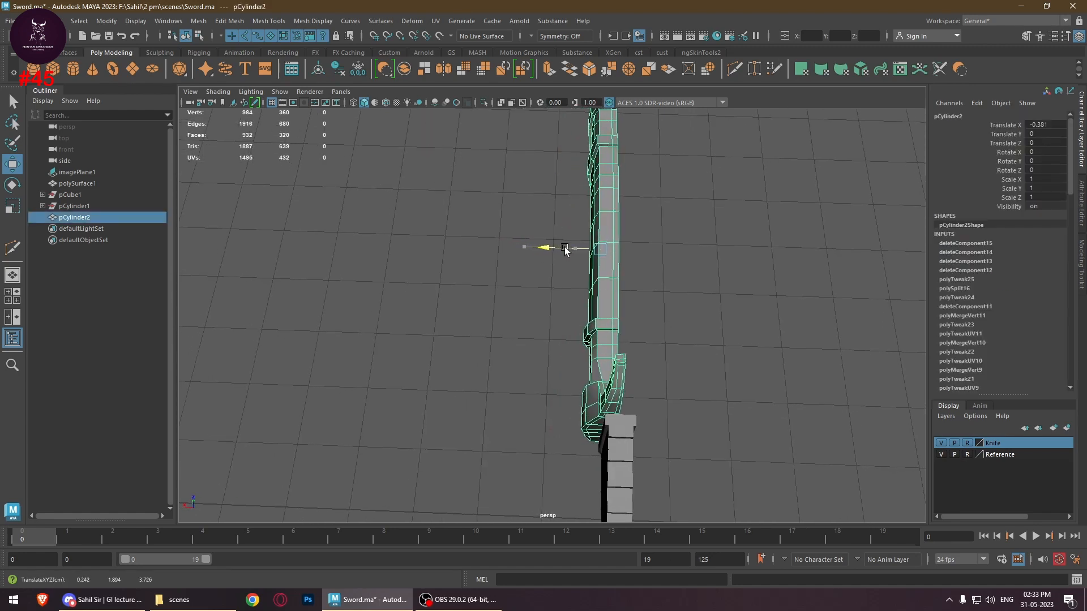
click(781, 347)
alt+drag(588, 441, 715, 377)
alt+middle_drag(501, 331, 592, 371)
alt+right_drag(592, 372, 701, 375)
alt+middle_drag(700, 375, 589, 217)
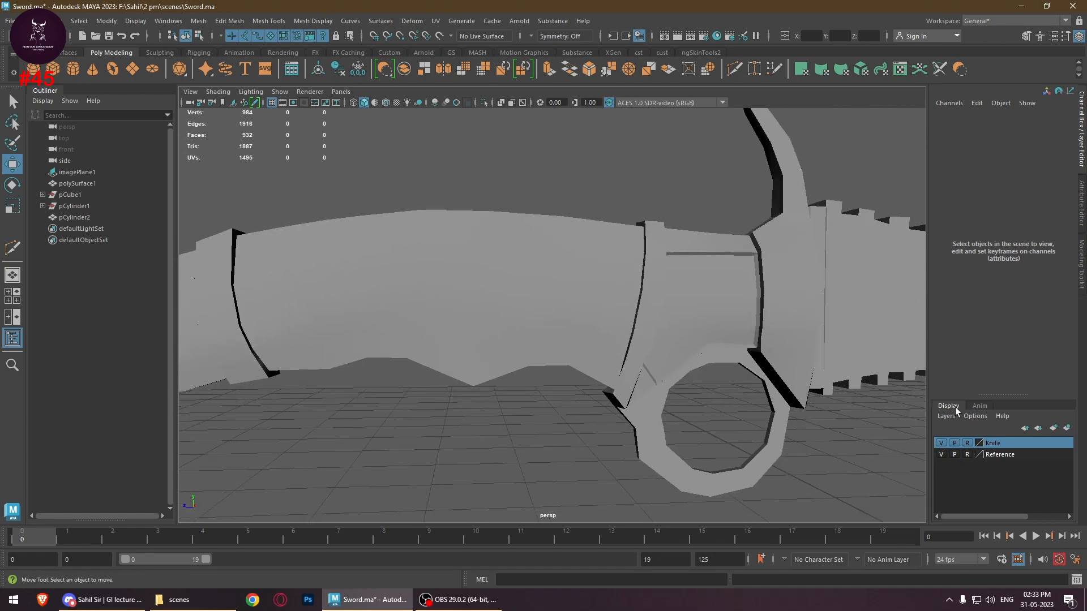
click(941, 442)
Select the ring's lower outer side face and extrude it outward along the start of the pointed spur in the reference
key(space)
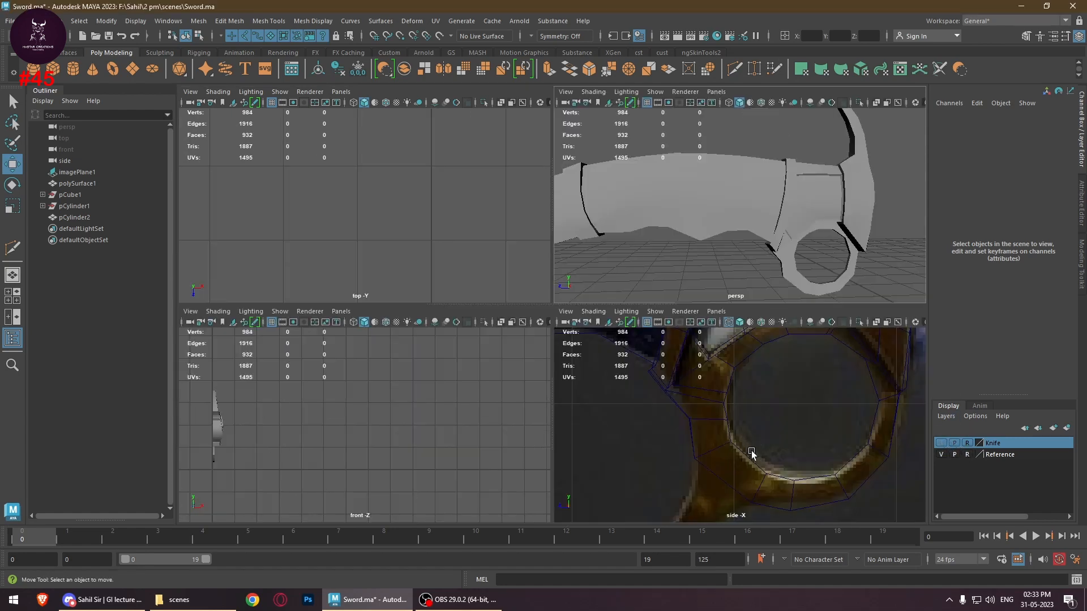
key(space)
scroll(818, 312, down, 3)
scroll(662, 327, up, 3)
right_click(637, 227)
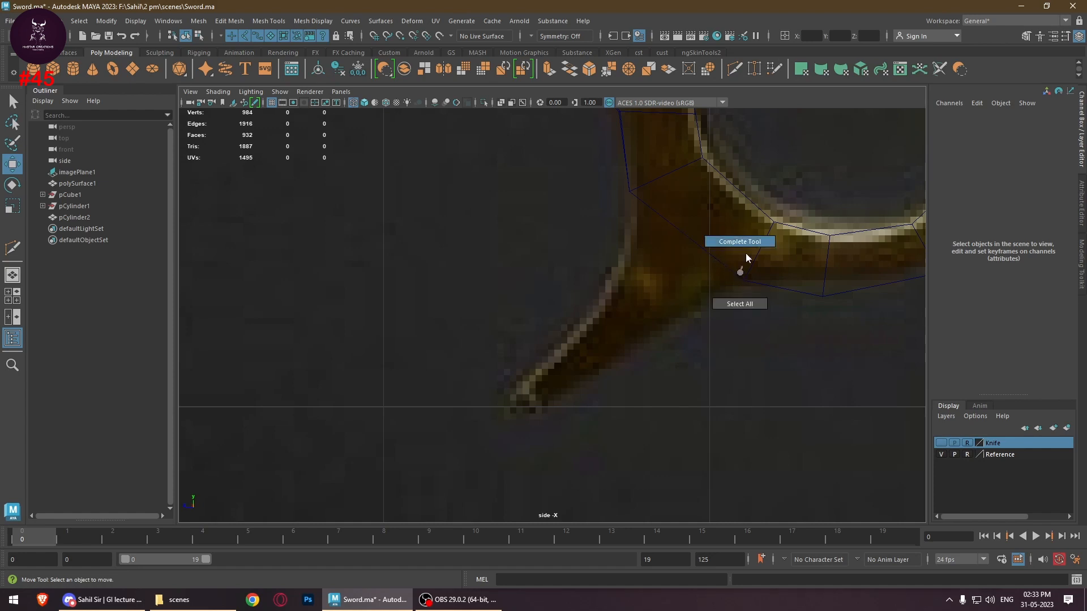
click(808, 289)
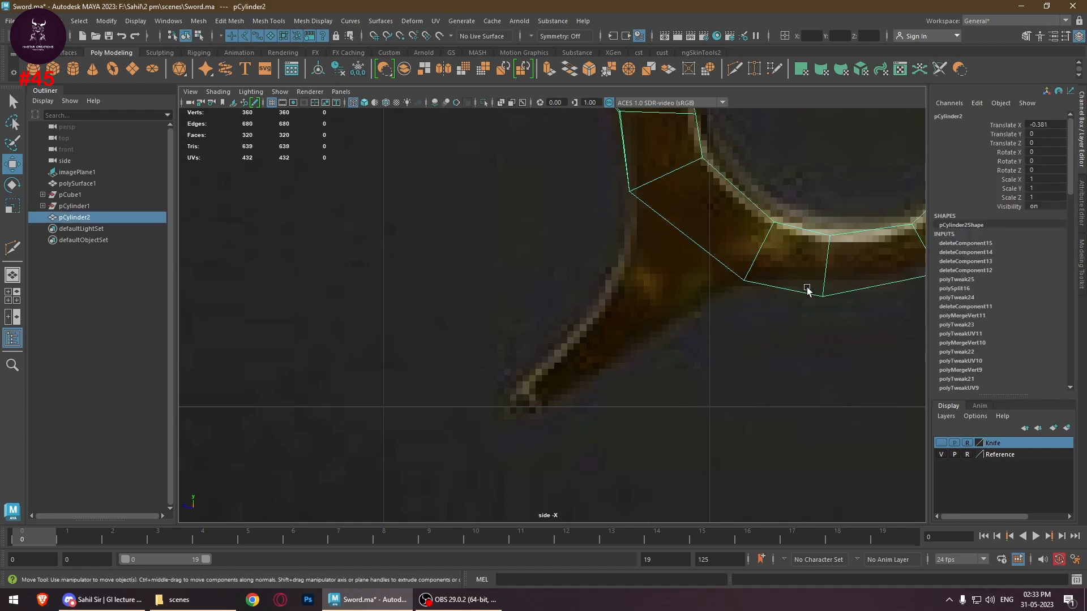
right_click(750, 240)
click(730, 332)
key(space)
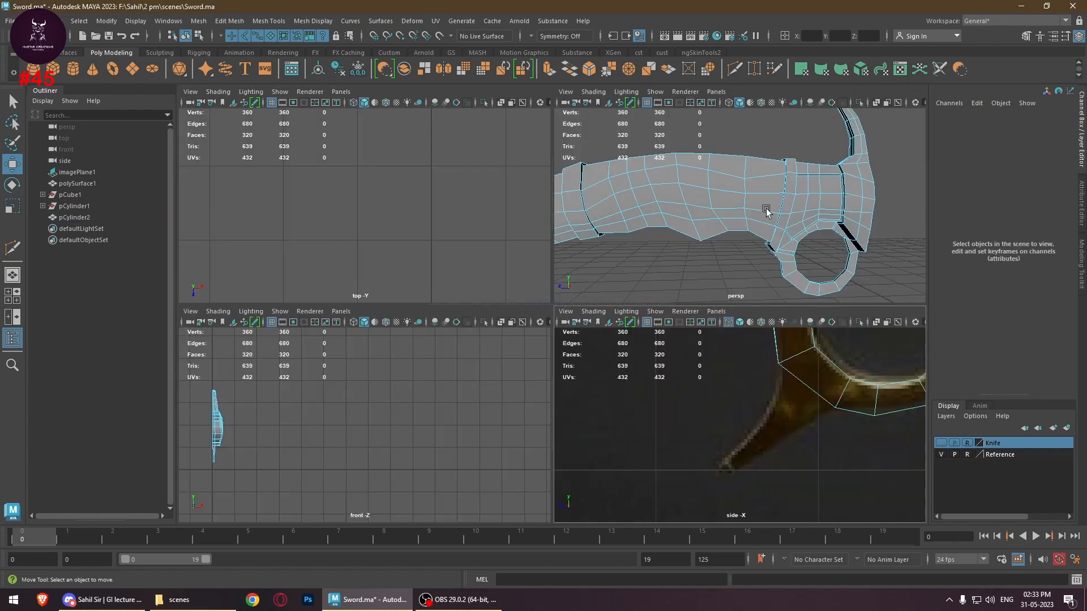
alt+middle_drag(802, 269, 785, 129)
alt+drag(784, 129, 706, 145)
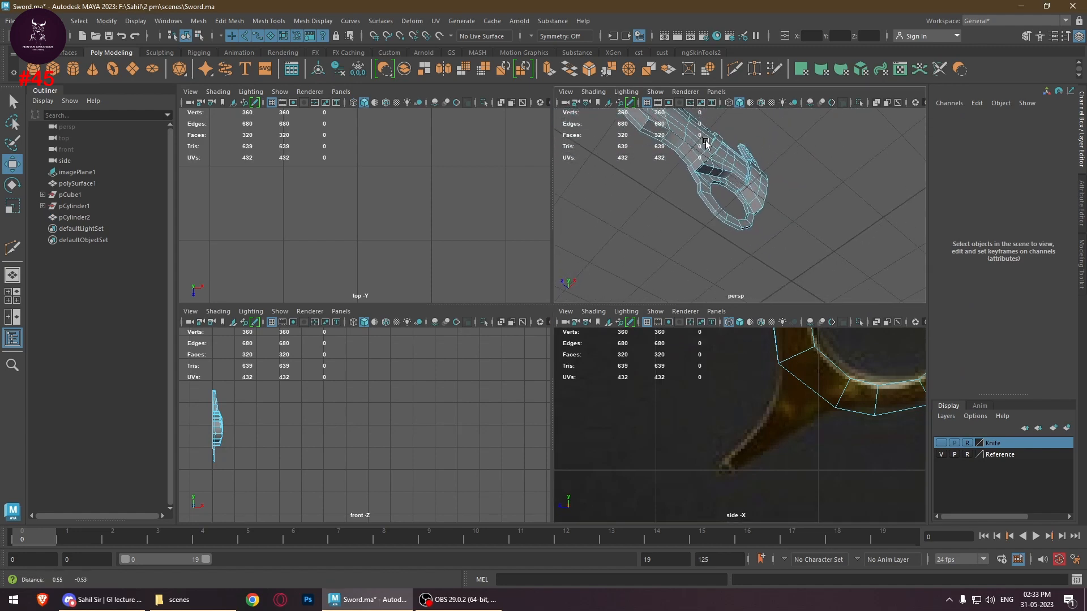
alt+right_drag(706, 145, 887, 286)
alt+middle_drag(687, 205, 743, 203)
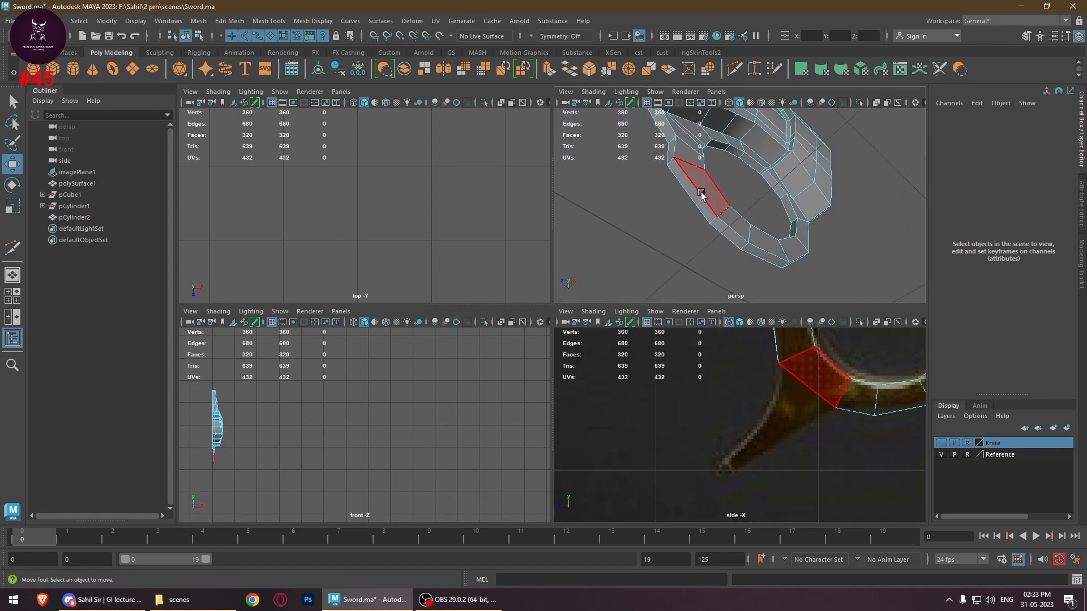
click(697, 200)
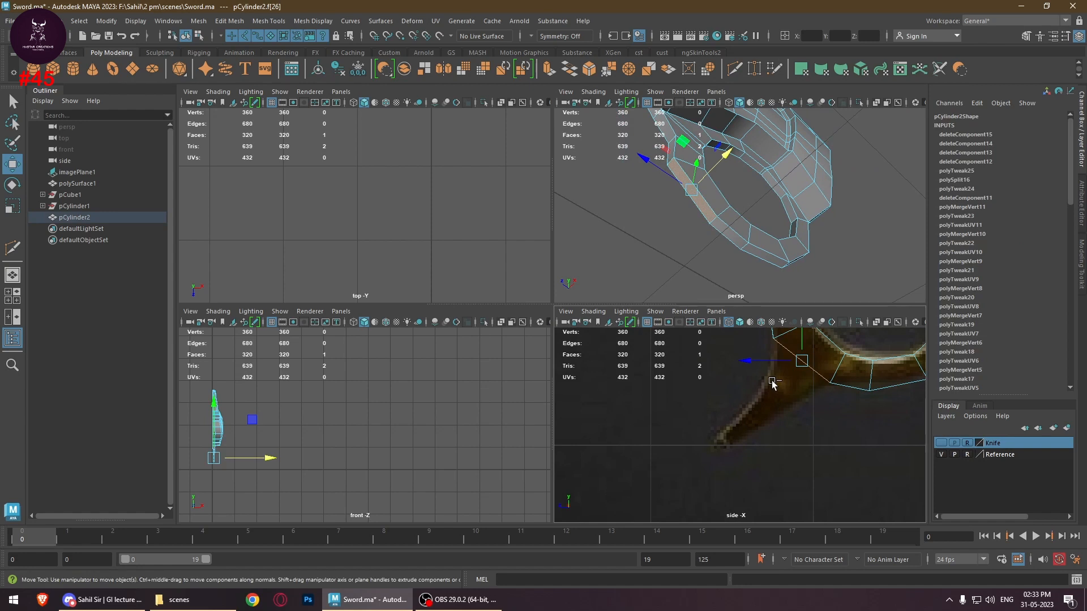
key(ctrl+e)
drag(806, 368, 736, 401)
Scale down the extruded face and reposition it to match the spur's width in the side view
key(r)
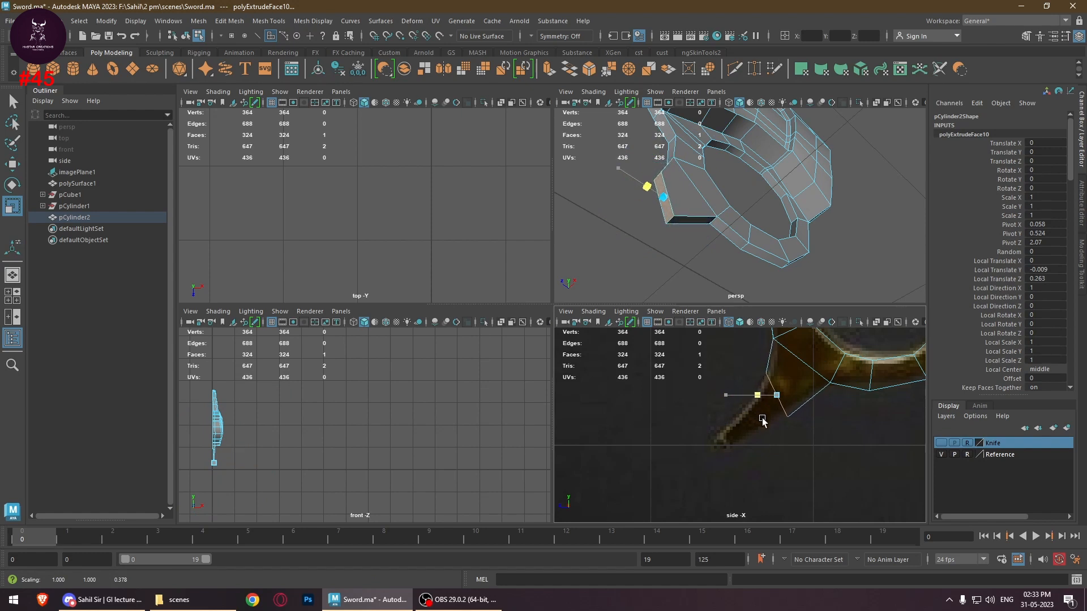
key(w)
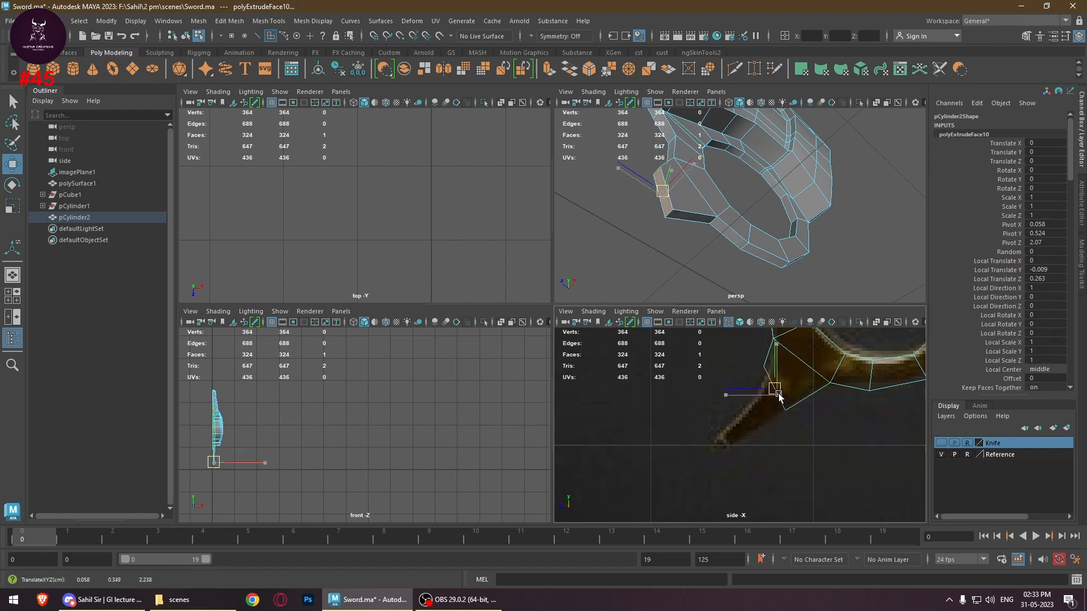
key(r)
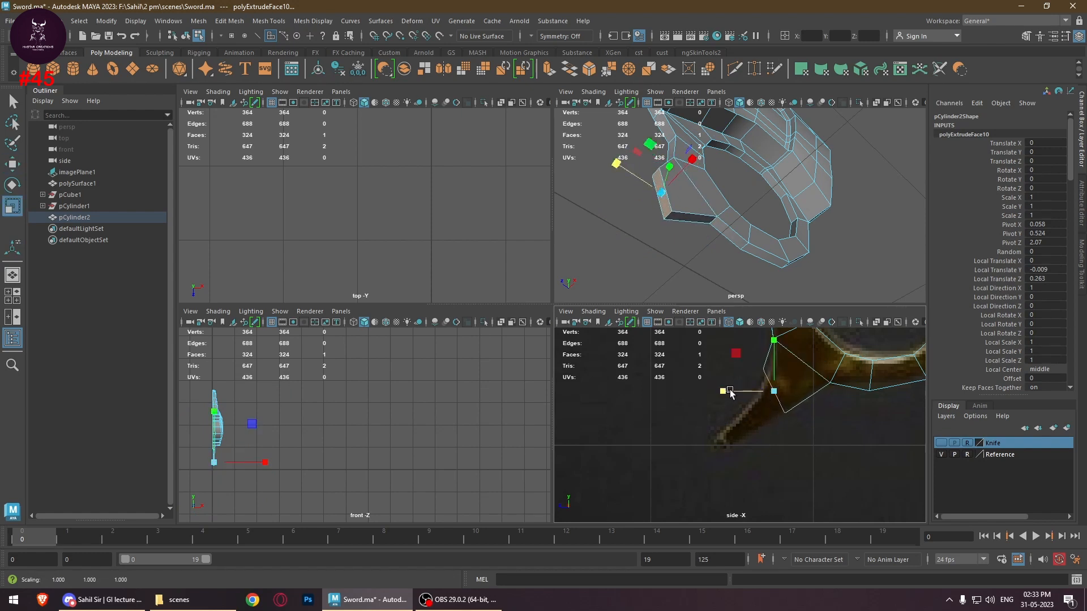
drag(739, 395, 729, 398)
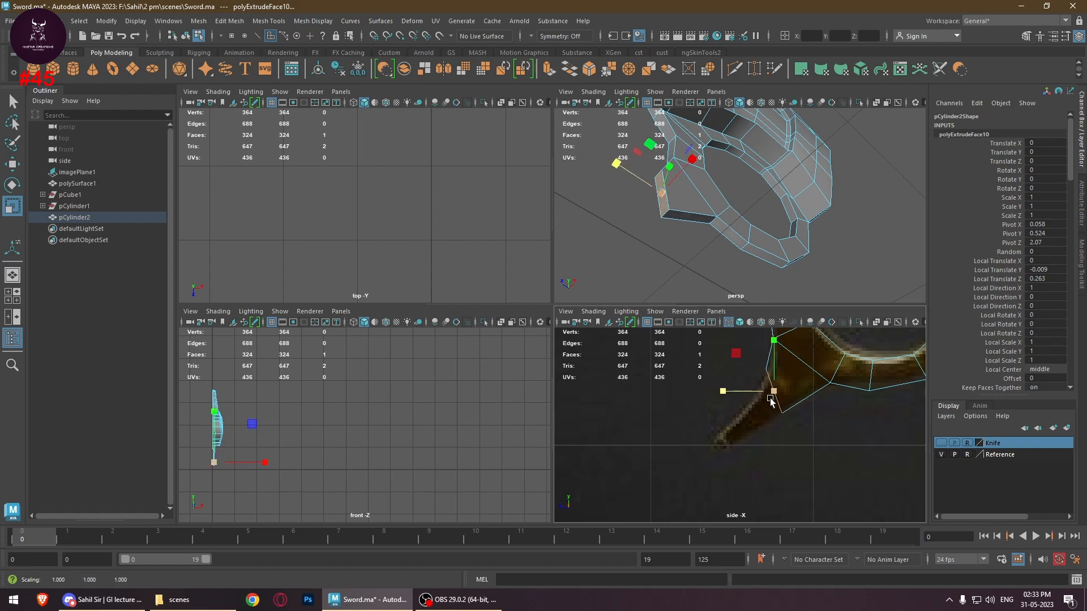
key(w)
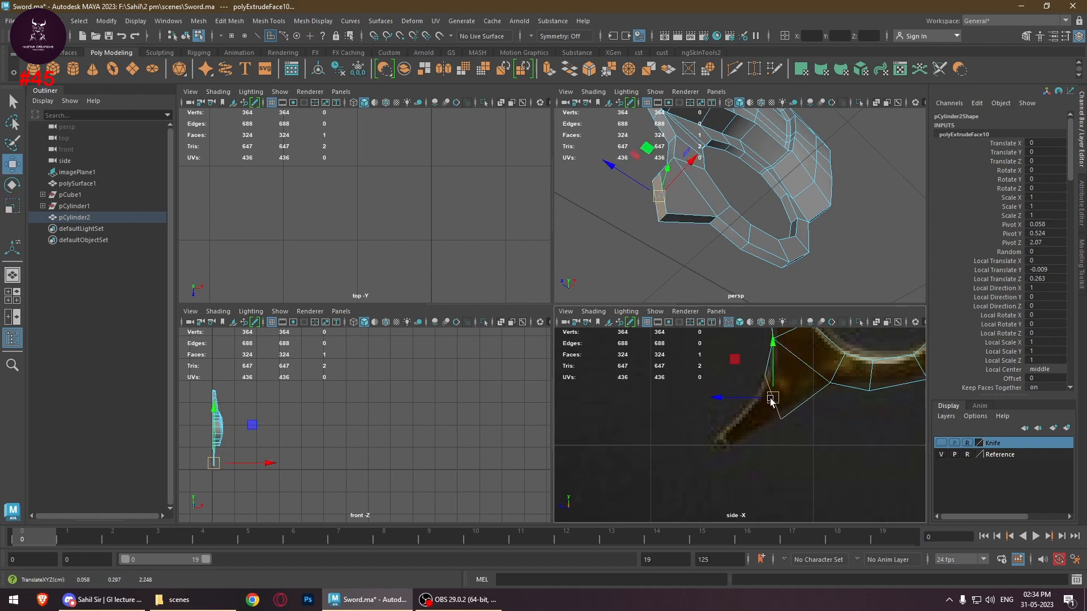
Extrude the face again to the spur's tip and move the tip vertices onto the reference outline
key(ctrl+e)
drag(771, 398, 718, 443)
right_drag(748, 265, 697, 292)
drag(728, 440, 713, 438)
key(w)
drag(737, 480, 716, 457)
drag(728, 469, 723, 452)
Move the upper and lower vertices at the spur's middle to follow the curve in the reference image
click(769, 392)
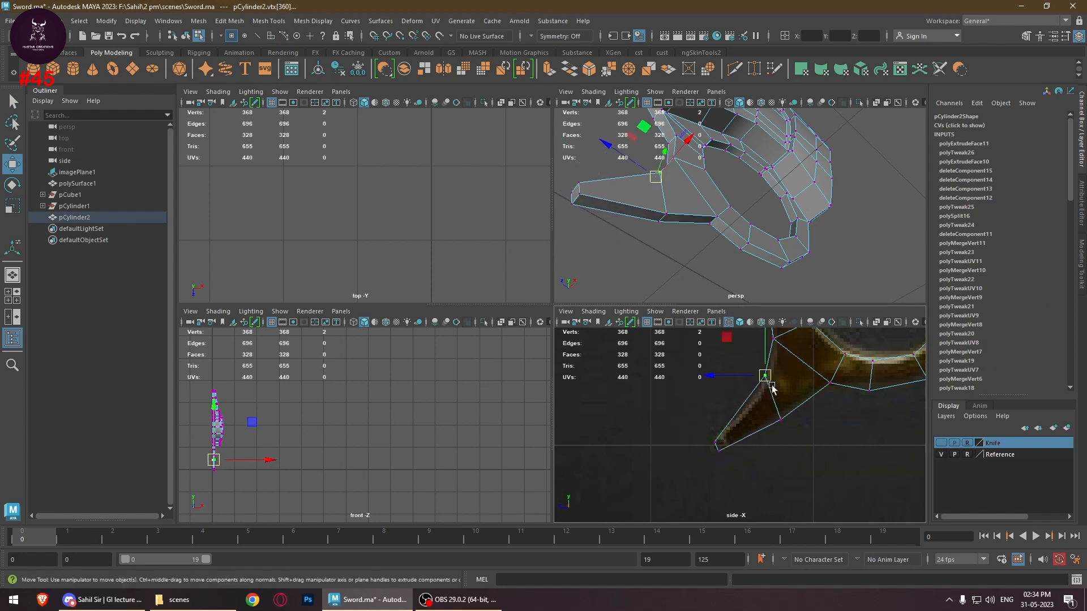
drag(768, 391, 758, 396)
drag(802, 444, 776, 414)
drag(781, 420, 778, 424)
Delete the two back-side faces of the spur in the perspective view
key(space)
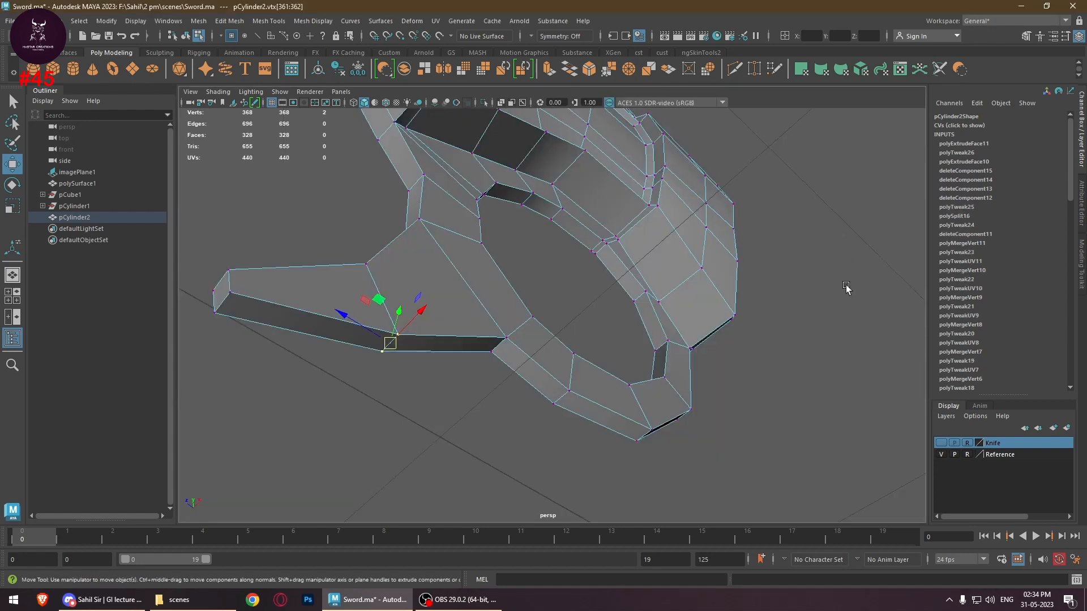
alt+drag(847, 288, 650, 289)
right_drag(522, 154, 528, 185)
click(530, 241)
alt+drag(524, 190, 504, 177)
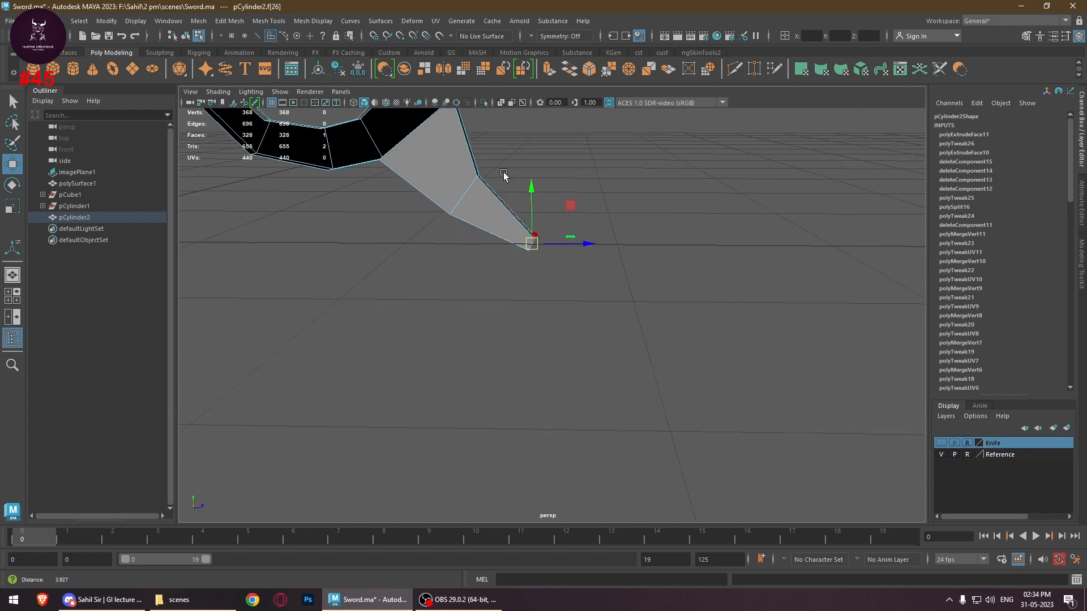
alt+right_drag(504, 177, 594, 177)
alt+middle_drag(594, 176, 679, 416)
shift+click(538, 362)
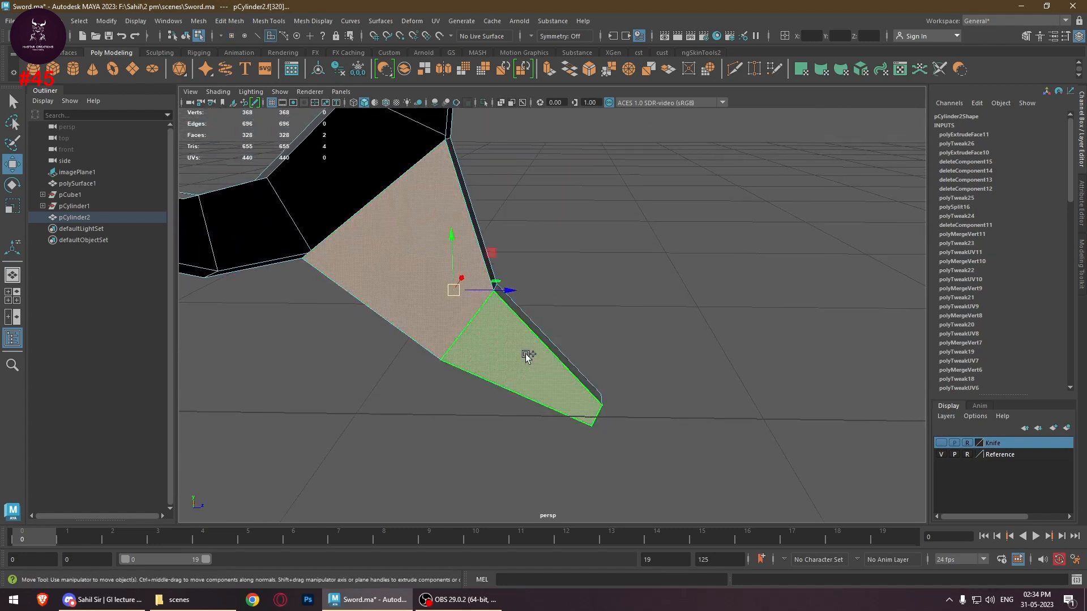
key(Delete)
Select the outer edges along the spur's open side and move them inward along X to thin the spur
alt+drag(581, 335, 515, 300)
right_click(419, 223)
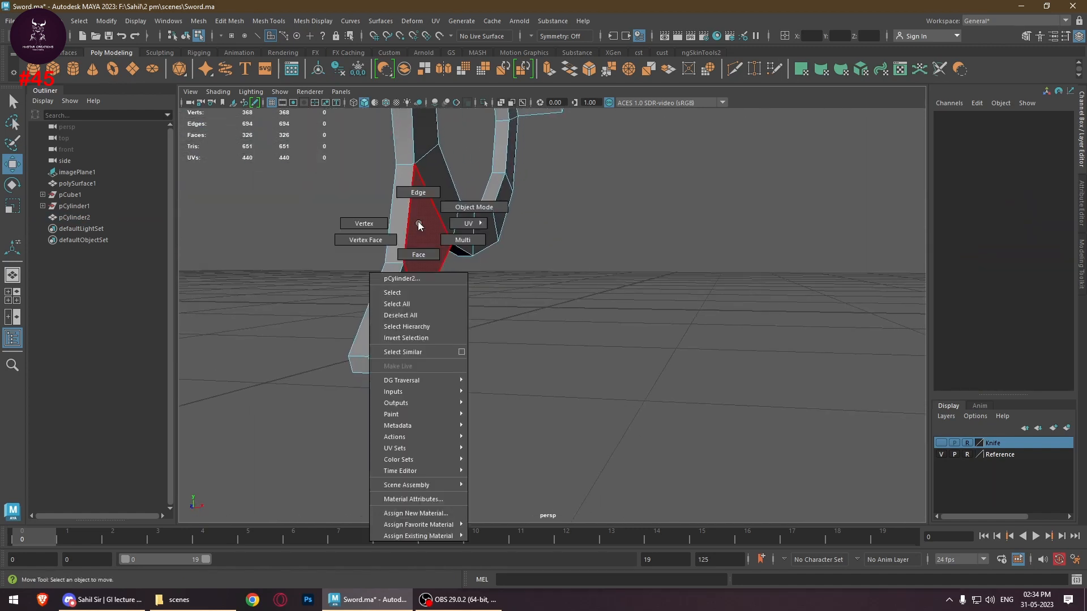
click(418, 192)
click(387, 304)
shift+click(400, 332)
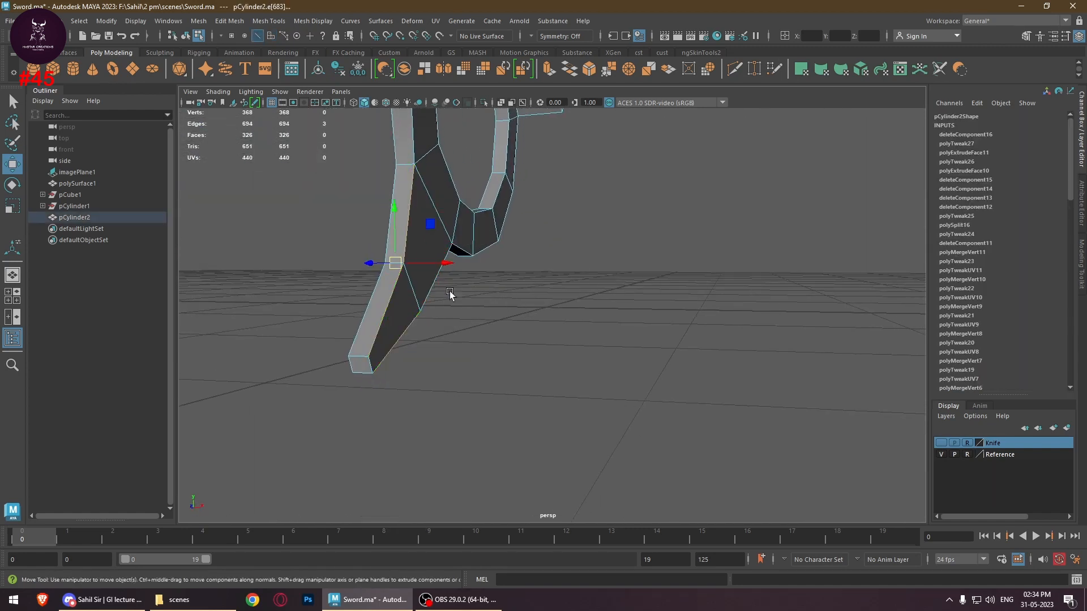
shift+click(373, 362)
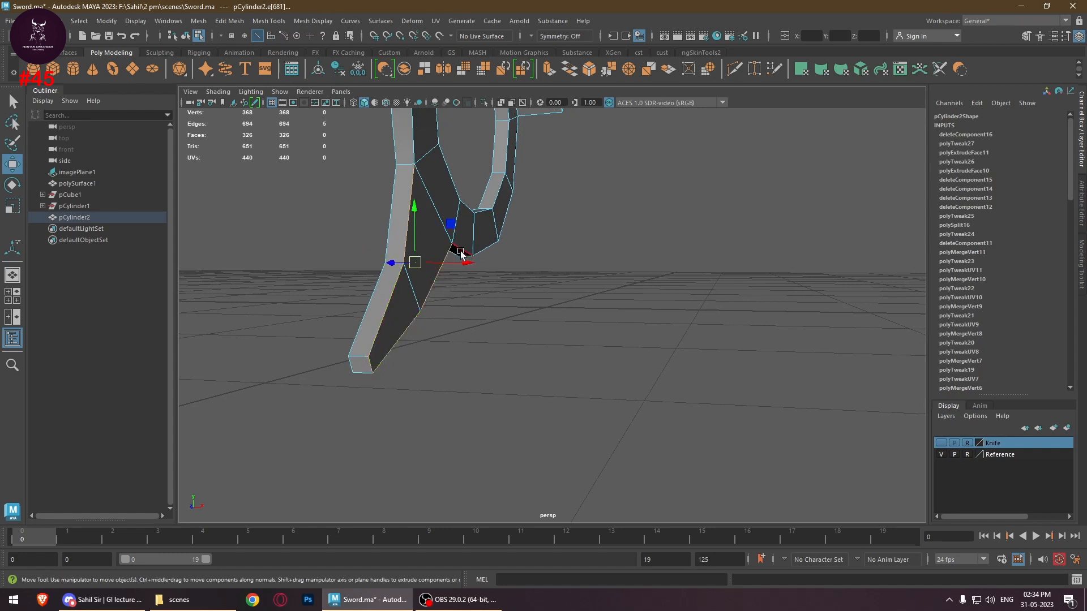
drag(460, 253, 453, 261)
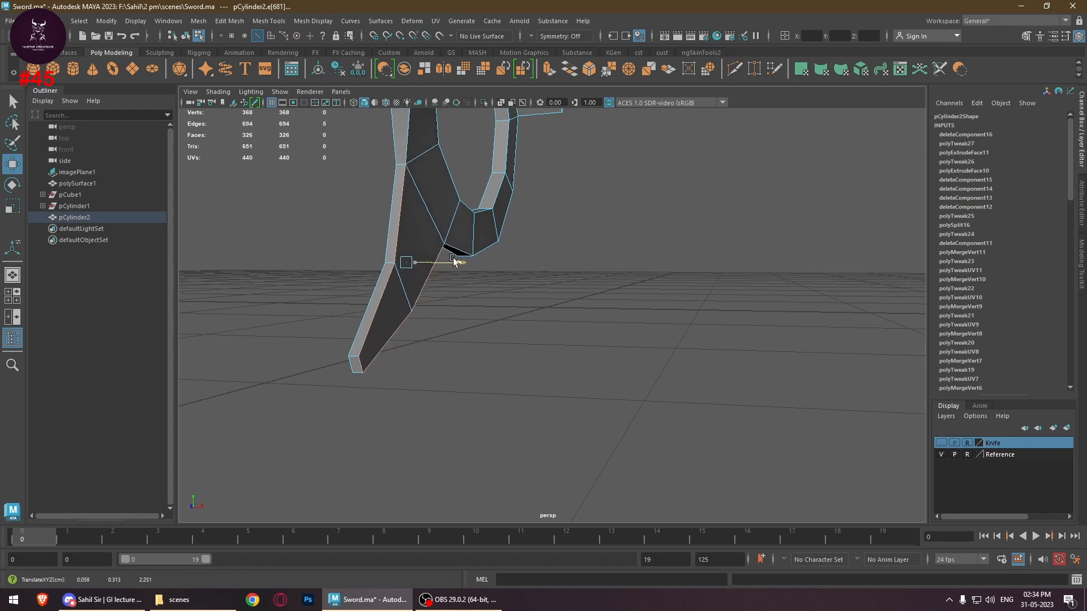
Shift the spur's upper side edge and the vertex where it meets the ring along X to even out the side profile
alt+drag(623, 276, 475, 300)
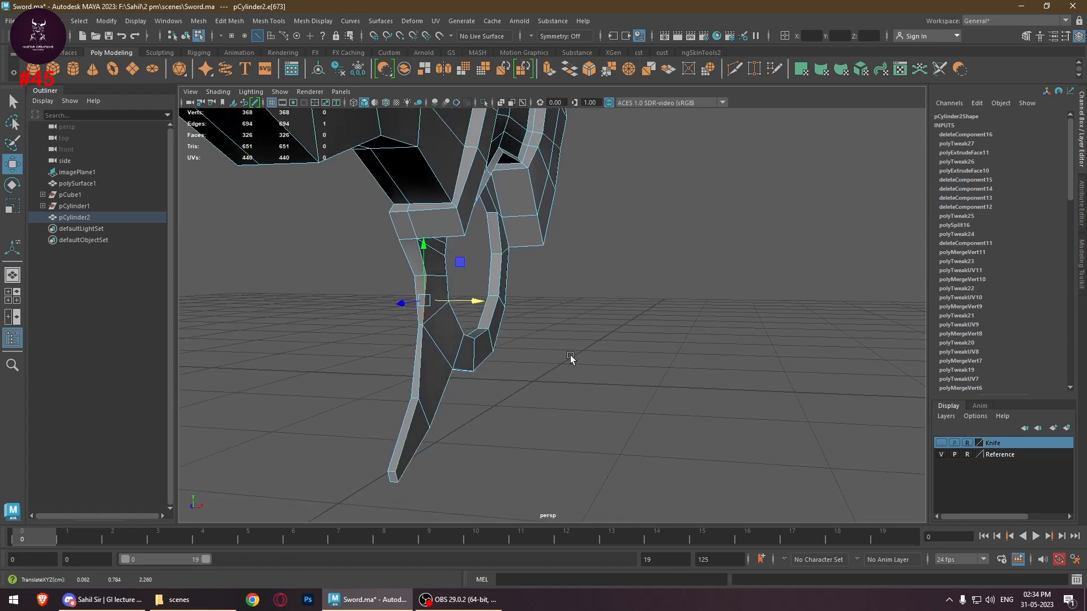
click(423, 351)
drag(472, 363, 470, 361)
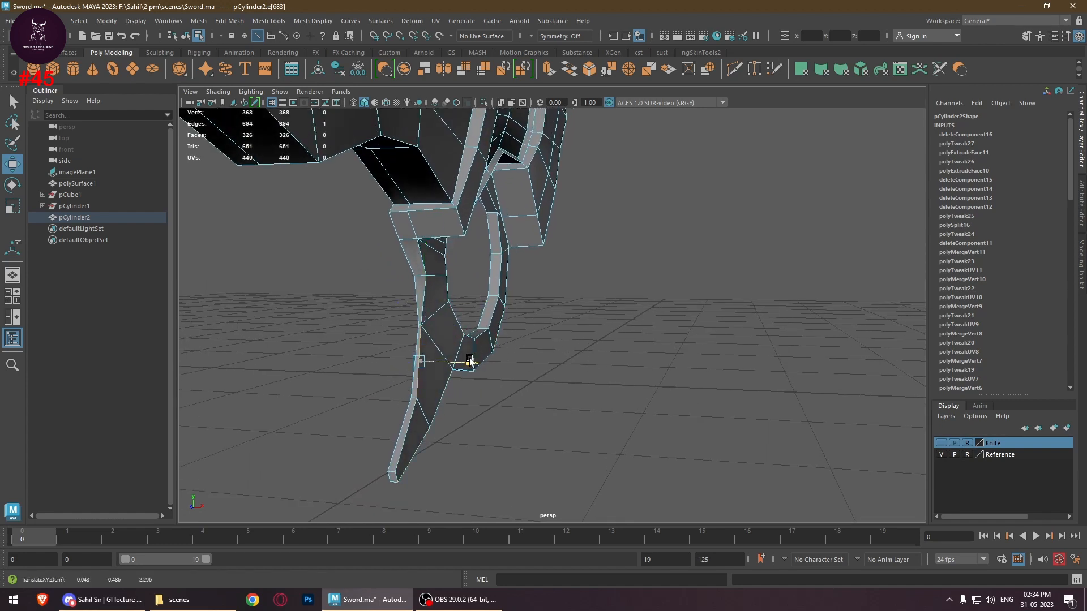
right_drag(406, 265, 406, 307)
right_drag(356, 265, 357, 265)
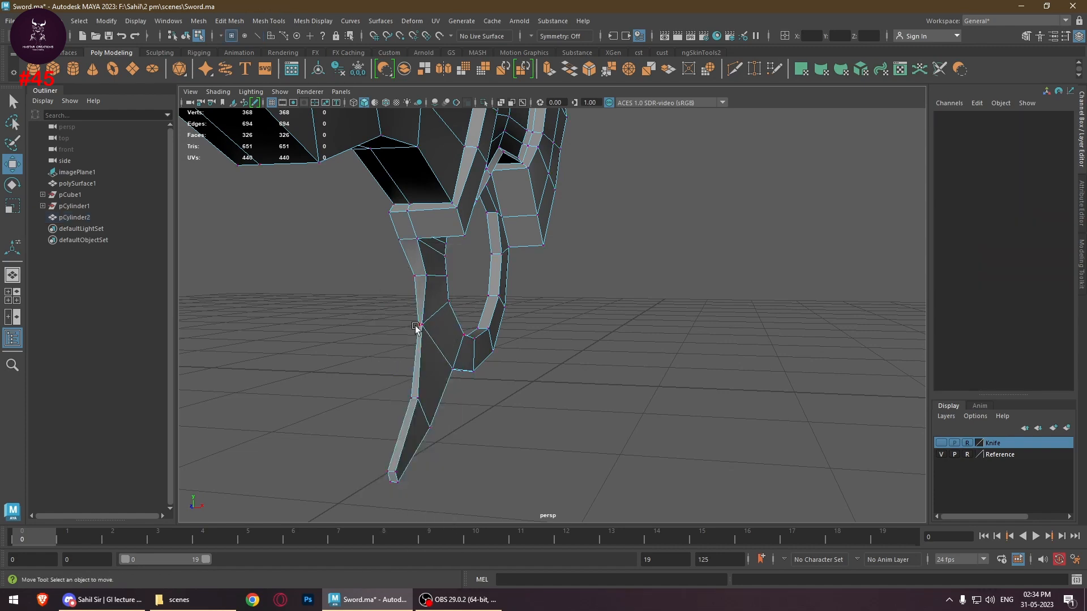
click(423, 327)
drag(459, 324, 462, 324)
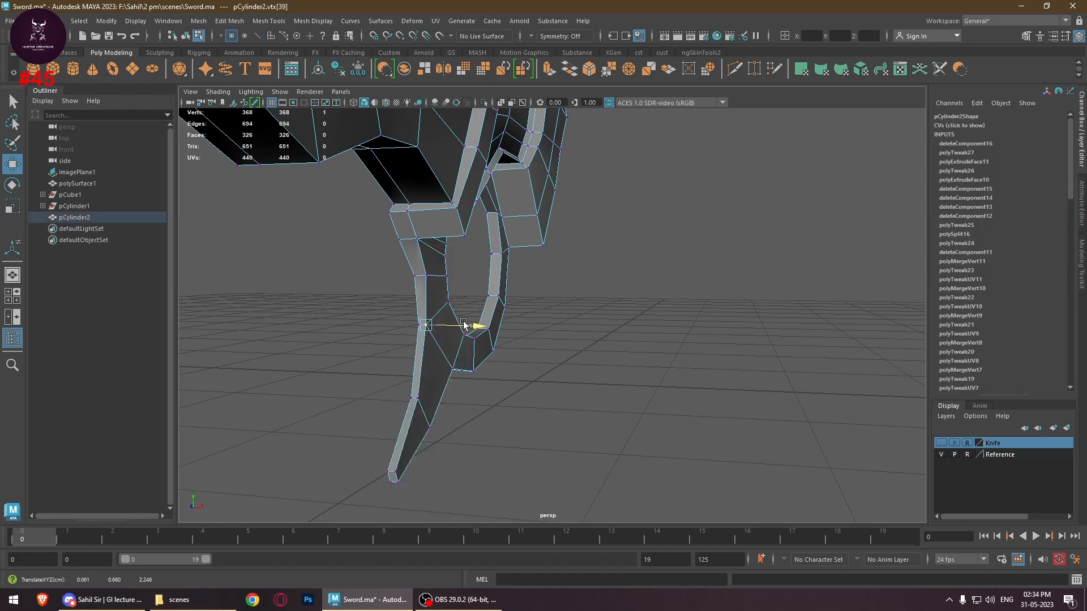
click(584, 374)
Return to object mode and clean up the handle by deleting its history, freezing its transformations and centering its pivot
right_drag(572, 266, 618, 249)
click(683, 298)
alt+drag(682, 297, 704, 291)
alt+right_drag(705, 291, 541, 293)
alt+middle_drag(541, 293, 708, 303)
click(594, 236)
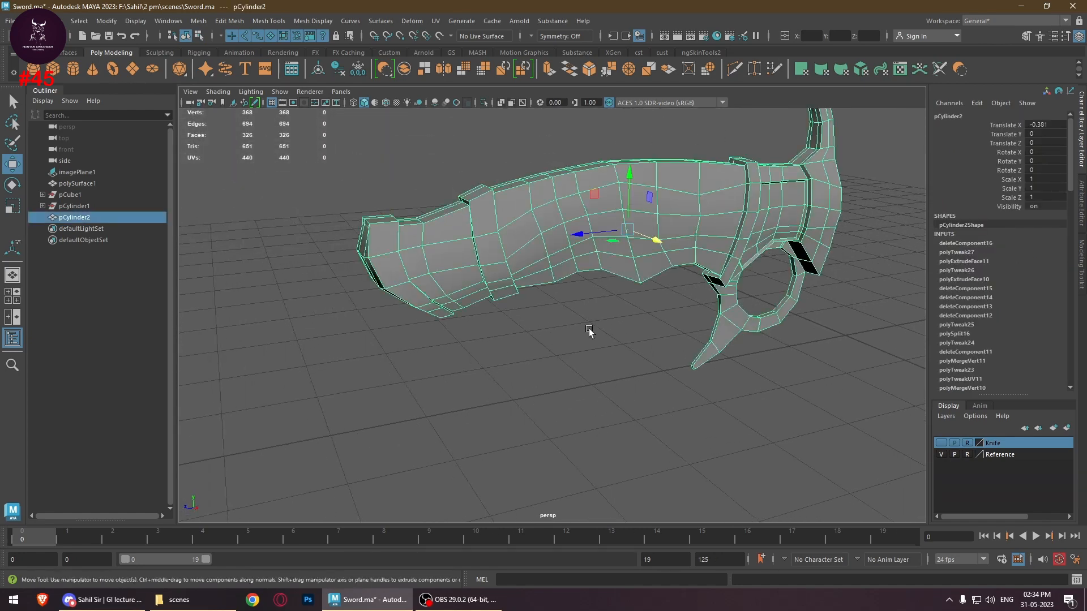
alt+drag(588, 331, 649, 353)
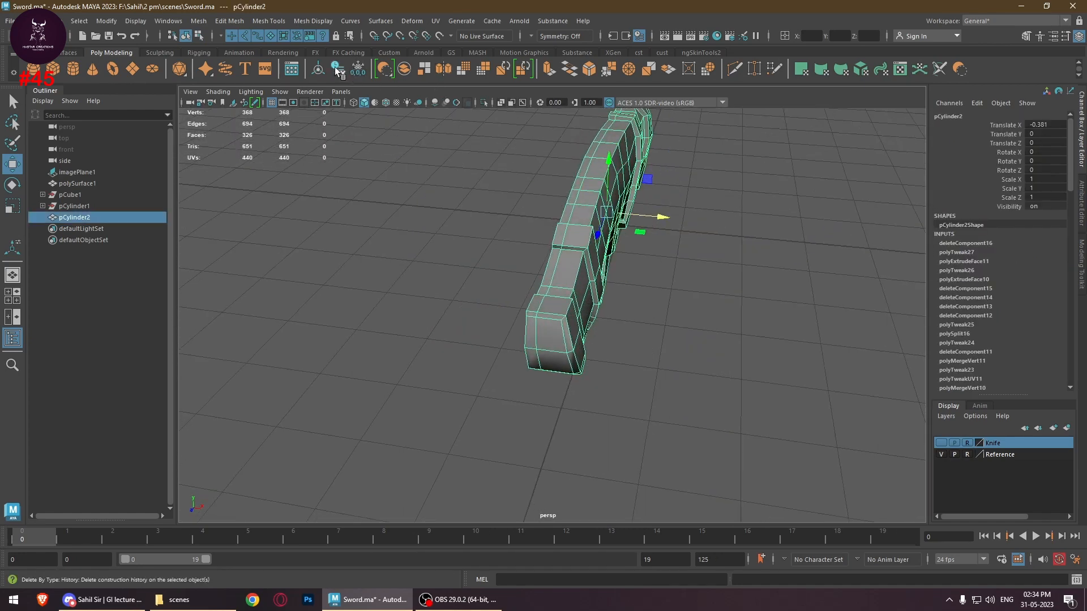
scroll(989, 277, down, 15)
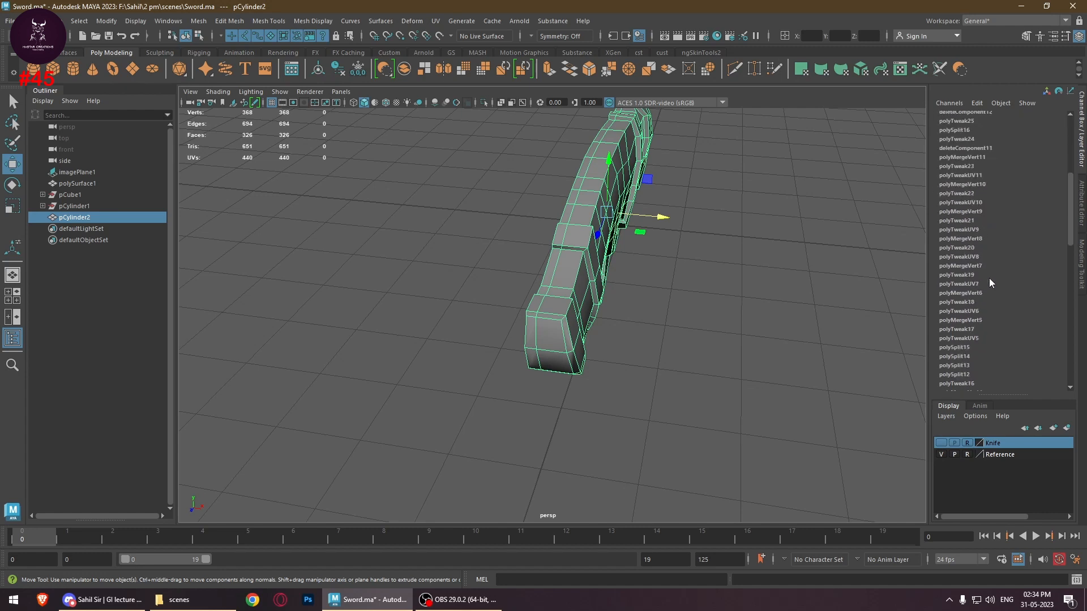
scroll(994, 273, up, 15)
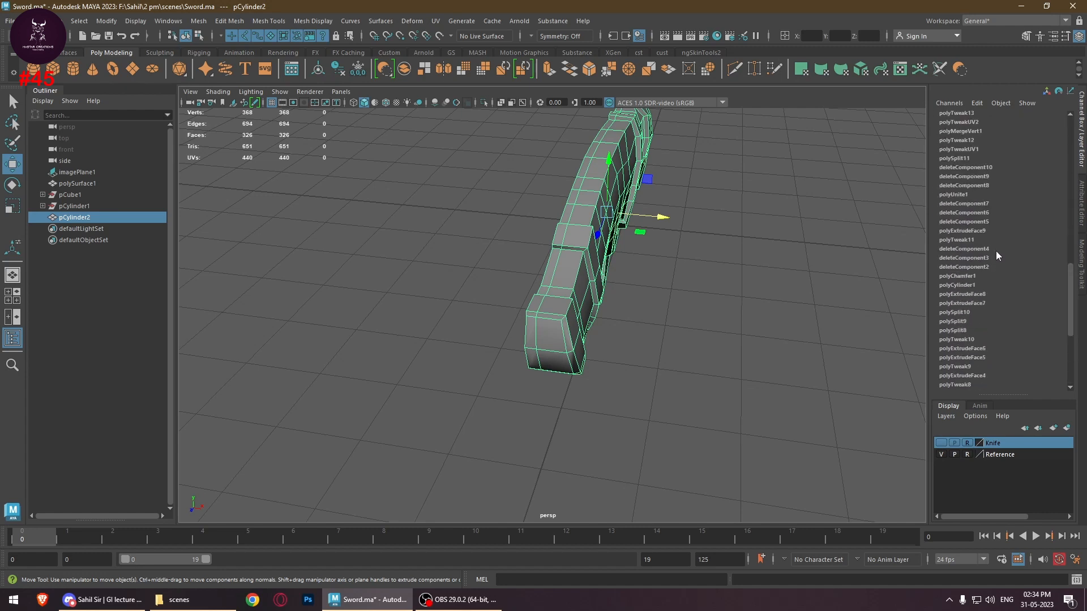
click(341, 69)
click(358, 69)
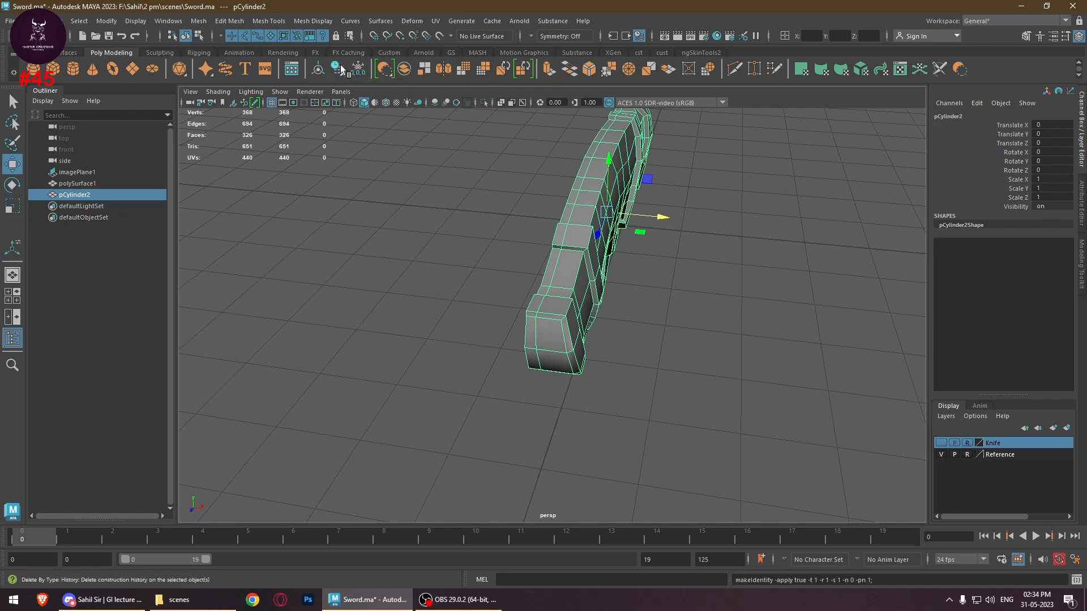
click(319, 69)
Move the handle's pivot along X to its open inner side
click(669, 247)
alt+middle_drag(670, 249, 694, 371)
alt+drag(627, 363, 627, 362)
click(607, 327)
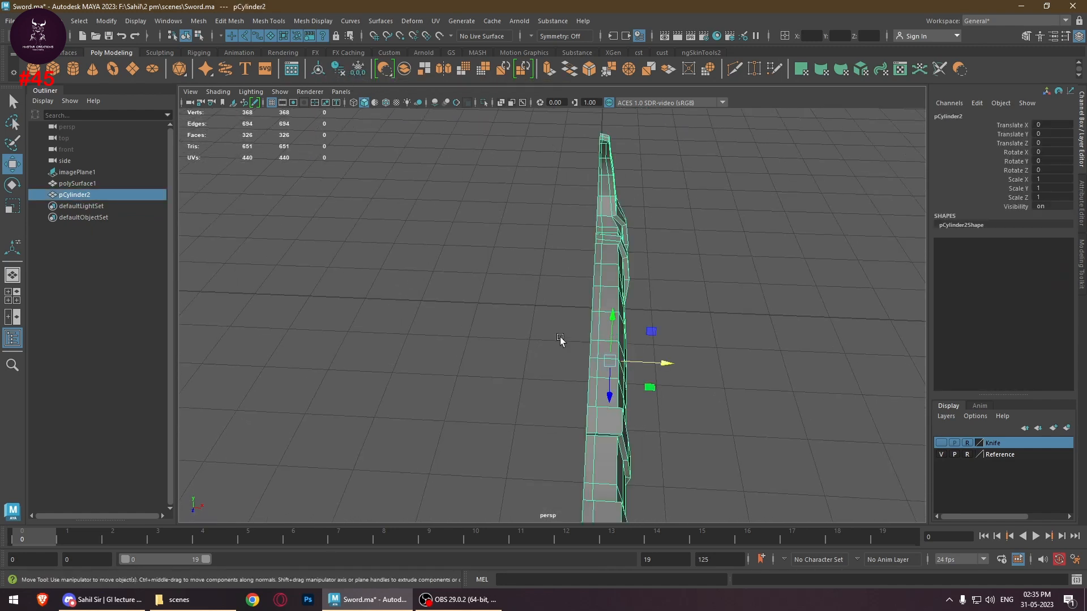
alt+right_drag(561, 340, 606, 375)
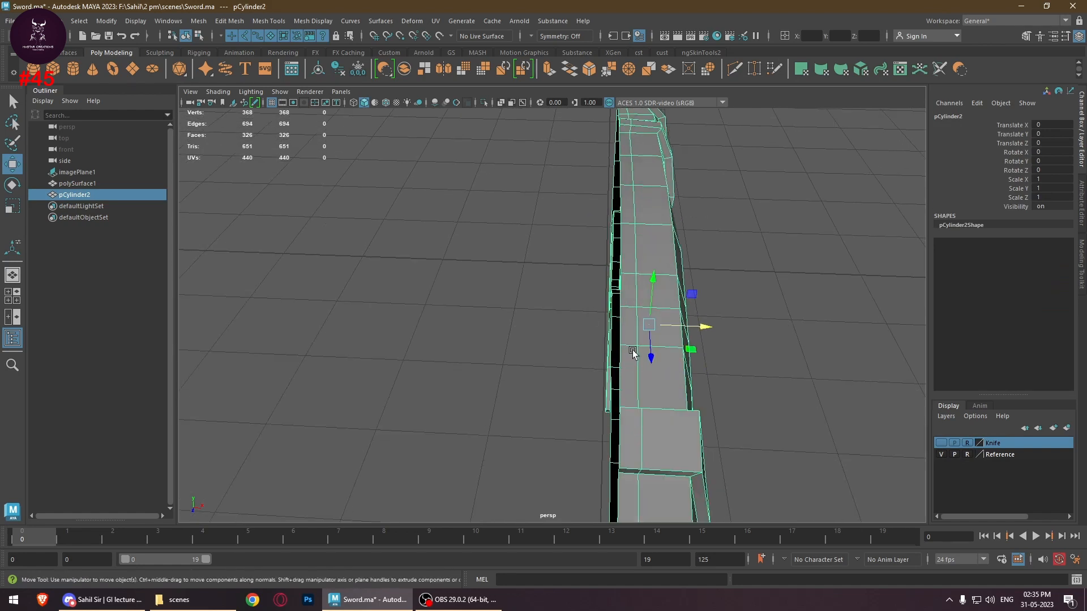
key(d)
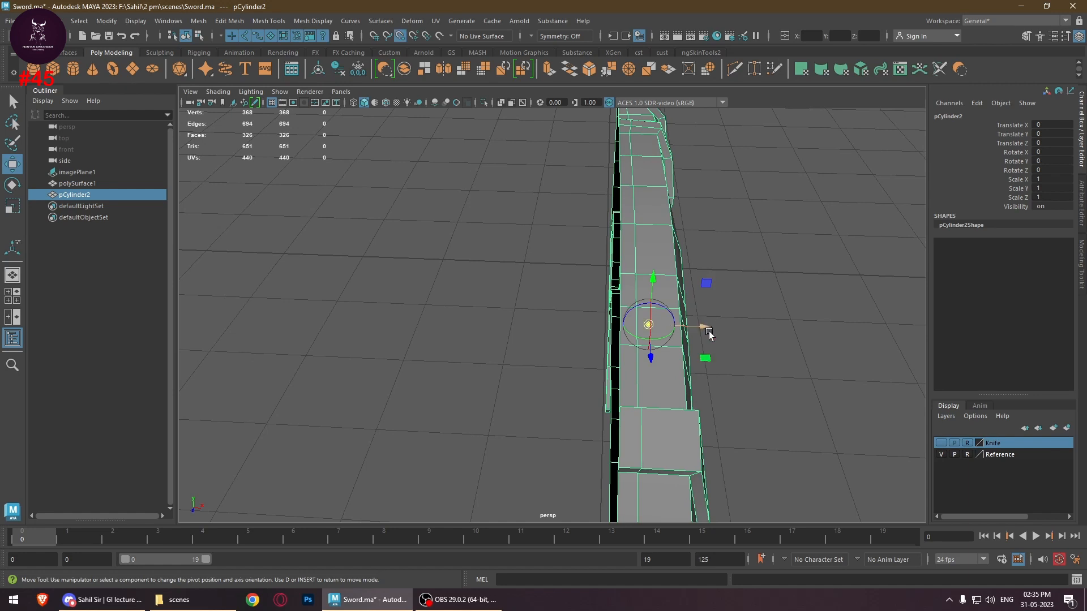
drag(702, 327, 646, 333)
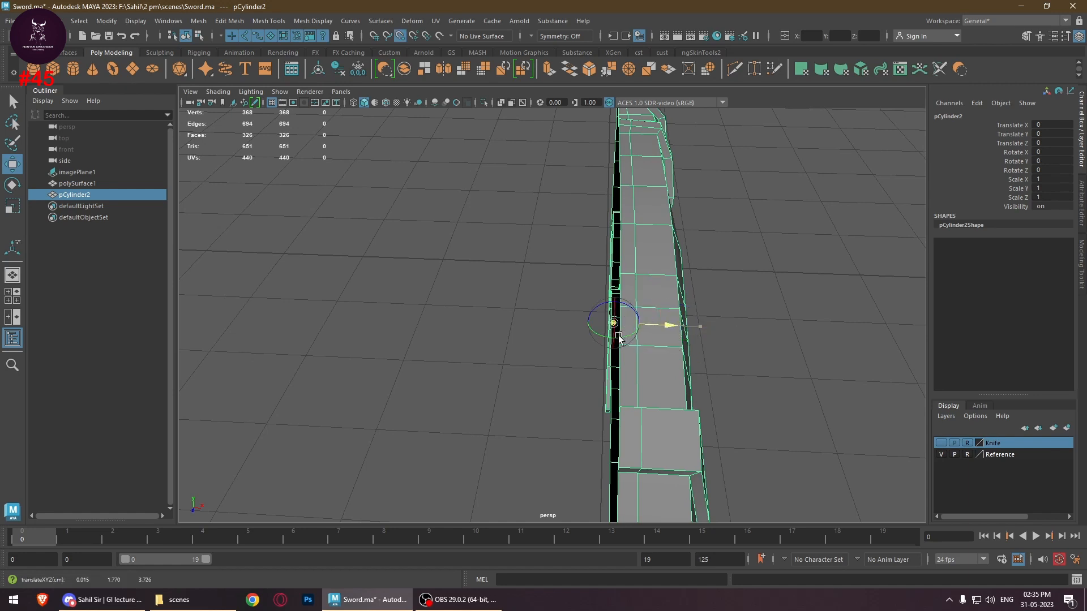
key(d)
click(579, 394)
Fine-tune the handle's pivot along X against the open border edge in a close-up view
alt+drag(565, 362, 640, 358)
click(733, 349)
scroll(666, 377, up, 3)
scroll(666, 379, down, 1)
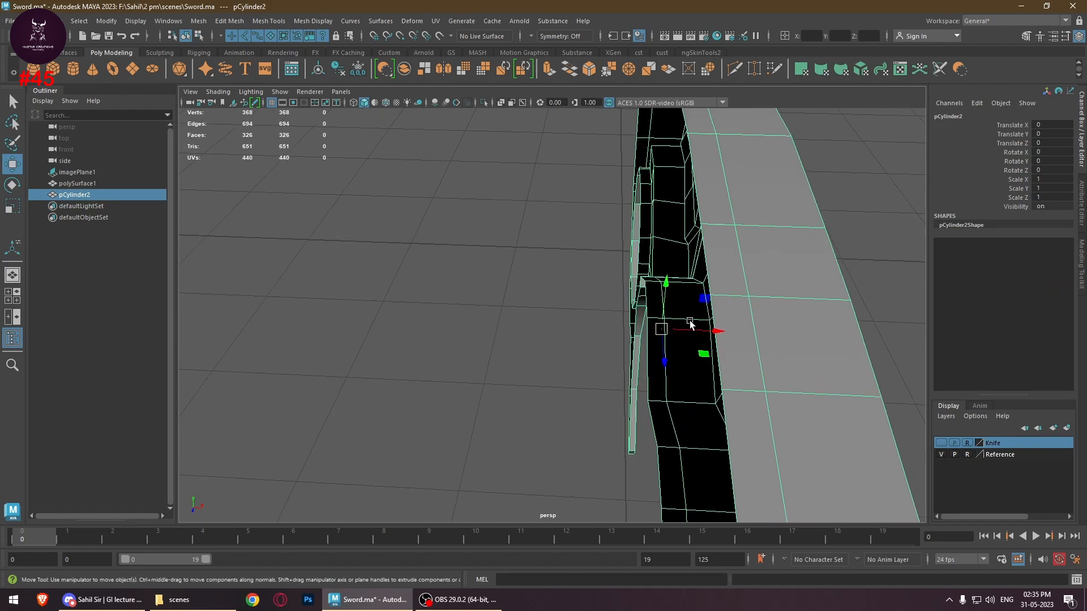
key(d)
drag(705, 332, 684, 331)
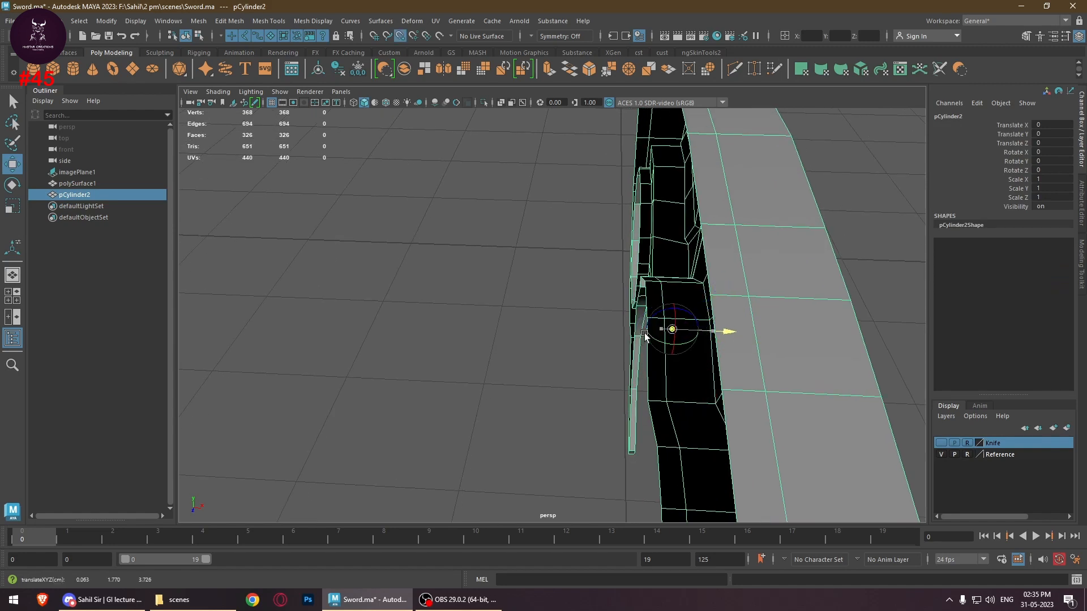
key(d)
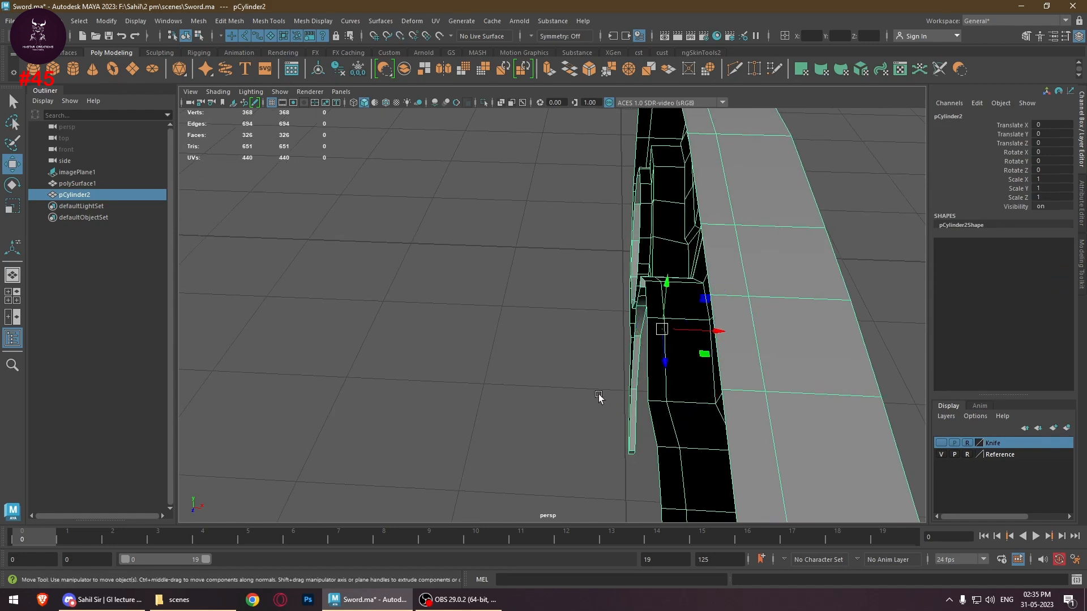
scroll(599, 385, up, 4)
alt+drag(753, 401, 626, 359)
In the top view, mirror the handle across the world X axis in the negative direction, merging borders, with an offset of 0.0148
key(space)
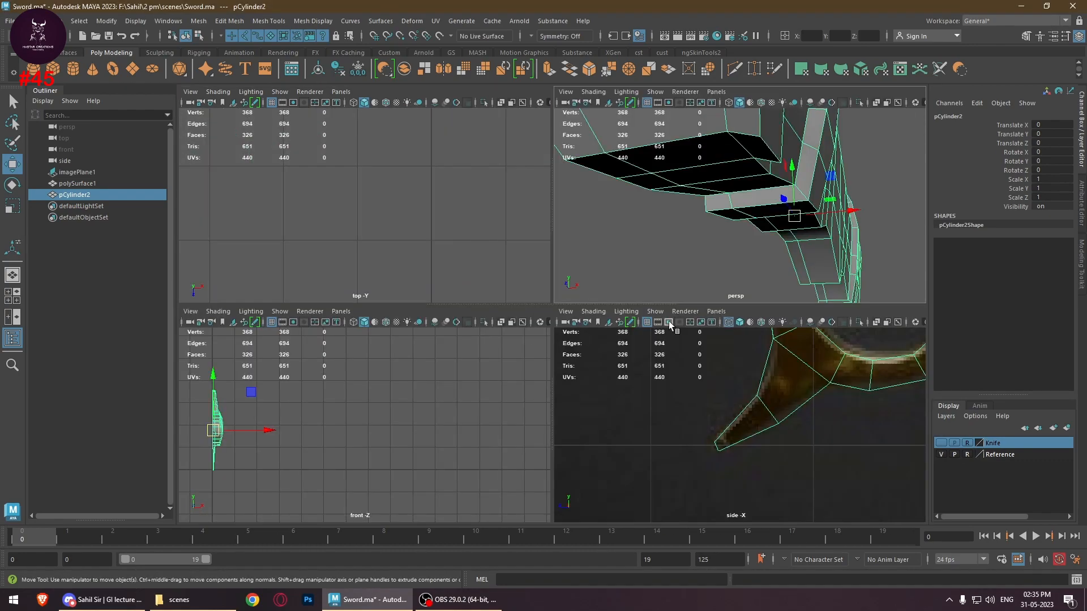
key(space)
scroll(522, 295, down, 10)
alt+middle_drag(575, 342, 582, 127)
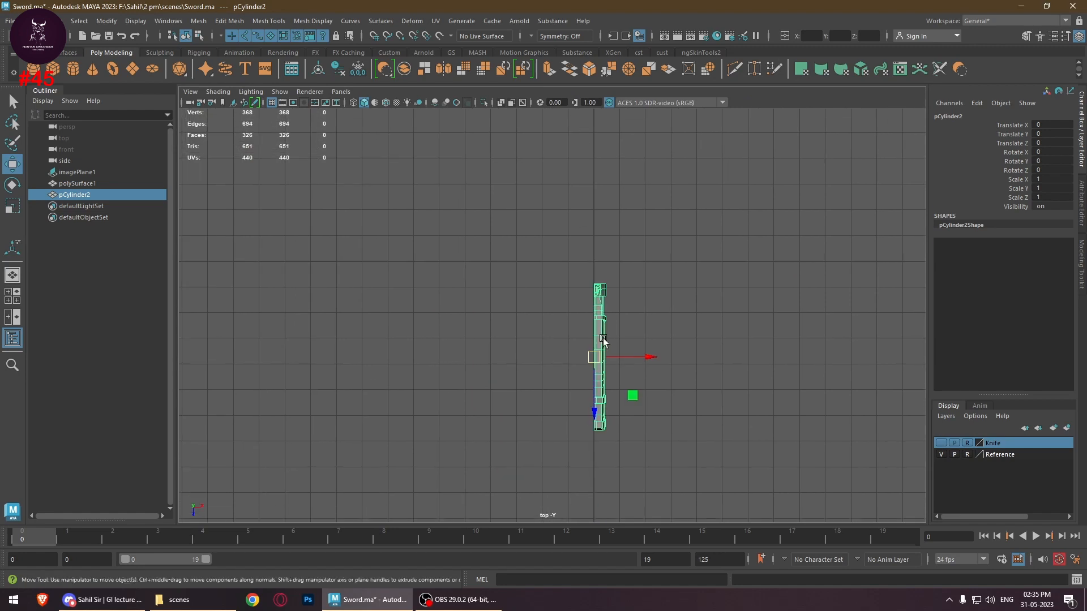
scroll(662, 395, up, 4)
scroll(664, 398, up, 10)
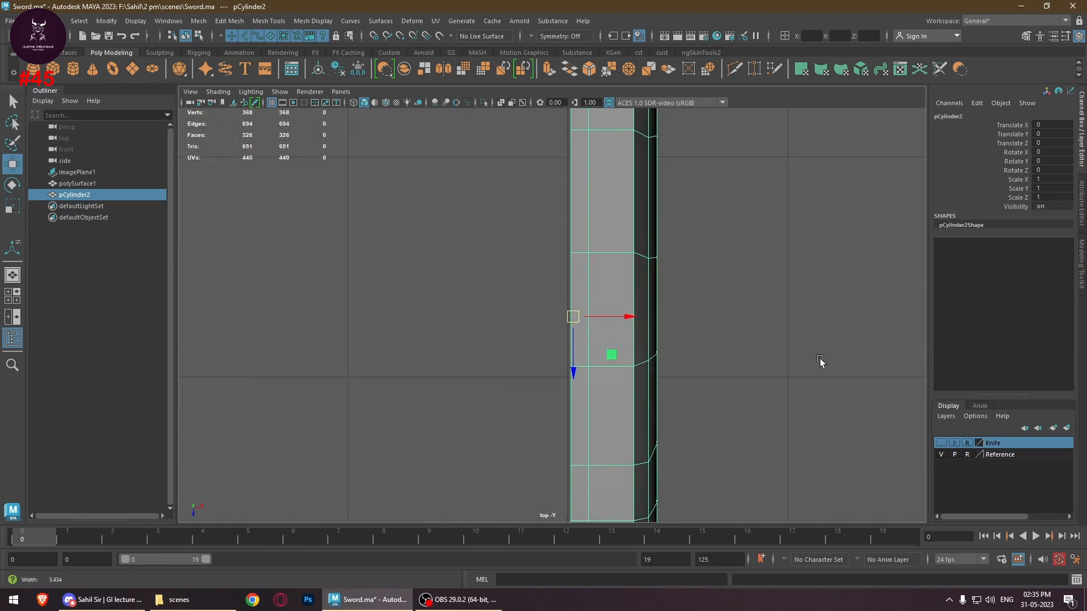
alt+middle_drag(610, 341, 630, 329)
alt+right_drag(630, 329, 487, 348)
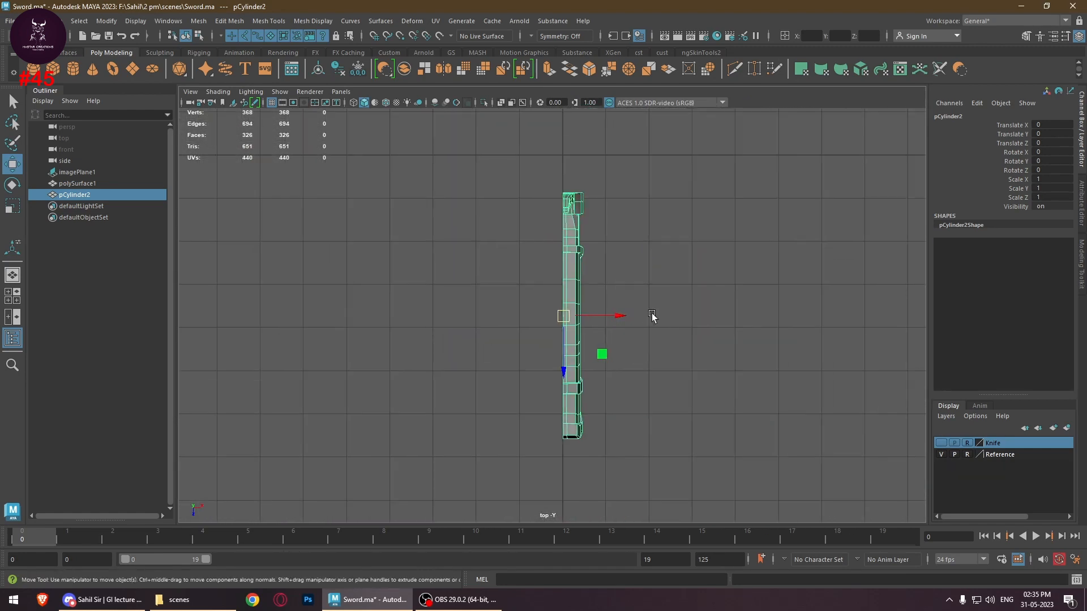
click(444, 69)
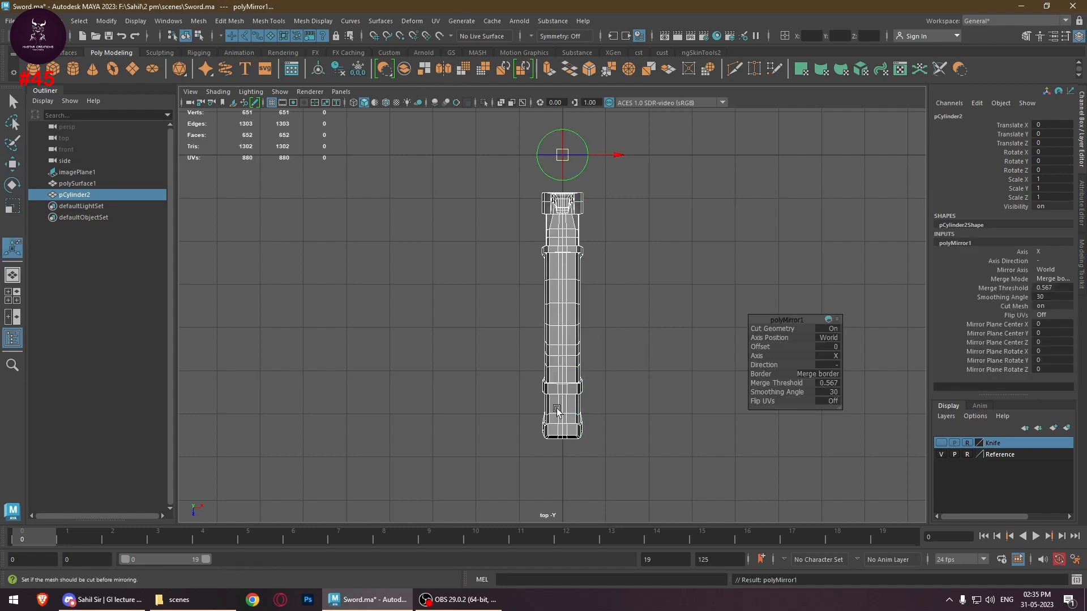
alt+right_drag(501, 273, 612, 288)
alt+middle_drag(598, 247, 598, 417)
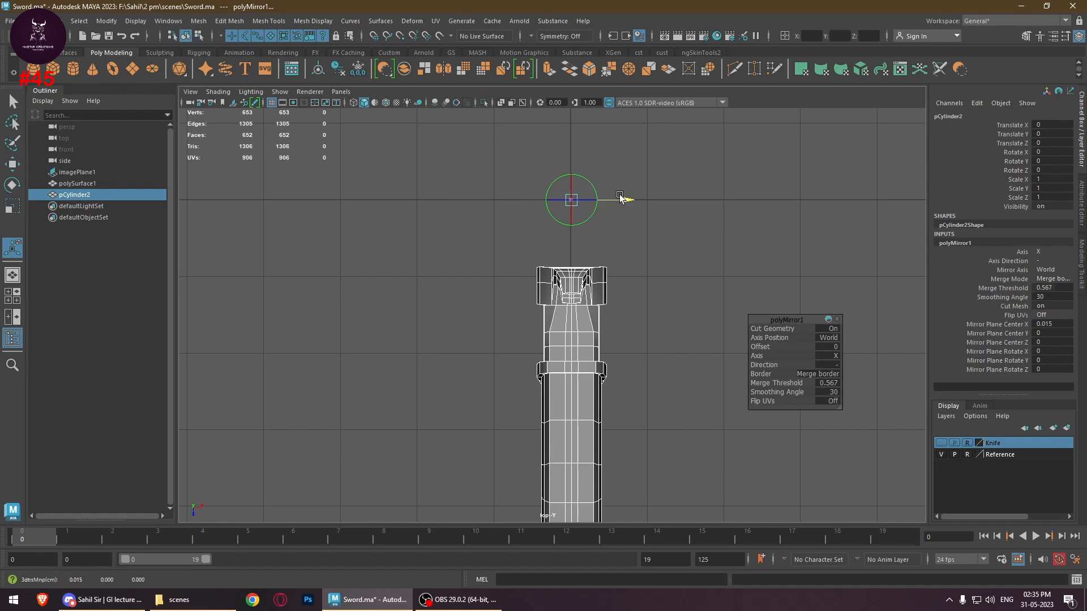
Examine the mirrored handle's centre seam, guard and underside from several angles in the perspective view
key(space)
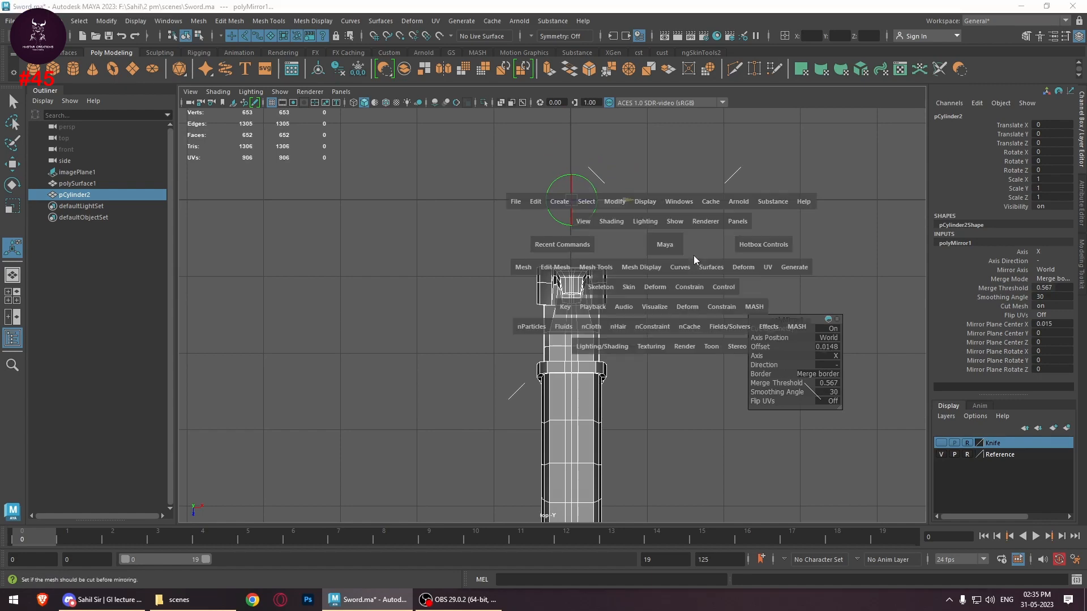
key(space)
alt+drag(851, 269, 470, 329)
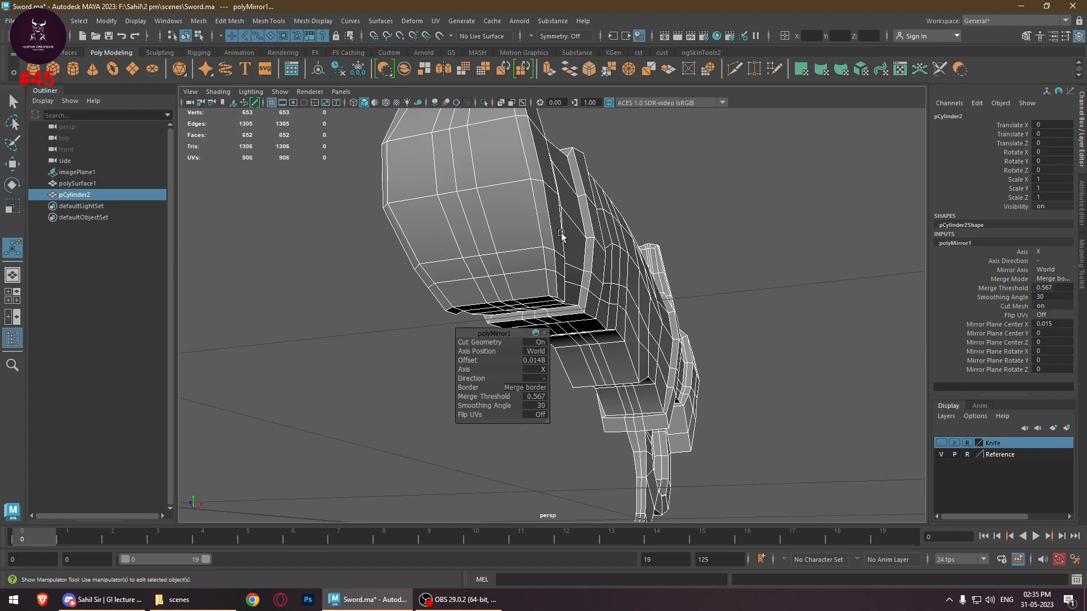
alt+drag(561, 232, 628, 340)
alt+middle_drag(608, 408, 623, 321)
alt+right_drag(623, 321, 681, 333)
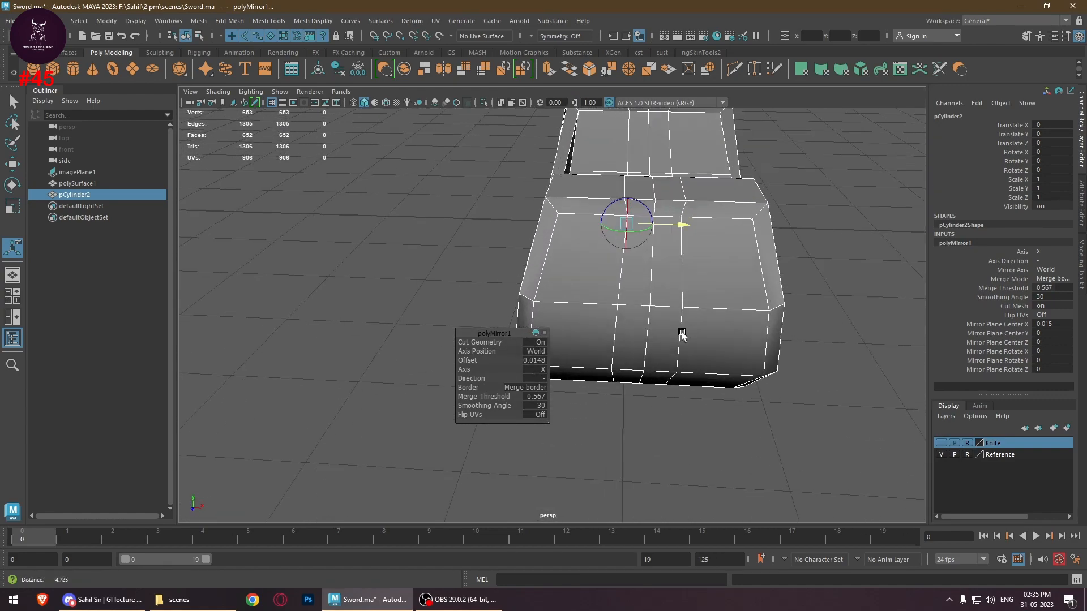
alt+middle_drag(683, 243, 683, 340)
alt+right_drag(716, 283, 684, 247)
alt+middle_drag(684, 247, 672, 371)
alt+right_drag(672, 372, 767, 321)
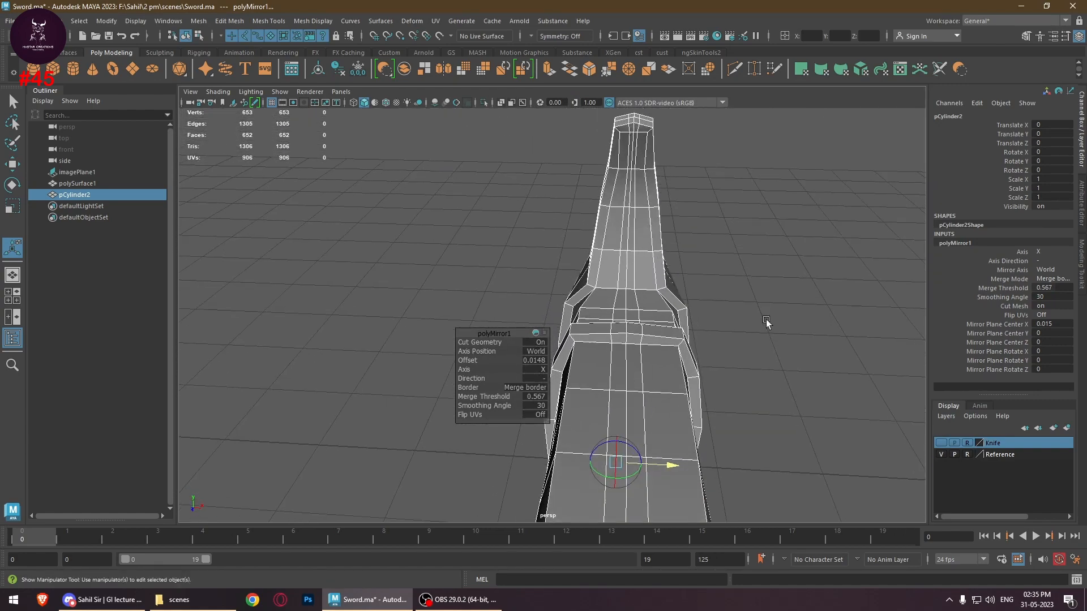
alt+middle_drag(767, 322, 651, 495)
alt+drag(680, 430, 558, 481)
alt+middle_drag(736, 271, 648, 308)
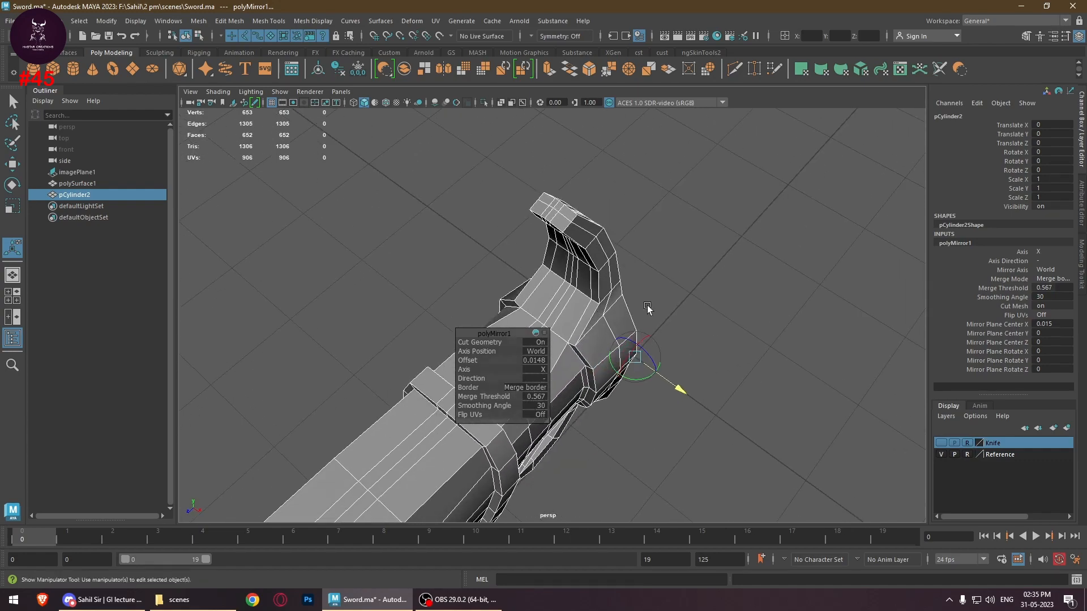
alt+drag(648, 308, 542, 272)
alt+middle_drag(719, 346, 634, 194)
alt+right_drag(633, 194, 756, 317)
alt+middle_drag(722, 310, 664, 185)
alt+drag(759, 300, 706, 345)
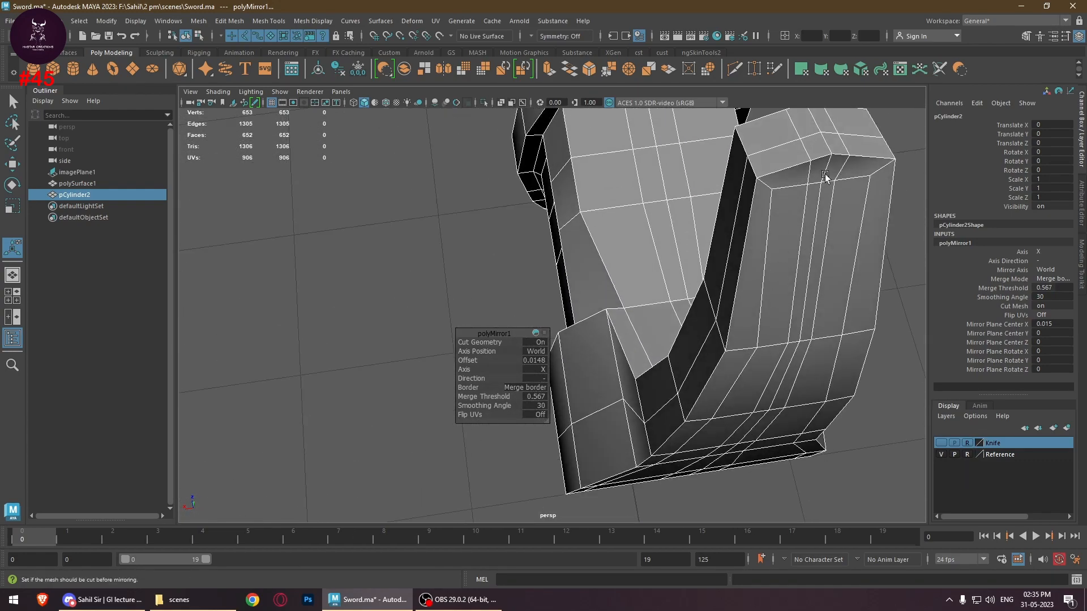
alt+drag(835, 150, 734, 204)
alt+right_drag(734, 205, 770, 219)
alt+drag(769, 219, 810, 345)
alt+right_drag(811, 345, 625, 342)
alt+middle_drag(736, 291, 577, 363)
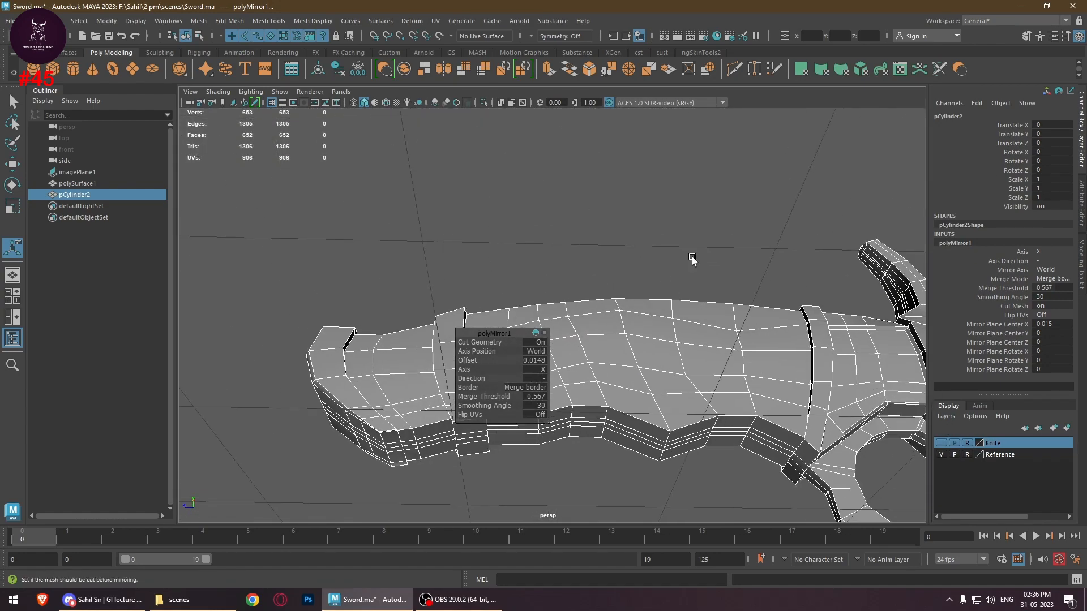
Deselect the handle and make the Knife layer visible to view the handle together with the blade
click(691, 260)
alt+drag(597, 315, 827, 413)
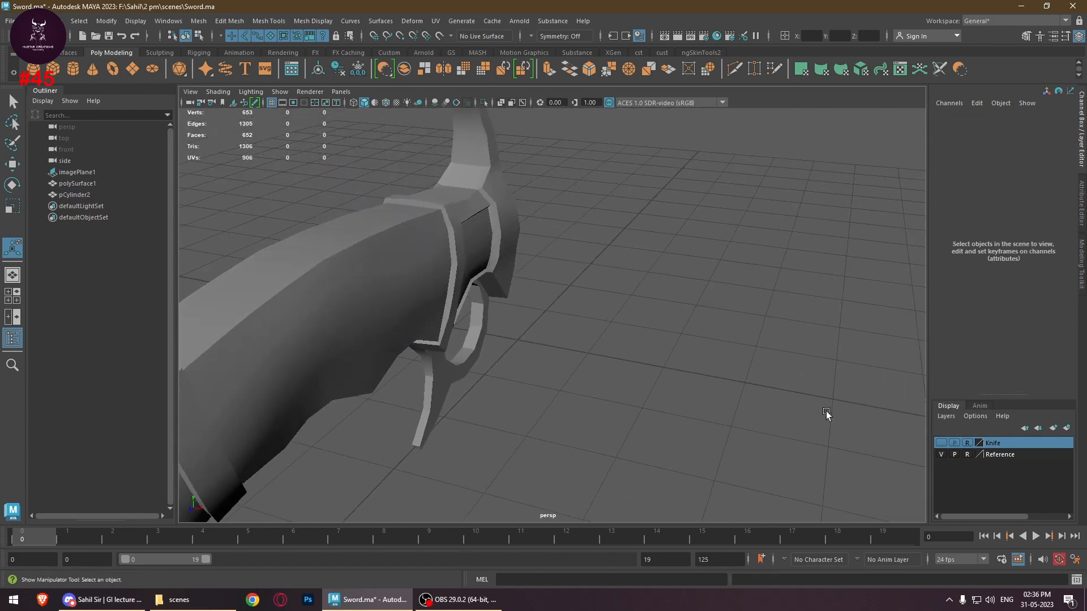
click(941, 443)
alt+drag(589, 300, 462, 225)
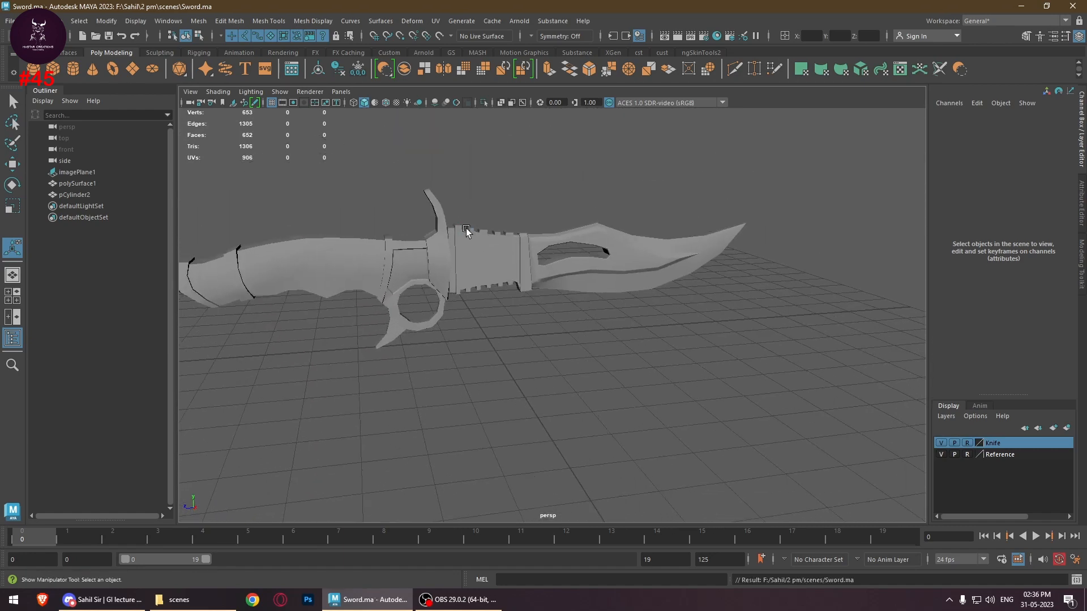
Select the mirrored handle, return it to object mode, leave the mirror manipulator for the Select tool, and deselect it
alt+right_drag(446, 262, 575, 312)
alt+middle_drag(576, 311, 551, 319)
alt+drag(551, 319, 630, 310)
click(631, 311)
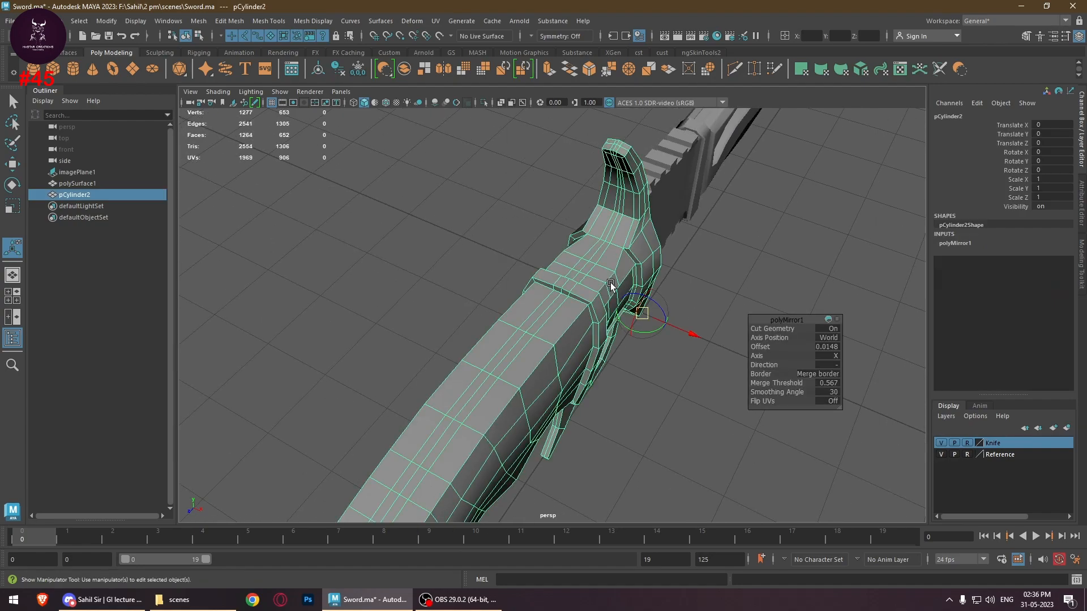
alt+drag(713, 278, 669, 256)
right_click(515, 209)
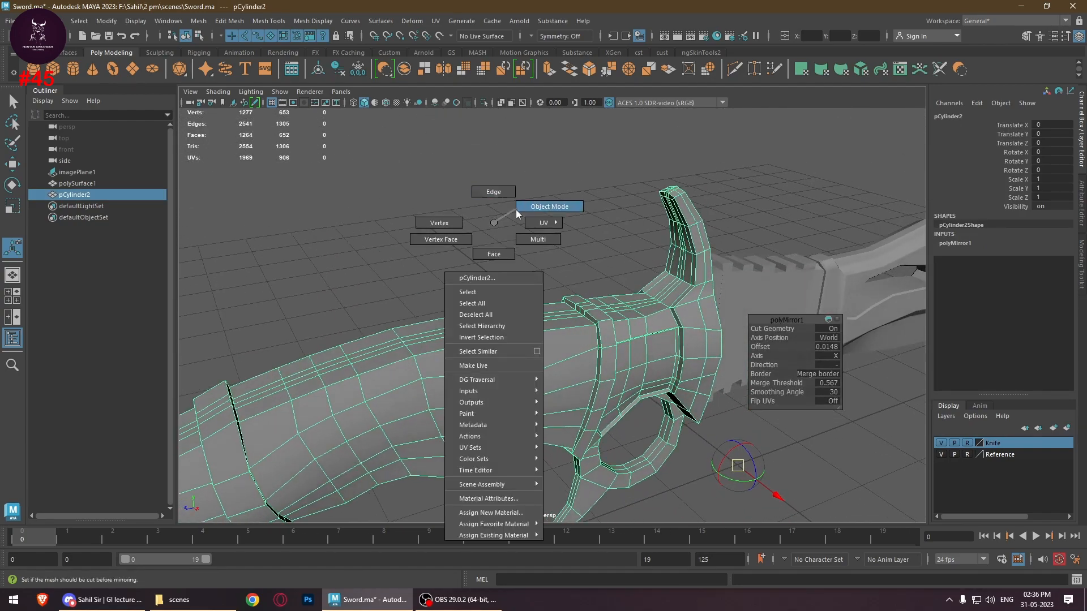
click(518, 206)
key(q)
click(569, 342)
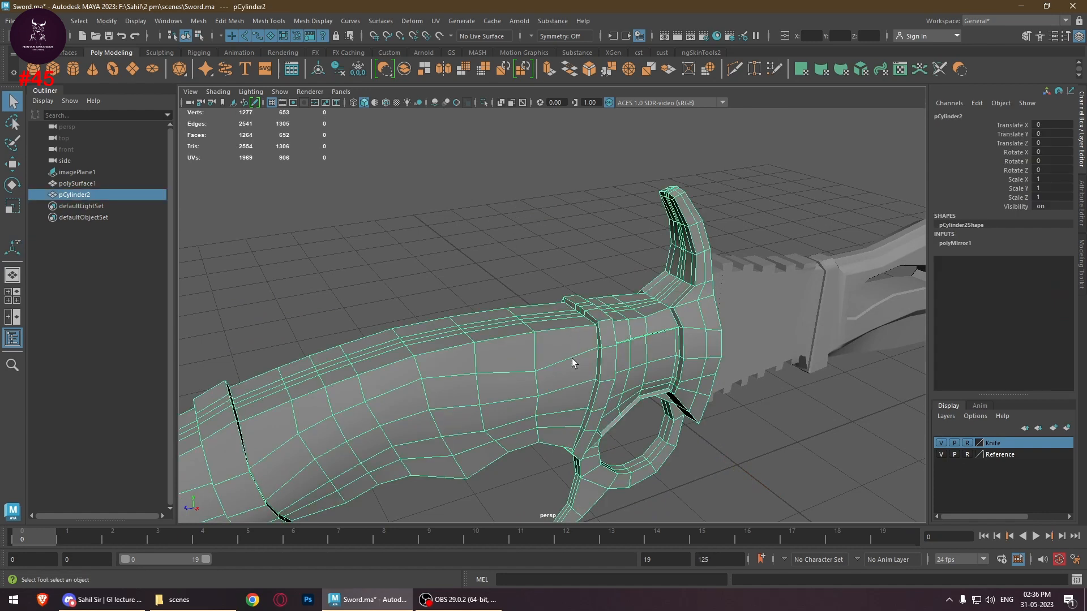
click(477, 260)
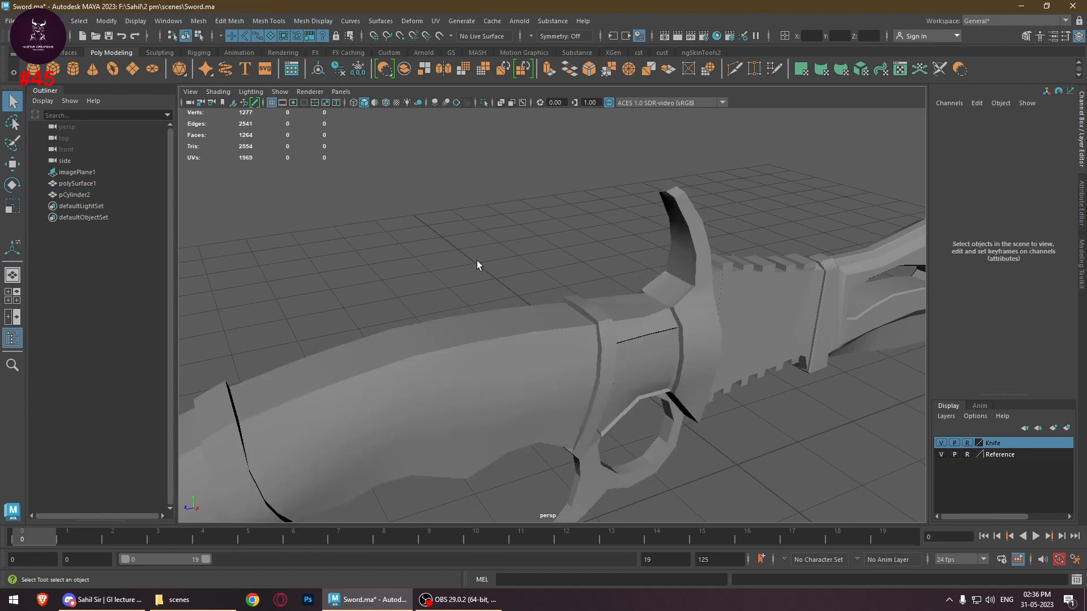
right_click(521, 234)
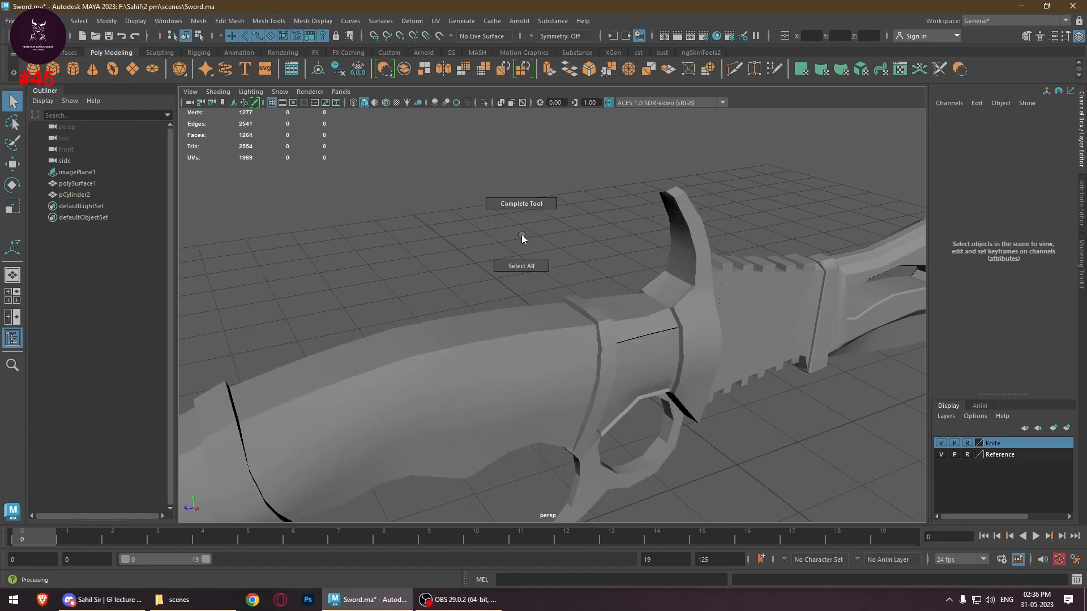
click(522, 211)
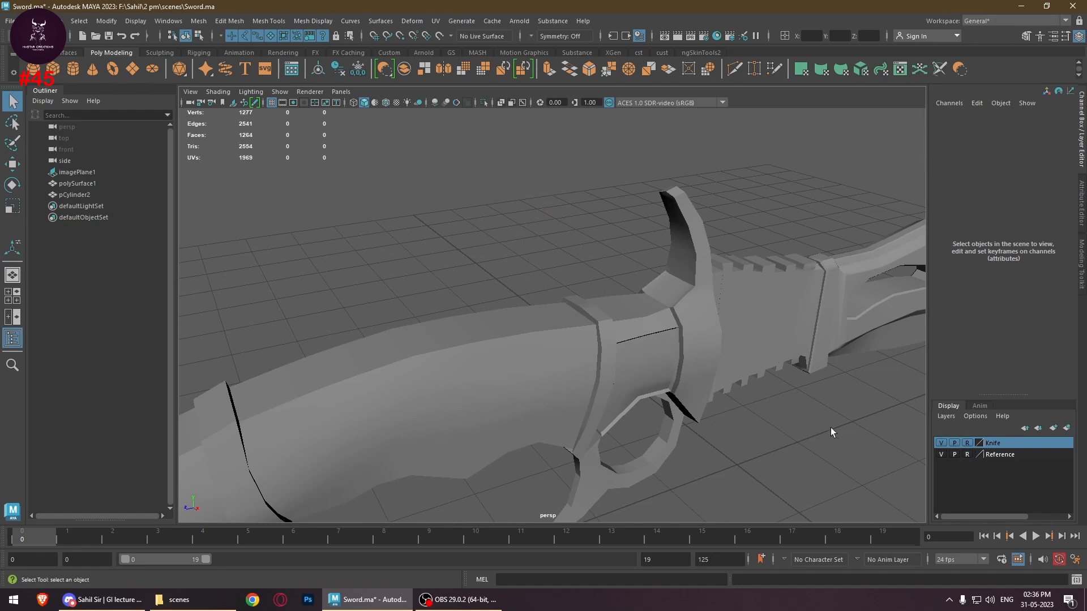
Turn off the Knife layer's reference display so its geometry can be picked, and select the blade
alt+drag(793, 424, 722, 413)
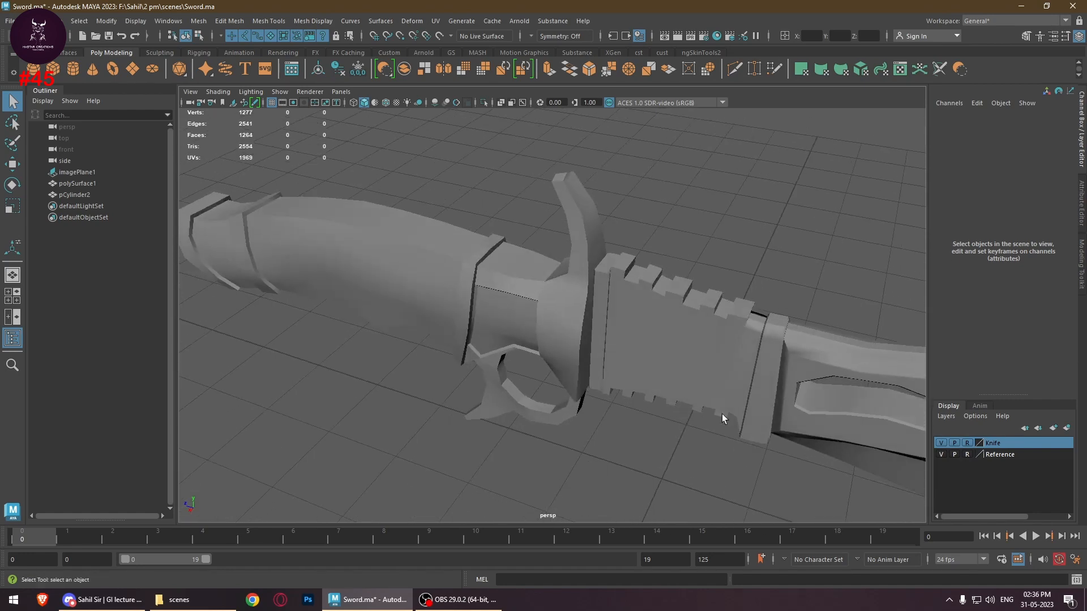
alt+right_drag(722, 414, 631, 393)
alt+middle_drag(632, 393, 543, 335)
alt+right_drag(470, 260, 678, 375)
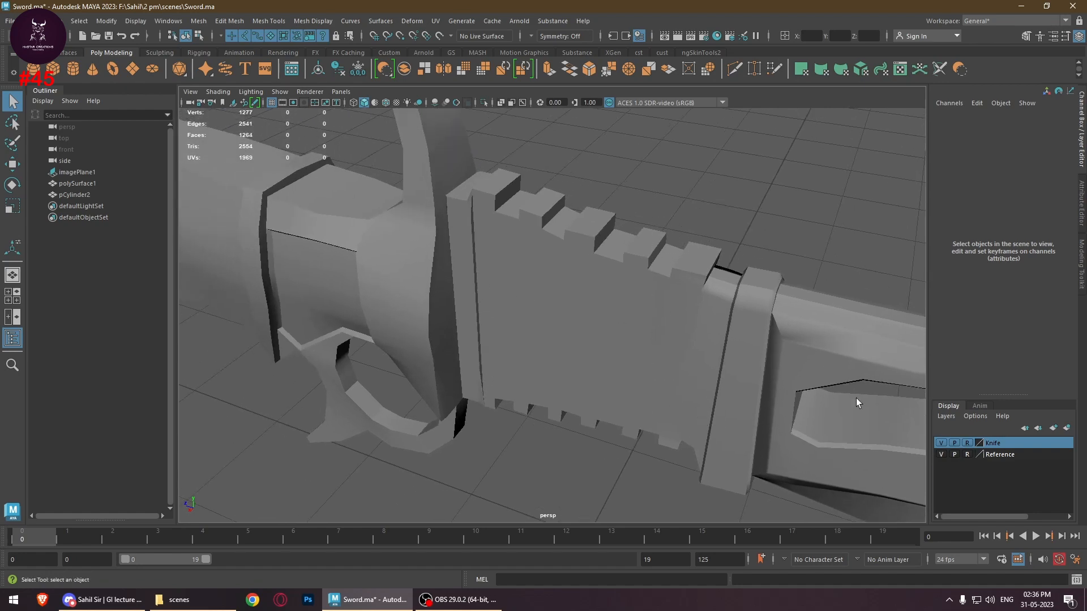
click(797, 358)
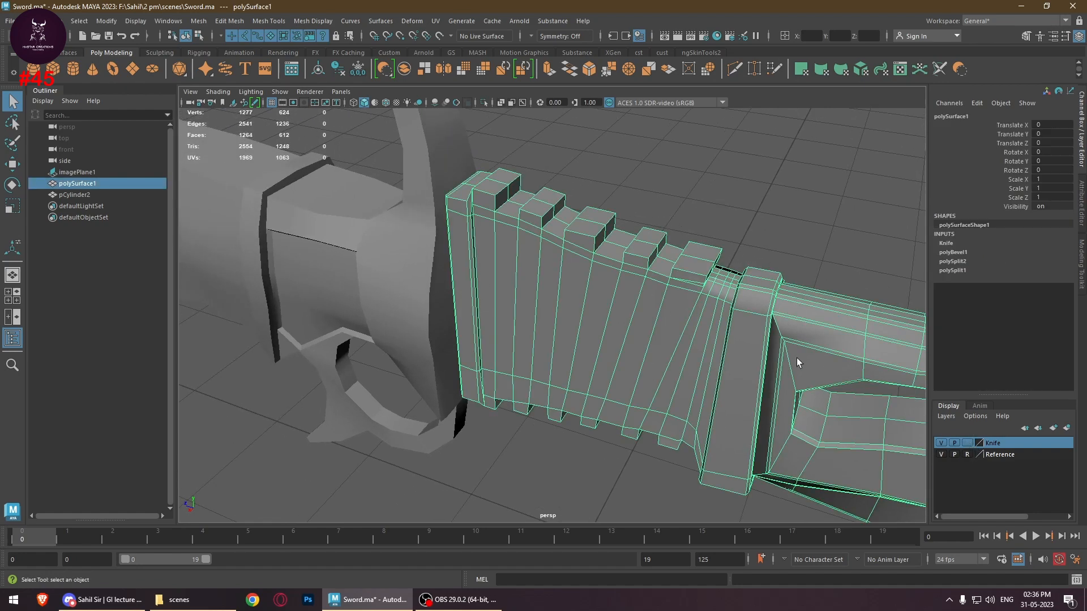
Move the blade slightly along its length toward the handle's guard to tighten the joint, and deselect it
alt+right_drag(729, 323, 493, 381)
alt+middle_drag(492, 380, 589, 386)
alt+drag(589, 386, 658, 378)
alt+middle_drag(658, 379, 549, 421)
alt+right_drag(420, 360, 616, 399)
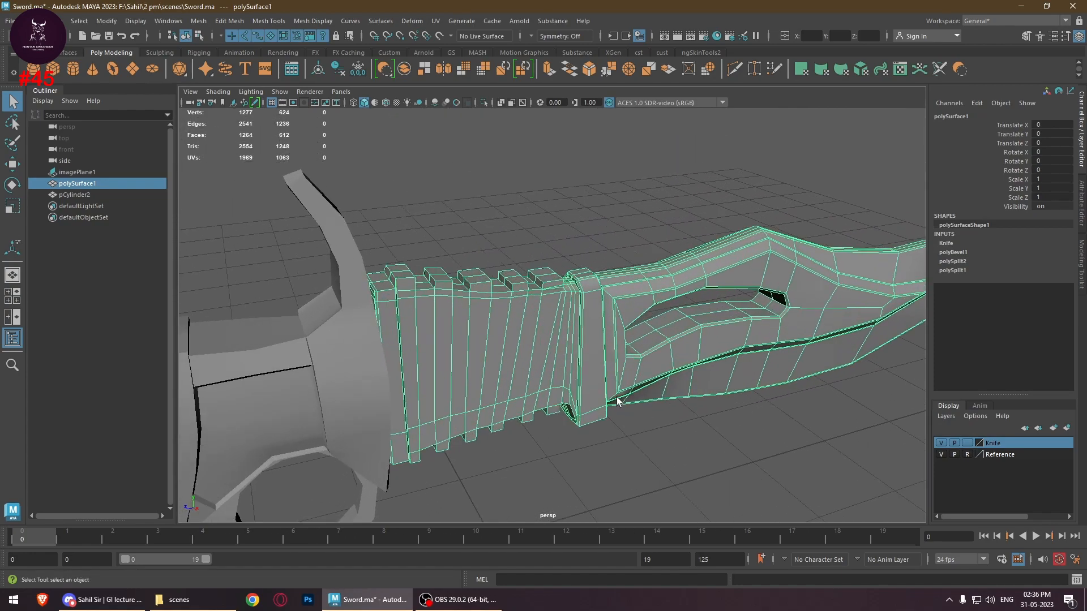
alt+middle_drag(639, 399, 689, 392)
alt+drag(603, 381, 479, 386)
key(w)
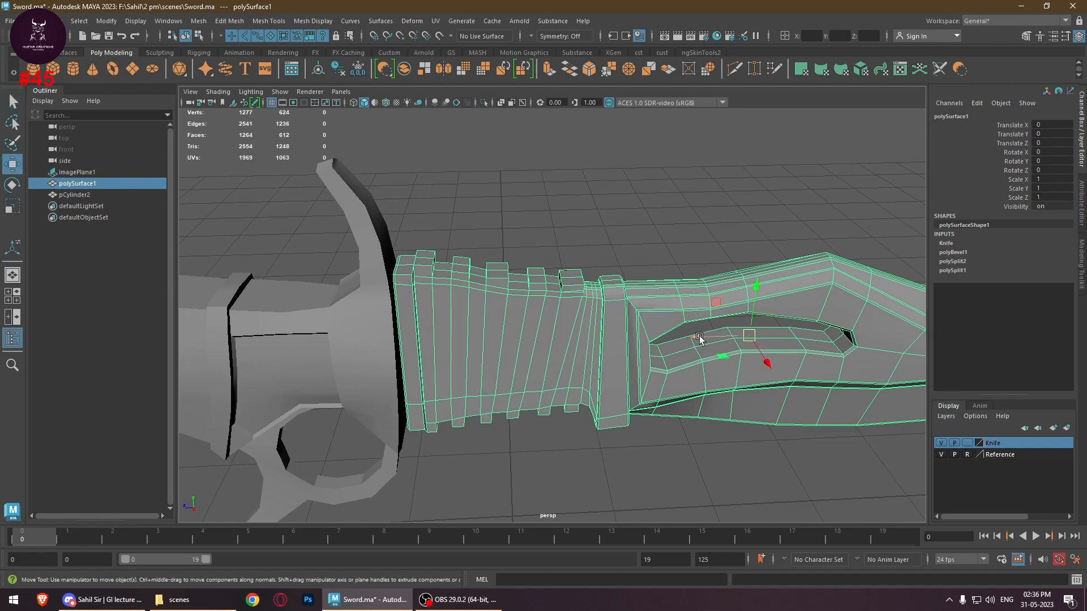
drag(700, 338, 690, 342)
click(632, 247)
alt+drag(629, 385, 646, 379)
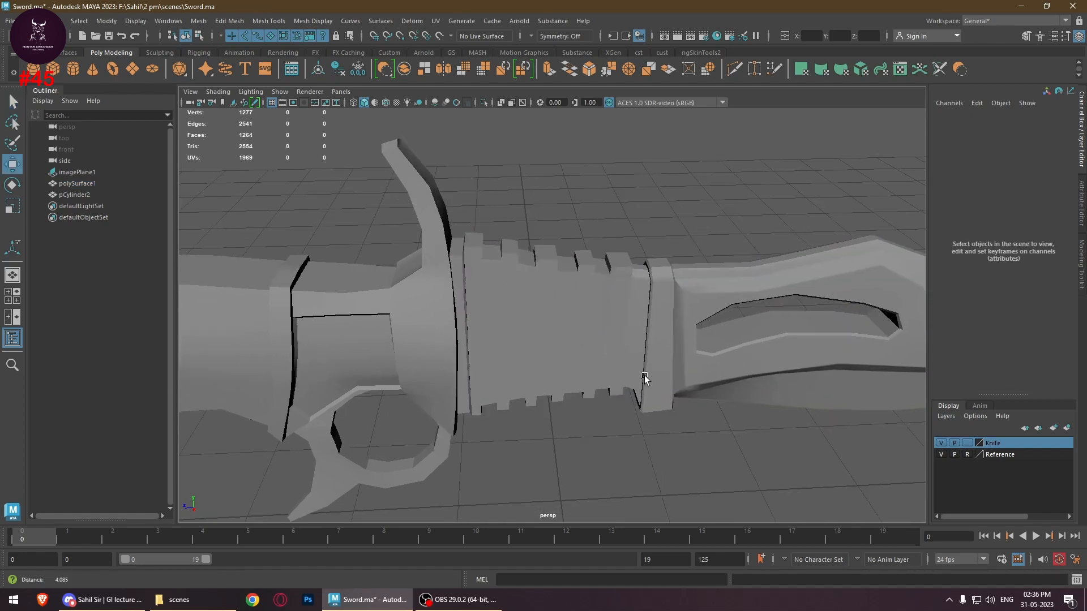